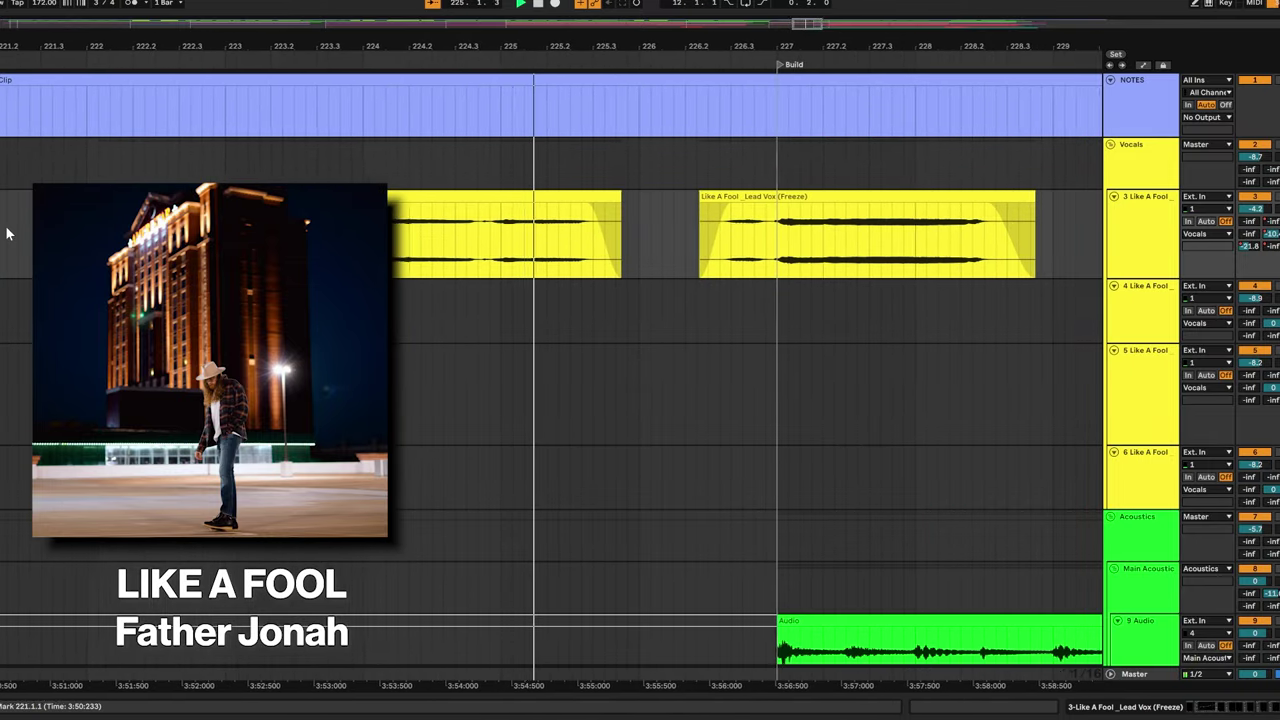
Step: Look over the lead vocal, harmony and acoustic tracks along the arrangement, including the build and big hit sections
scroll(6, 234, down, 1)
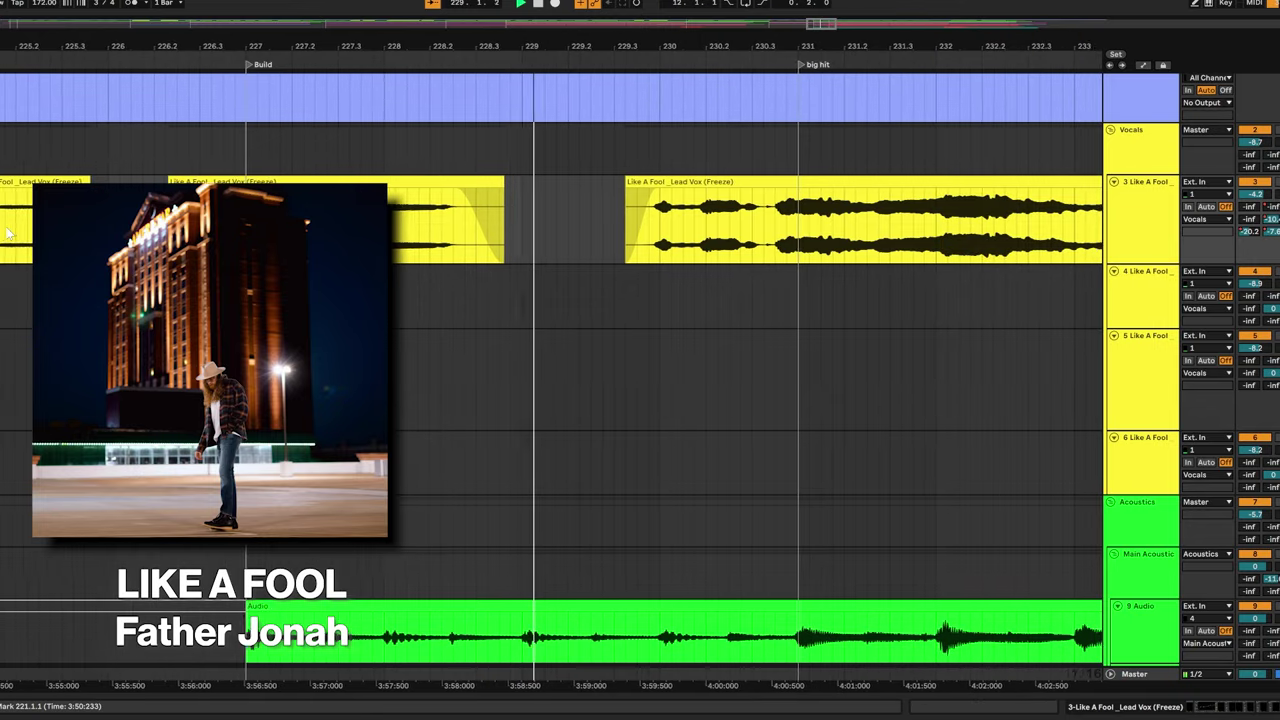
scroll(7, 233, down, 10)
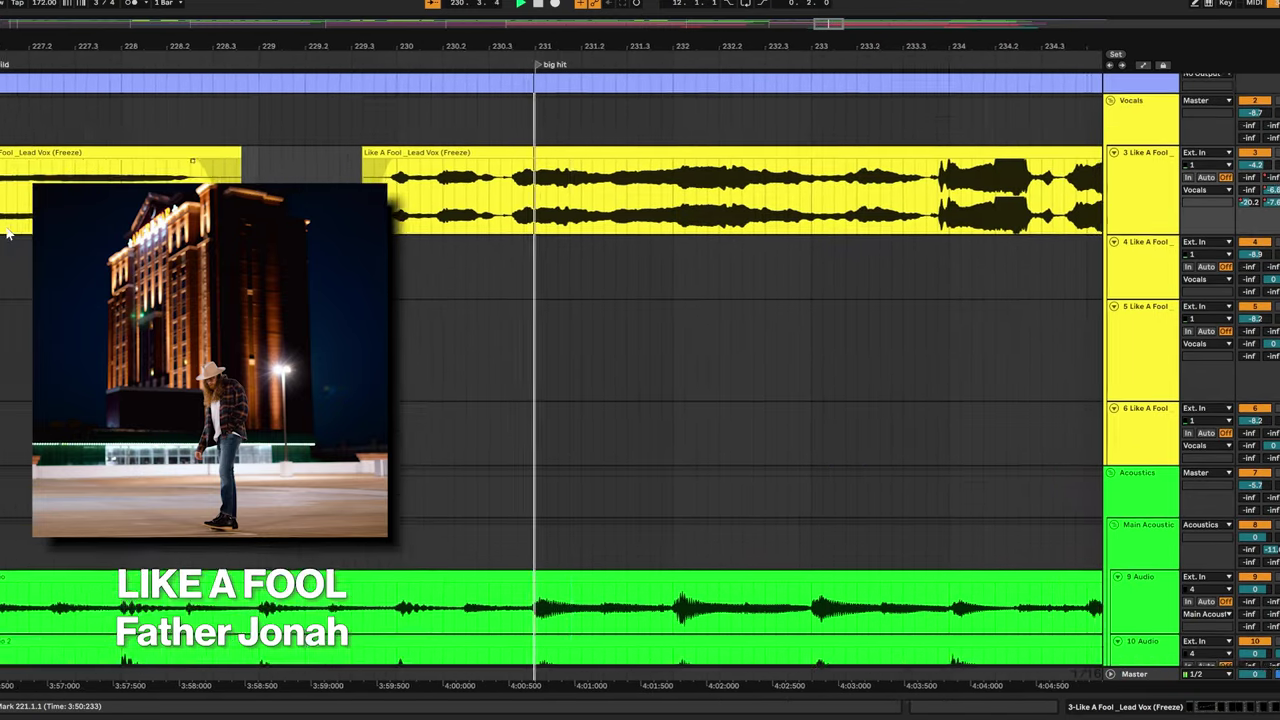
scroll(7, 233, down, 10)
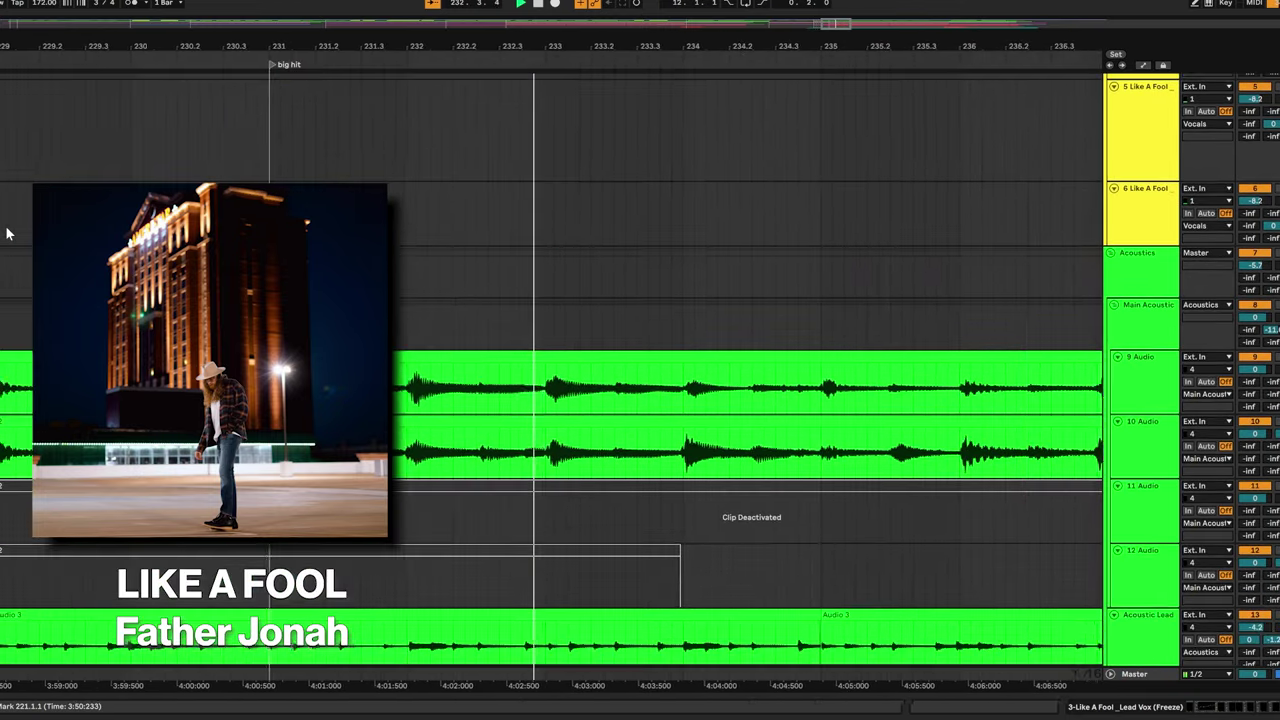
scroll(7, 233, down, 12)
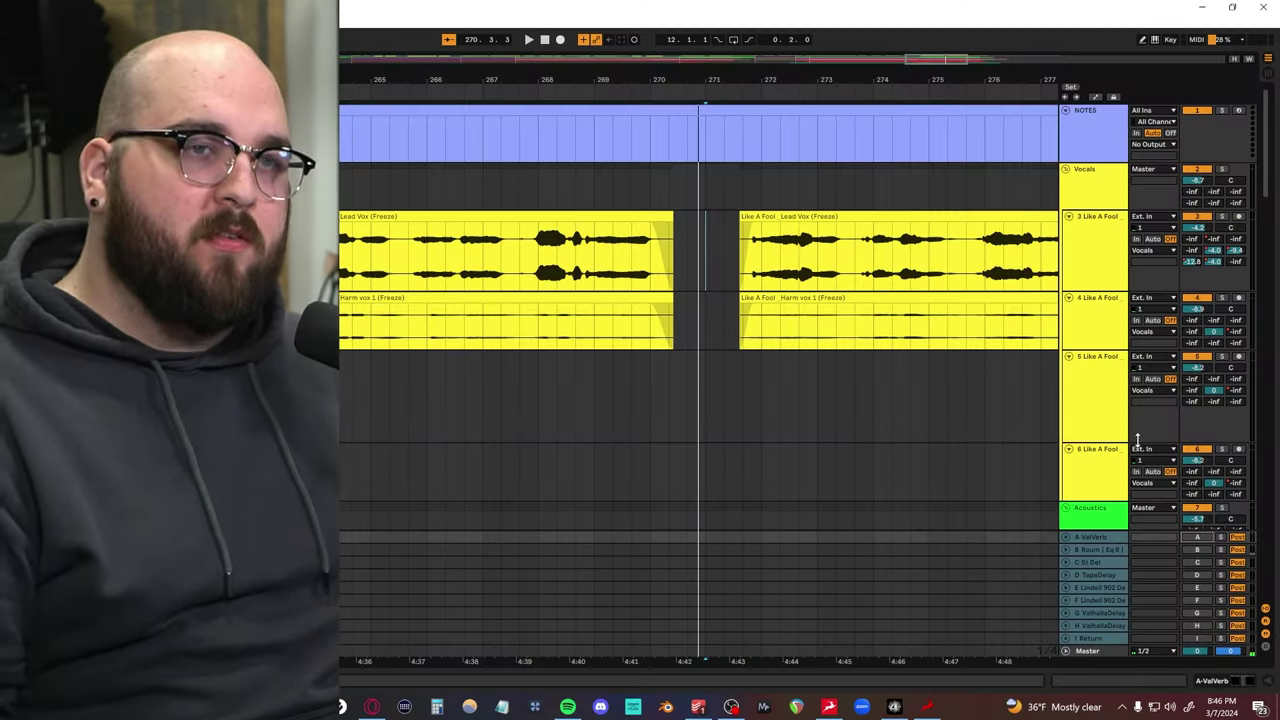
scroll(414, 201, right, 1)
scroll(414, 201, down, 3)
scroll(416, 206, left, 3)
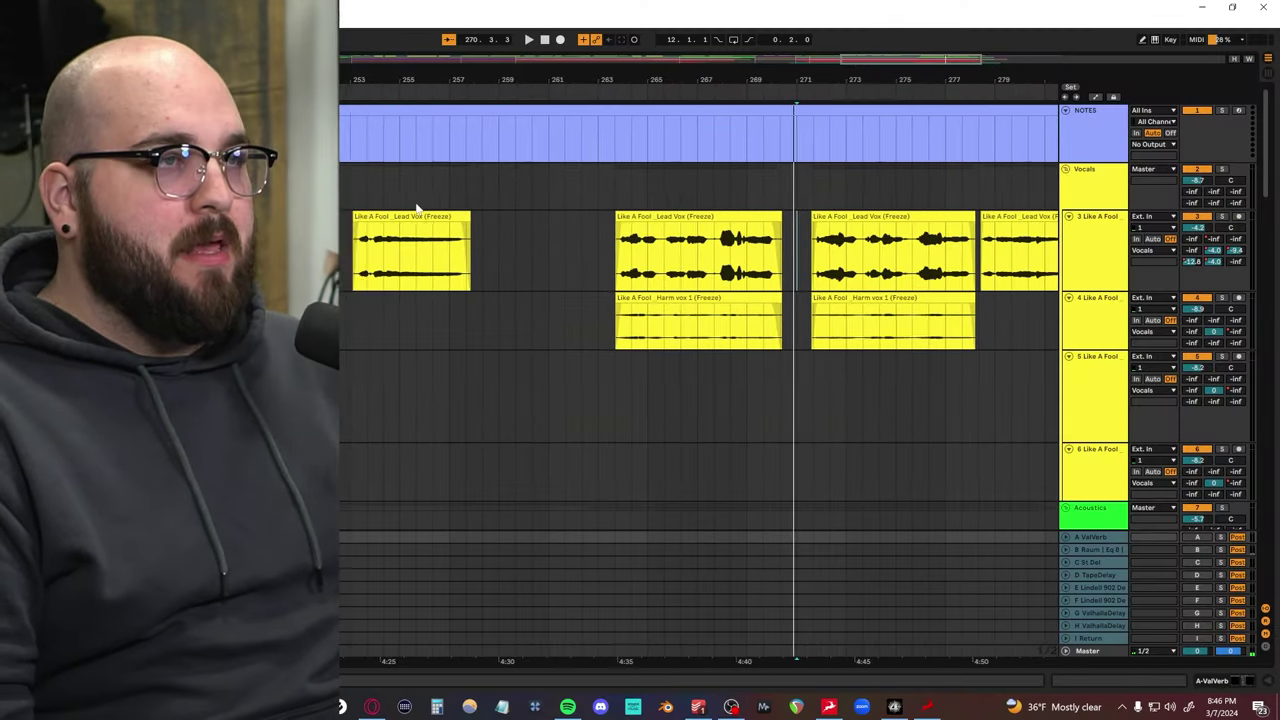
scroll(534, 263, up, 5)
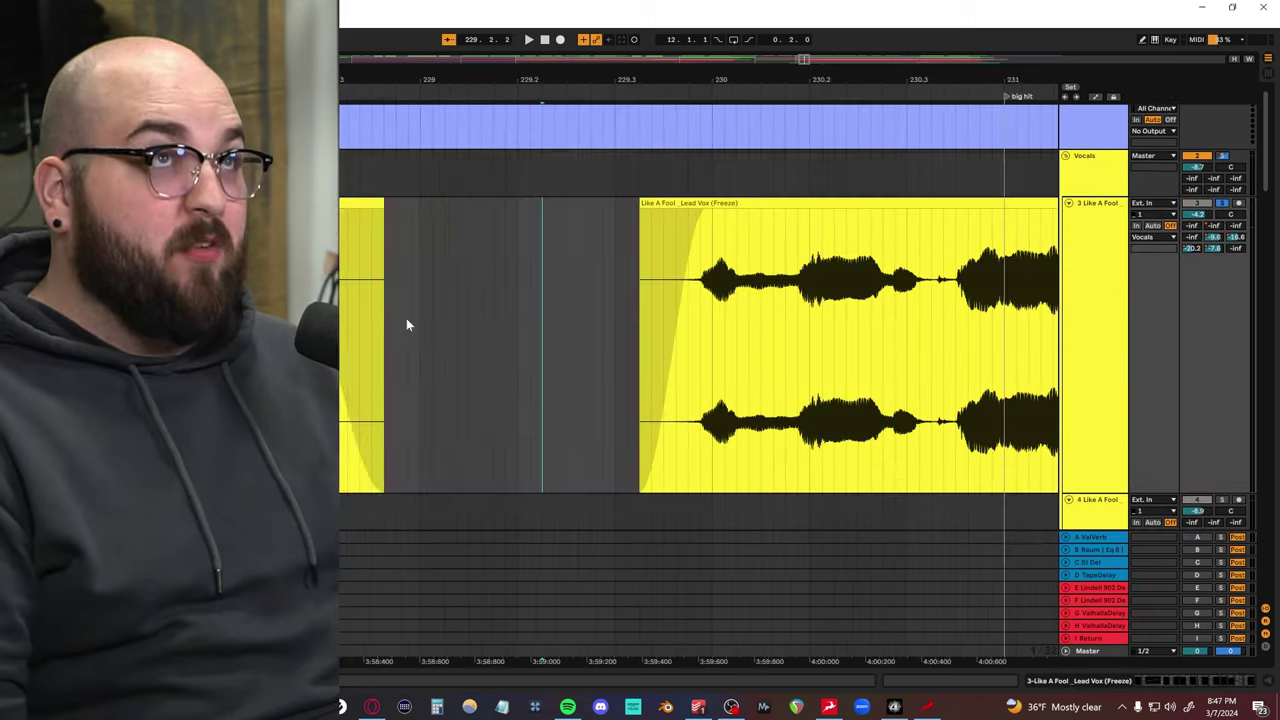
Step: Play the soloed lead vocal through the big hit section and stop around bar 238
key(space)
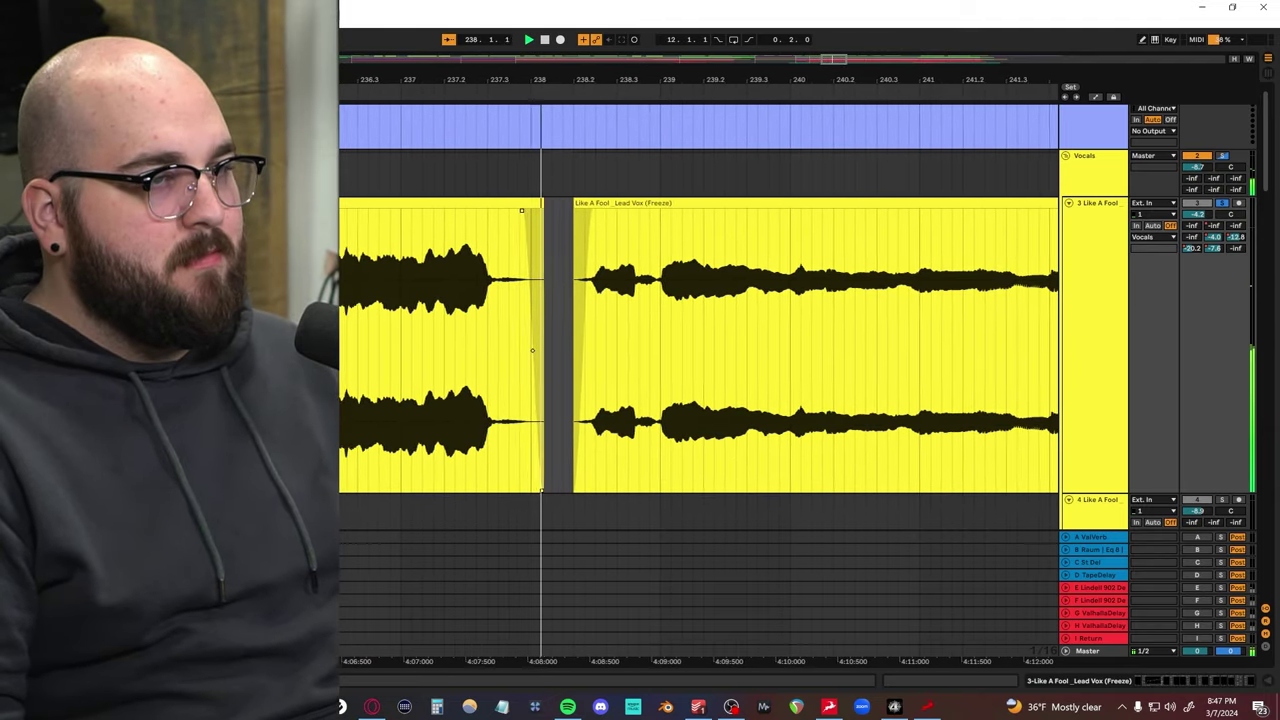
key(space)
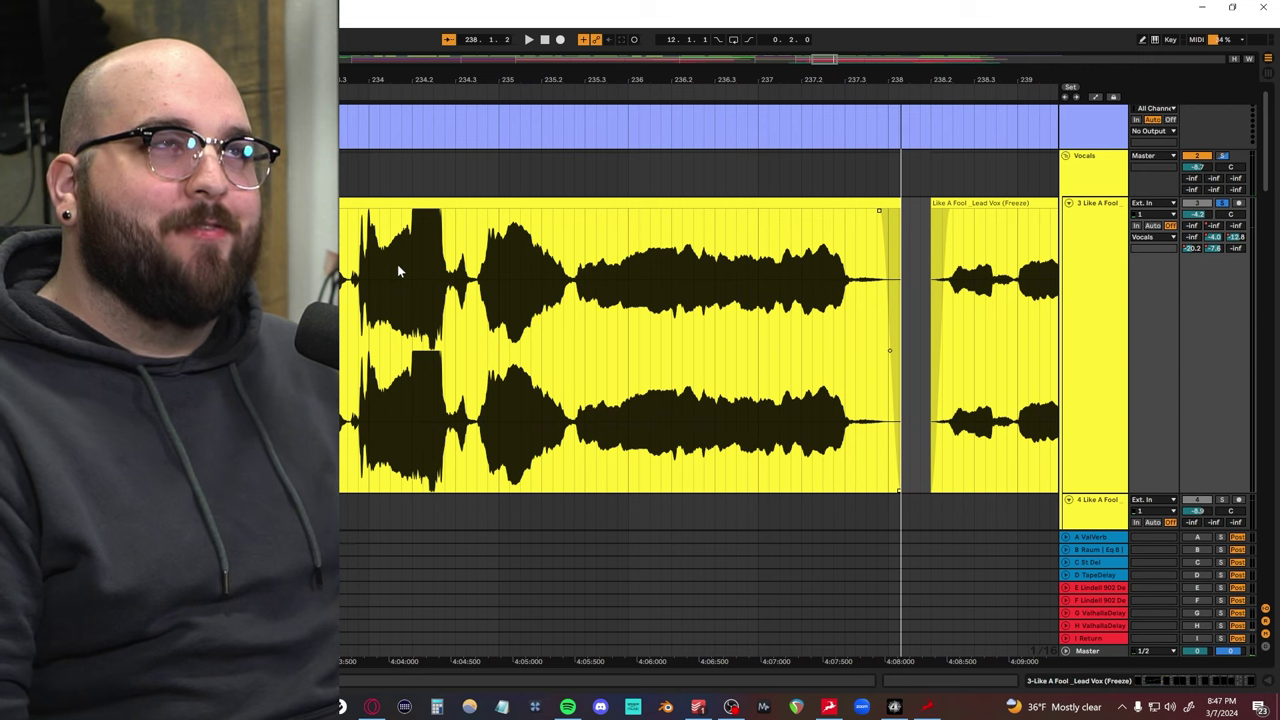
scroll(397, 264, left, 2)
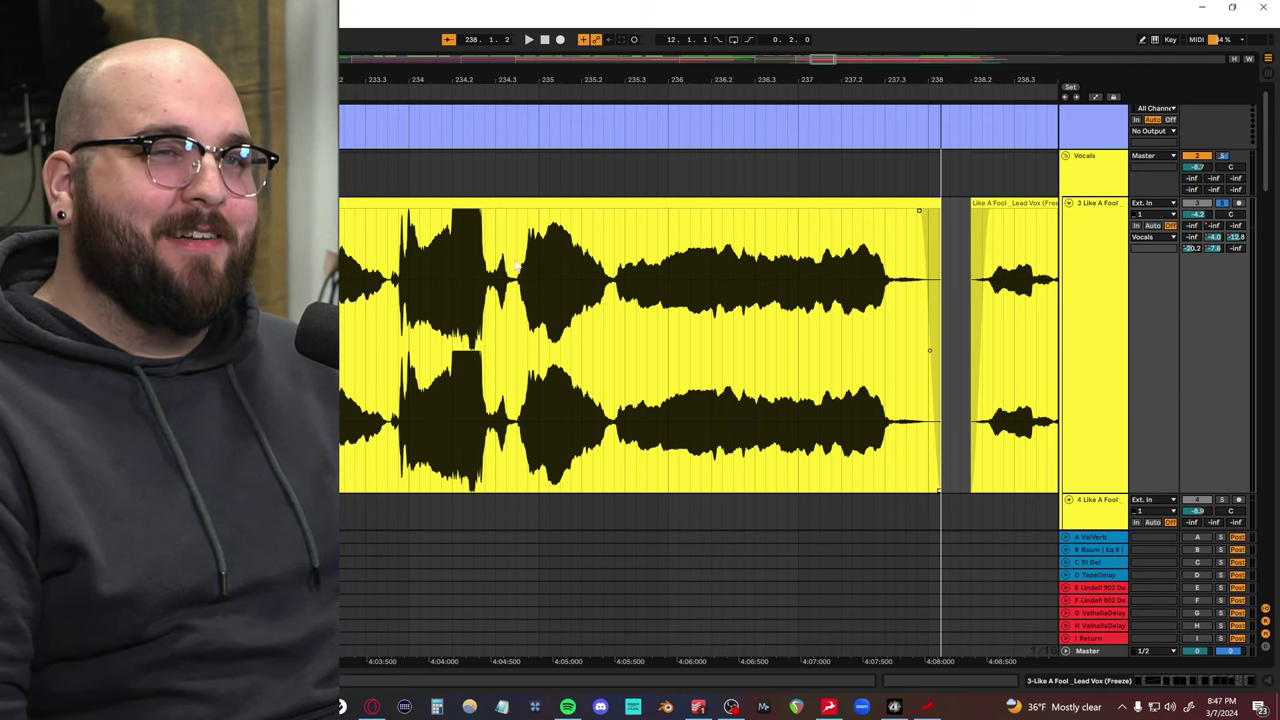
Step: Show the lead vocal track's device chain and return the arrangement to the big hit section
double_click(1096, 268)
scroll(808, 603, right, 3)
scroll(808, 603, left, 3)
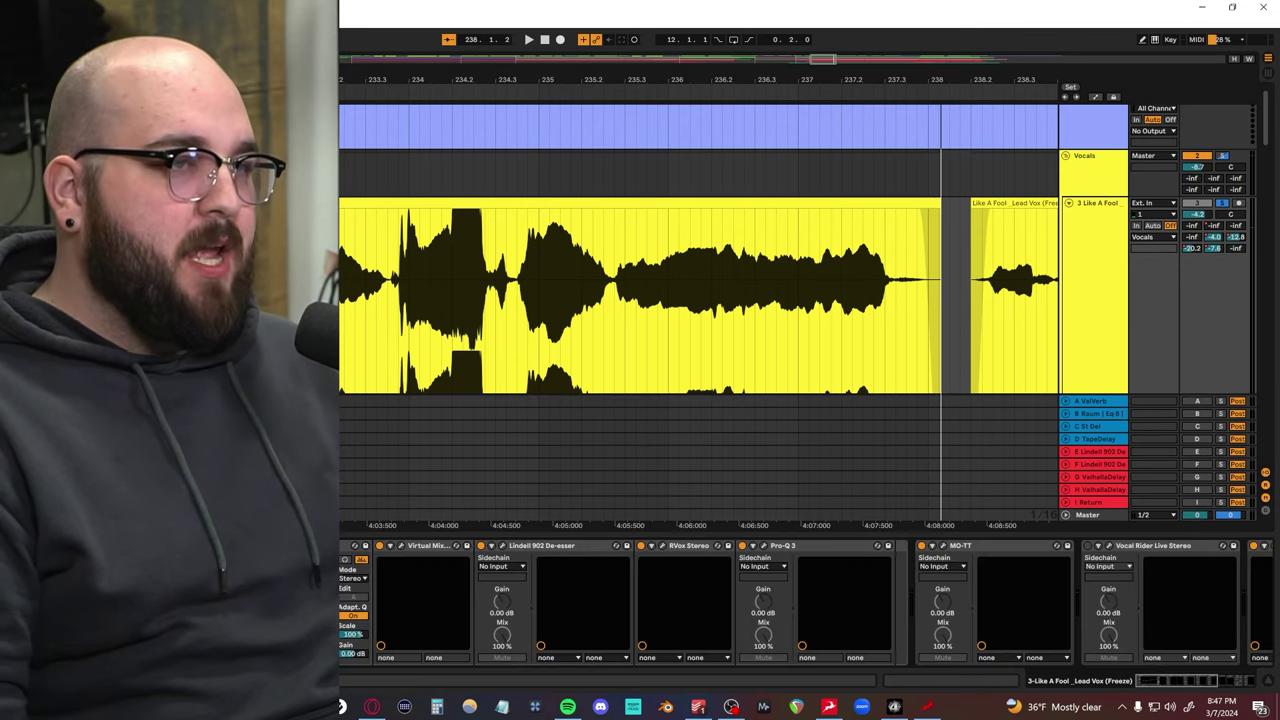
scroll(500, 314, left, 4)
scroll(500, 314, down, 2)
scroll(500, 314, left, 1)
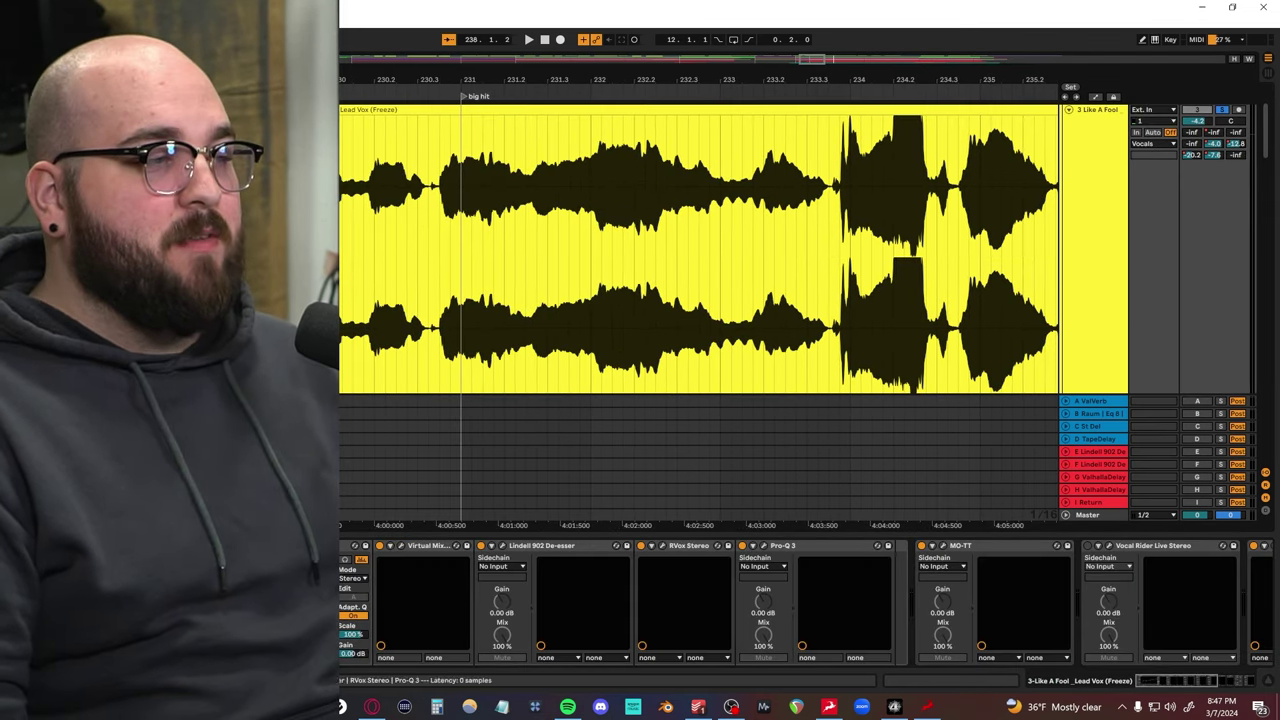
Step: Try moving the EQ Eight between RVox Stereo and Pro-Q 3 and inspect its individual bands
drag(345, 545, 546, 550)
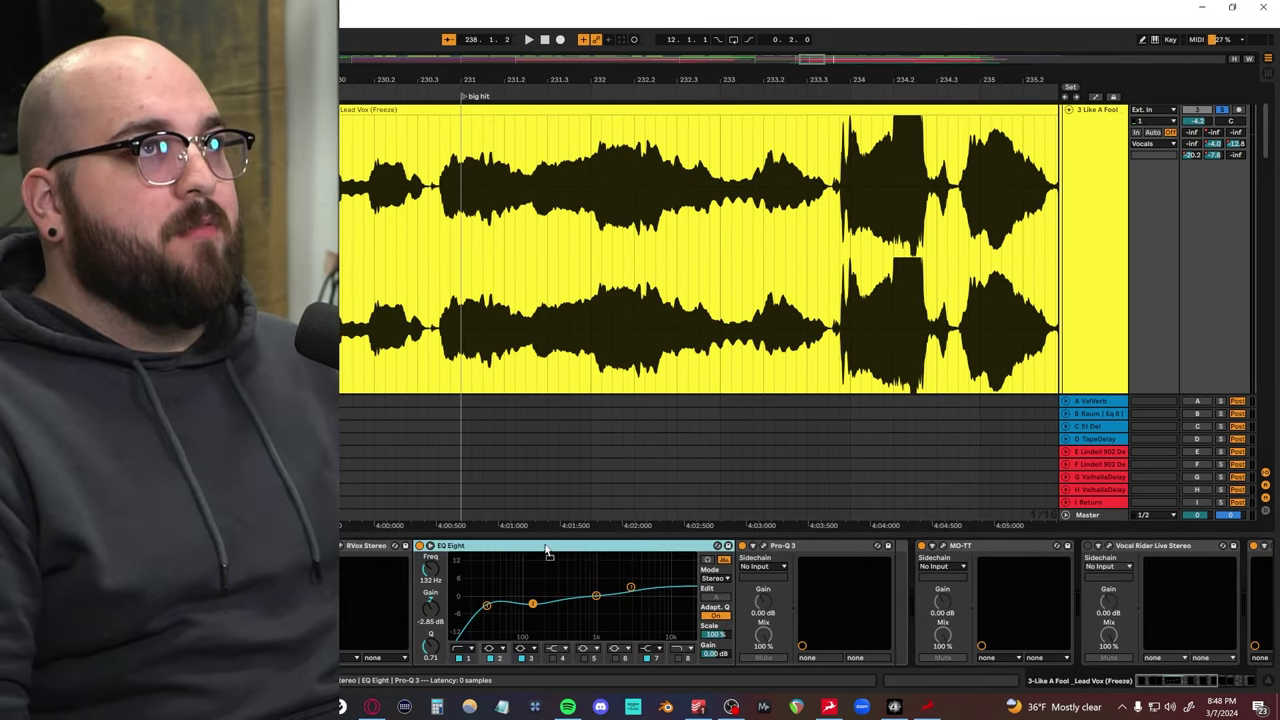
click(521, 604)
click(534, 605)
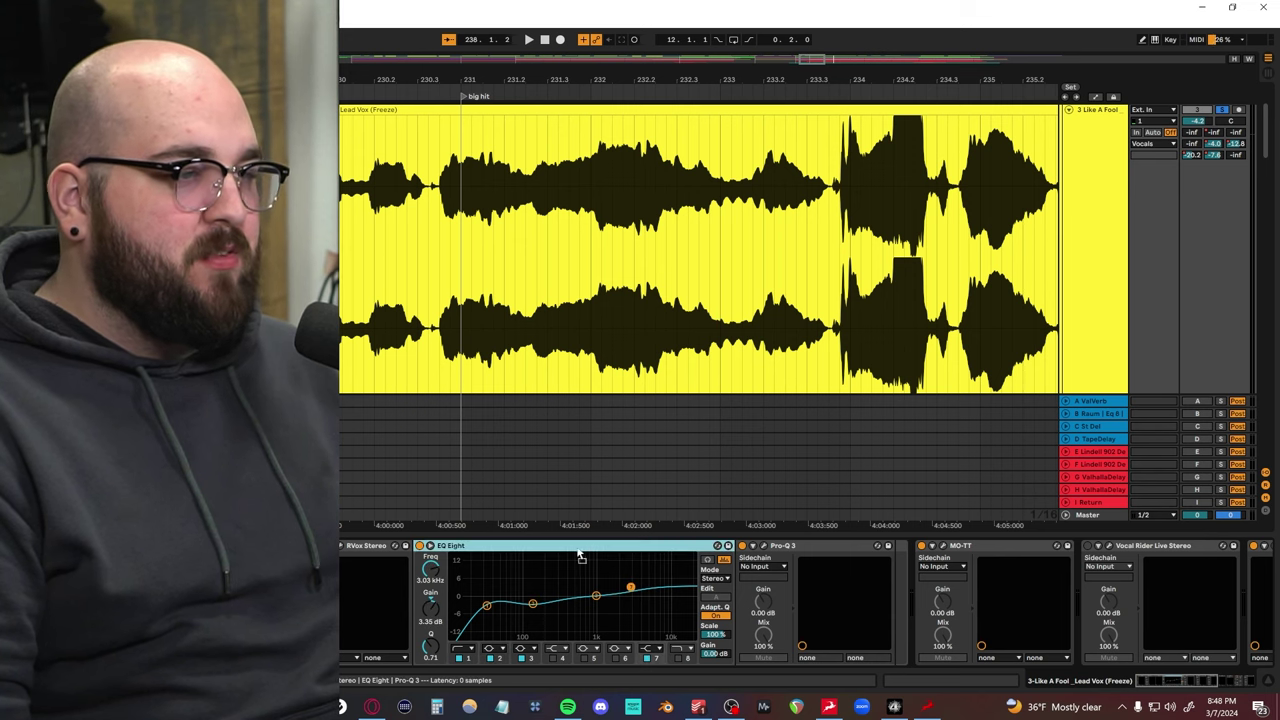
Step: Play the big hit section of the lead vocal with its effects chain bypassed
scroll(600, 580, down, 8)
scroll(818, 579, up, 4)
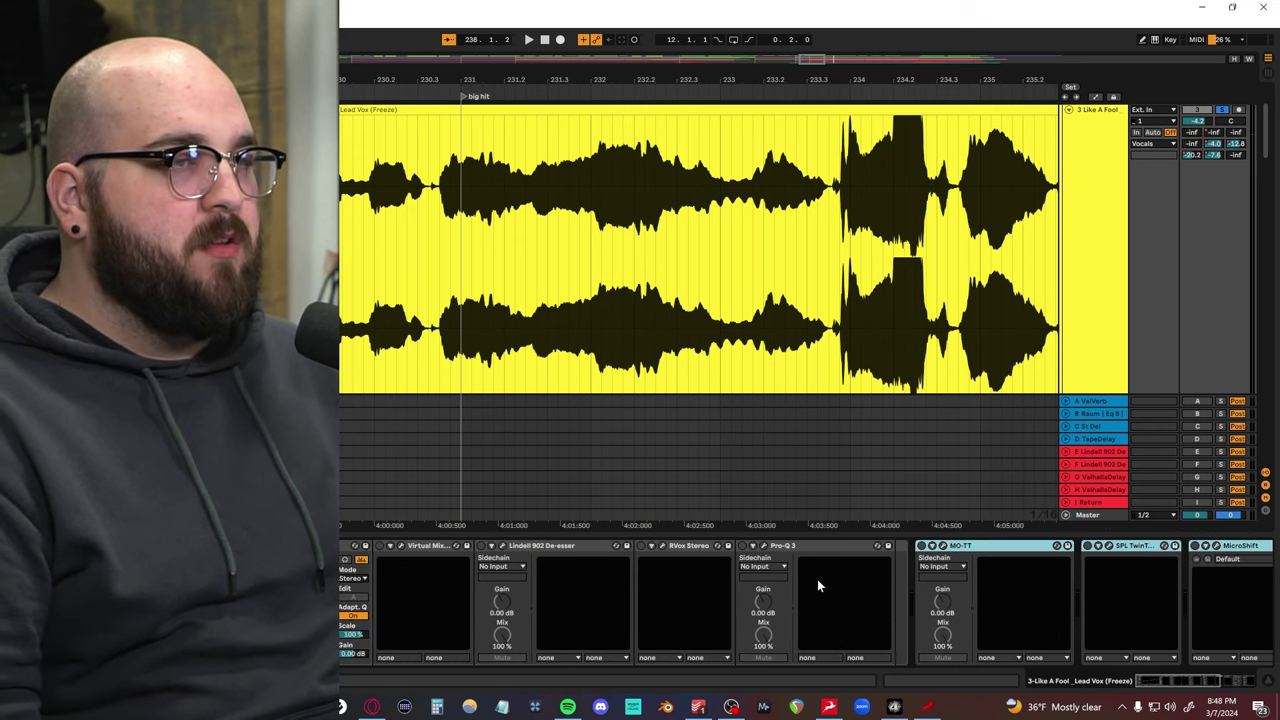
key(space)
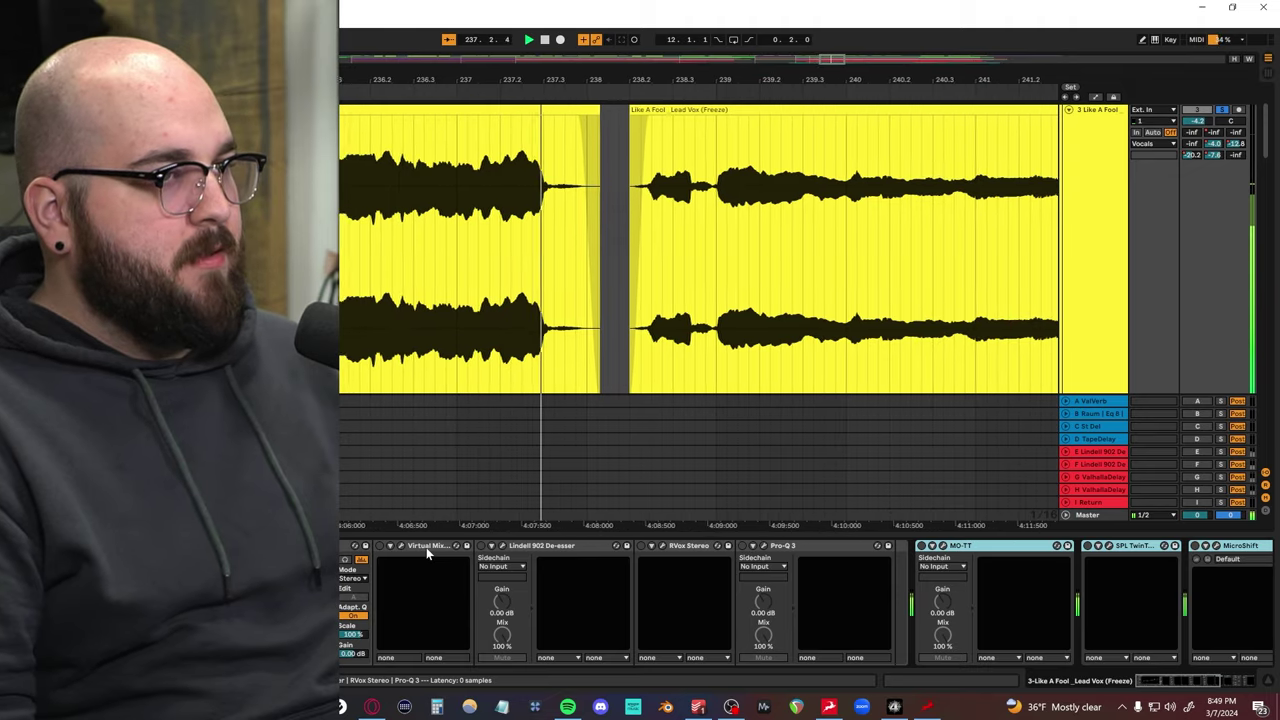
Step: Open the lead vocal's Virtual Mix Rack and audition the big hit section through its modules
click(426, 547)
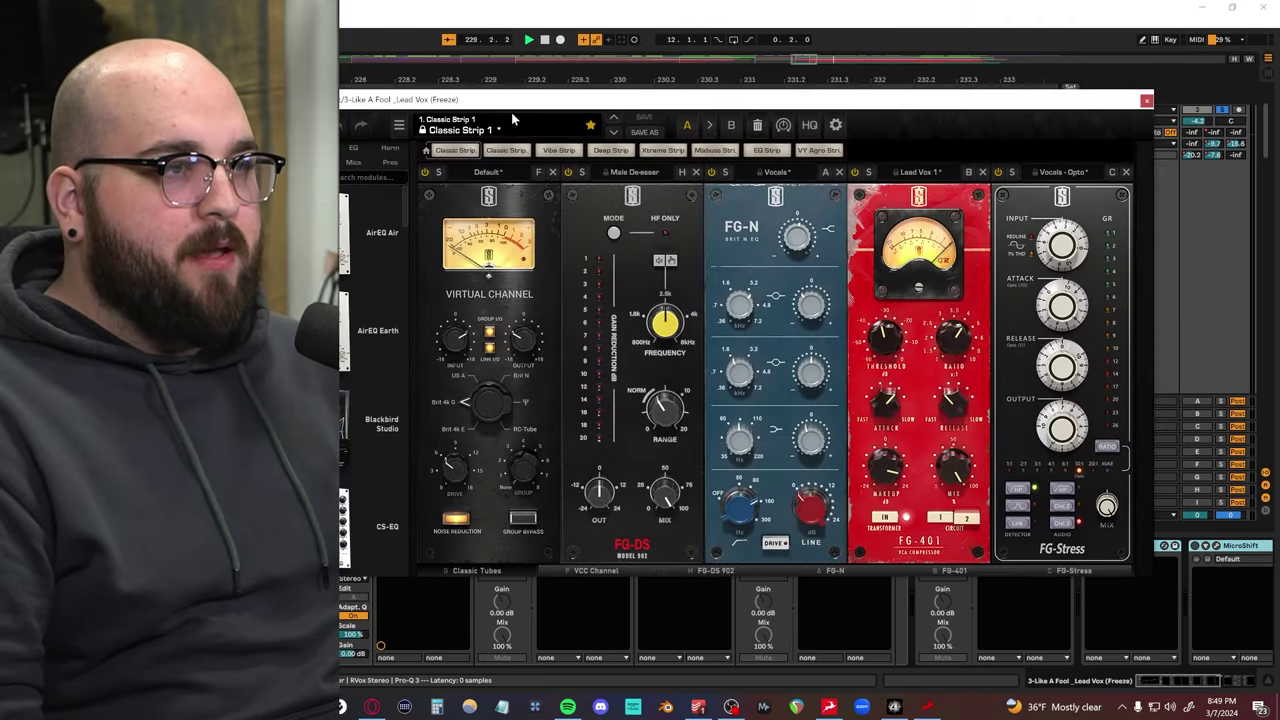
drag(500, 106, 447, 262)
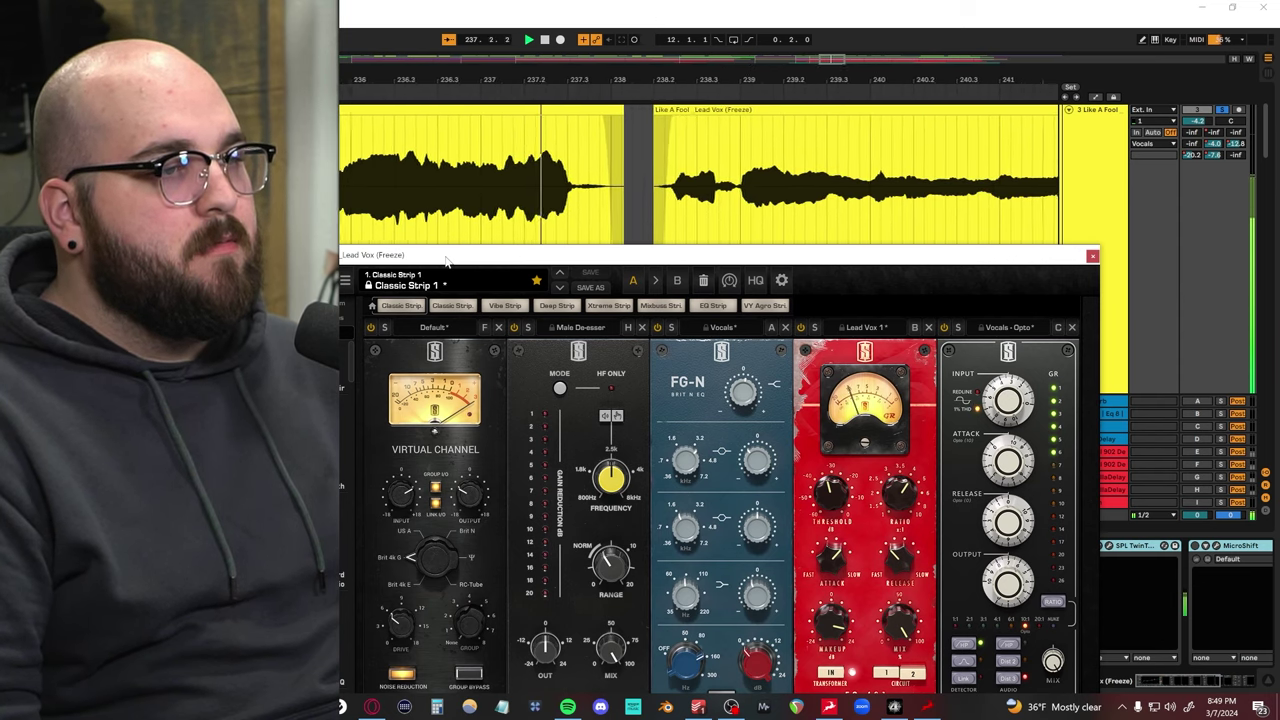
key(space)
drag(446, 257, 456, 191)
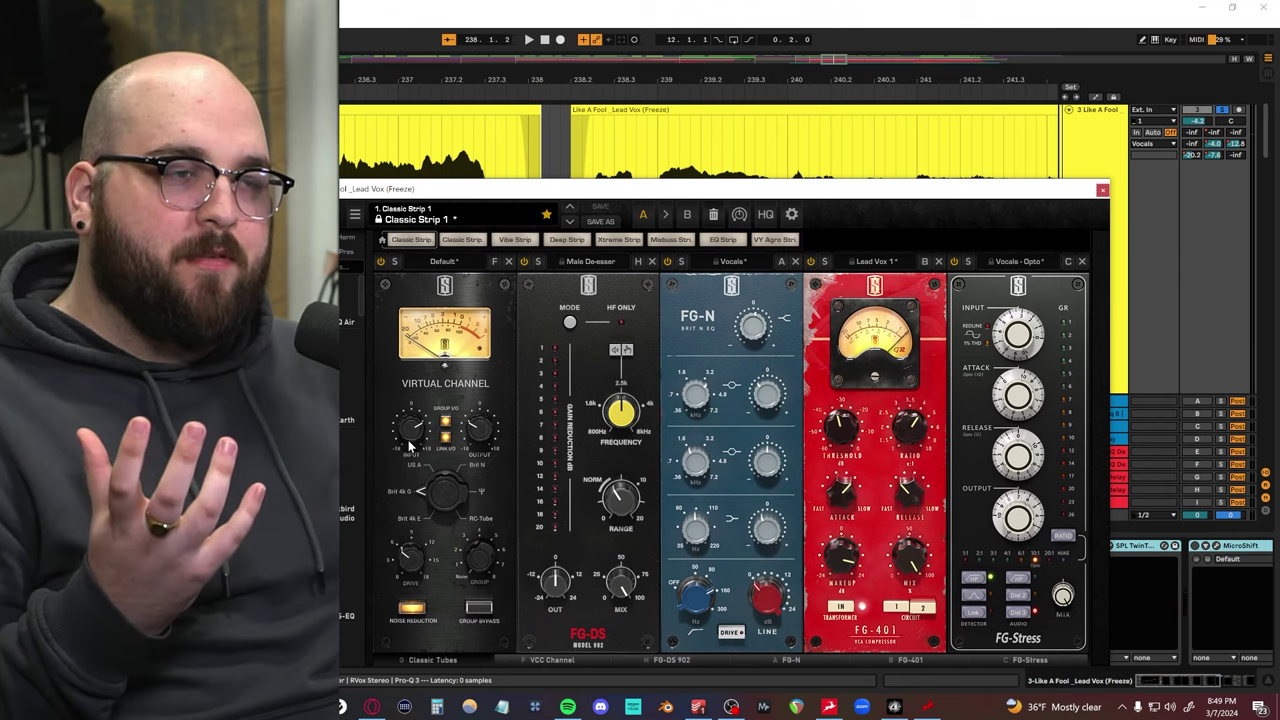
drag(560, 188, 547, 283)
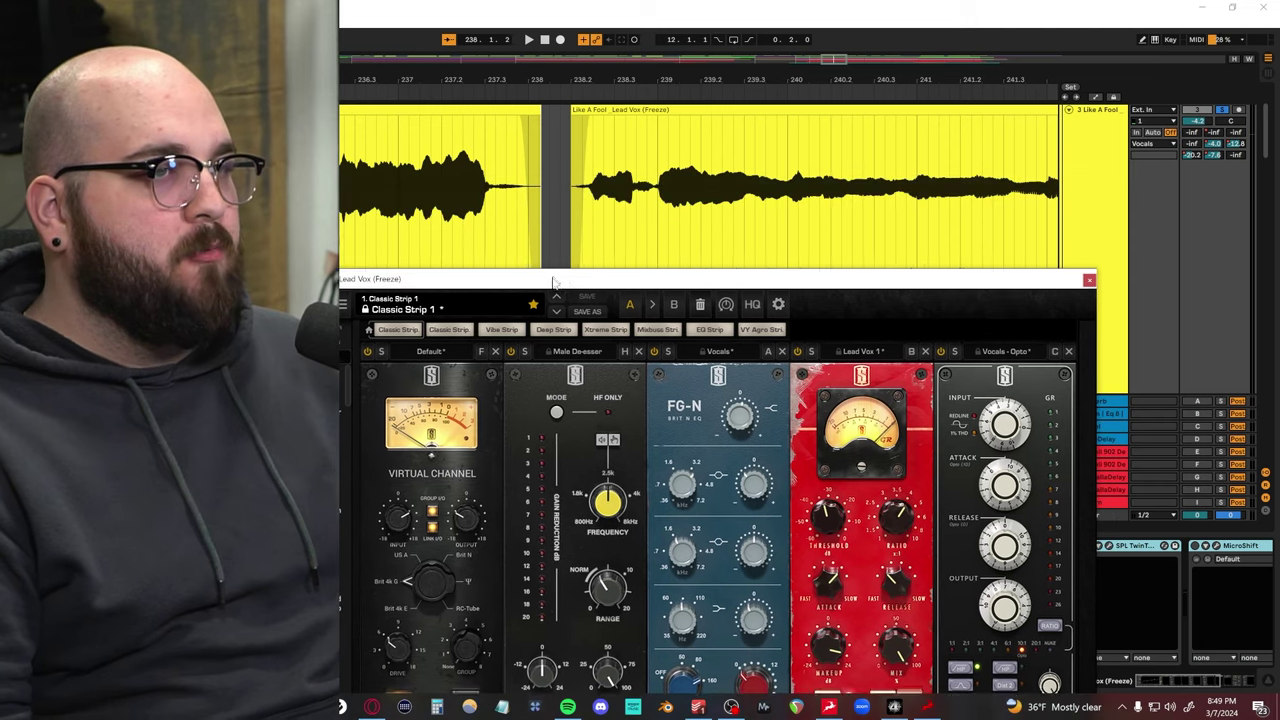
Step: Play the lead vocal from the second chorus (Ch2) with the Virtual Mix Rack open to watch its meters
scroll(547, 252, down, 5)
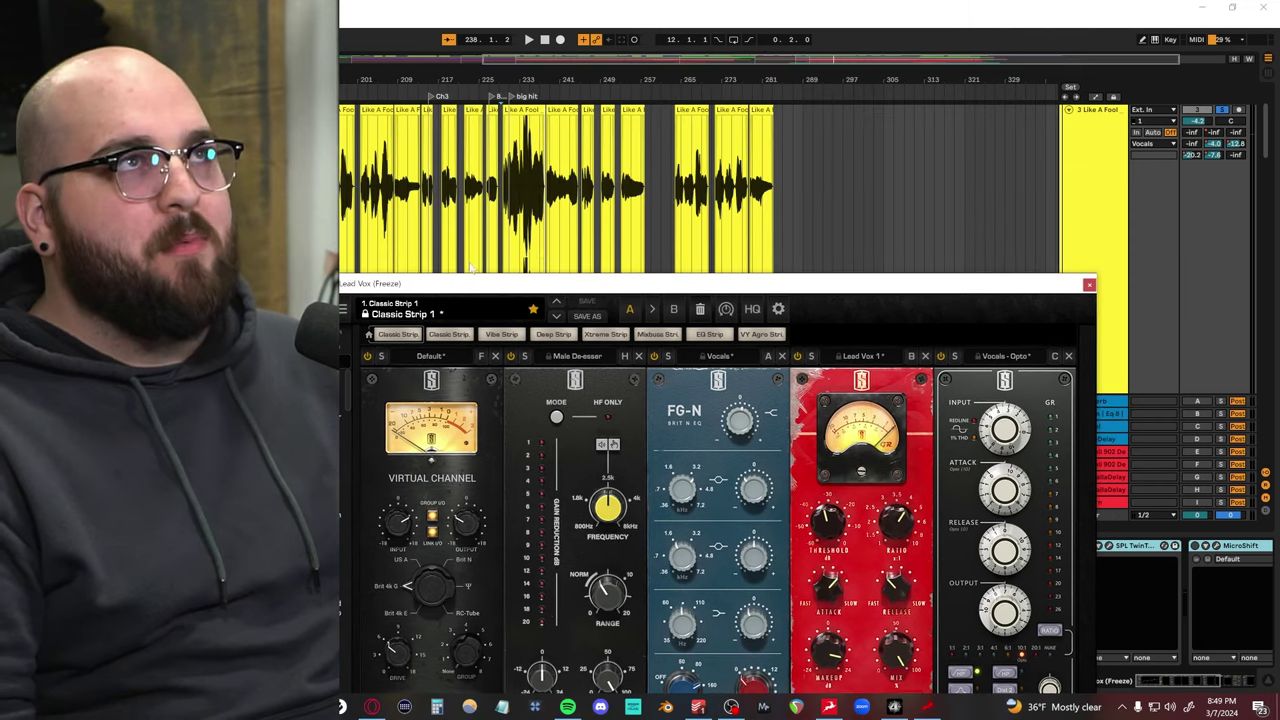
scroll(472, 268, left, 5)
drag(595, 281, 652, 196)
drag(459, 198, 471, 200)
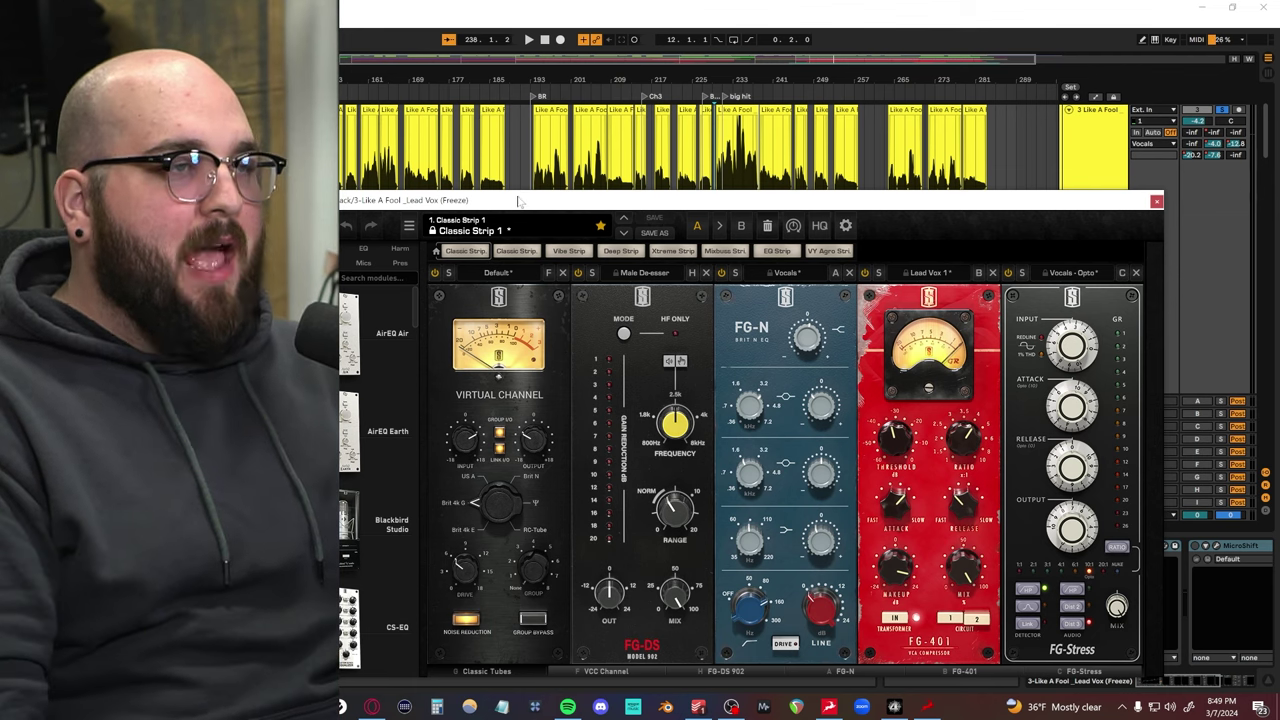
drag(483, 201, 513, 155)
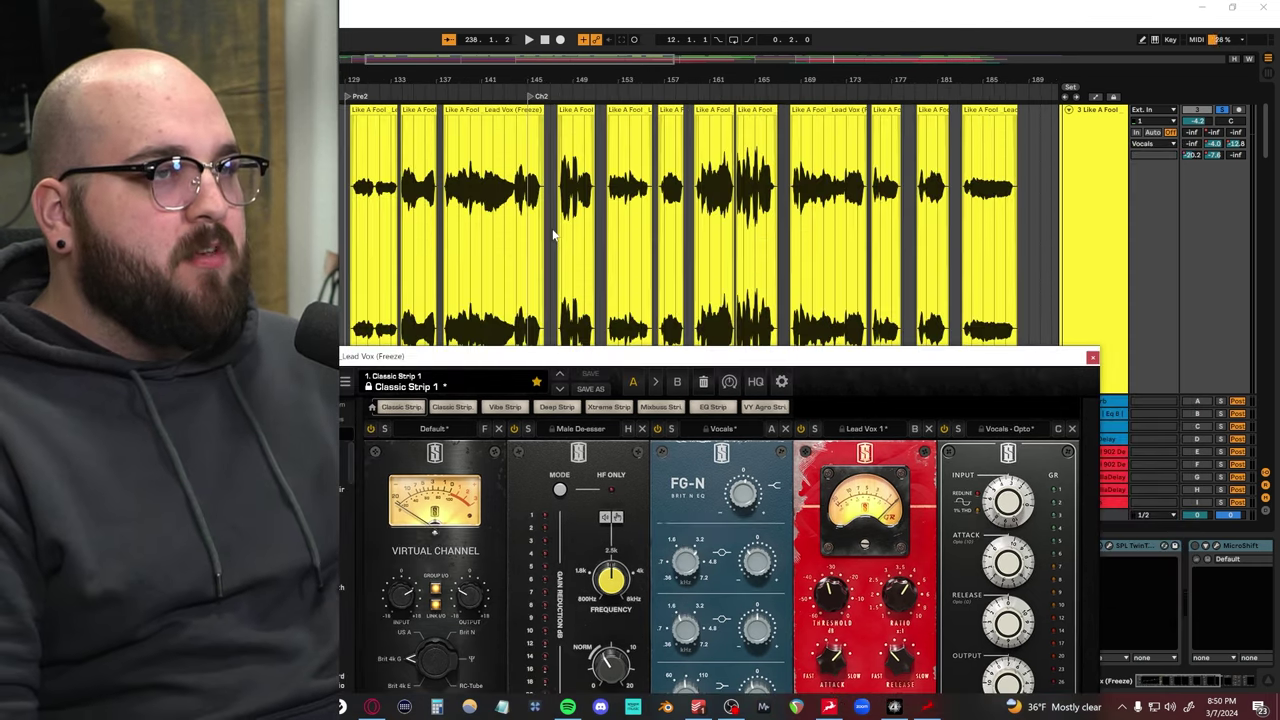
click(546, 222)
key(space)
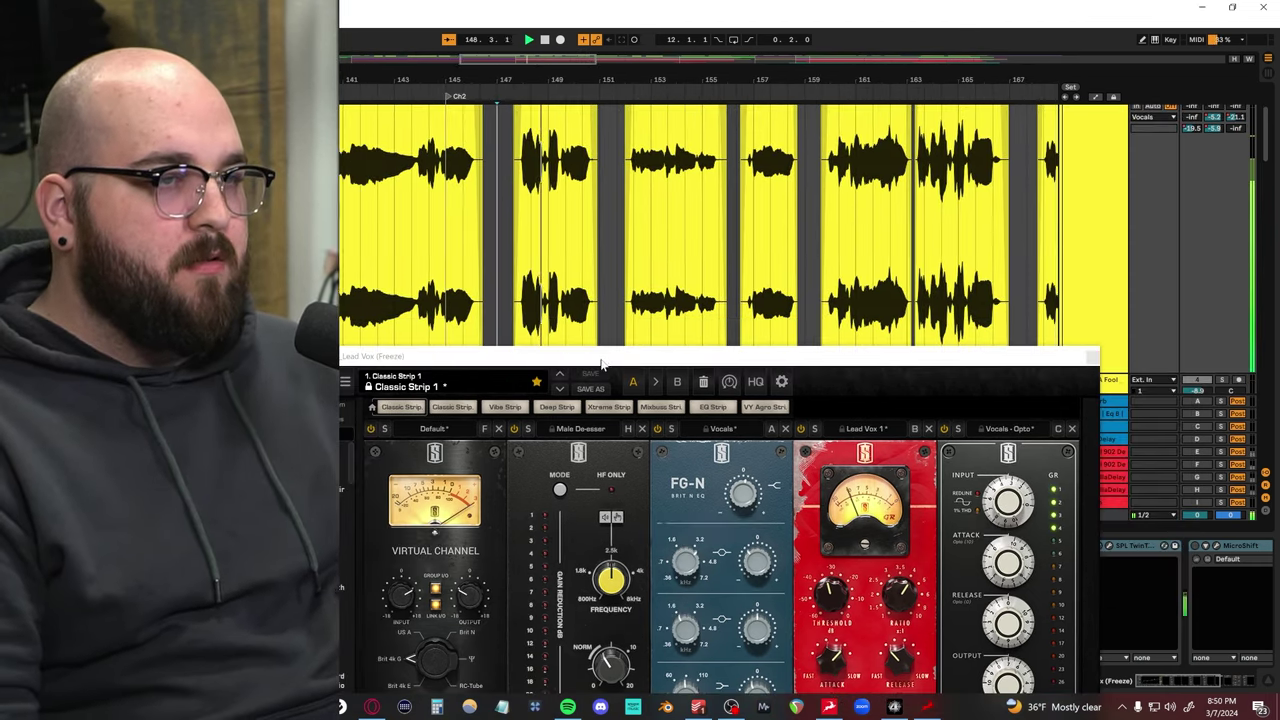
mouse_move(602, 361)
mouse_down()
mouse_move(583, 389)
mouse_move(626, 170)
mouse_up()
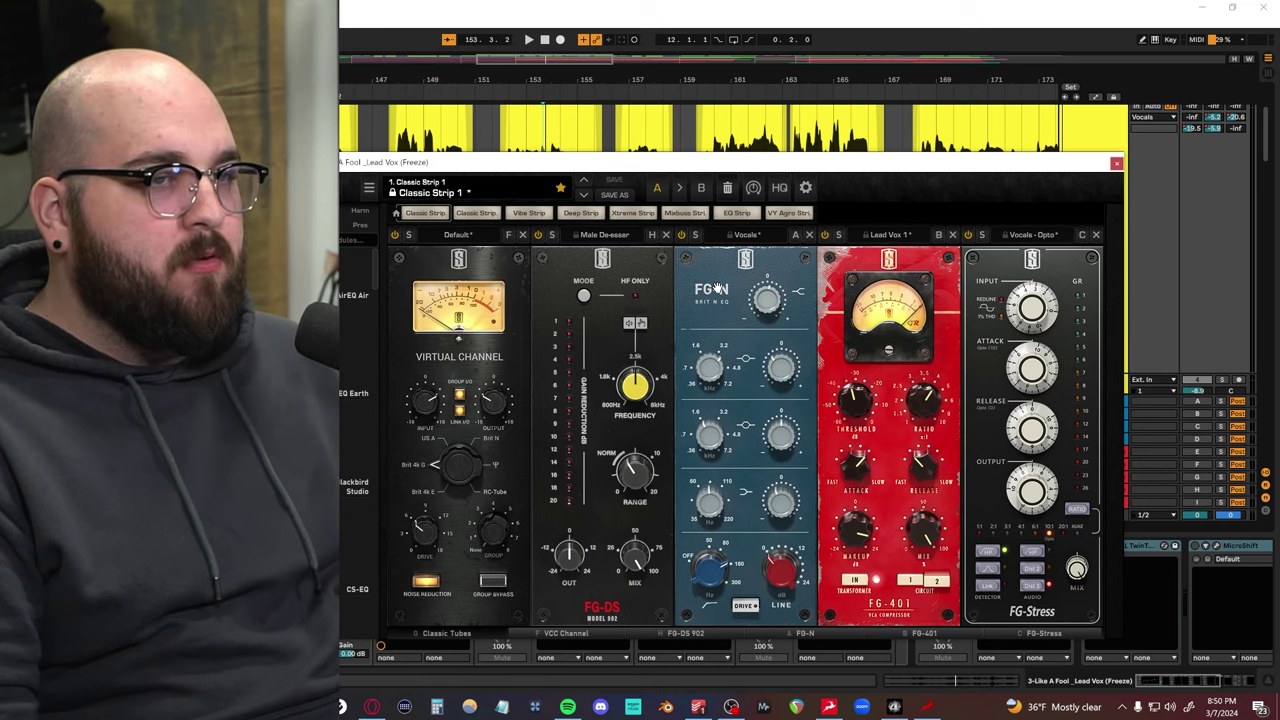
drag(826, 166, 805, 144)
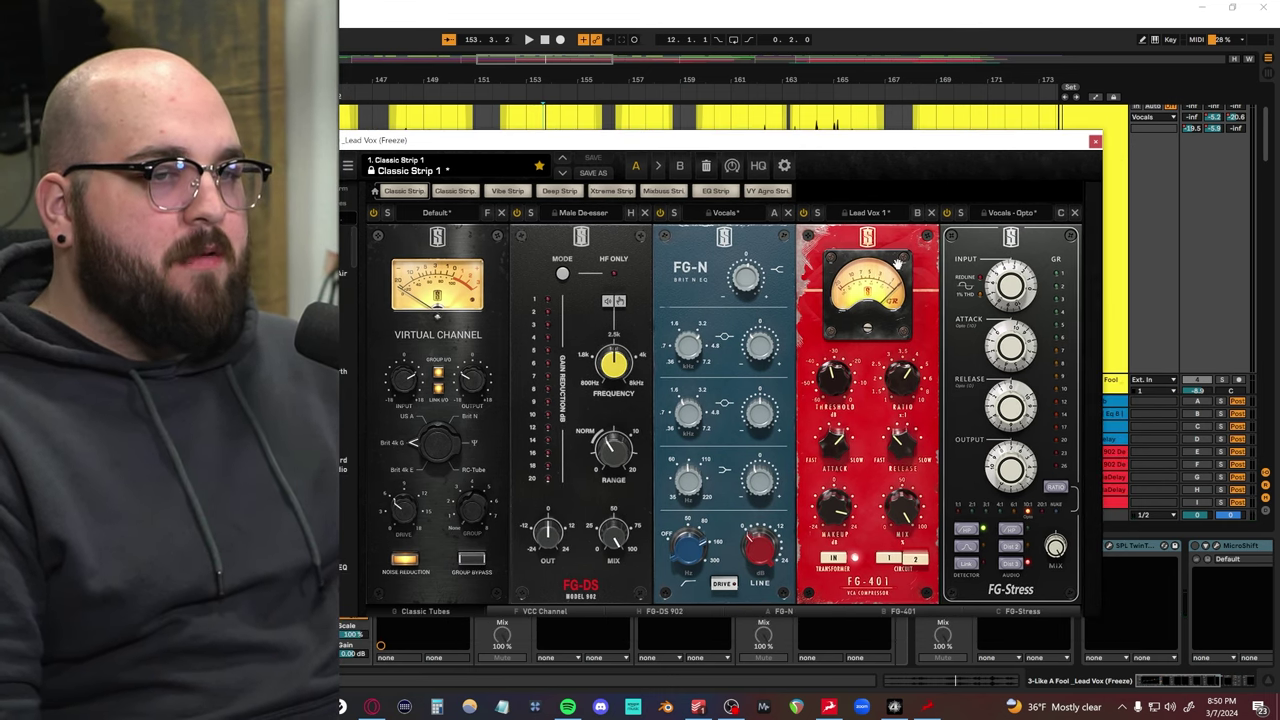
Step: Bring up the Lindell 902 De-esser, play the lead vocal through it to watch its gain reduction, and close it
drag(918, 147, 720, 300)
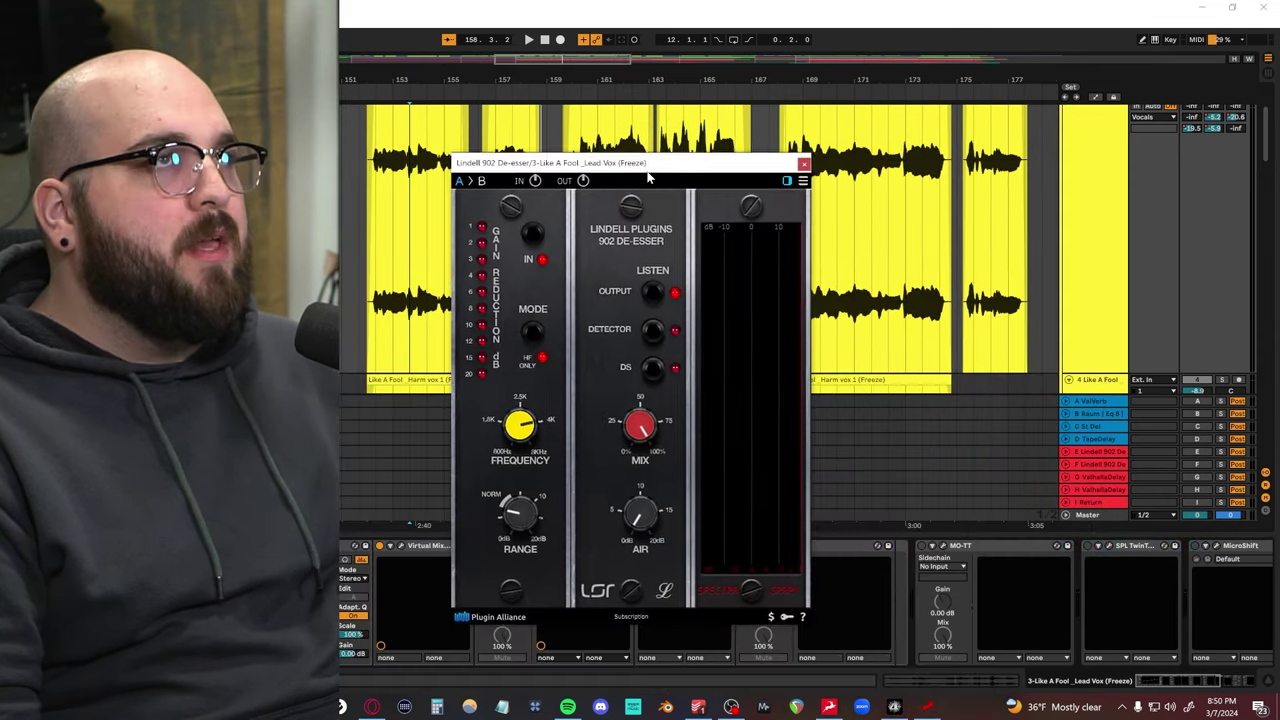
drag(649, 177, 797, 186)
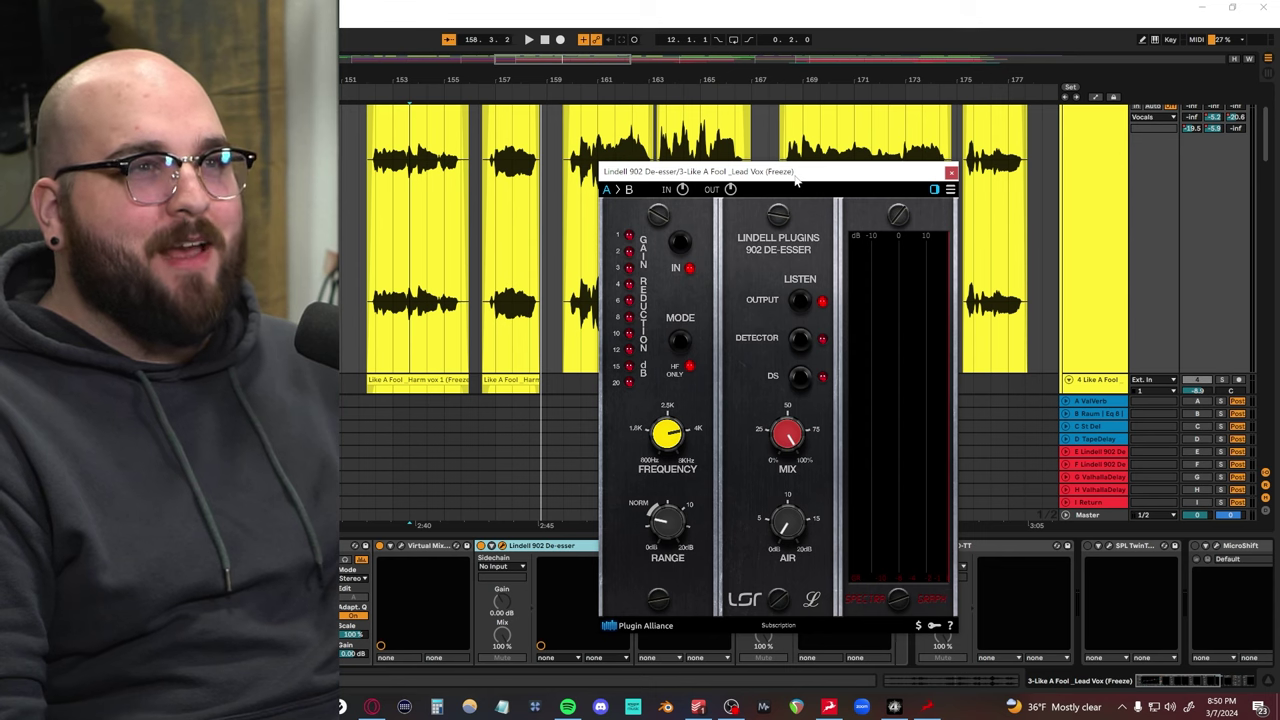
drag(797, 181, 832, 199)
key(space)
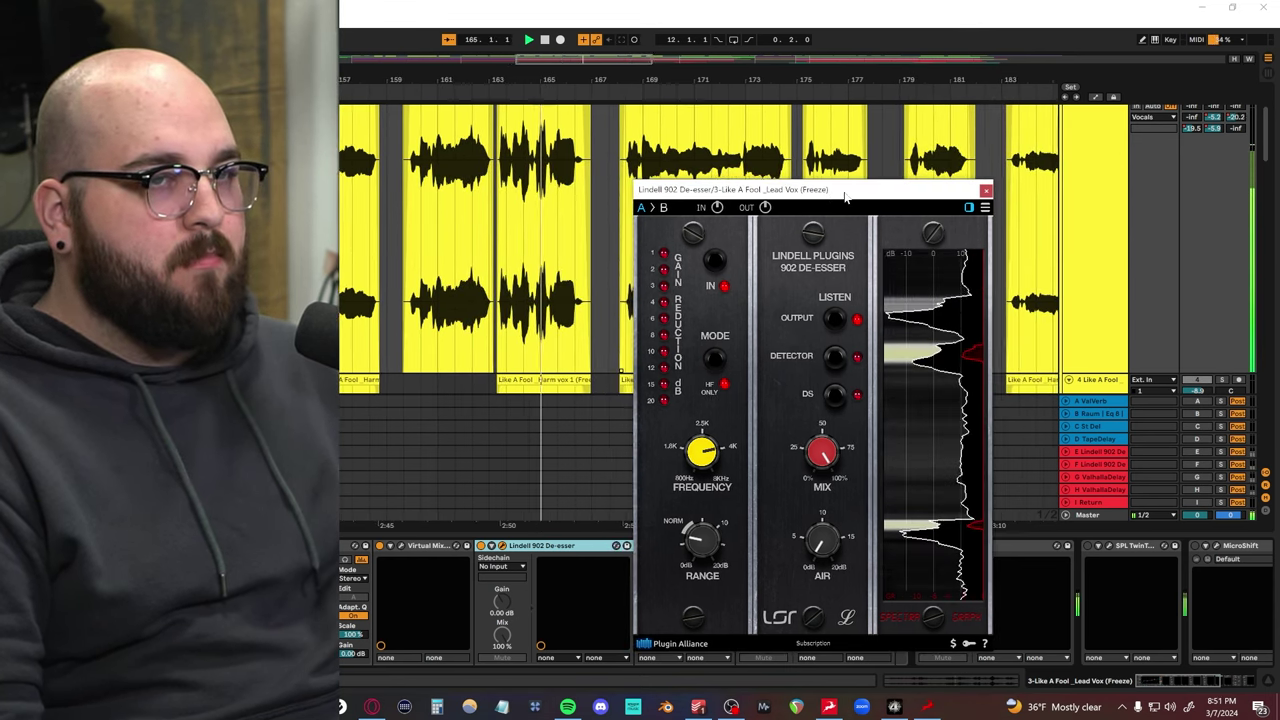
click(986, 190)
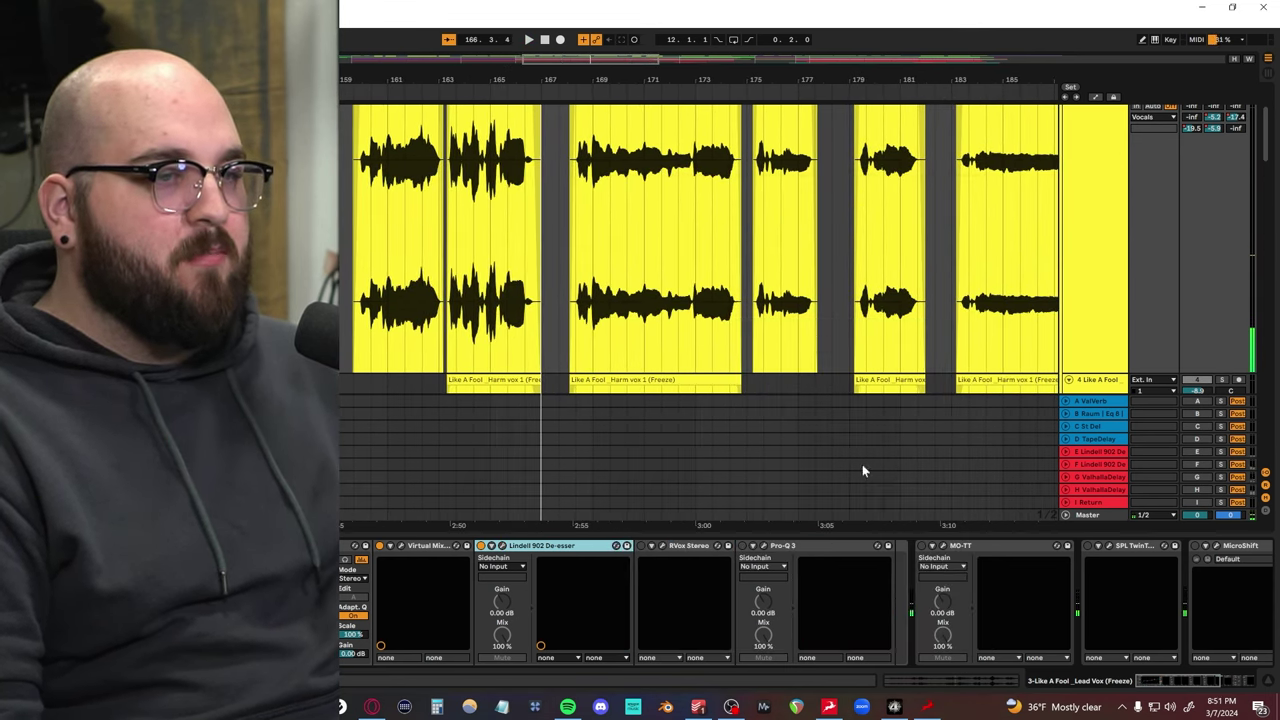
Step: Switch on RVox Stereo and audition its compression on the second chorus of the lead vocal
click(643, 549)
drag(801, 281, 835, 303)
key(space)
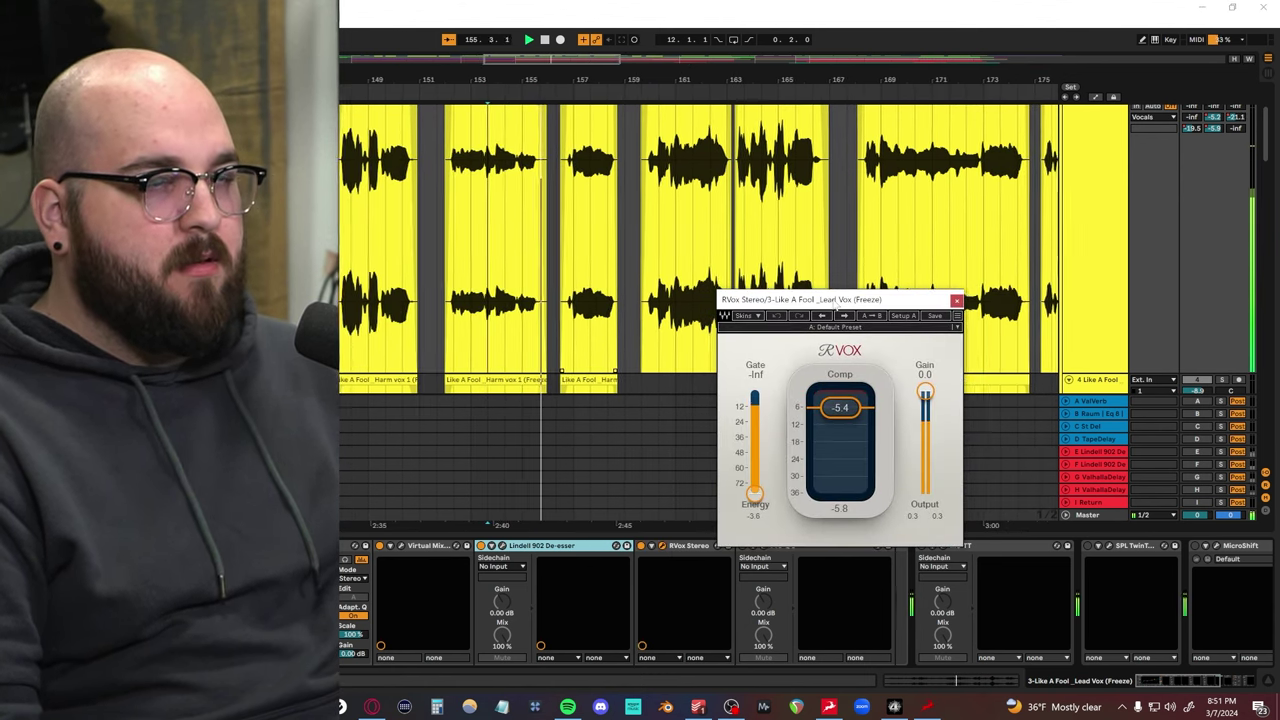
click(956, 300)
Step: Open Pro-Q 3, inspect its dynamic cut bands while playing the lead vocal through it, and close it
click(763, 548)
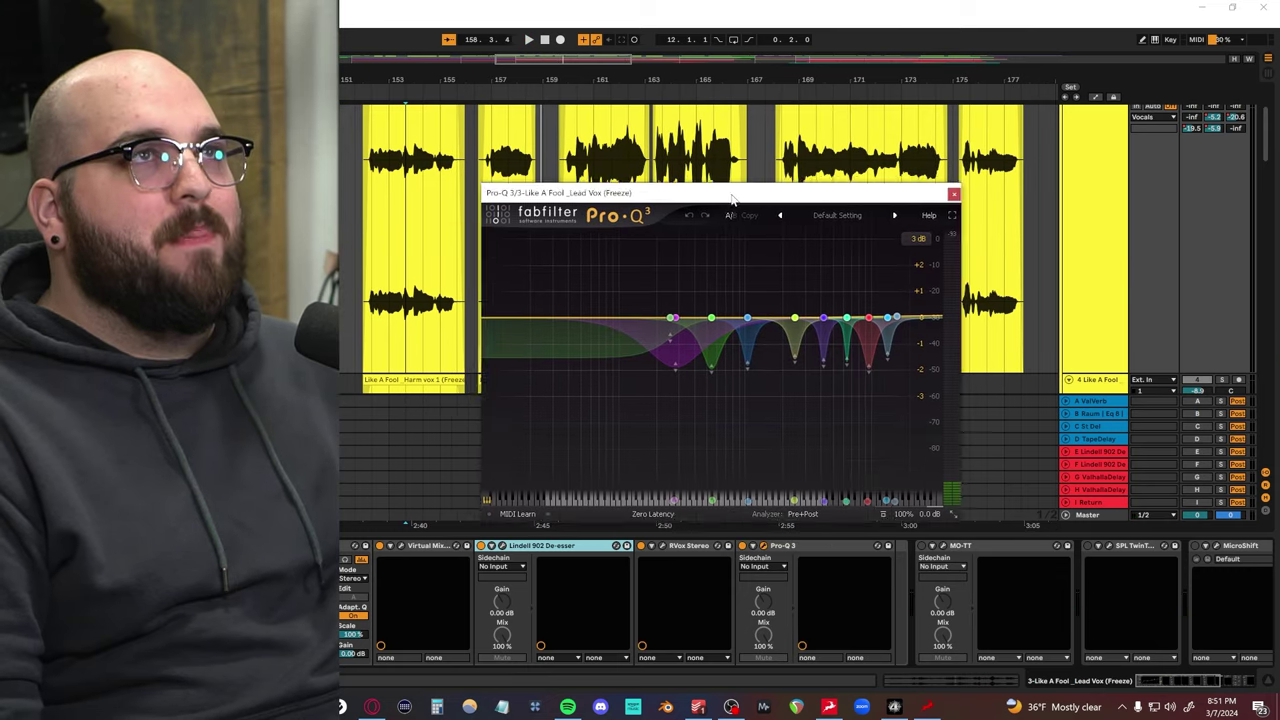
drag(729, 201, 717, 183)
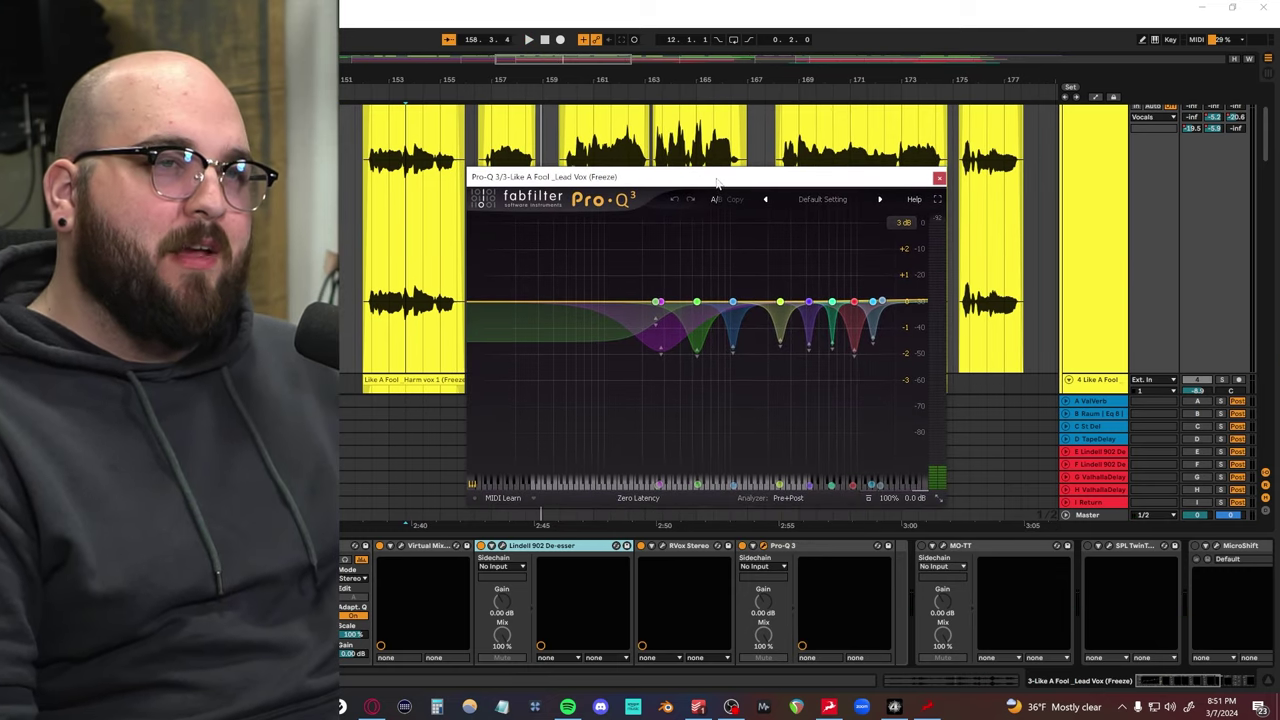
mouse_move(800, 310)
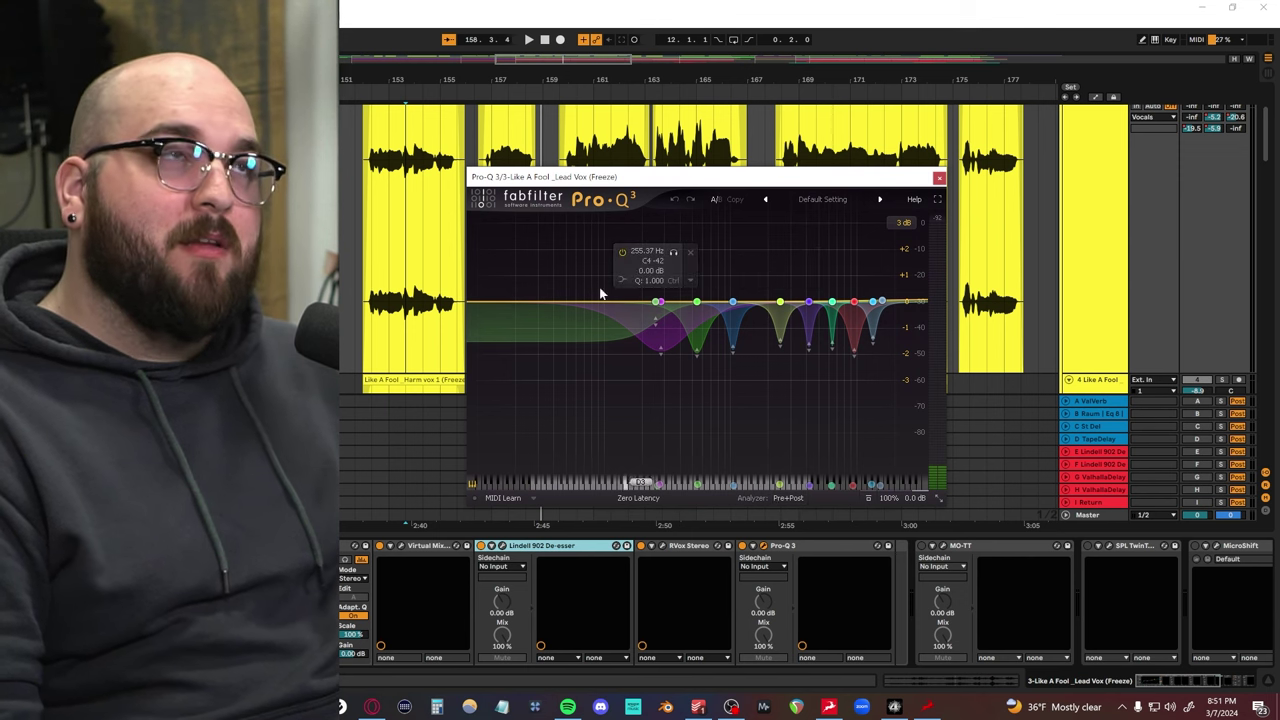
key(space)
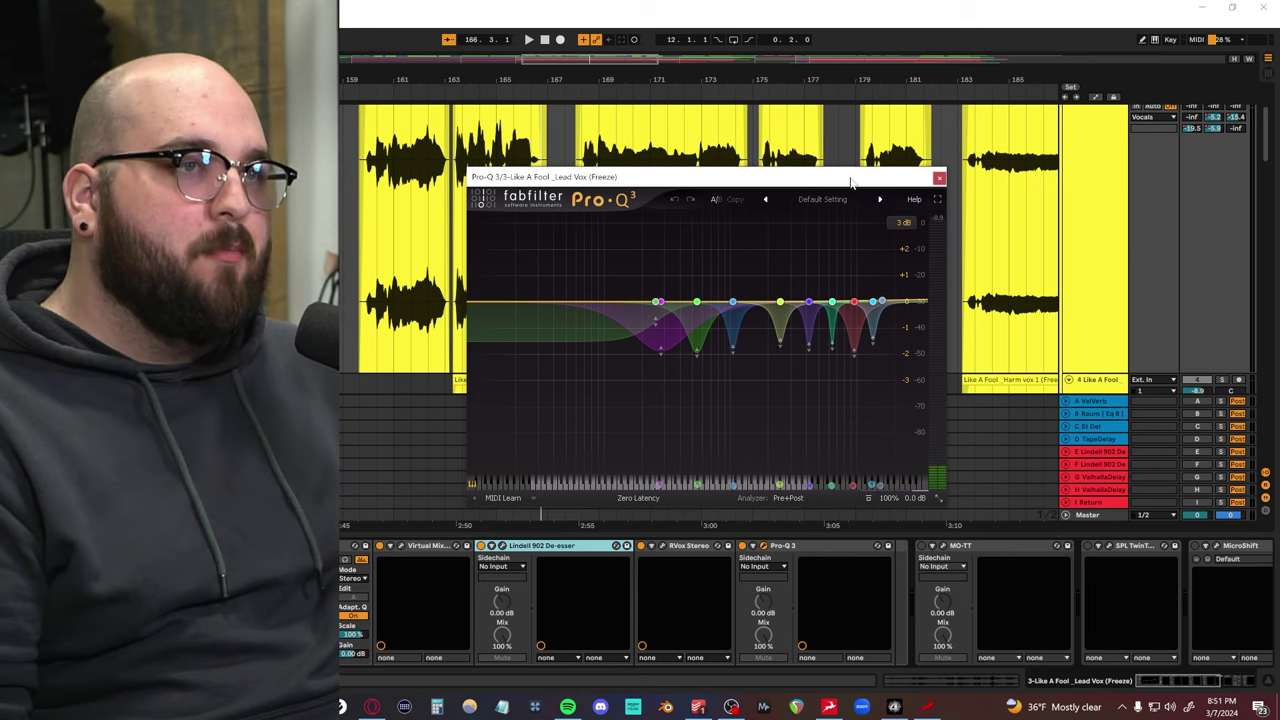
click(939, 178)
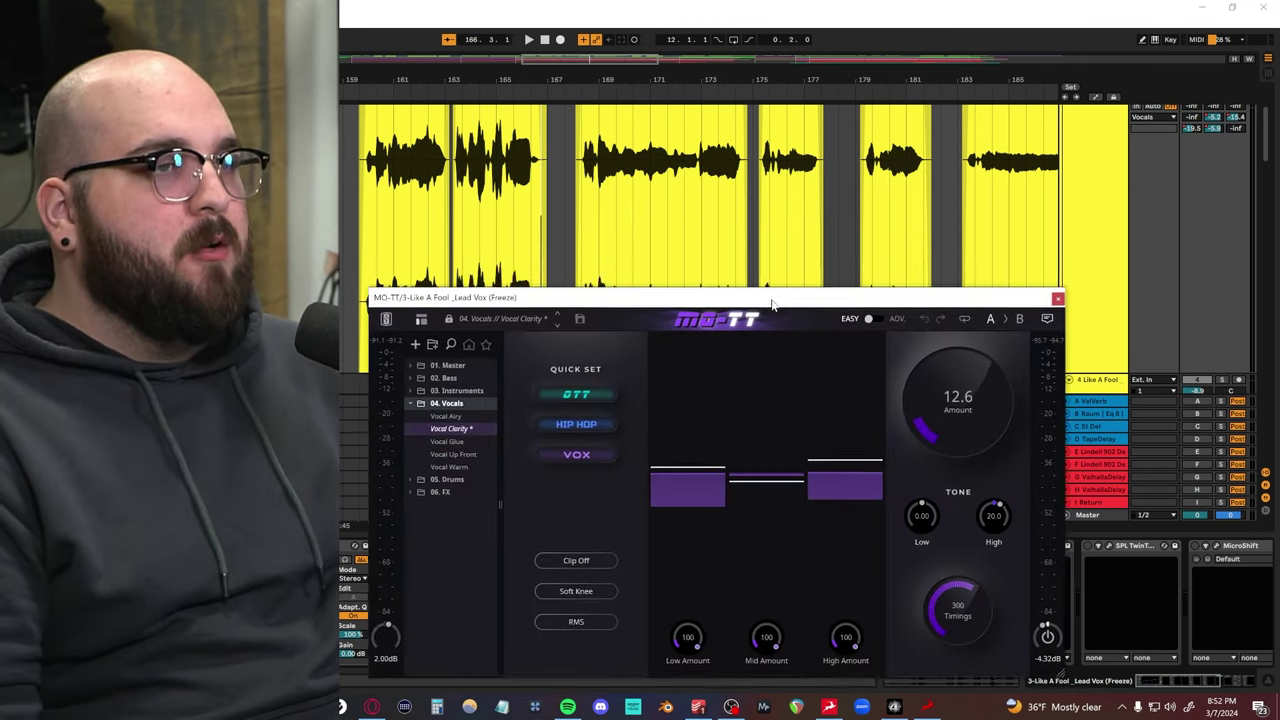
Step: Play the lead vocal through MO-TT to watch its multiband compression meters, and close the plugin
drag(771, 301, 739, 266)
key(space)
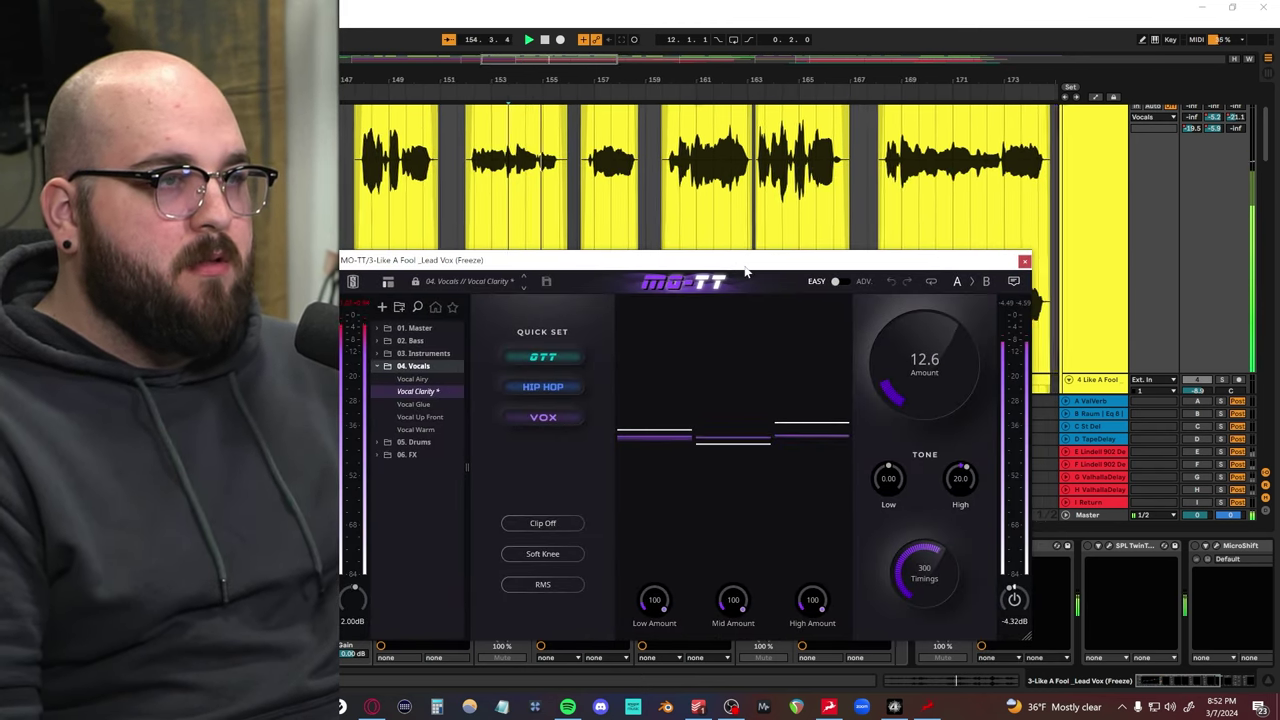
click(1023, 262)
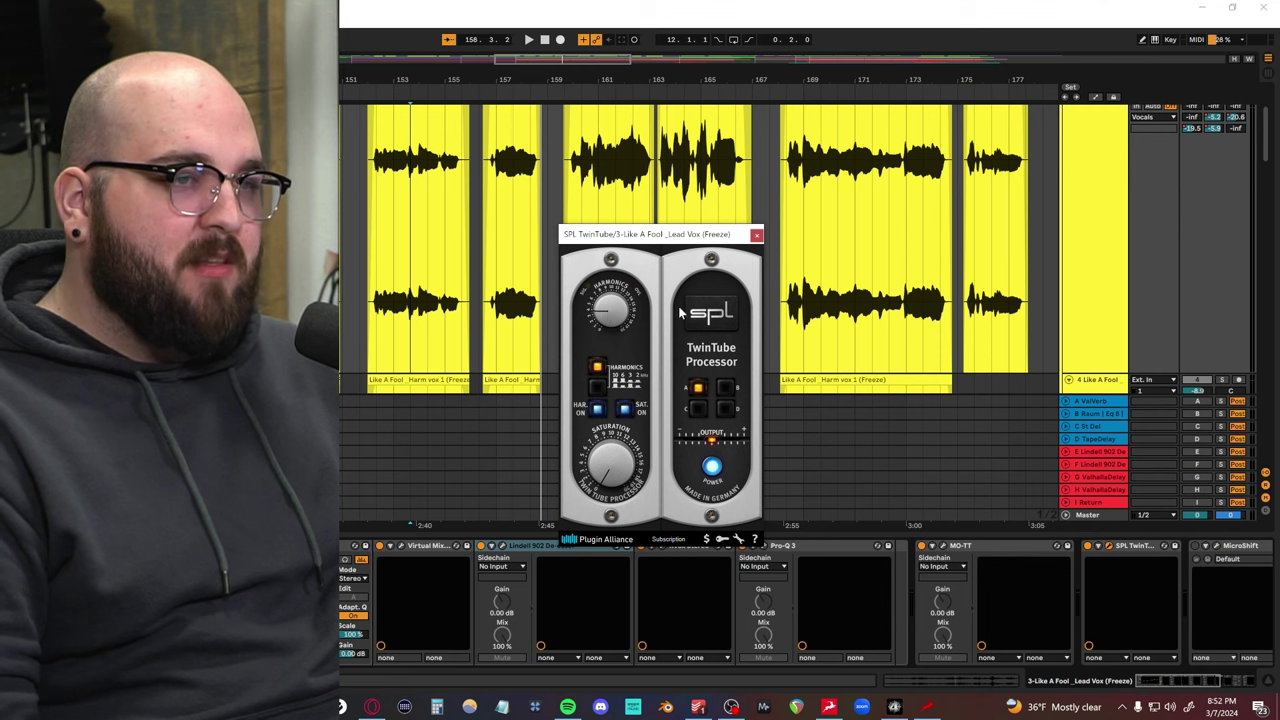
Step: Audition the SPL TwinTube Processor on the lead vocal, and bring up MicroShift to hear its stereo widening
click(755, 236)
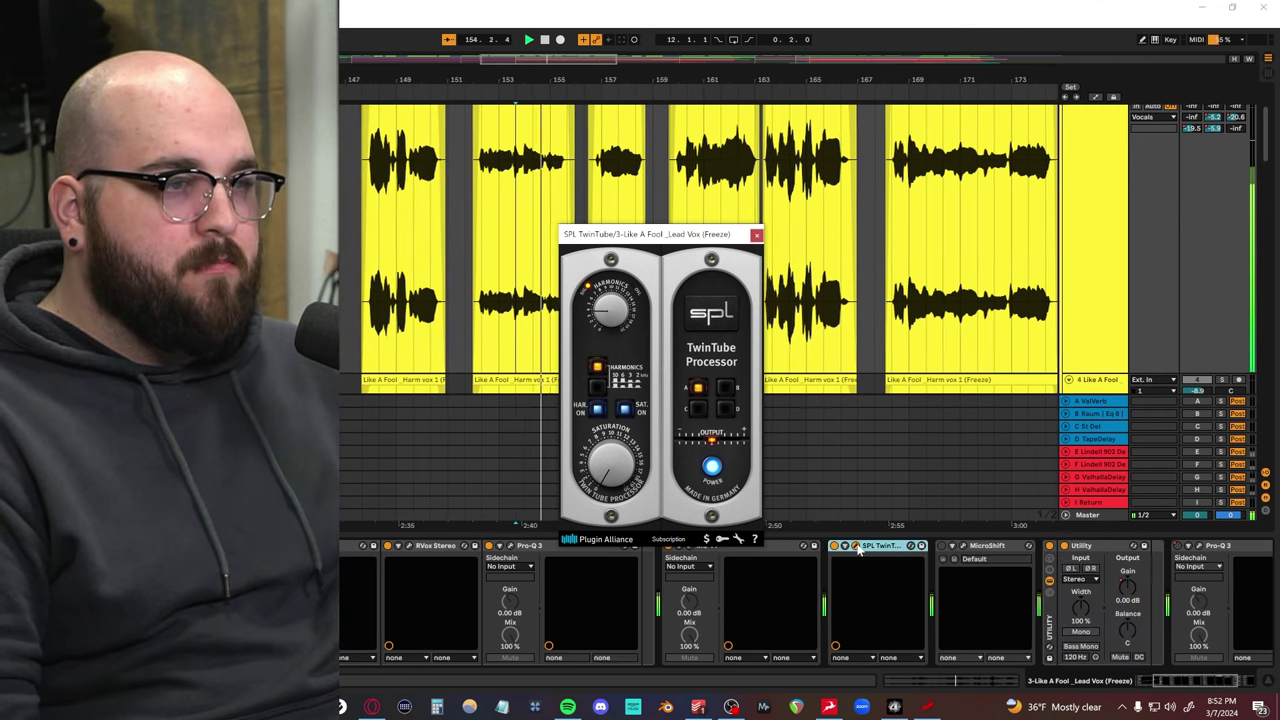
key(space)
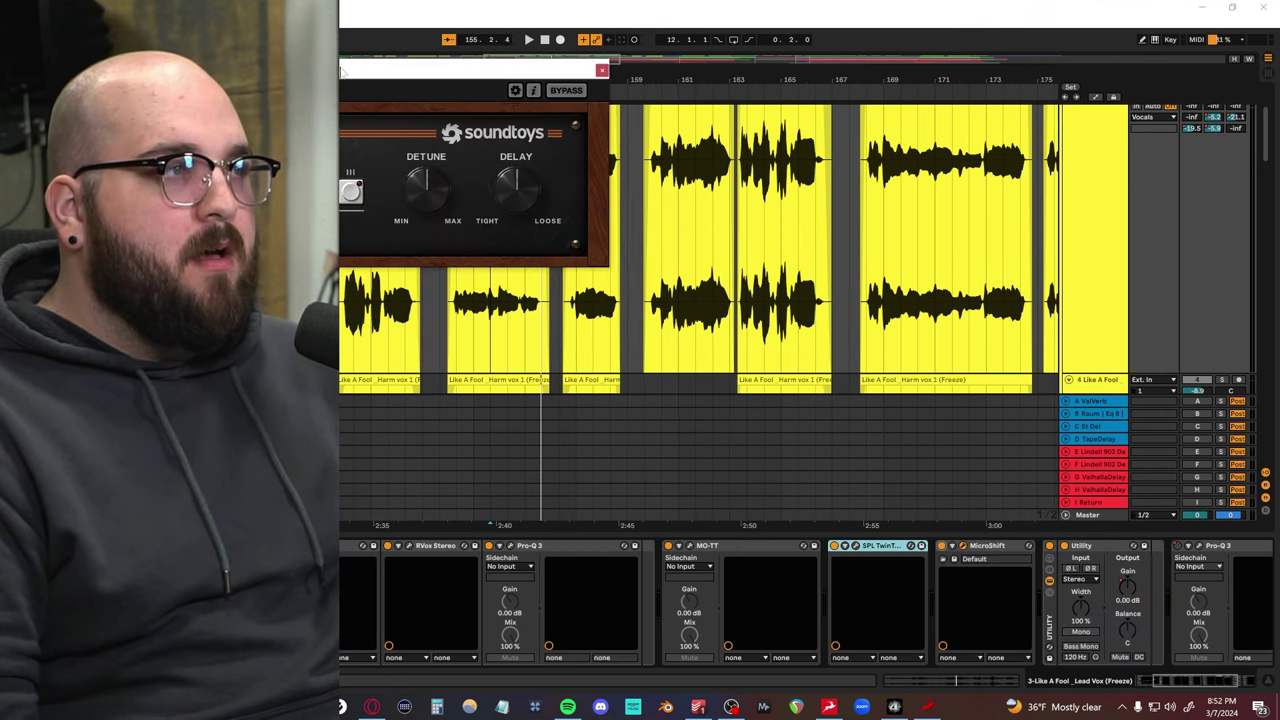
drag(341, 70, 747, 266)
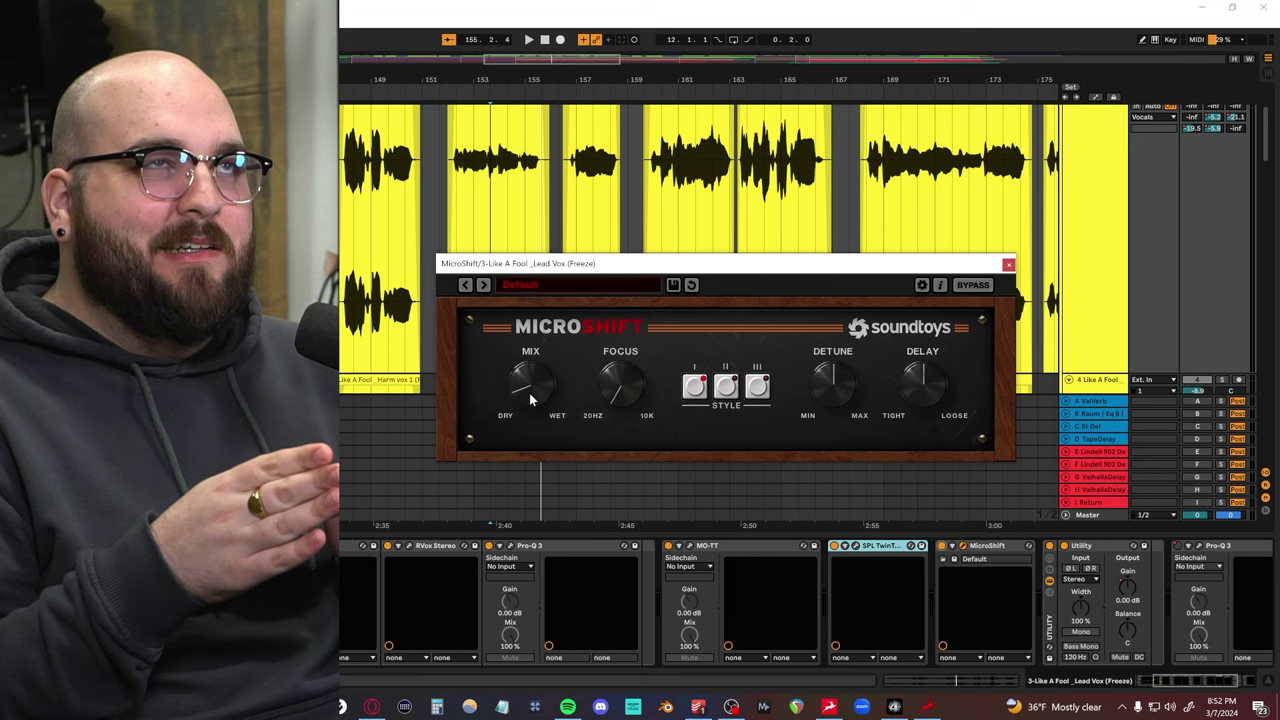
key(space)
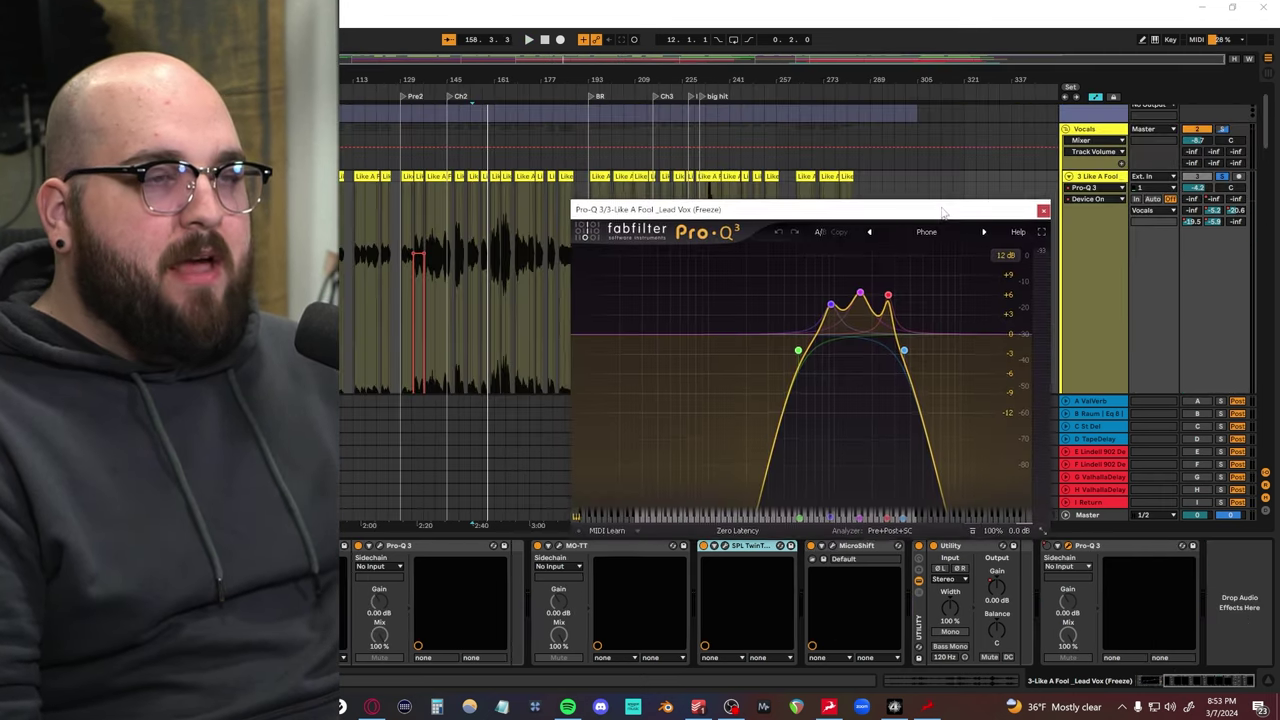
Step: Audition the Phone preset of the last Pro-Q 3 on the lead vocal in the second pre-chorus (Pre2), where its on/off automation is drawn
scroll(385, 283, up, 5)
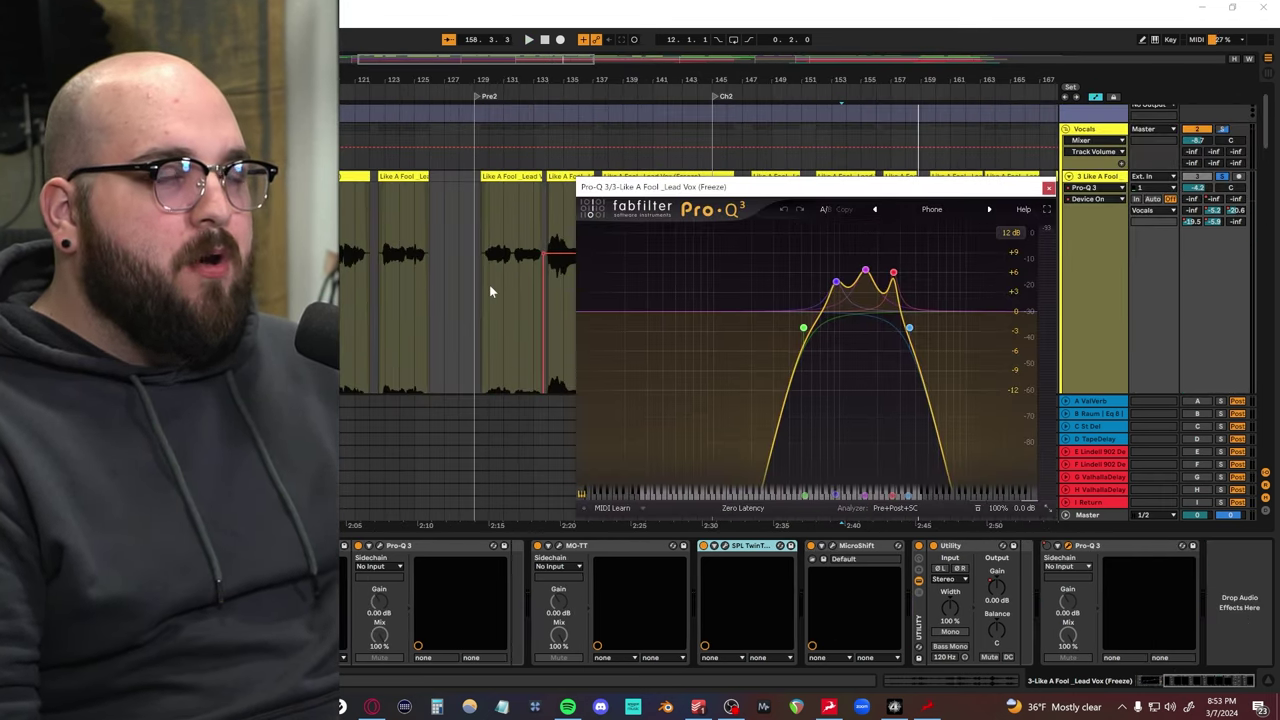
drag(491, 291, 372, 291)
drag(822, 196, 866, 193)
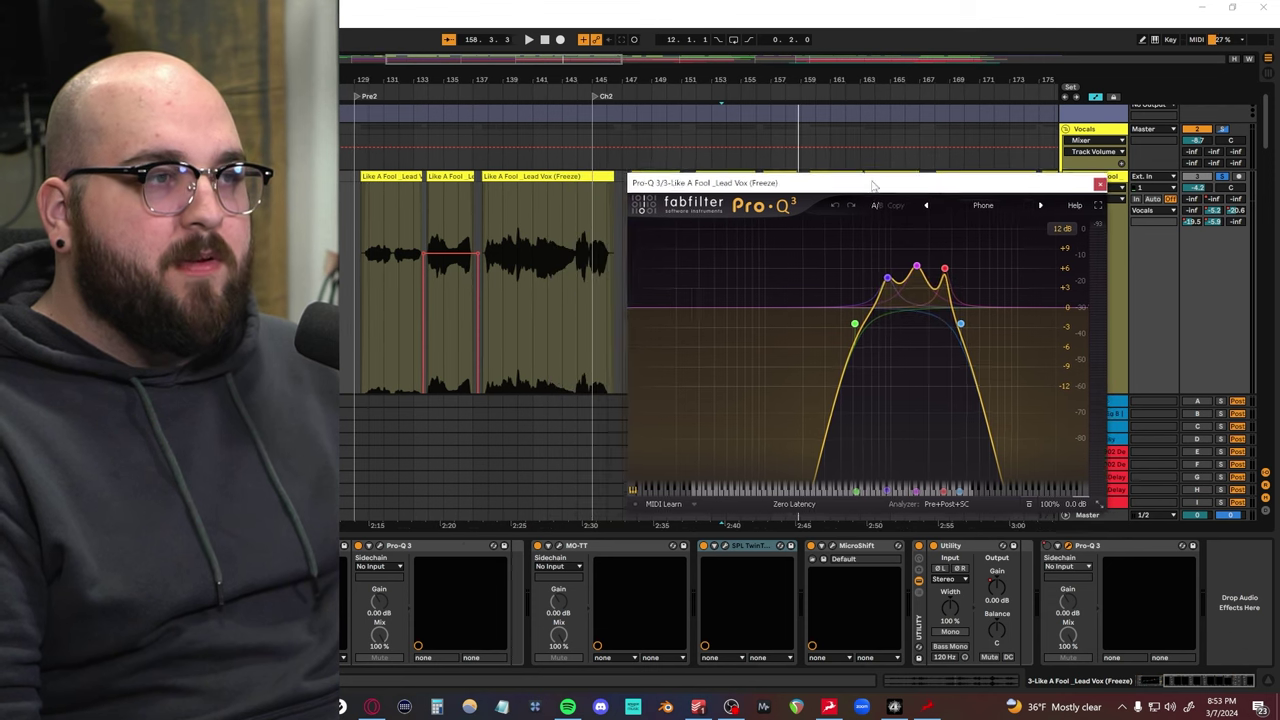
scroll(343, 293, up, 3)
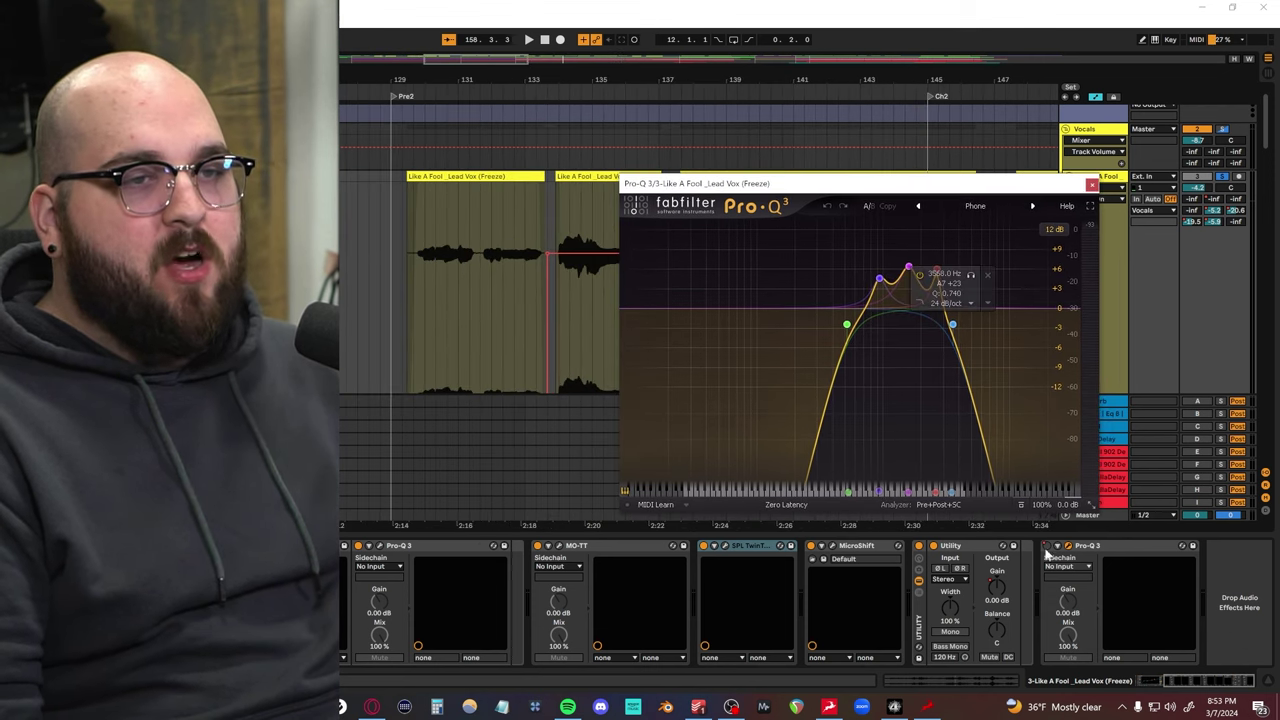
drag(866, 186, 968, 222)
scroll(483, 254, right, 4)
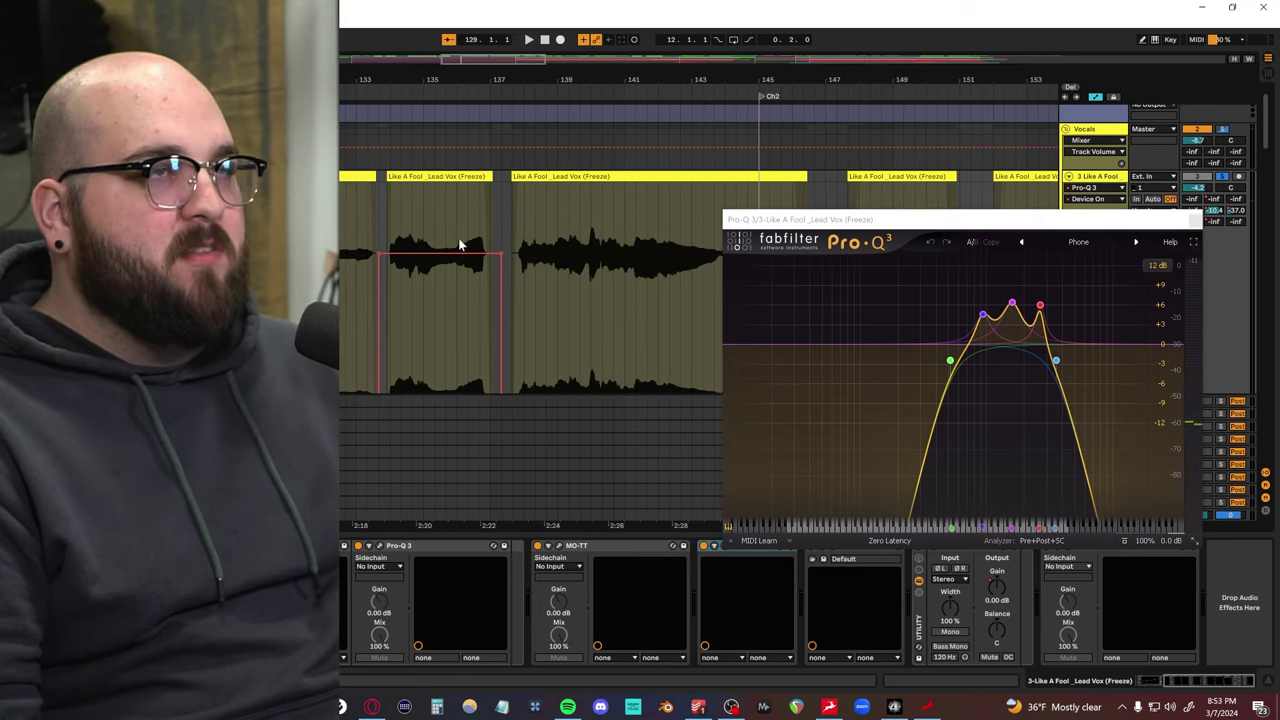
key(space)
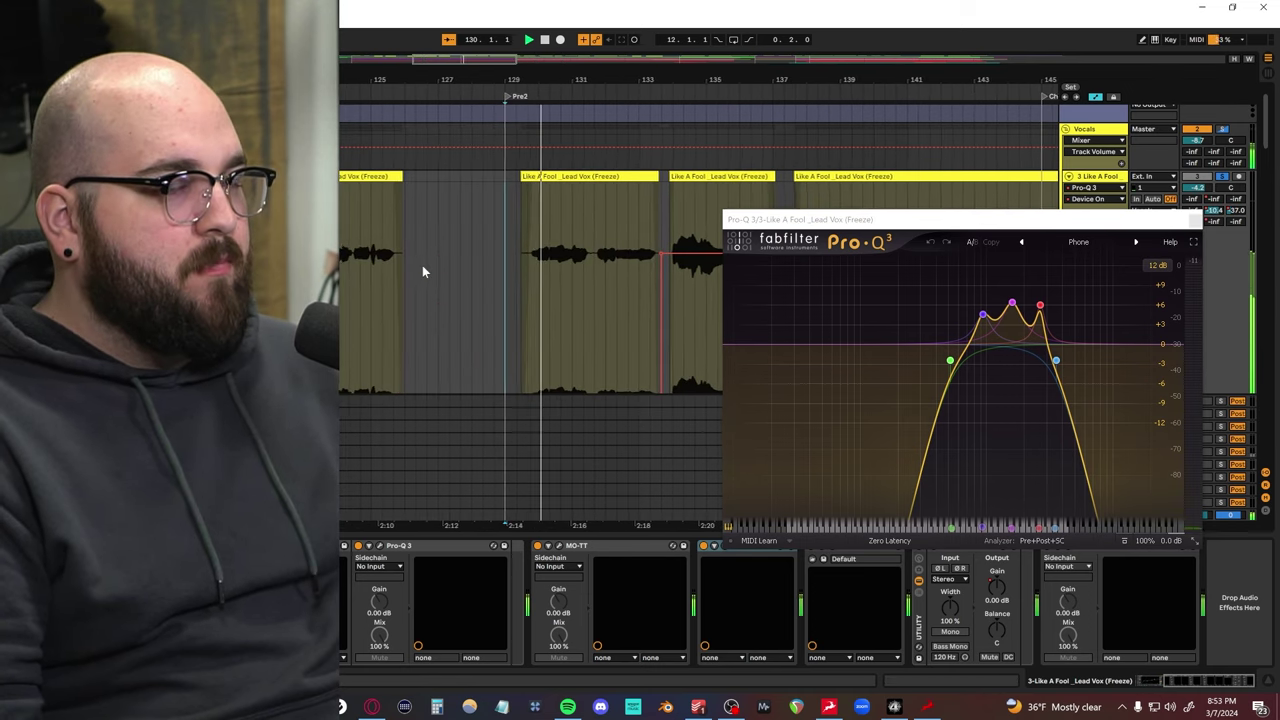
scroll(420, 265, right, 6)
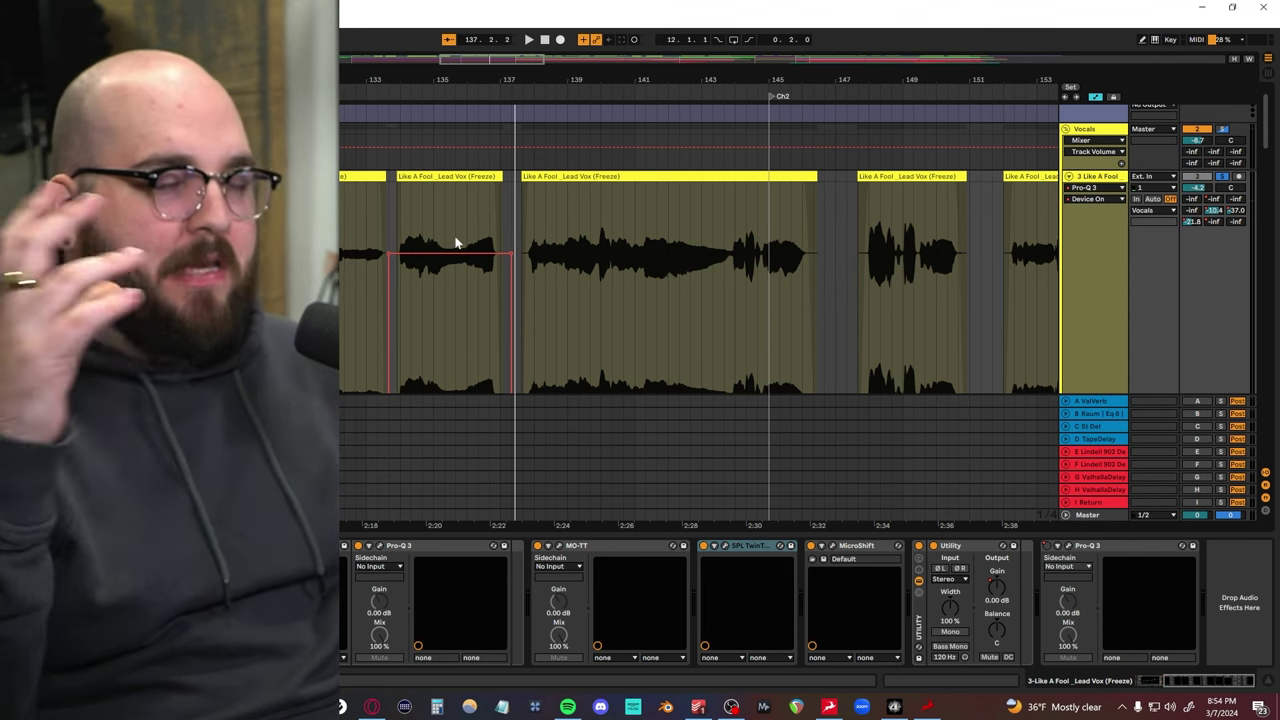
Step: Activate return tracks E to H, the red reverb and delay returns
key(minus)
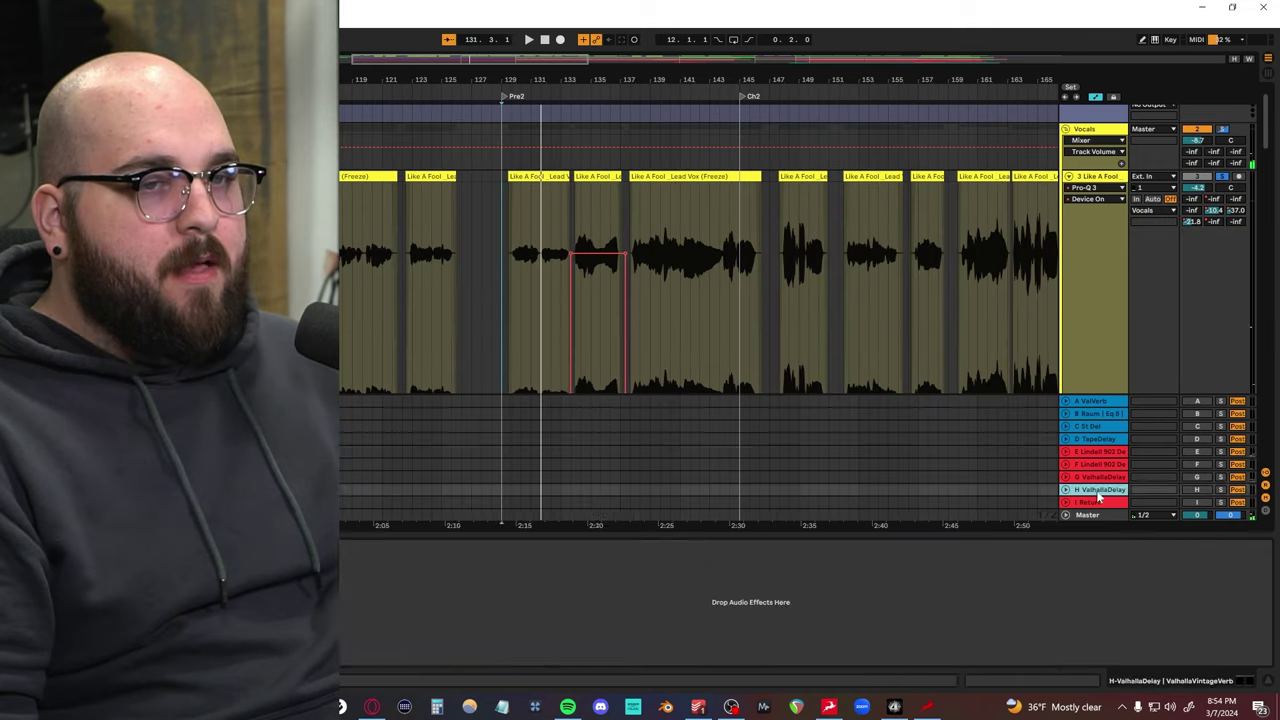
click(1100, 451)
scroll(836, 331, down, 3)
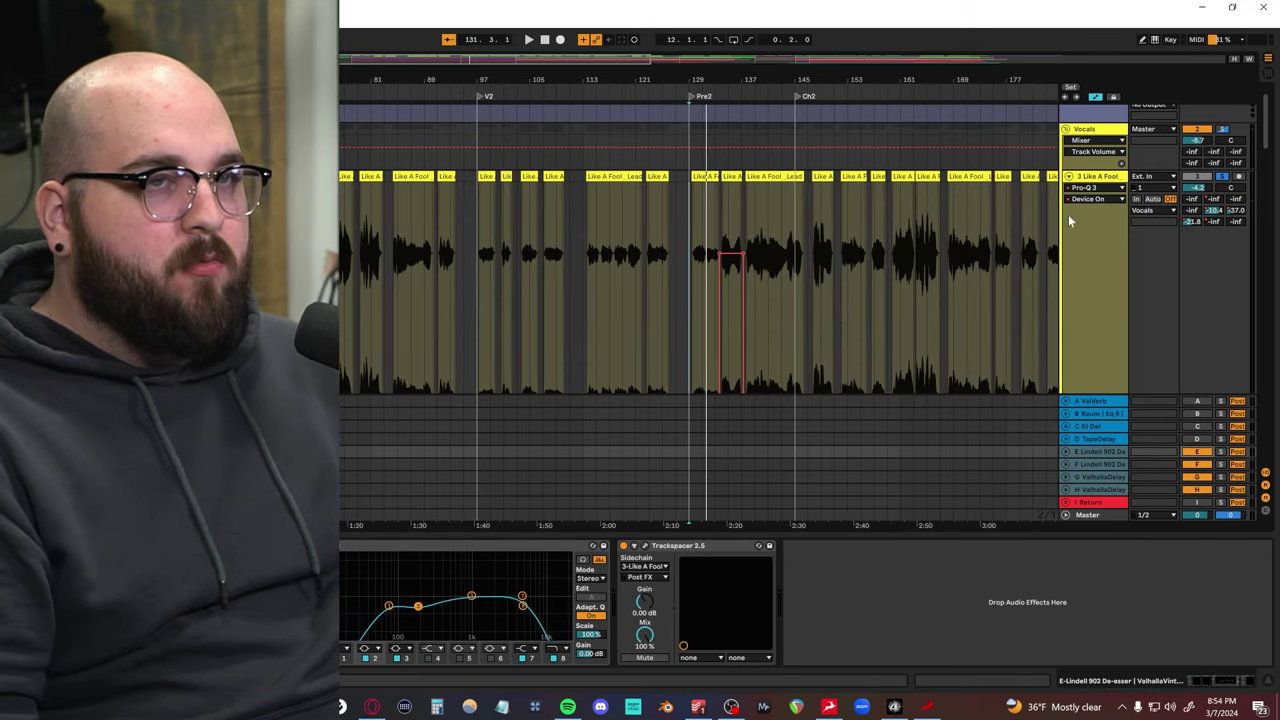
Step: Show the lead vocal's Utility gain automation and highlight its lowered section around the big hit marker
click(1092, 178)
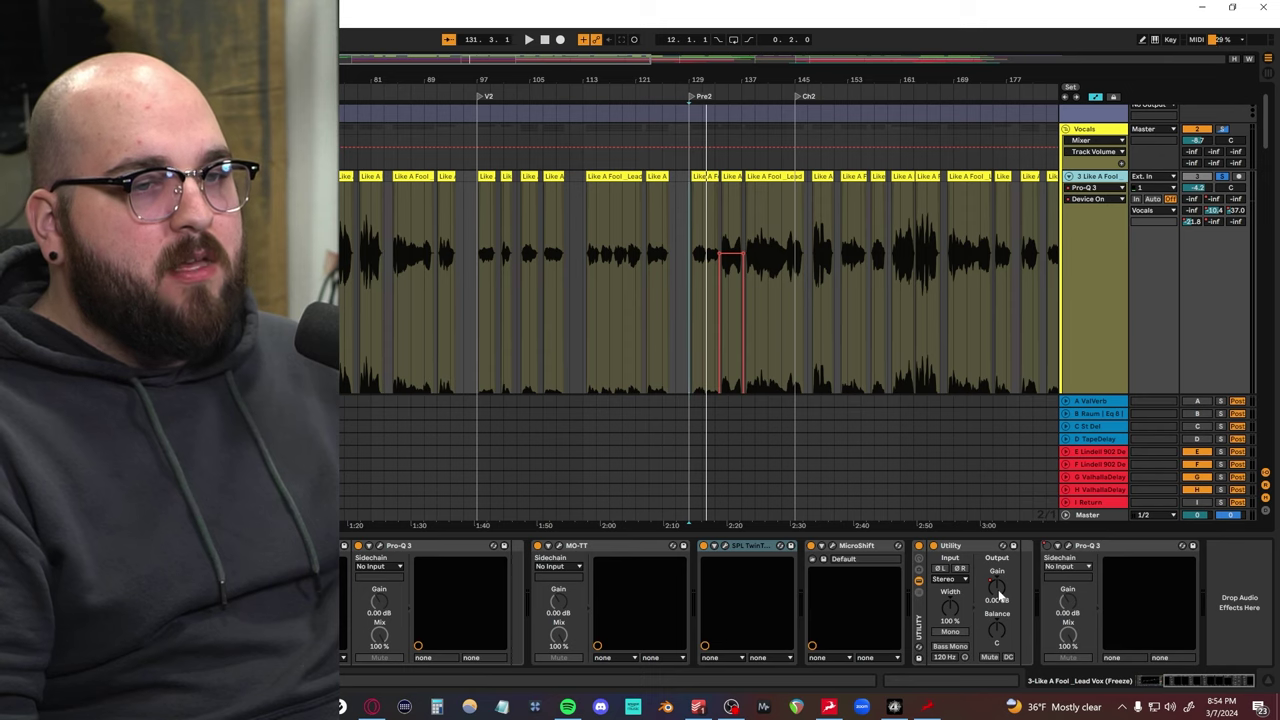
click(997, 588)
scroll(400, 296, right, 10)
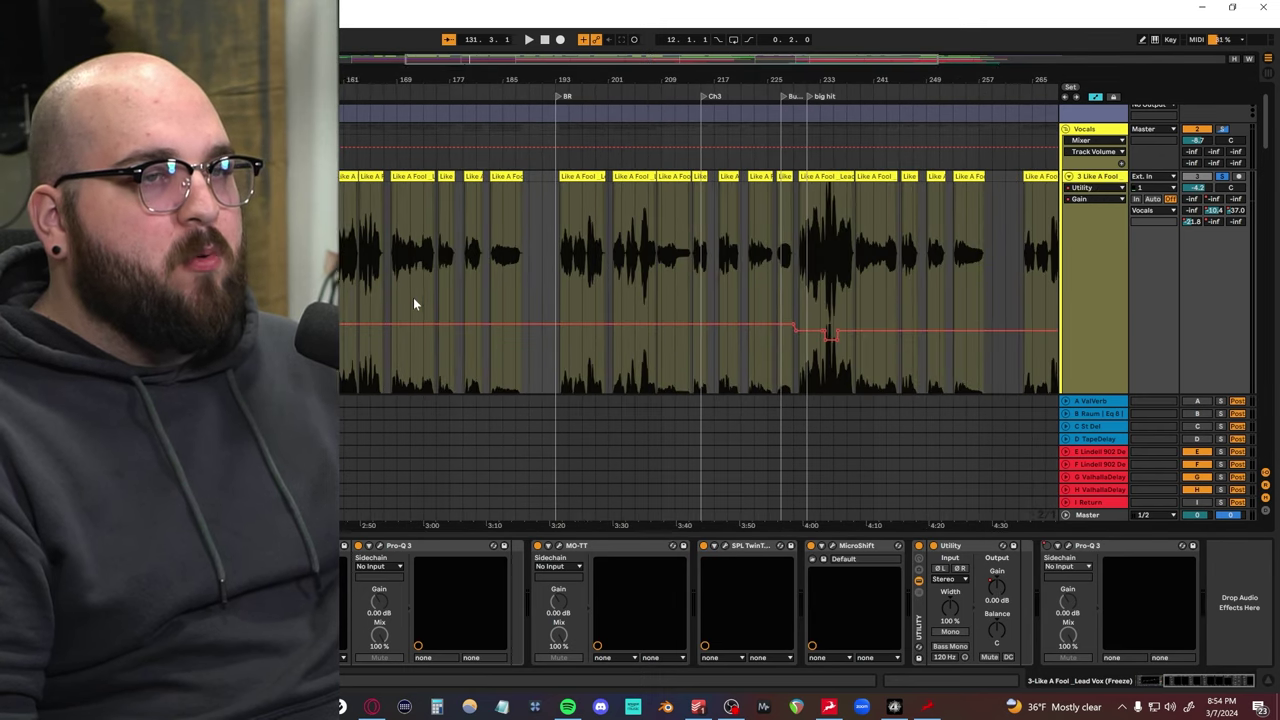
scroll(799, 299, right, 4)
scroll(646, 328, up, 5)
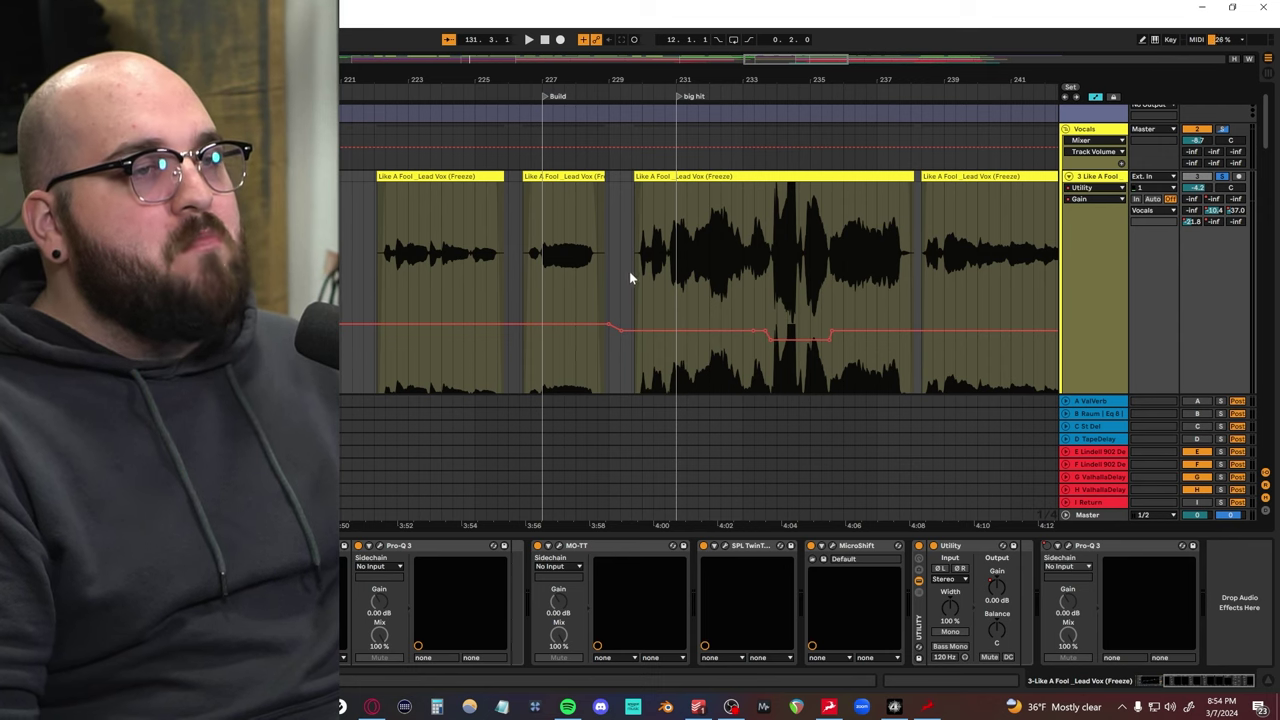
drag(619, 278, 776, 298)
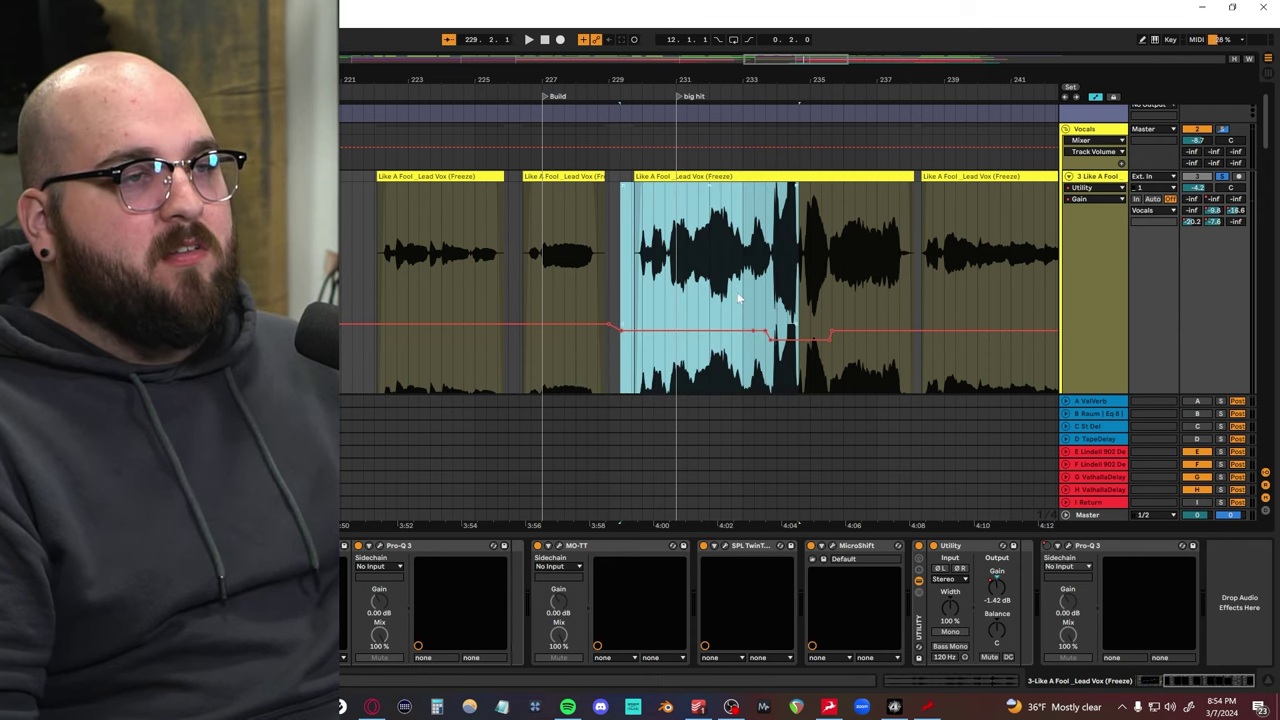
Step: Select the lead vocal from bar 155 up to the gain drop before the big hit to compare its automation level
key(minus)
key(minus)
key(minus)
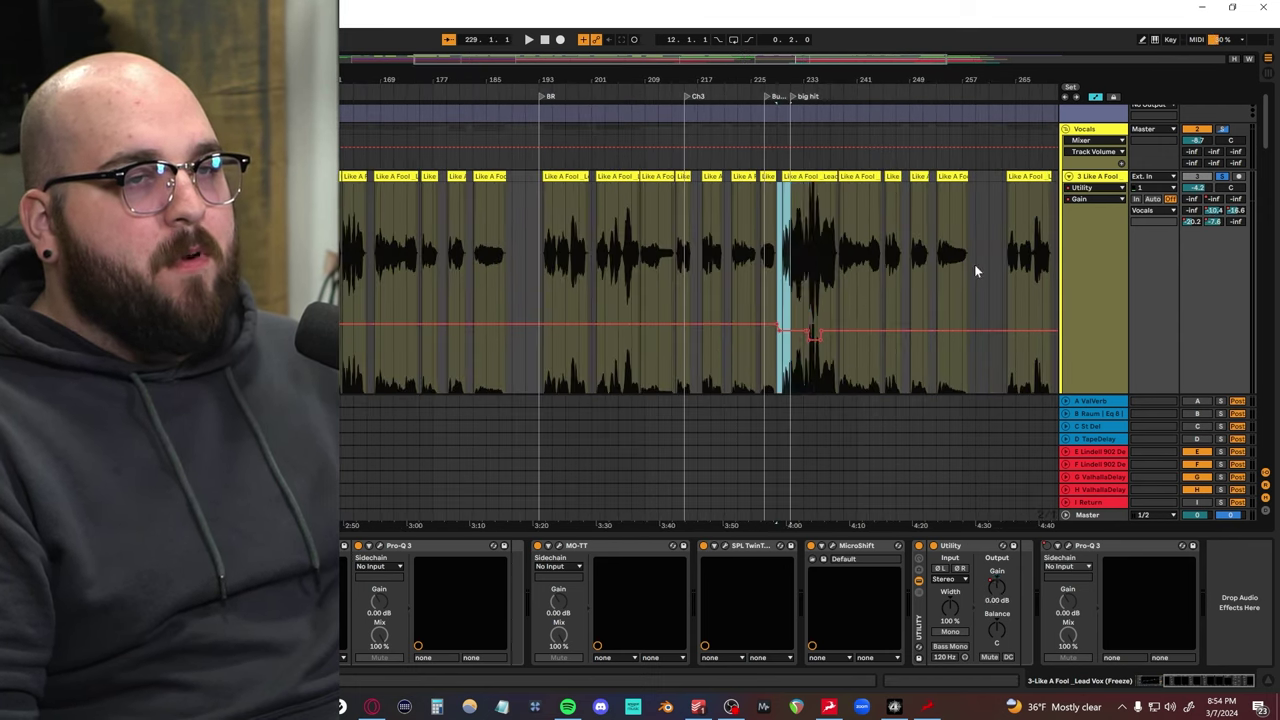
shift+click(1033, 268)
shift+click(297, 270)
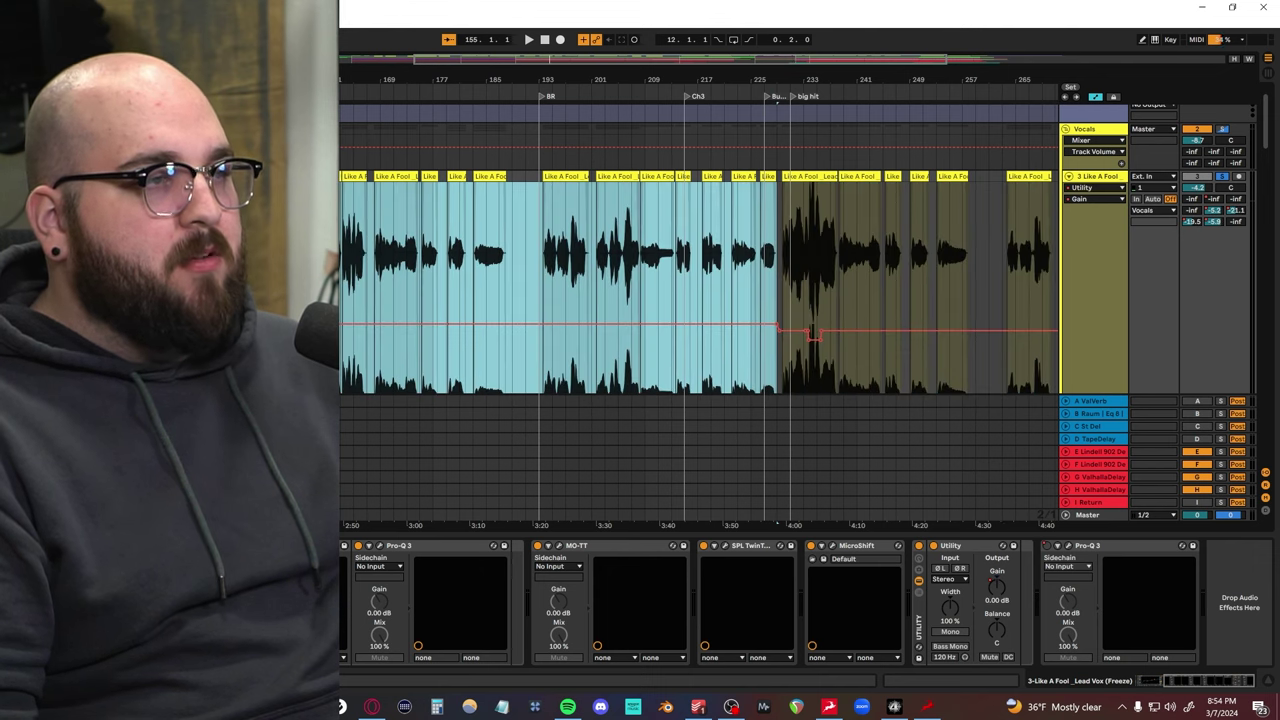
Step: Set the playback start at the big hit marker on the lead vocal and hide the automation lanes
click(785, 290)
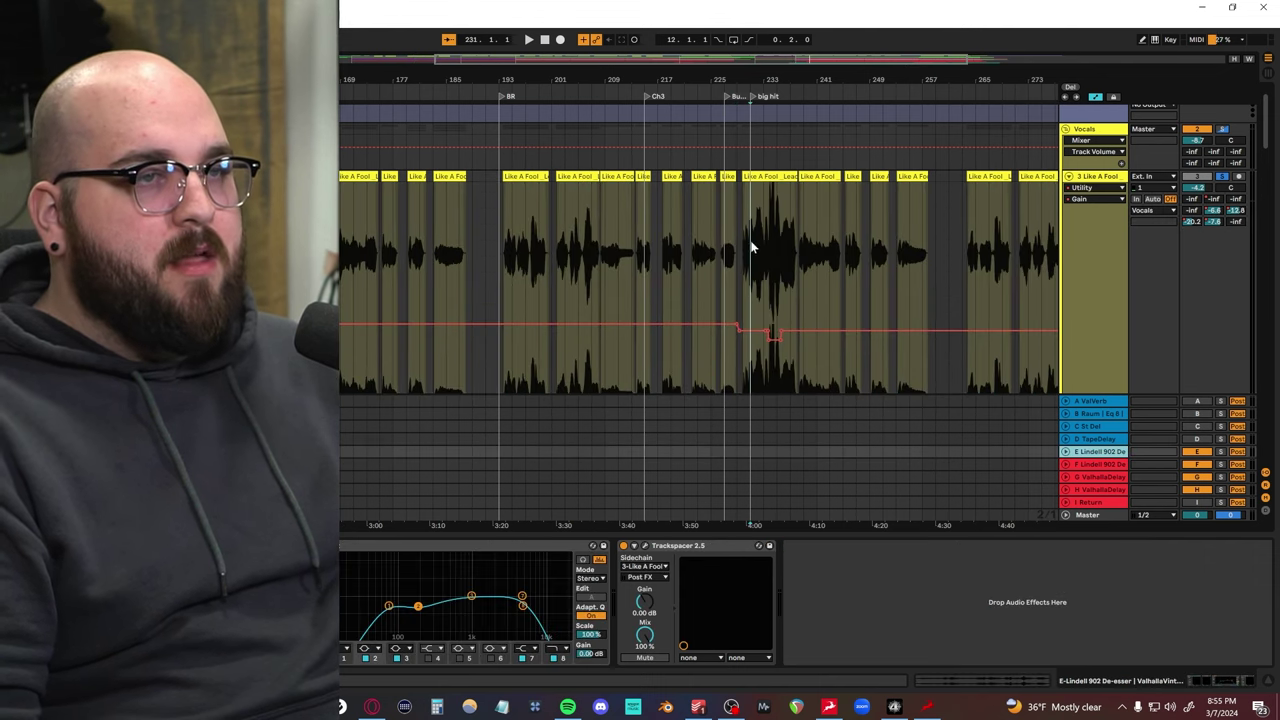
key(a)
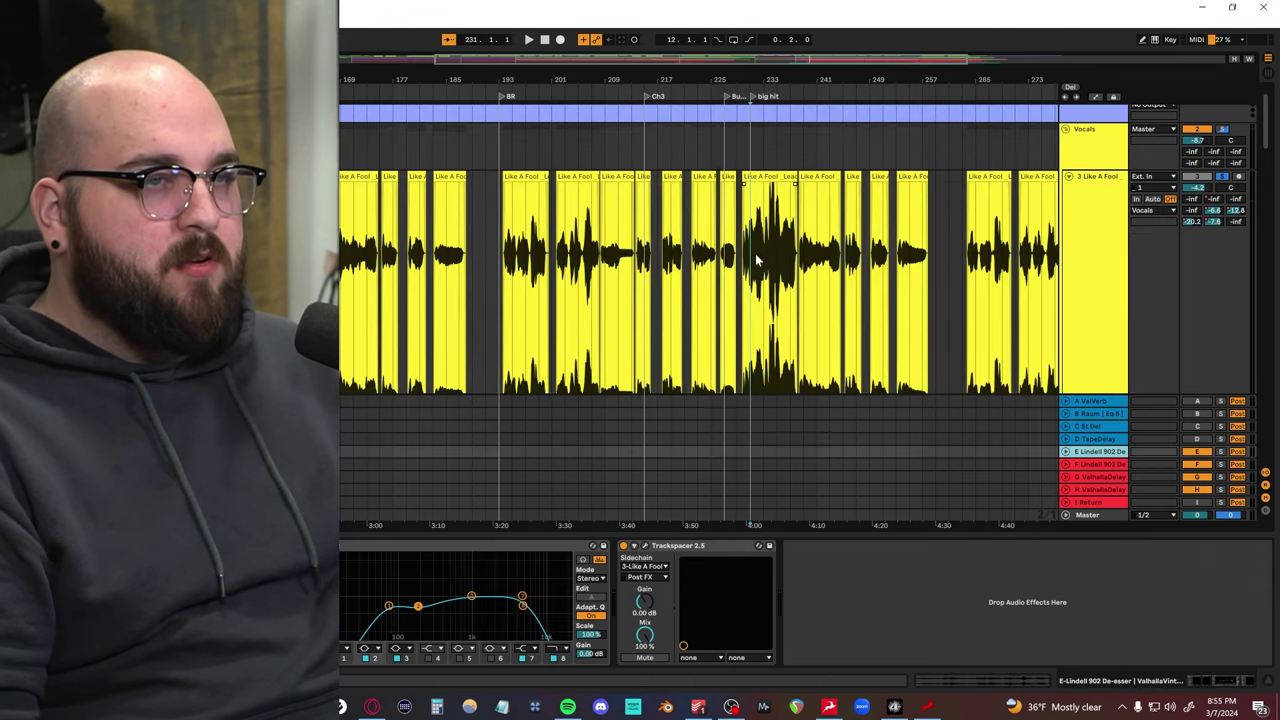
click(752, 291)
scroll(752, 290, down, 1)
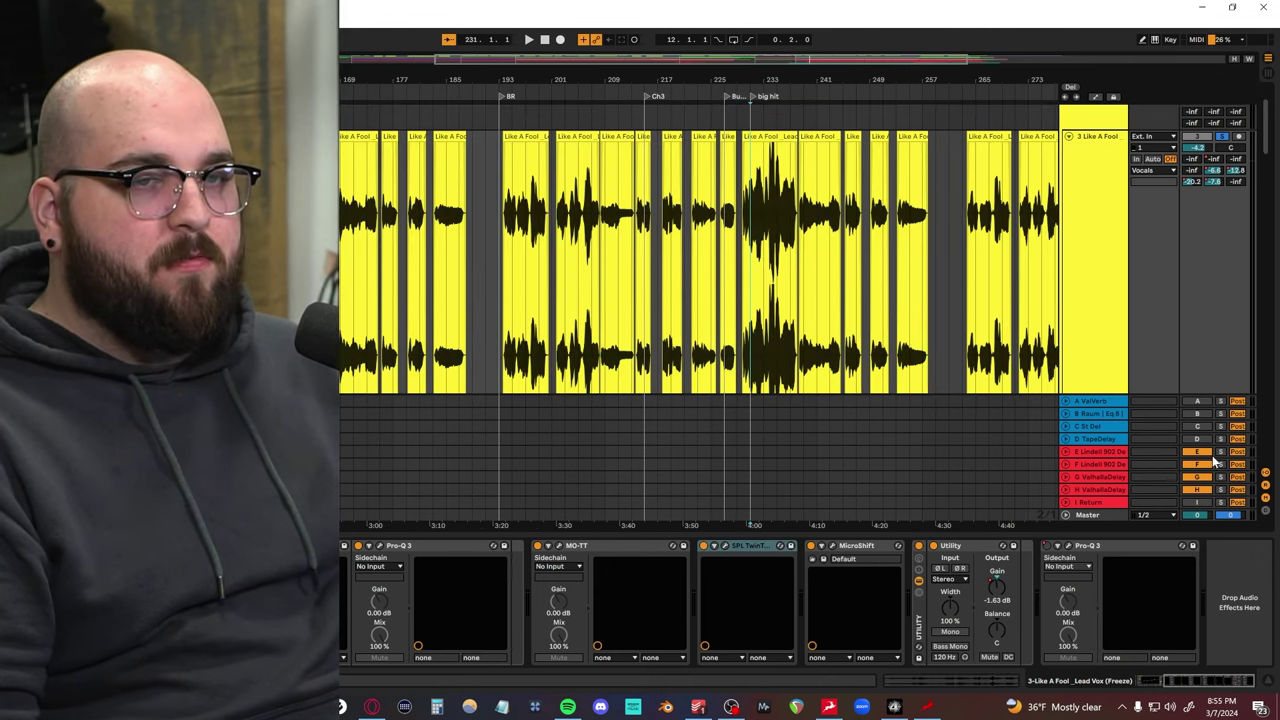
Step: Audition the ValhallaVintageVerb on return E and the Raum reverb on return F from the big hit, soloing each return
click(1105, 455)
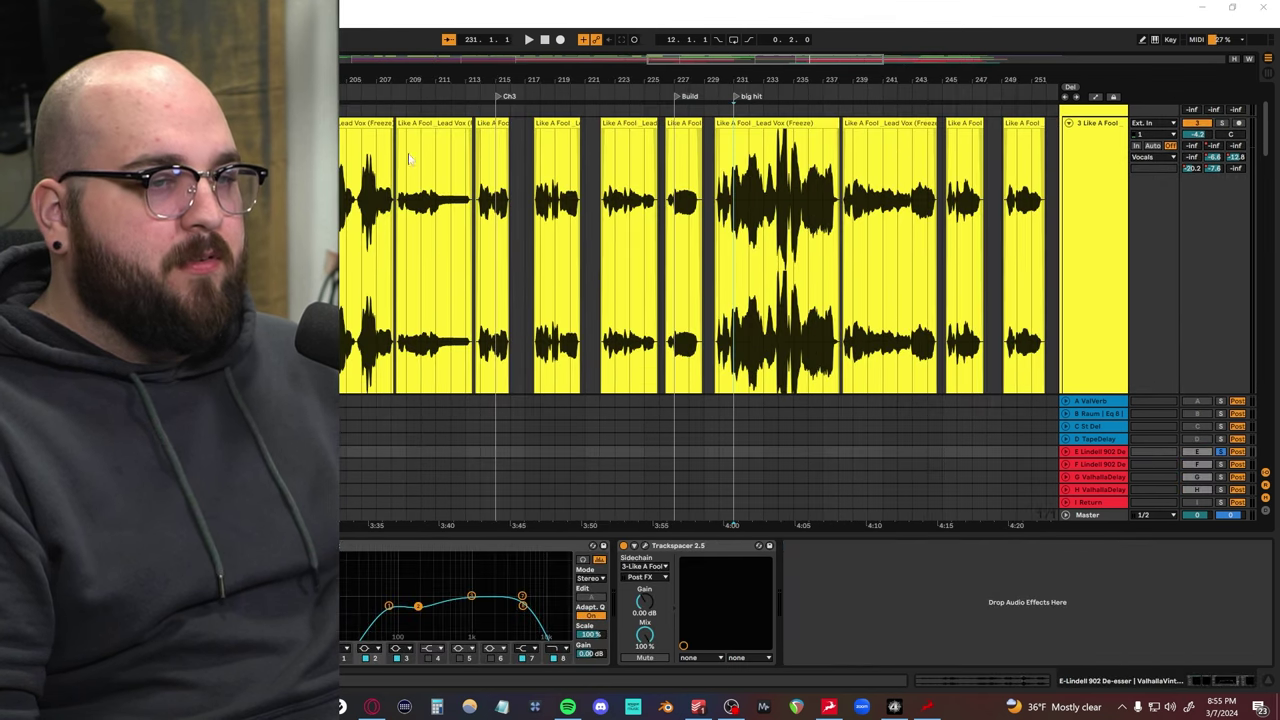
drag(668, 186, 783, 303)
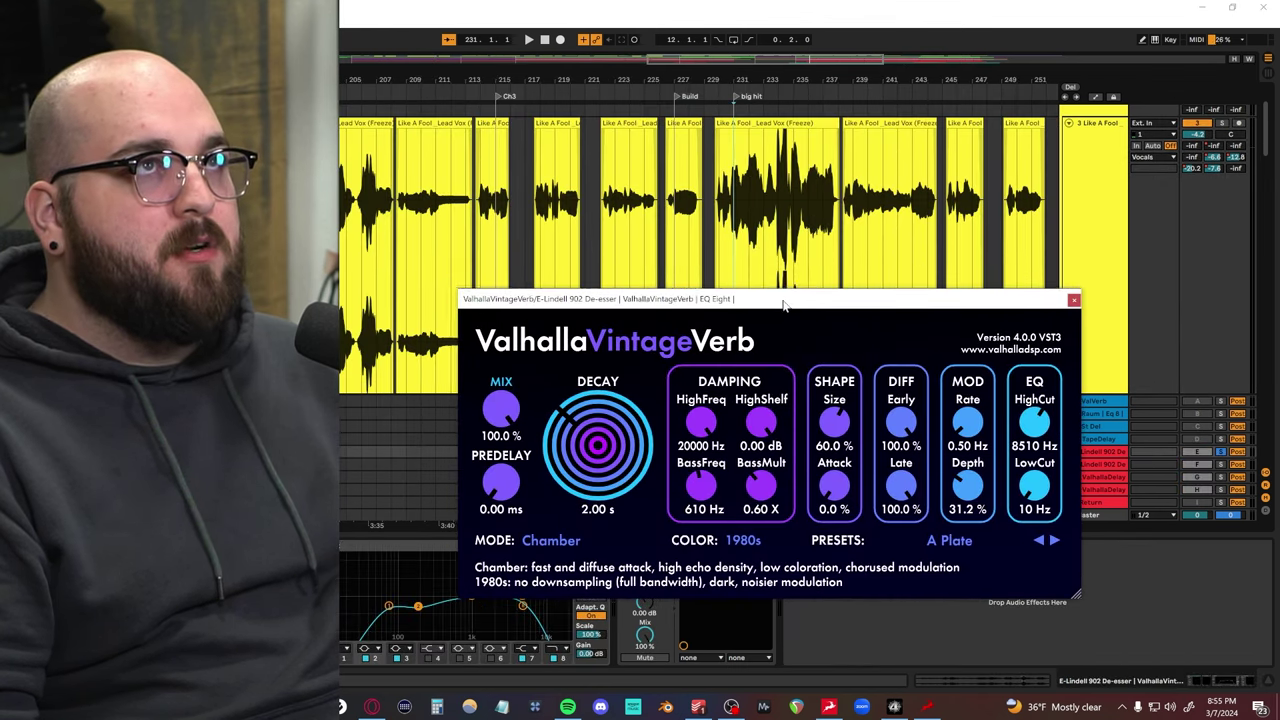
key(space)
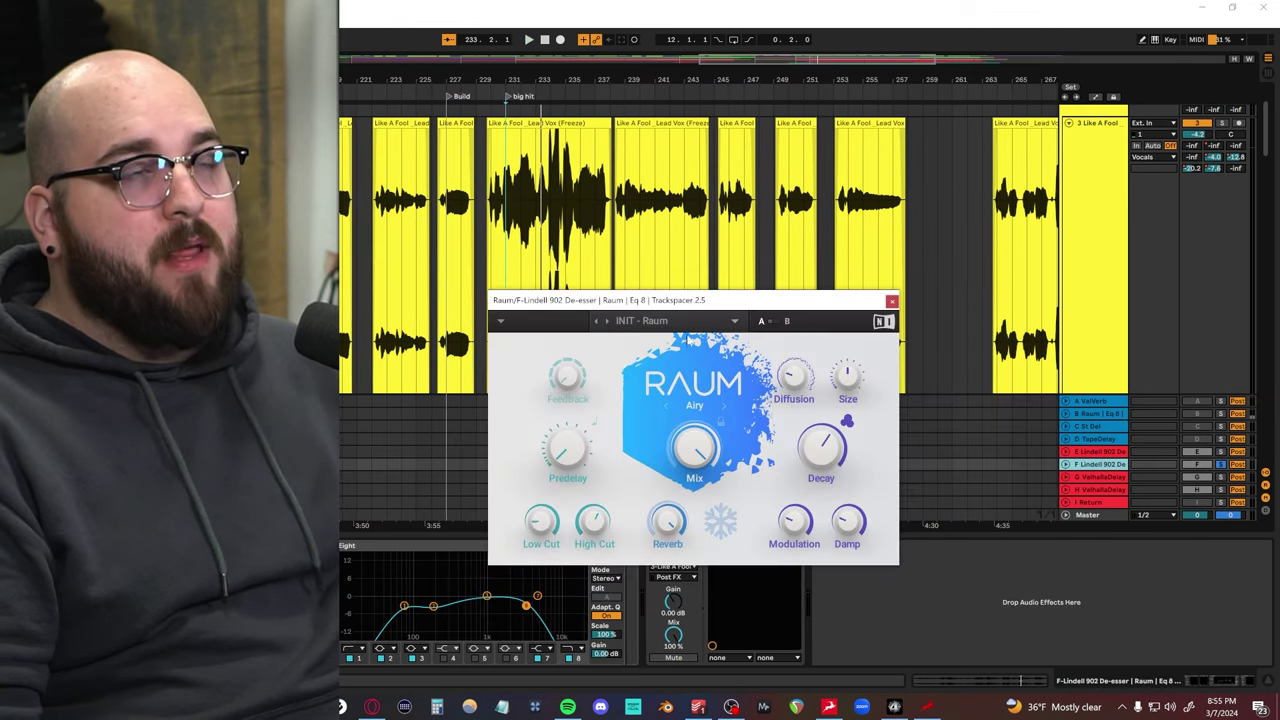
key(space)
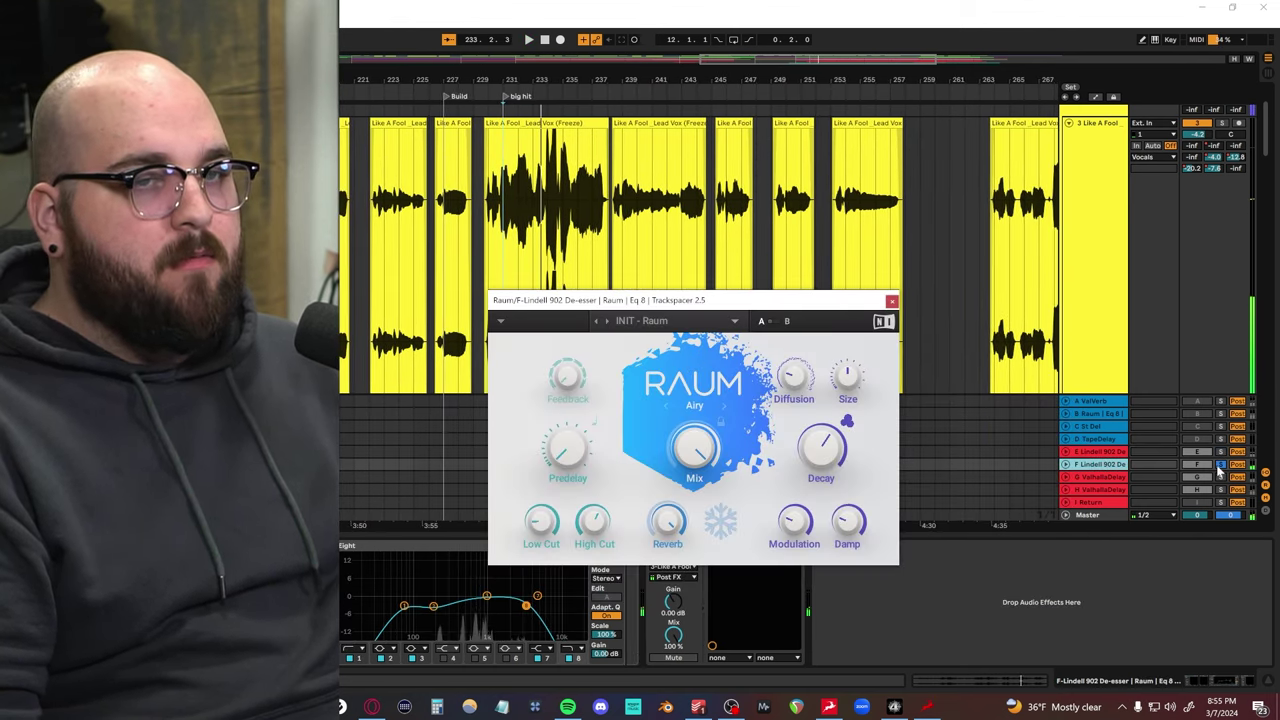
key(Down)
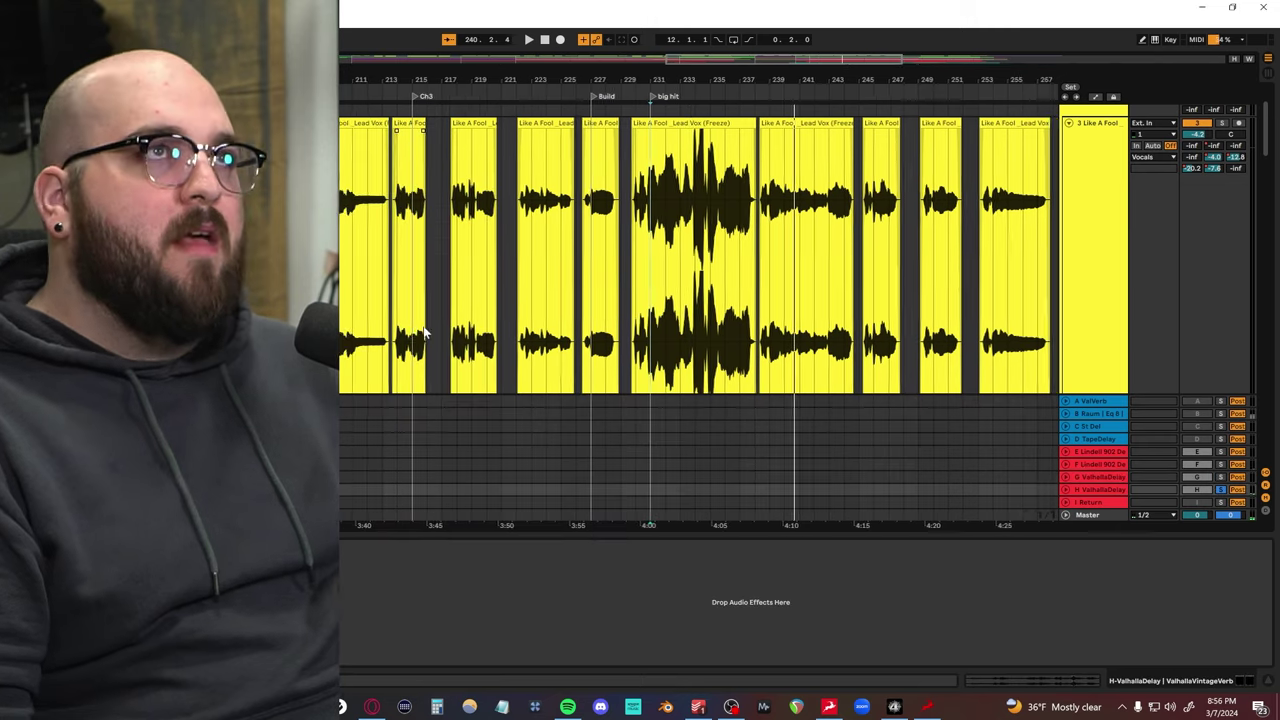
Step: Bring up the ValhallaDelay and ValhallaVintageVerb windows of return H to inspect their settings, and close the reverb
scroll(698, 300, left, 1)
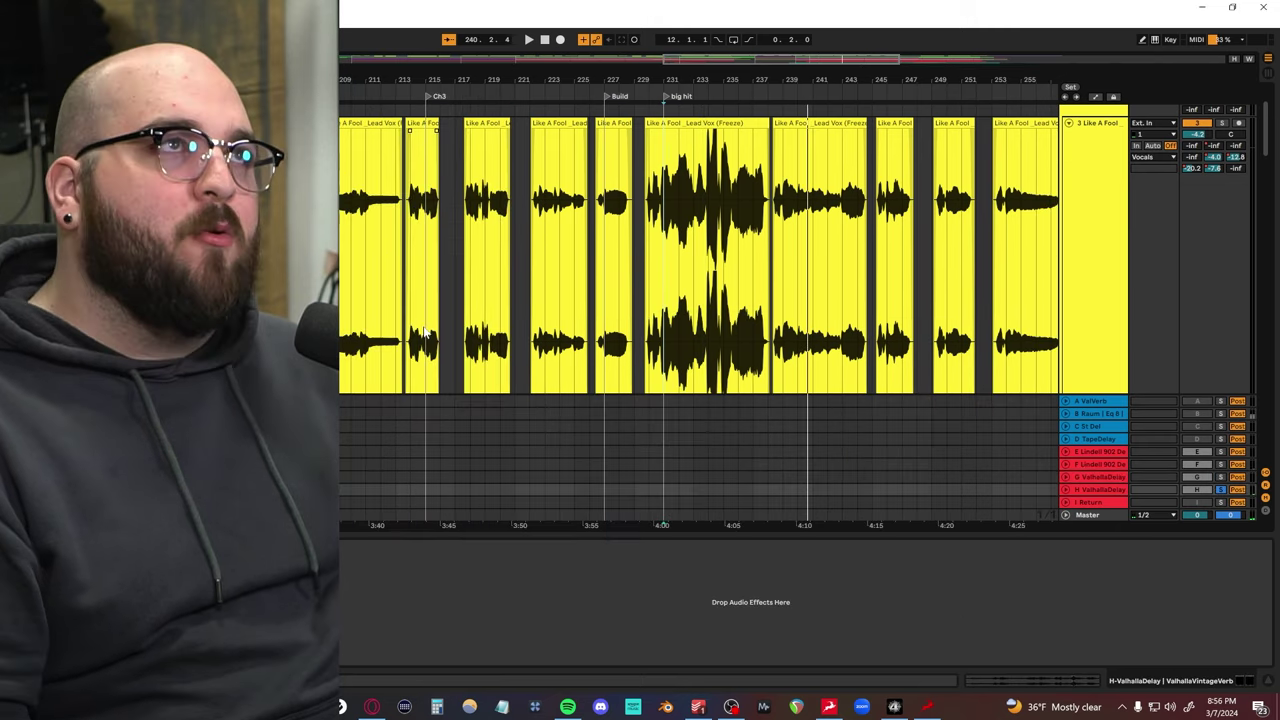
key(ctrl+alt+p)
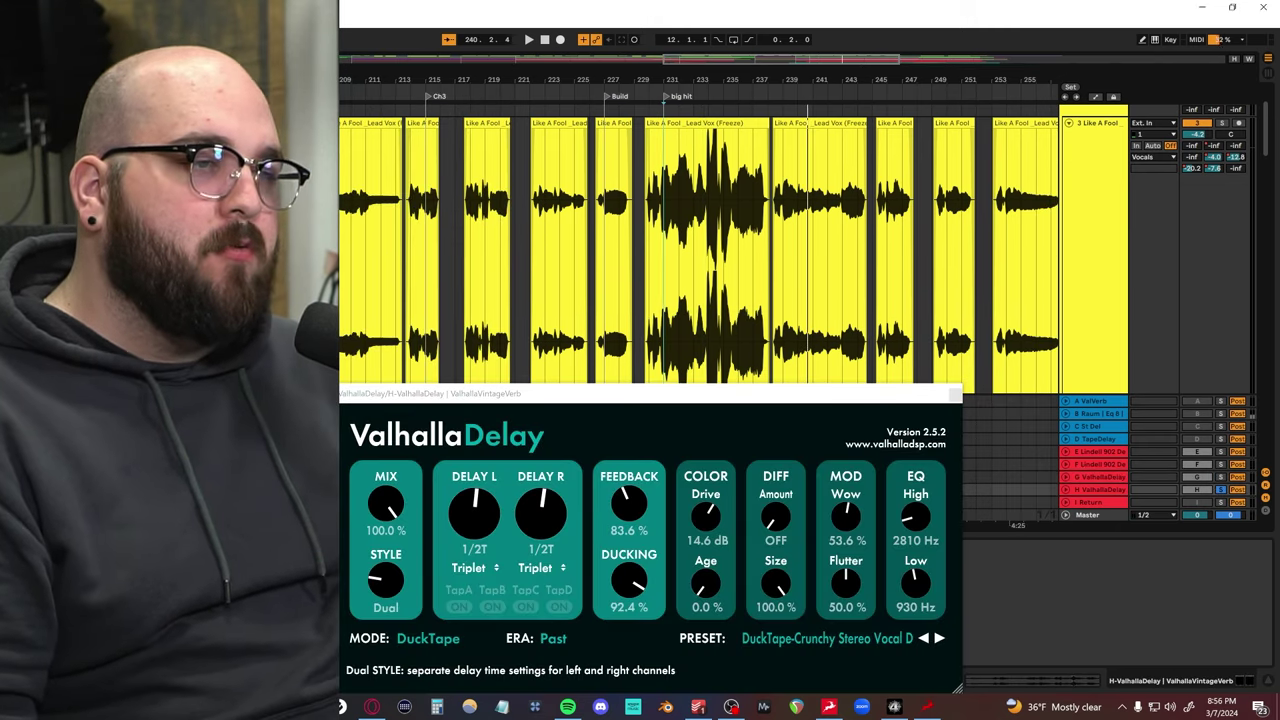
drag(584, 396, 420, 231)
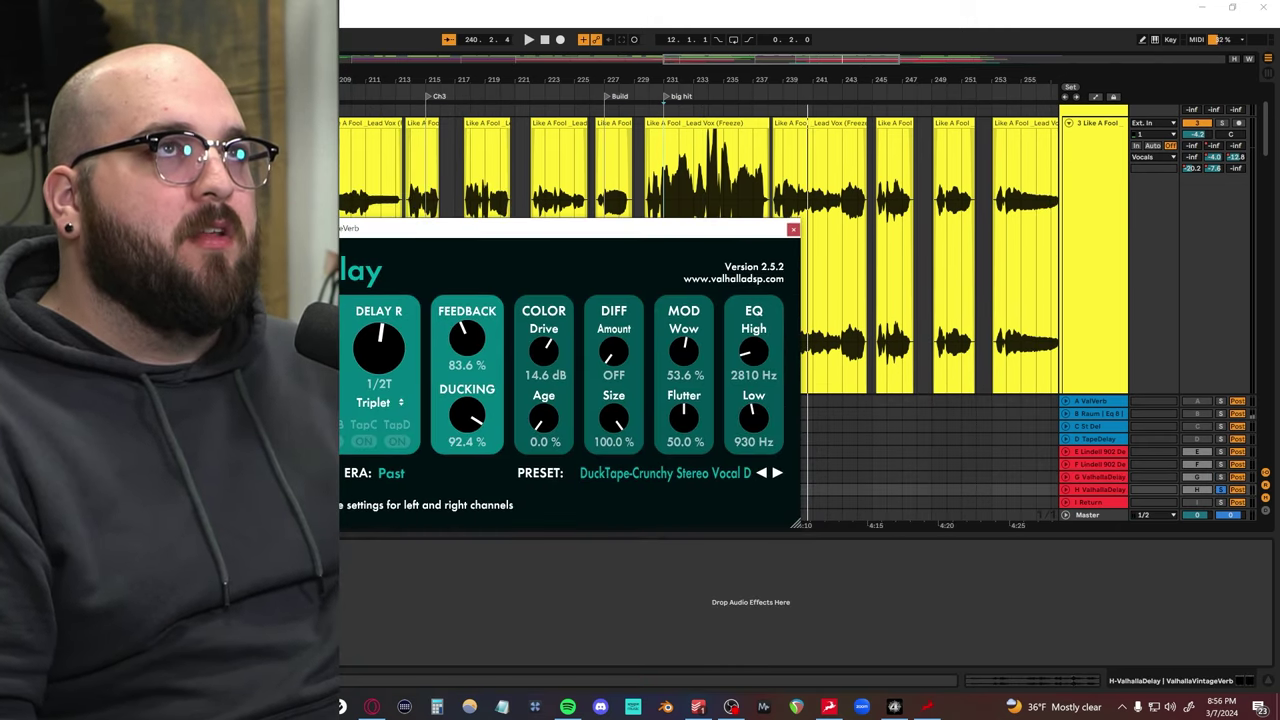
drag(651, 2, 681, 424)
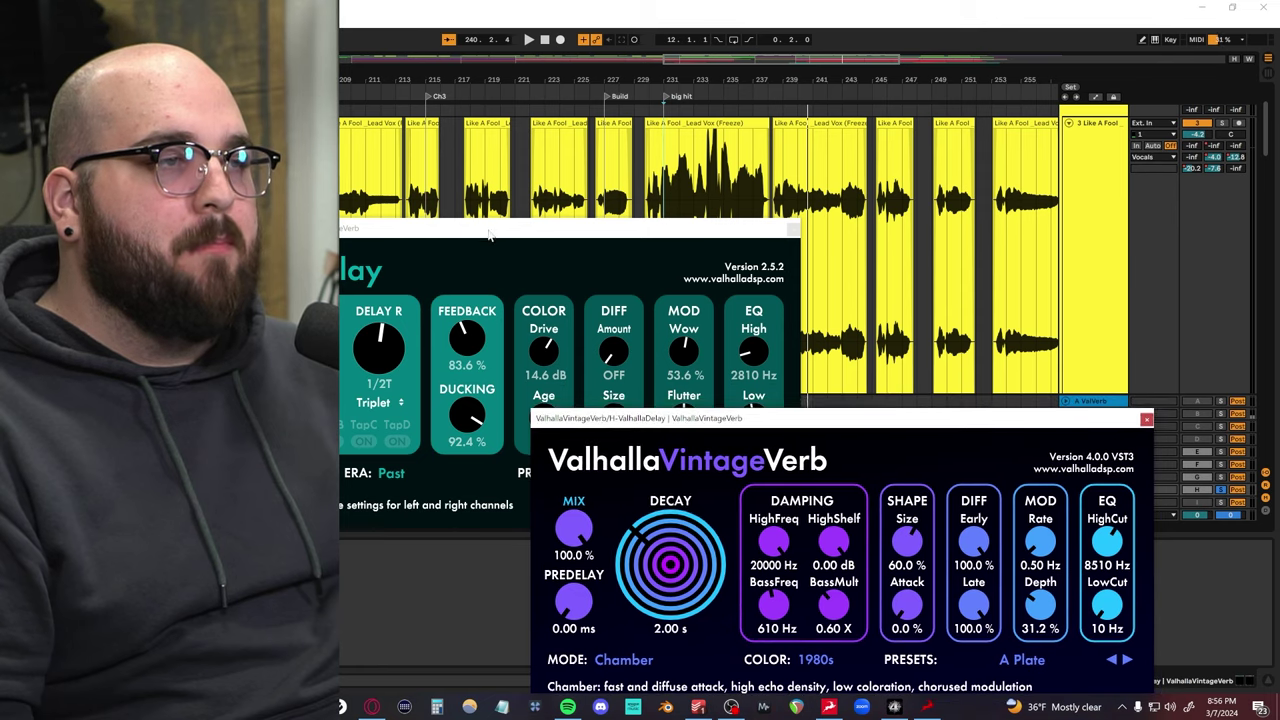
drag(489, 234, 555, 187)
click(1146, 420)
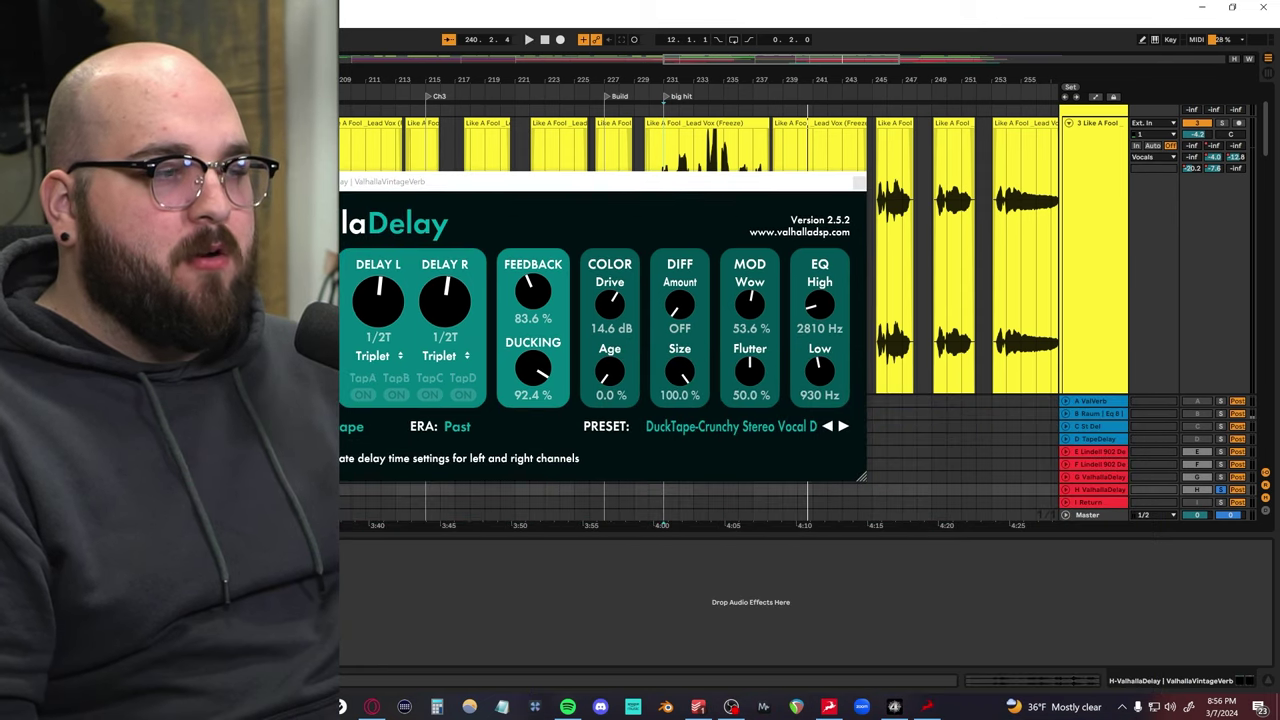
Step: Play the lead vocal from the big hit through return H's ValhallaDelay with its full window controls in view
drag(431, 185, 489, 234)
drag(633, 231, 598, 338)
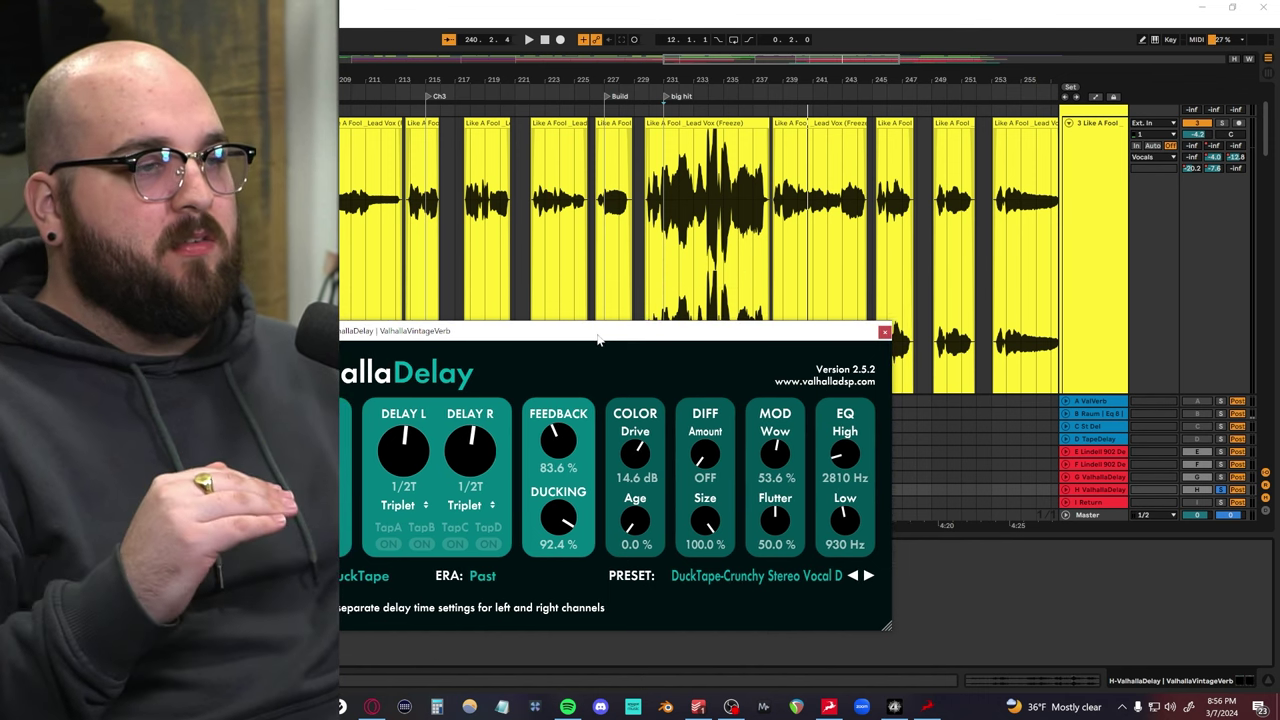
key(space)
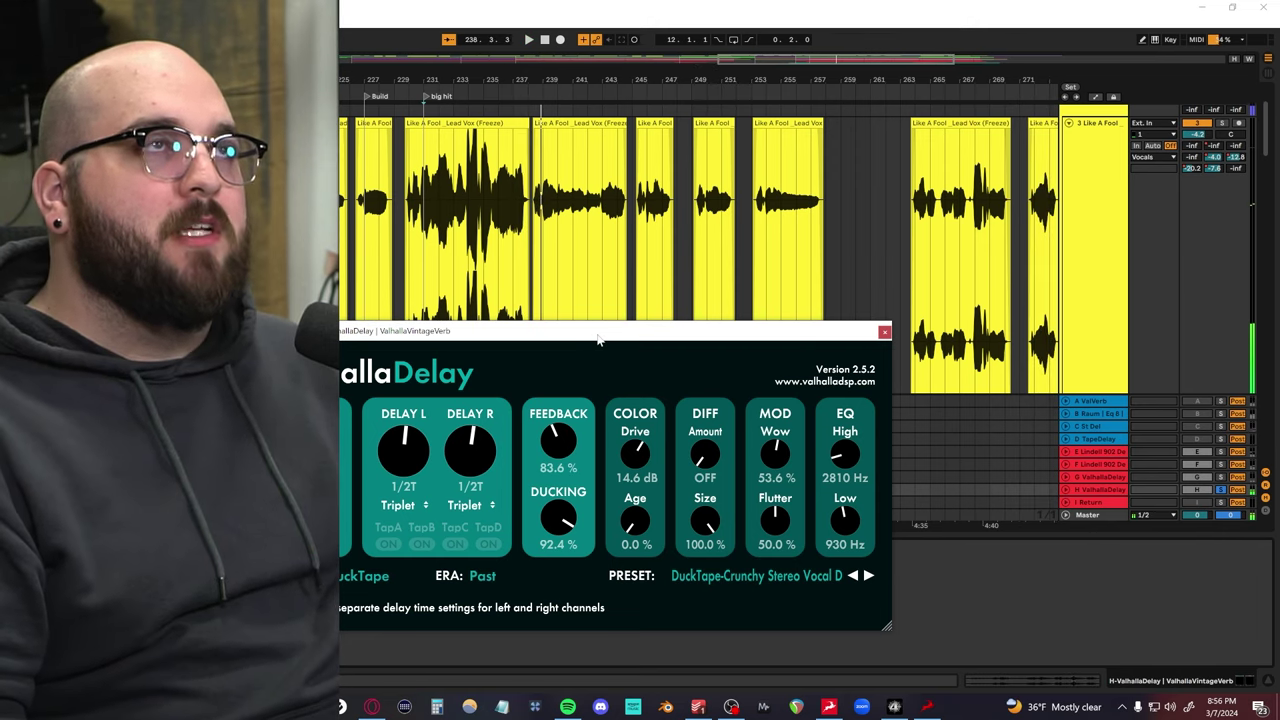
Step: Close return H's ValhallaDelay window, bring its ValhallaVintageVerb window into full view to inspect the settings, and close it
click(883, 334)
drag(550, 370, 660, 287)
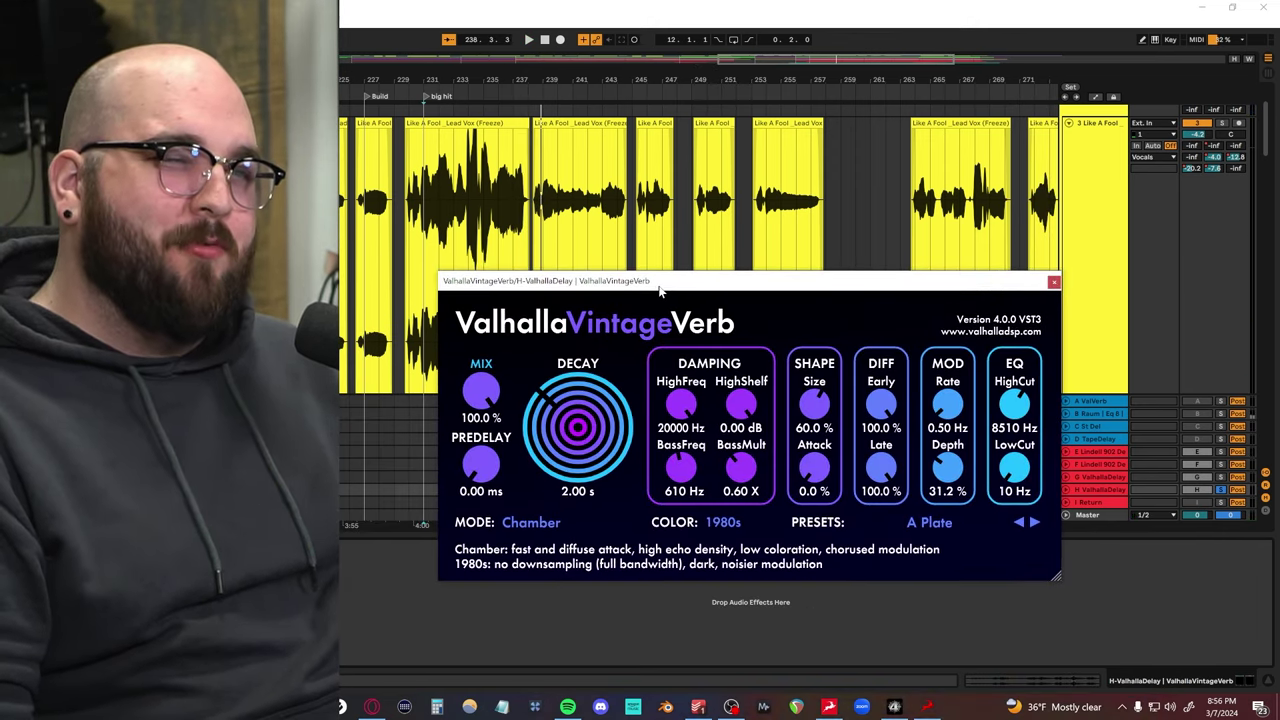
click(1054, 282)
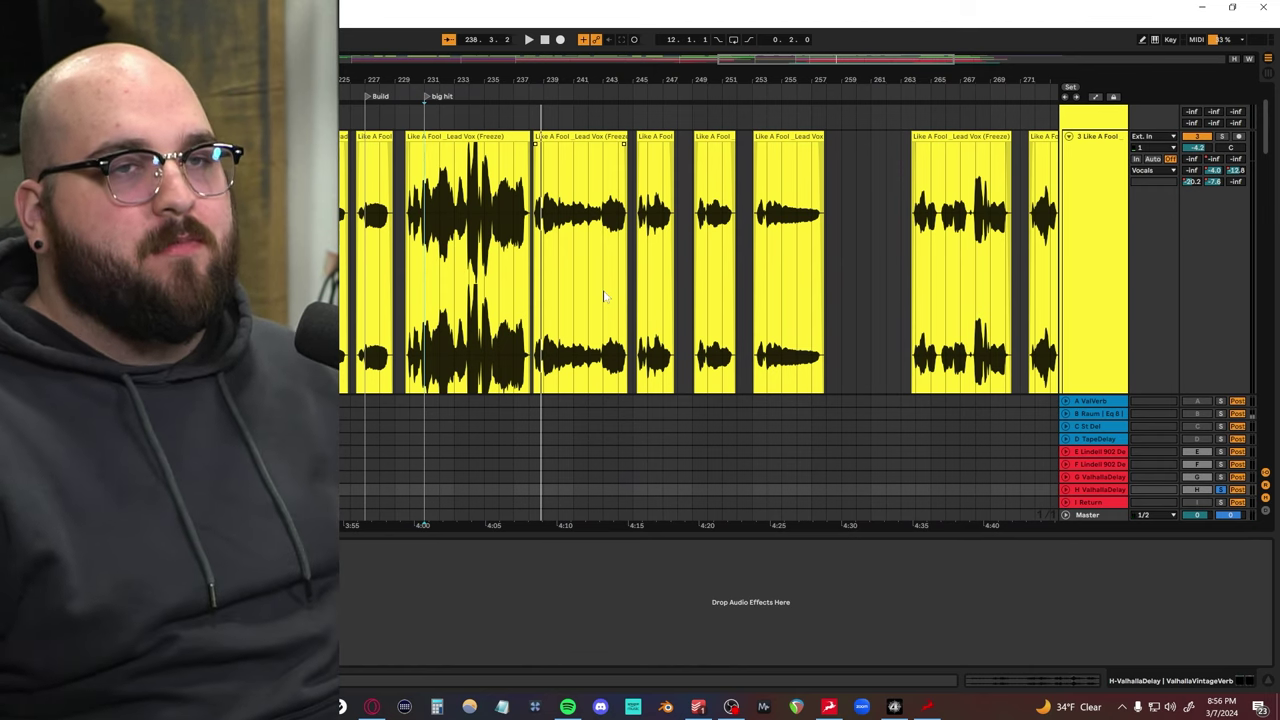
Step: Solo the lead vocal and play it from the big hit with returns E, F, G and H active
scroll(1113, 219, up, 2)
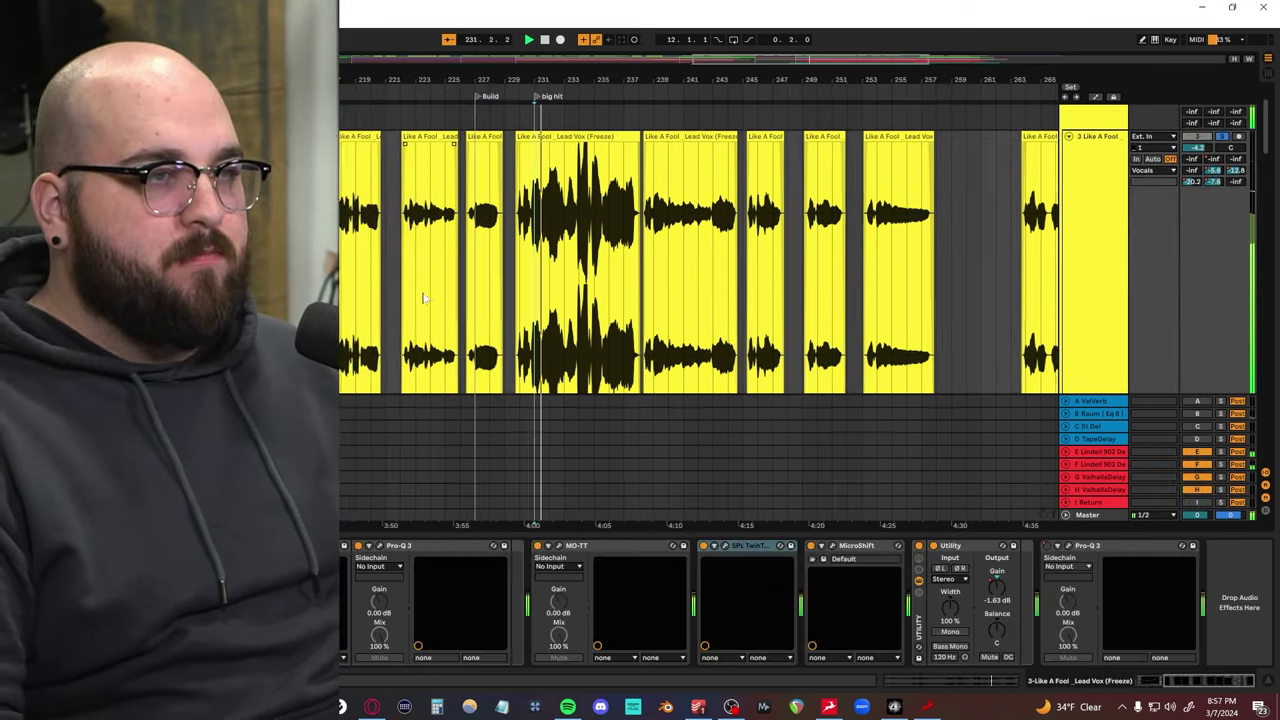
scroll(463, 297, down, 1)
scroll(458, 297, up, 1)
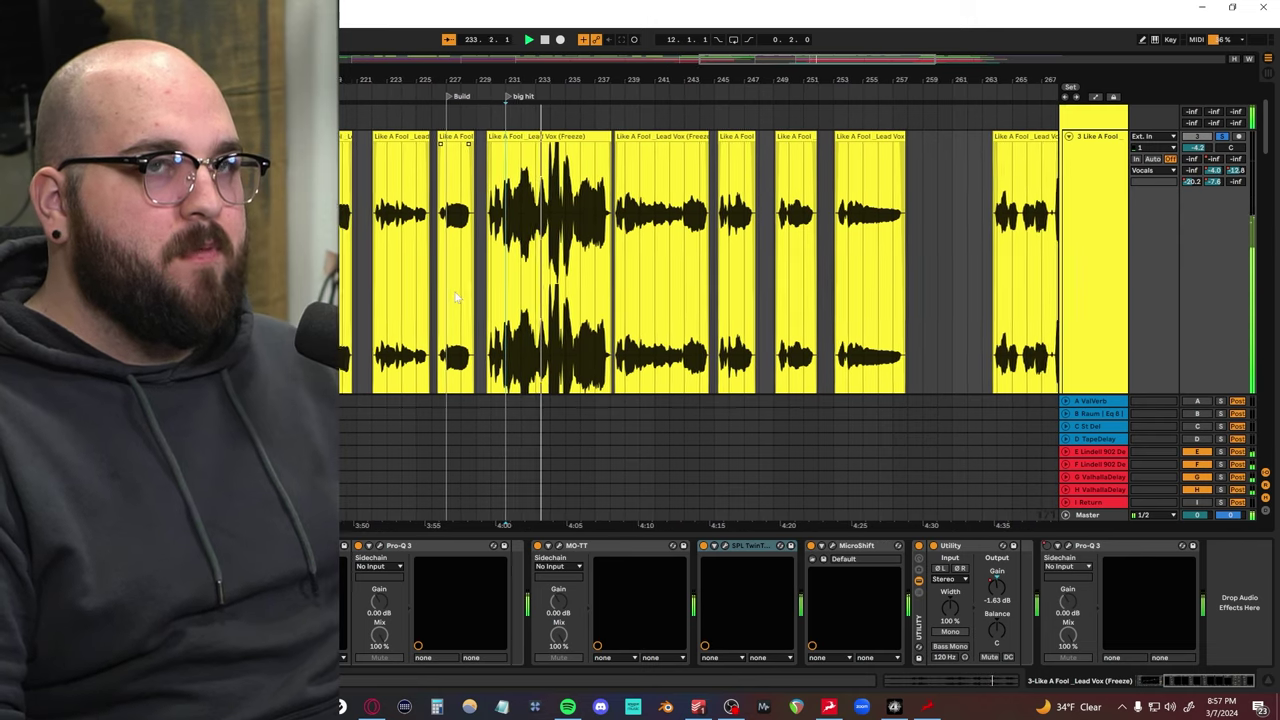
scroll(433, 283, down, 1)
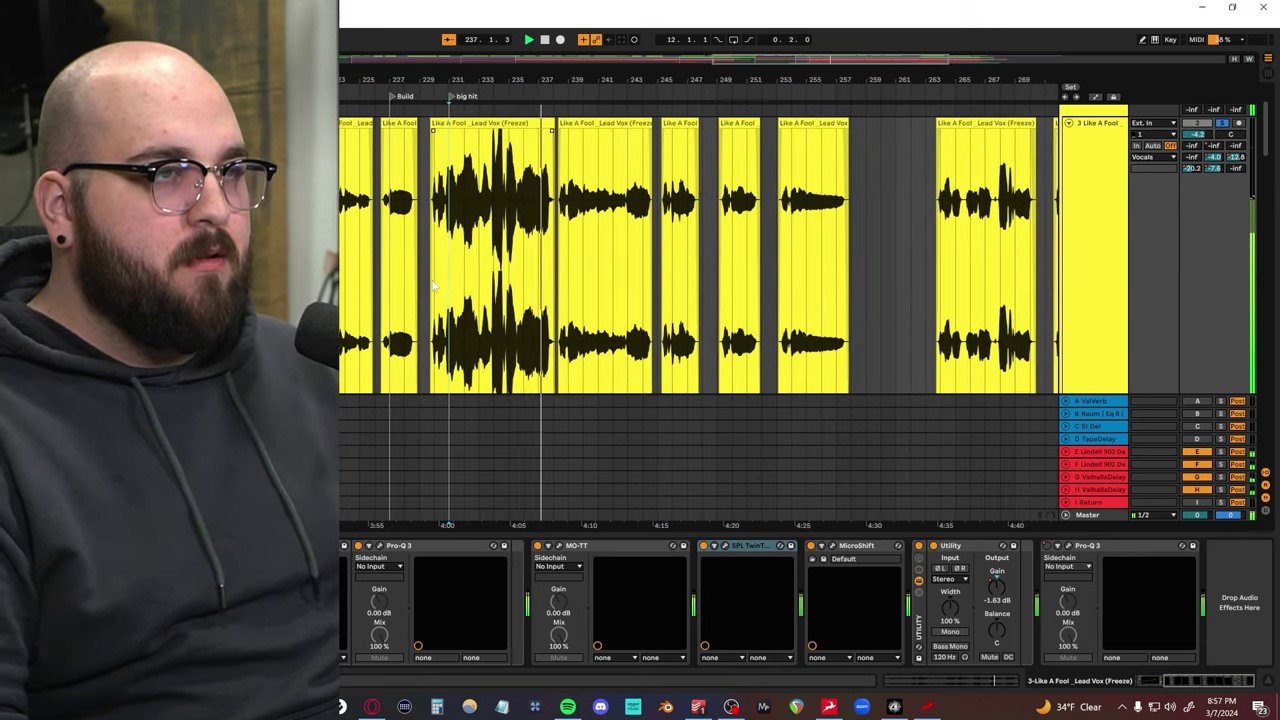
Step: Show the lead vocal's send F automation around Ch1 and play the chorus to hear the reverb throws
click(1095, 200)
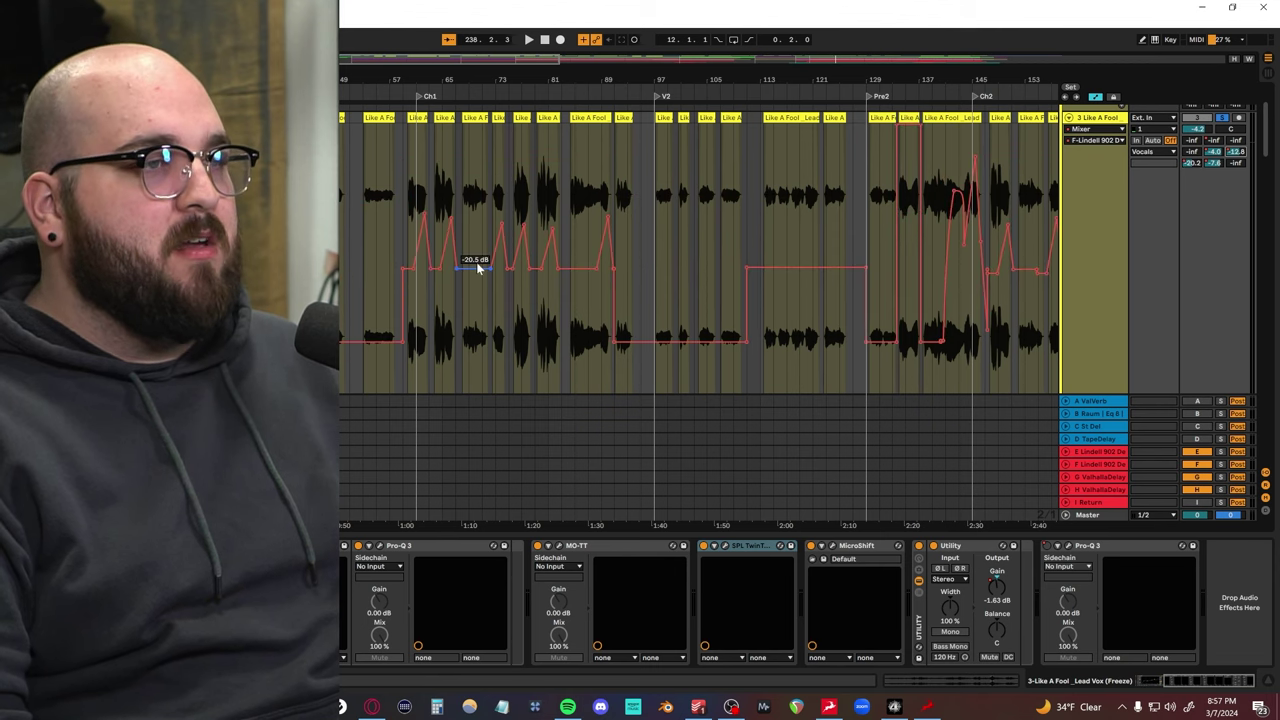
scroll(483, 274, up, 5)
scroll(487, 279, left, 3)
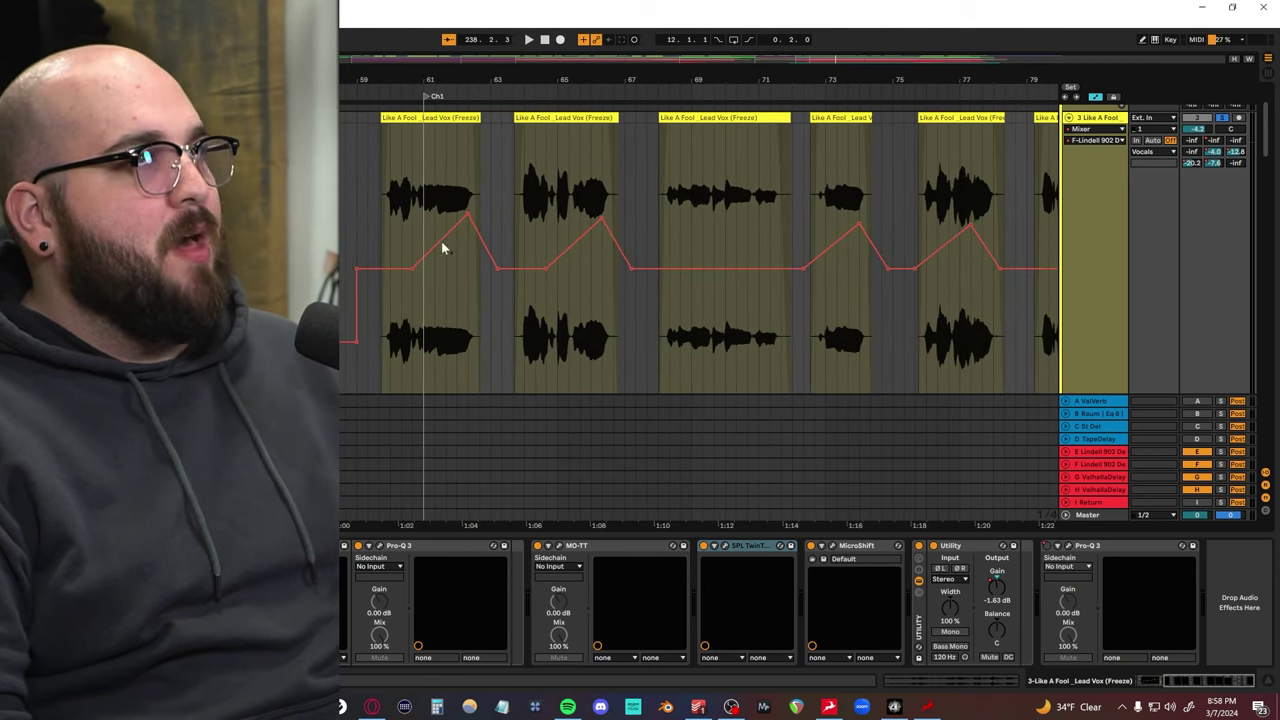
key(space)
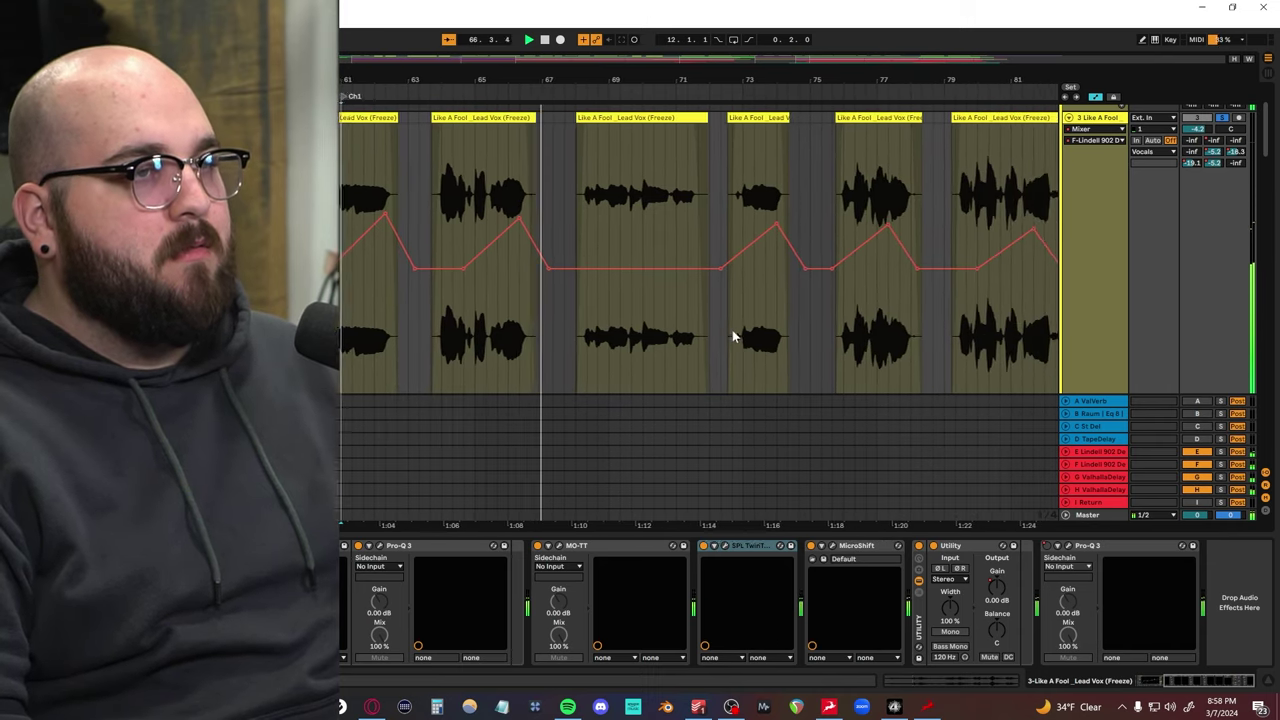
key(space)
Step: Solo the three harmony vocal tracks together and play their first phrase at Pre-1
scroll(760, 236, down, 3)
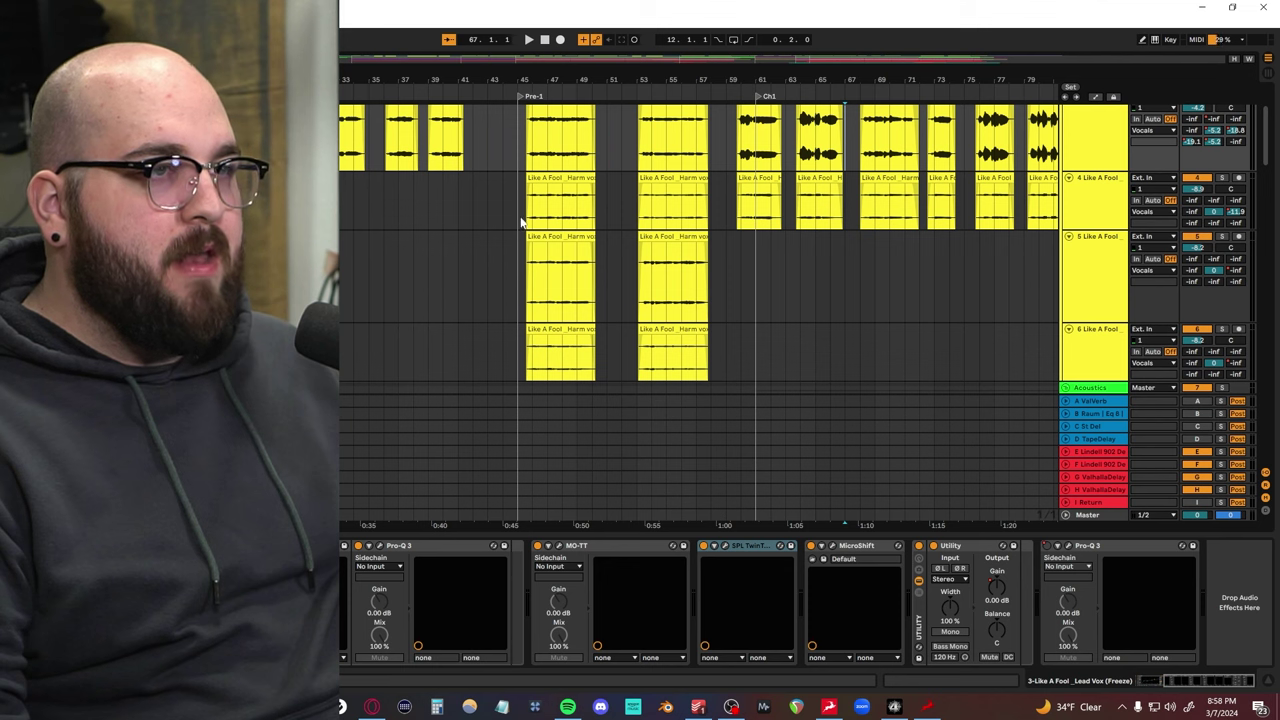
click(711, 289)
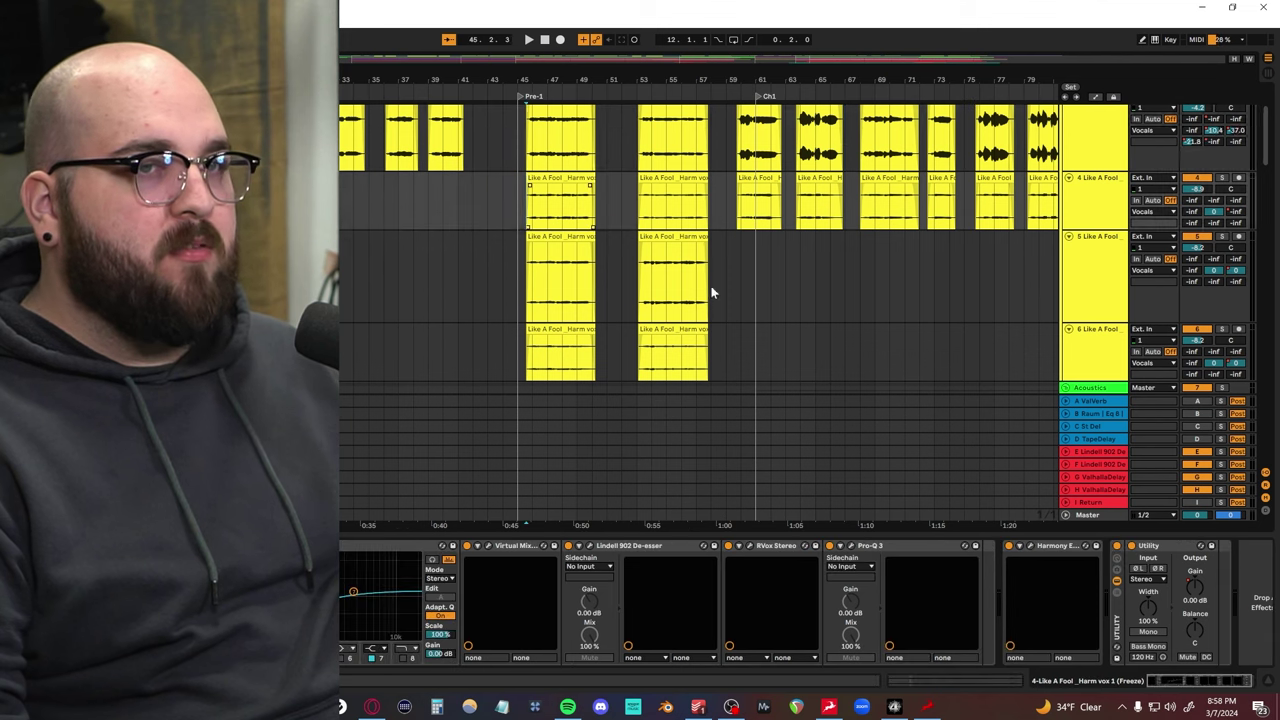
scroll(711, 289, down, 2)
click(1107, 326)
scroll(1107, 326, up, 2)
click(1220, 220)
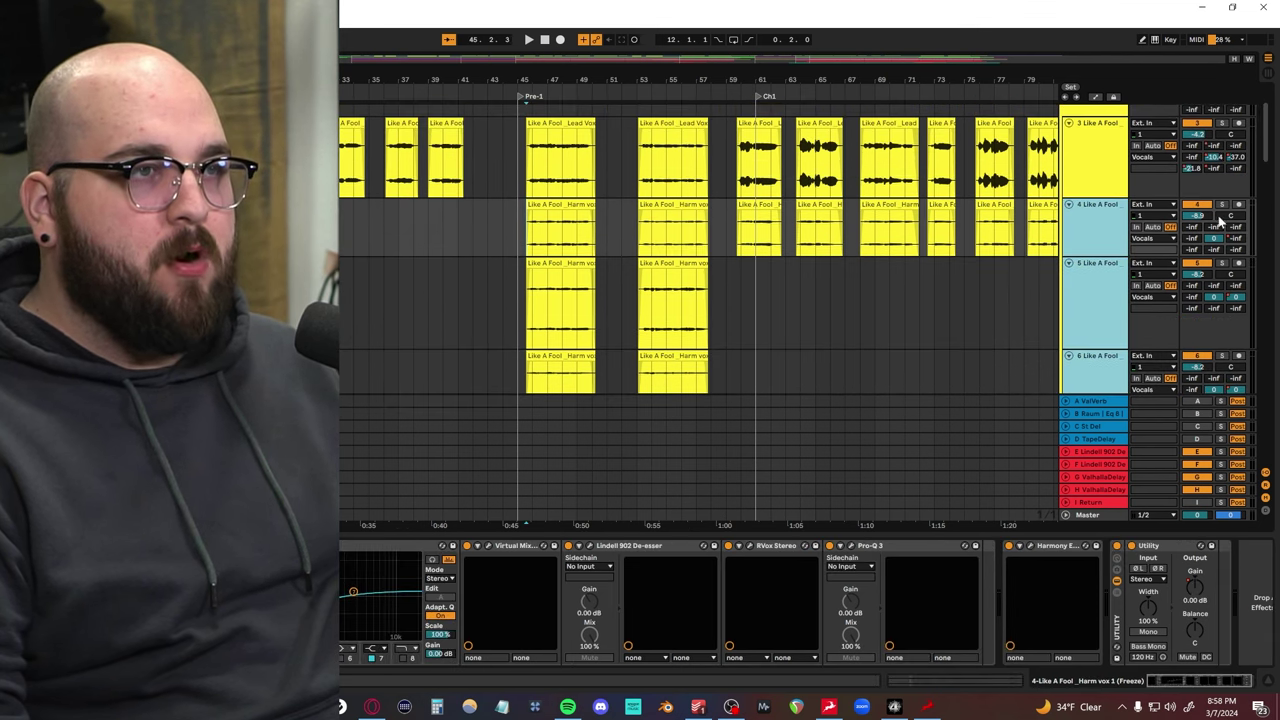
click(1222, 204)
key(space)
scroll(680, 322, down, 1)
scroll(606, 314, up, 3)
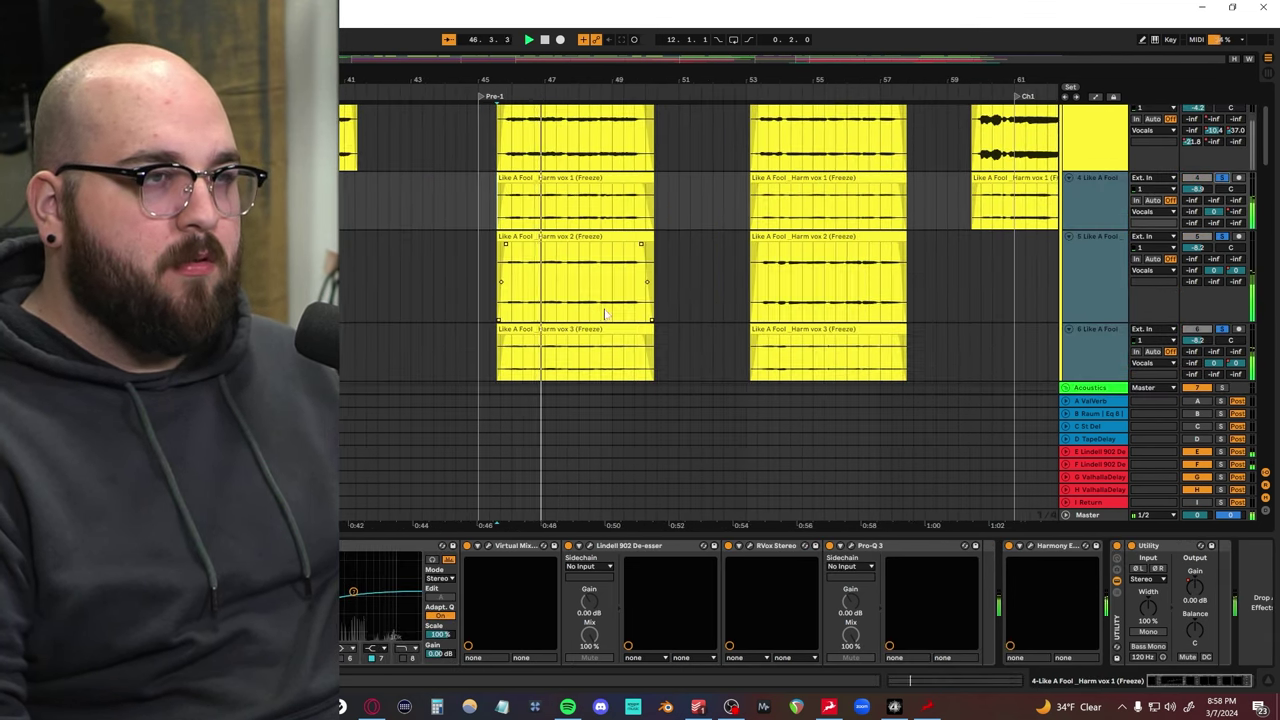
scroll(702, 305, down, 5)
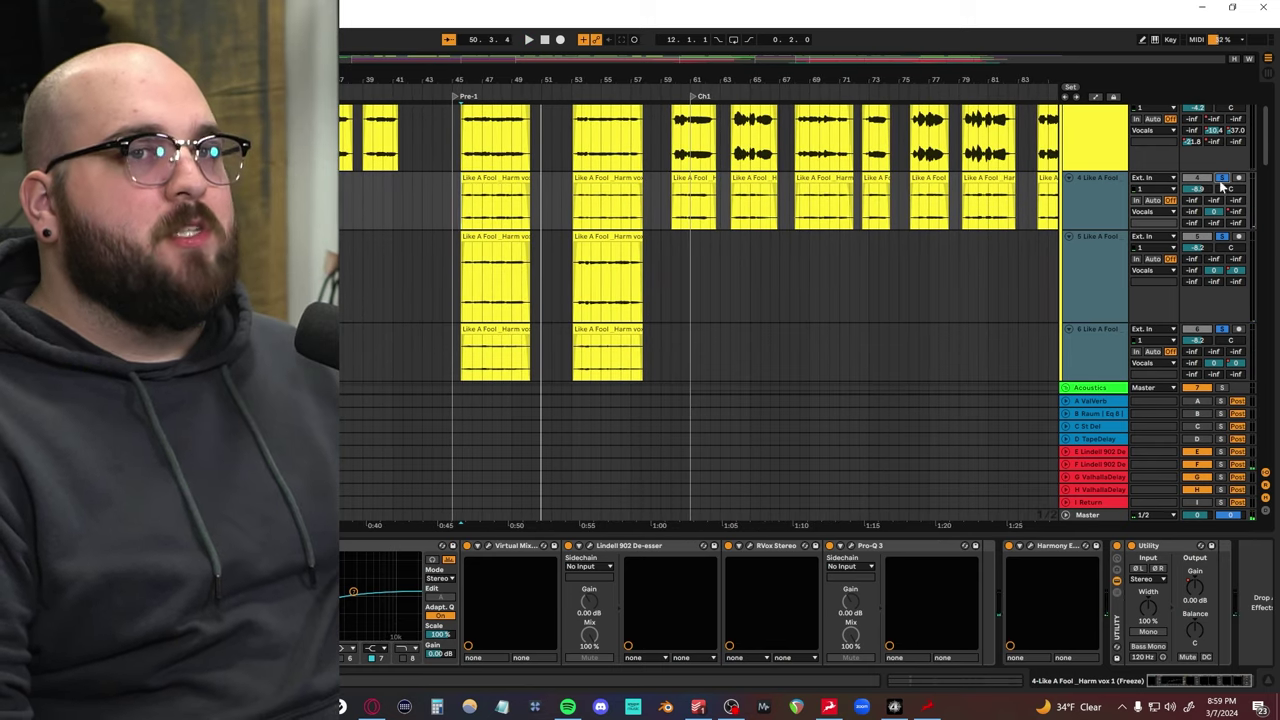
Step: Unsolo the harmonies and play the soloed Vocals group from the first Pre-1 phrase
scroll(1205, 200, up, 3)
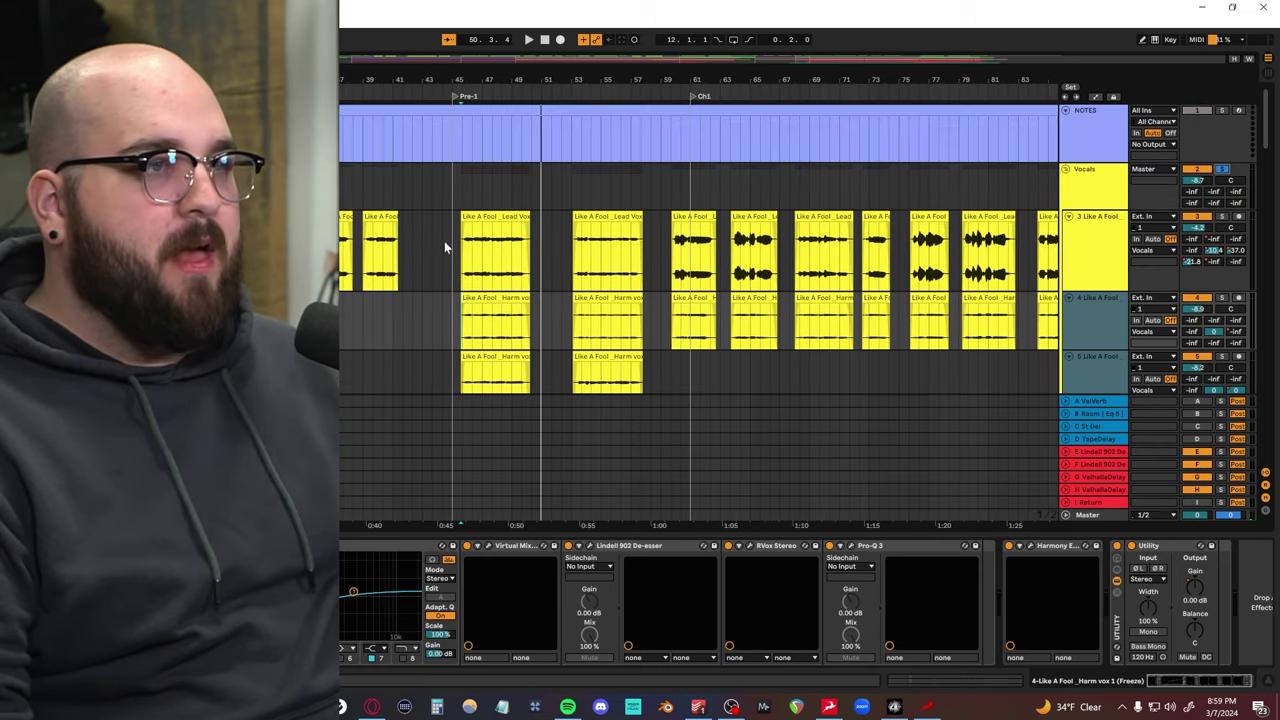
click(463, 200)
scroll(461, 199, up, 4)
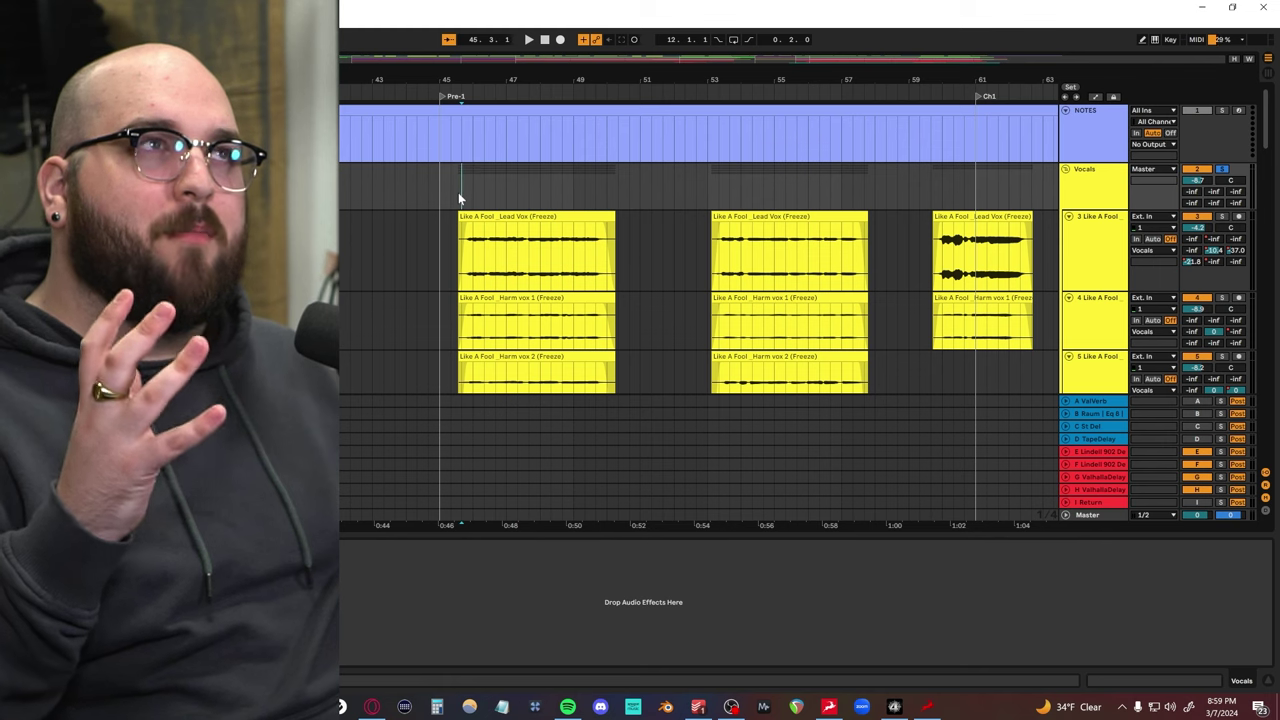
key(space)
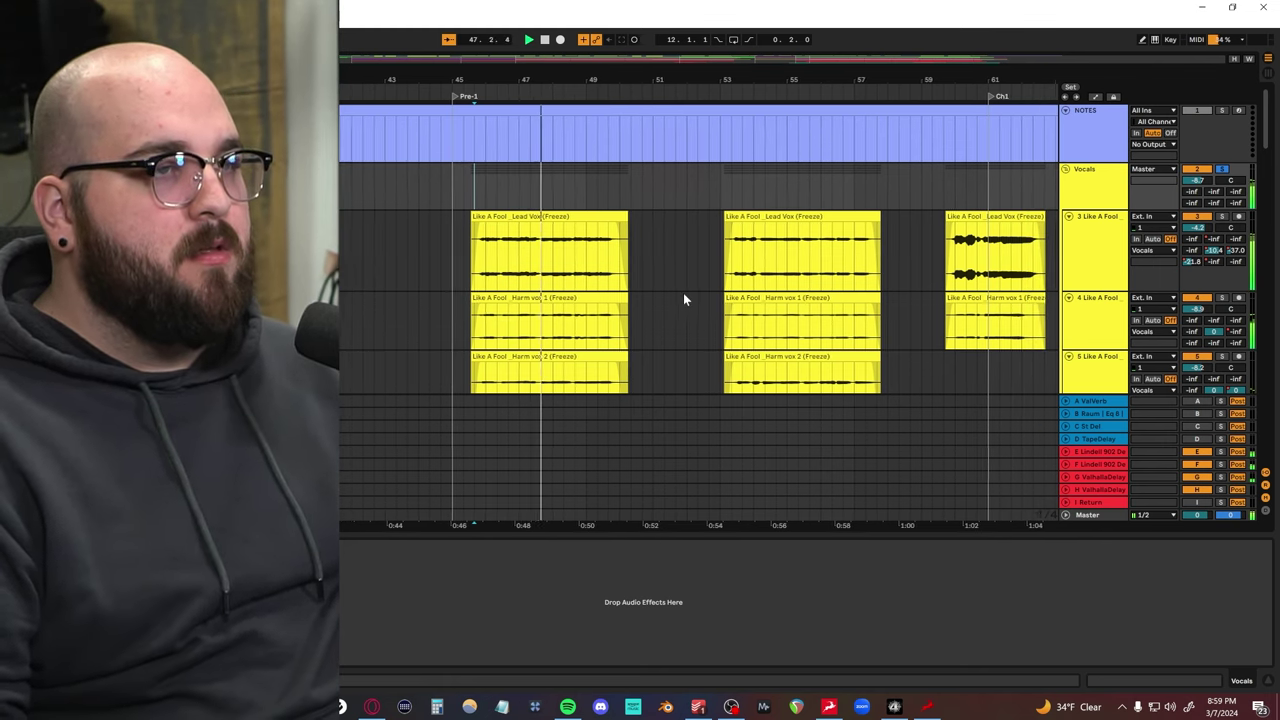
scroll(624, 289, down, 2)
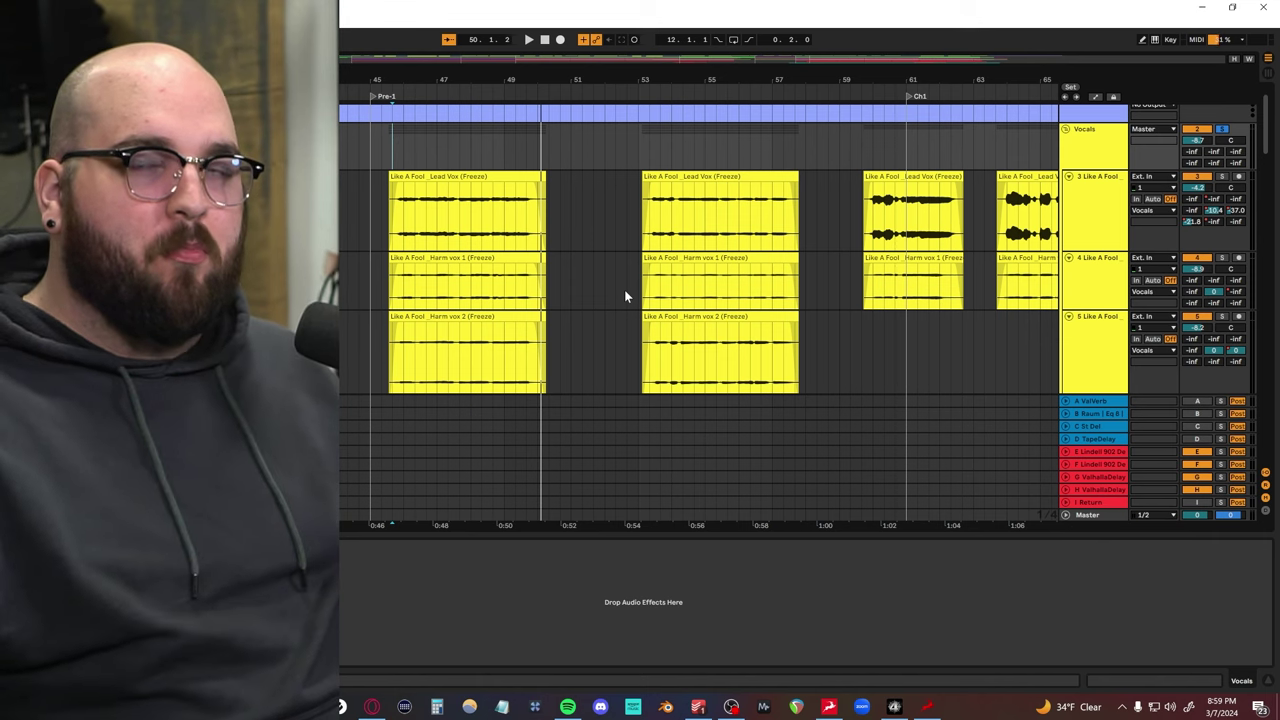
Step: Solo the Acoustics group and play its guitar tracks from the big hit
scroll(624, 289, down, 6)
scroll(823, 315, up, 2)
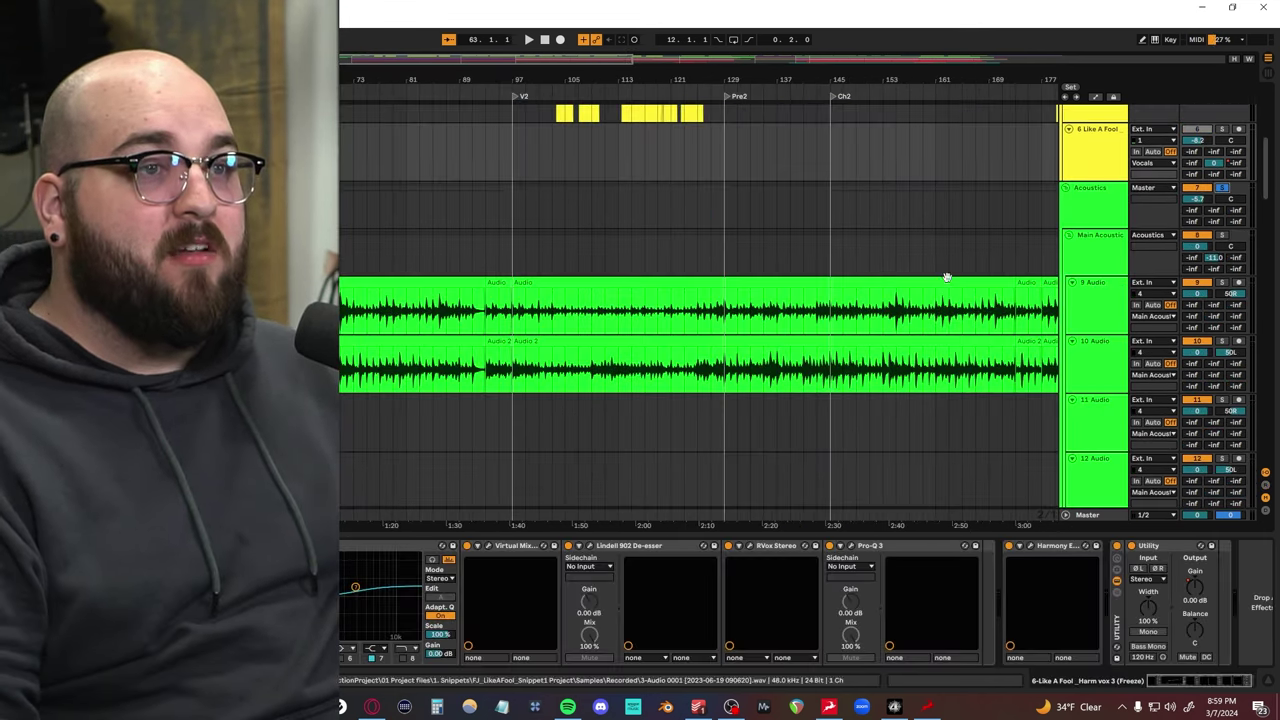
scroll(909, 297, down, 3)
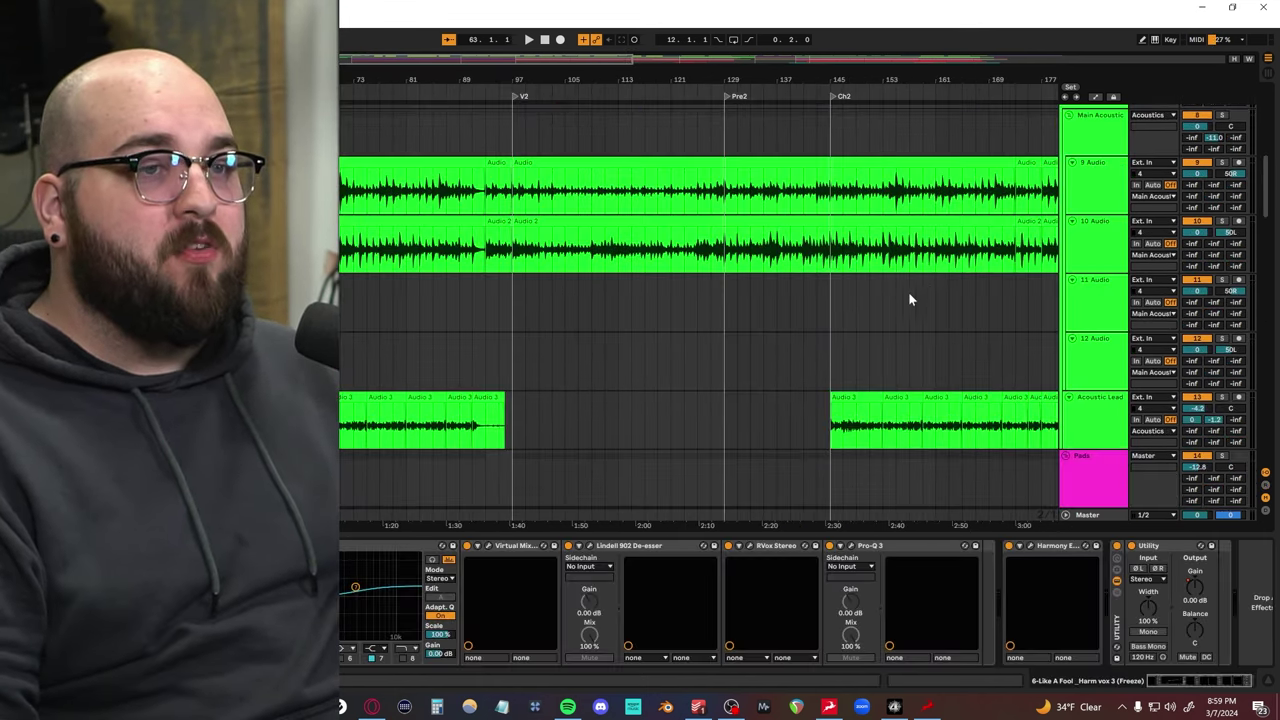
scroll(904, 300, right, 5)
scroll(771, 297, up, 3)
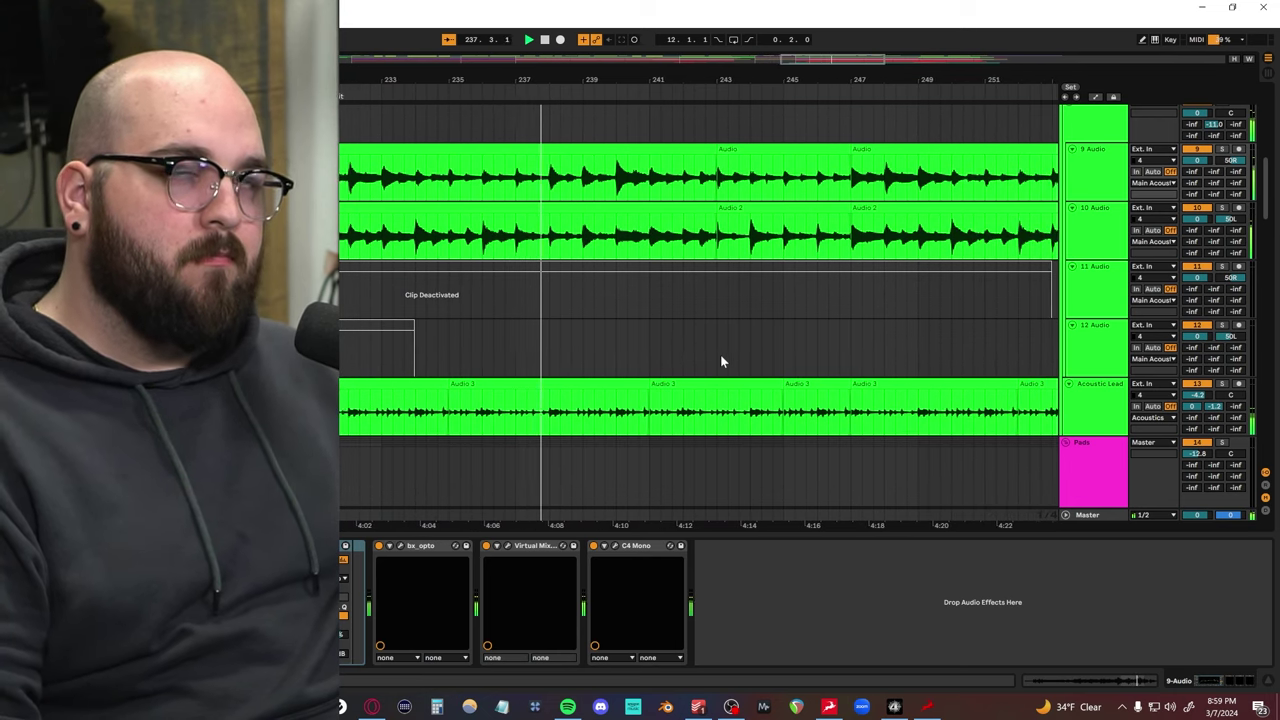
key(space)
Step: Select the Acoustics group and bring its equalizer plugin window into view to inspect the curve
scroll(721, 355, down, 3)
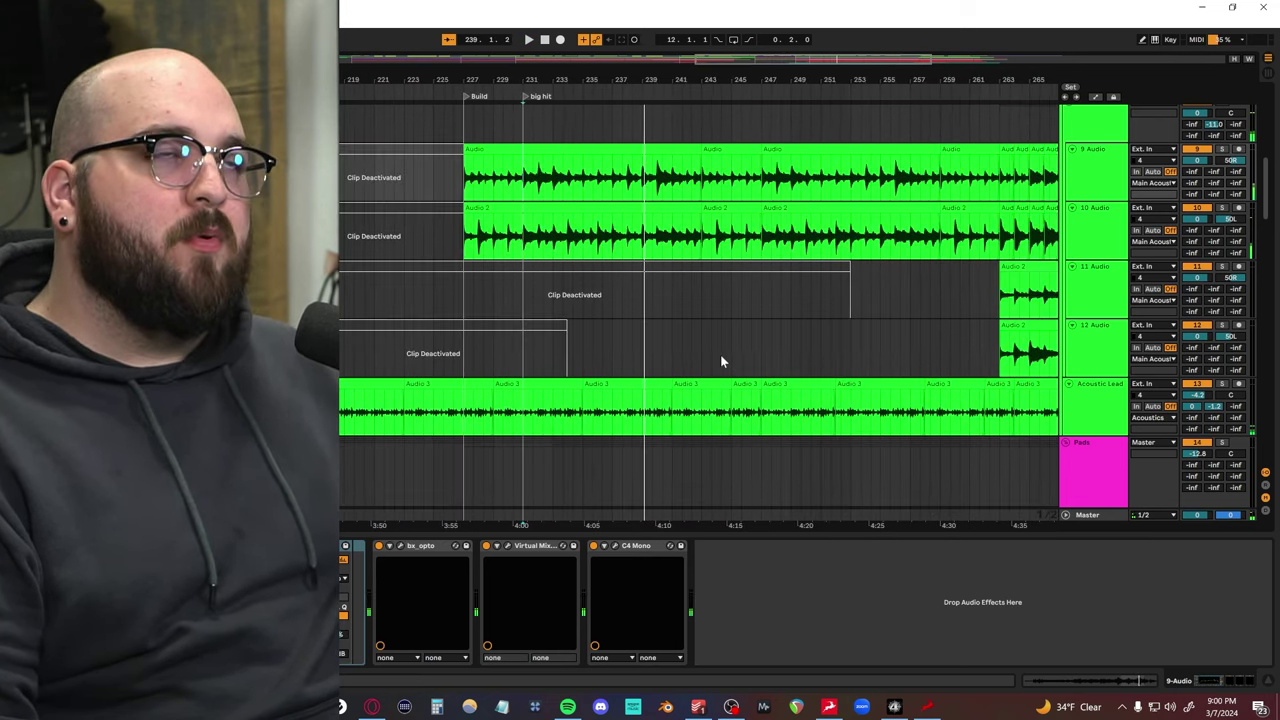
scroll(721, 355, up, 2)
click(1100, 160)
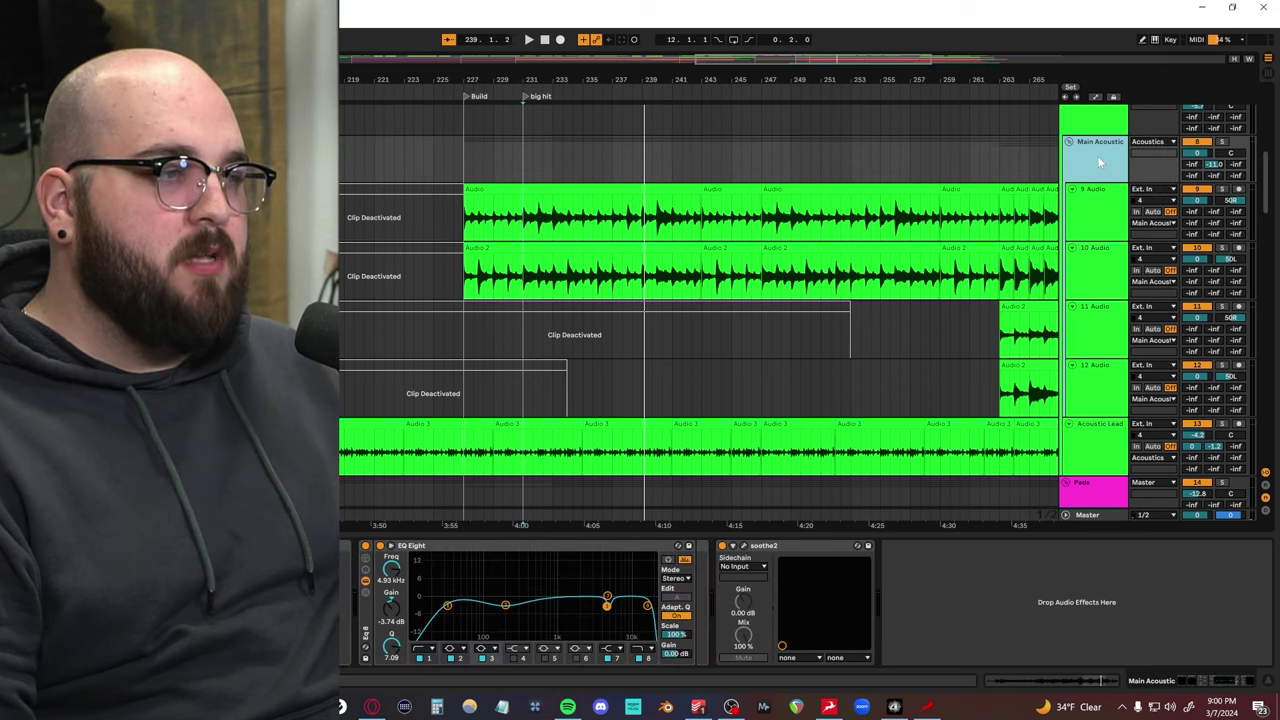
scroll(1098, 162, up, 1)
click(1098, 162)
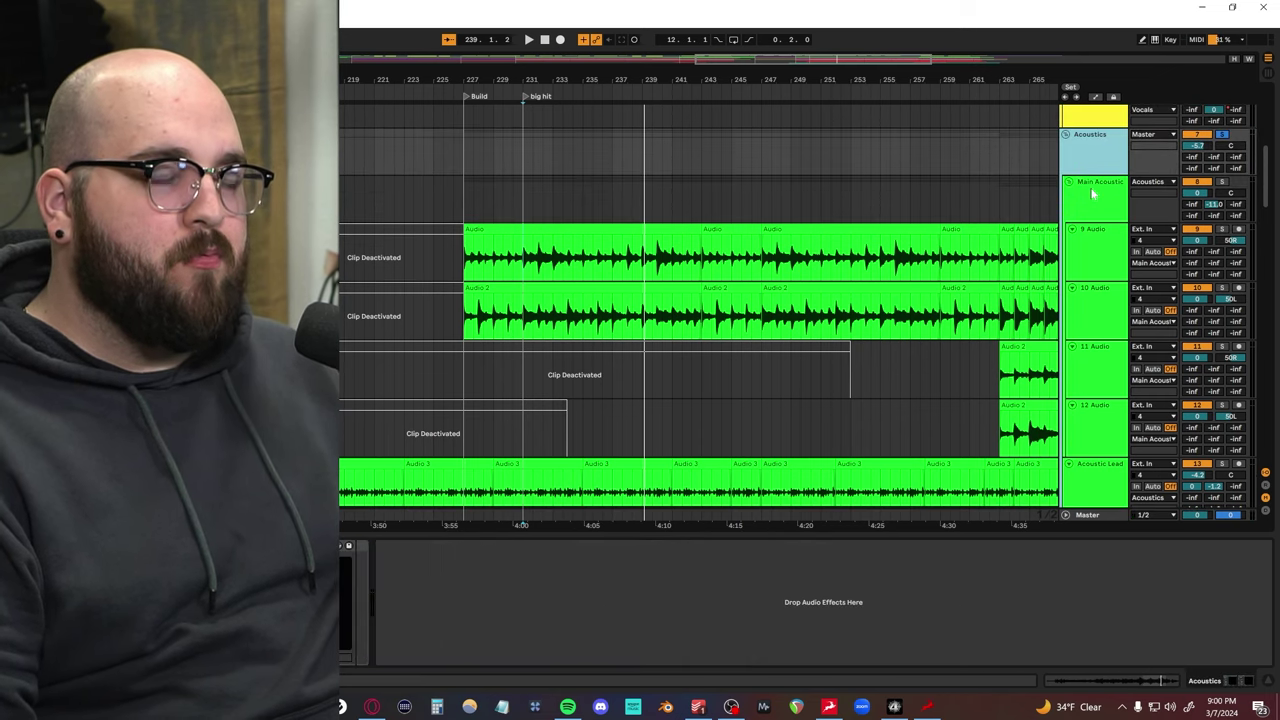
key(ctrl+alt+p)
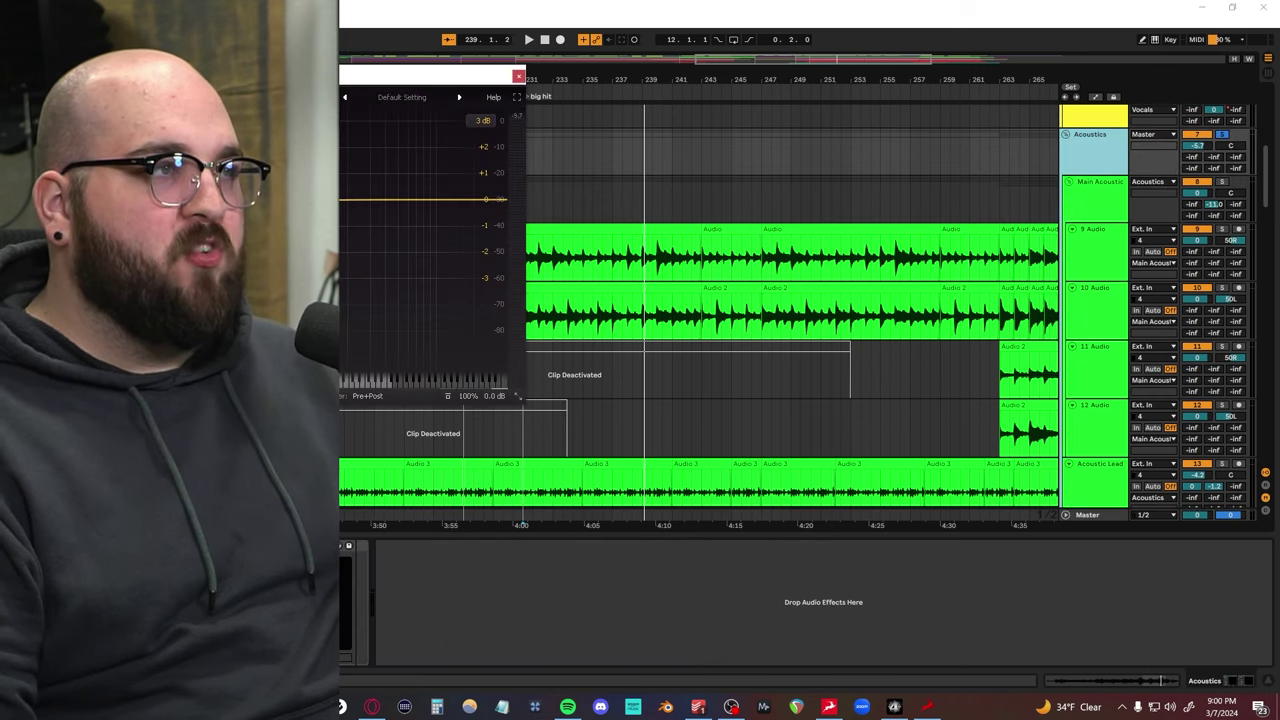
drag(246, 76, 683, 232)
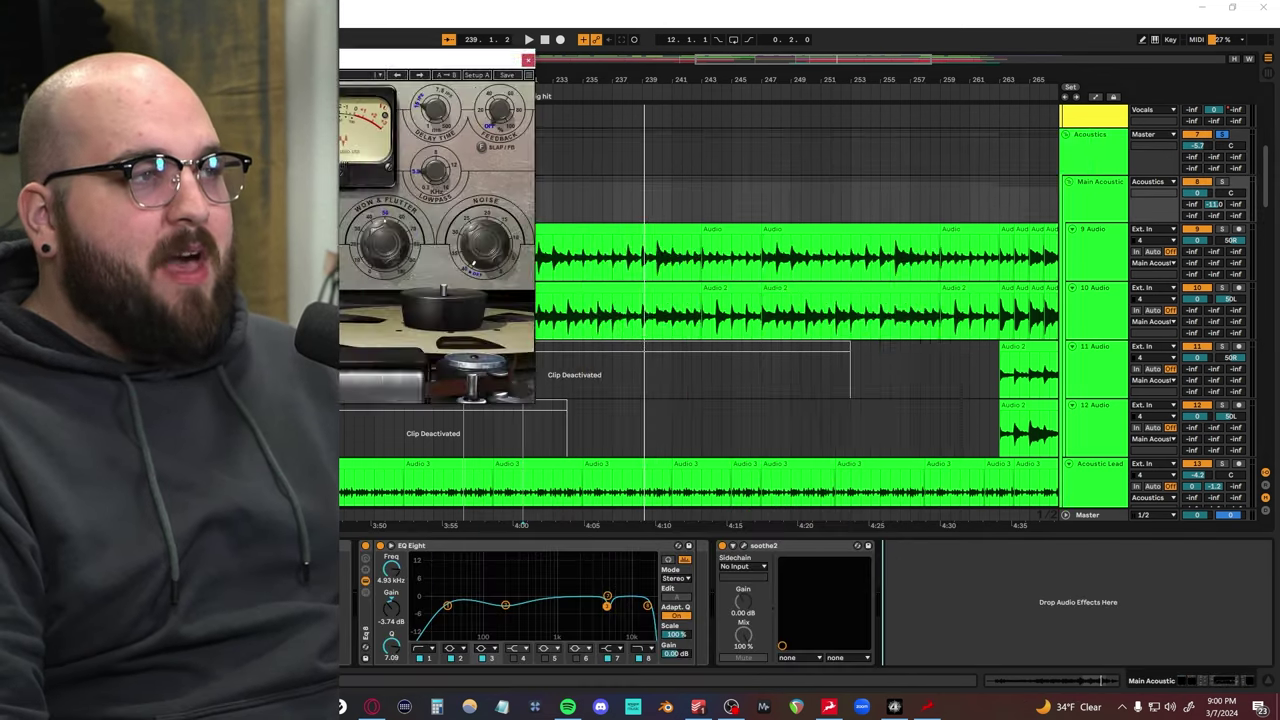
Step: Inspect the Kramer Tape Stereo, RC-20 Retro Color and soothe2 settings on the Main Acoustic group, moving each plugin window into full view
drag(269, 60, 705, 96)
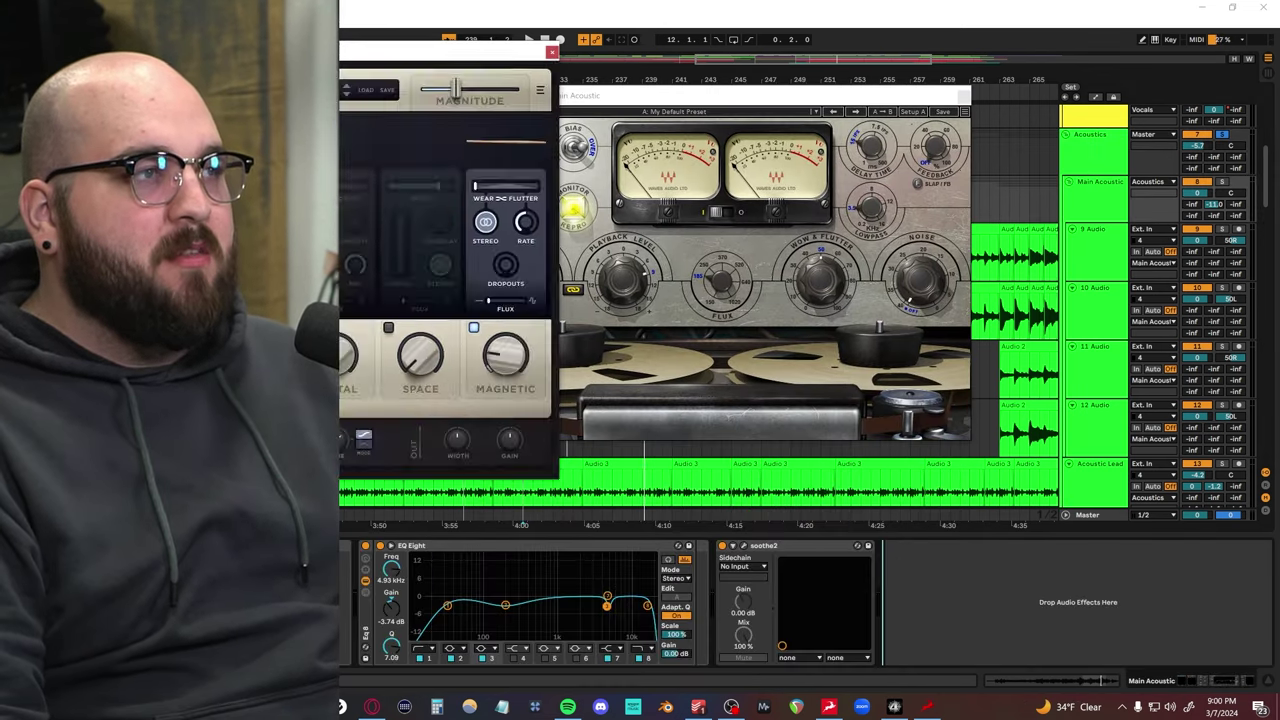
drag(288, 52, 900, 194)
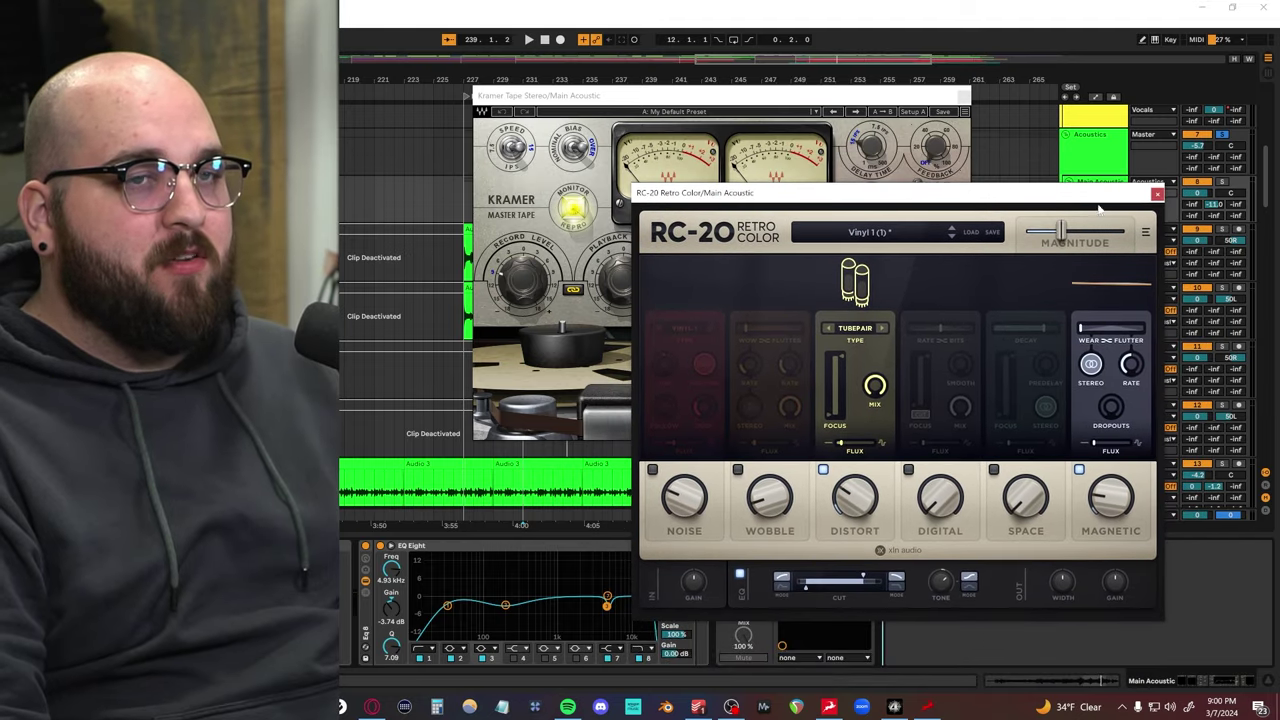
click(1156, 194)
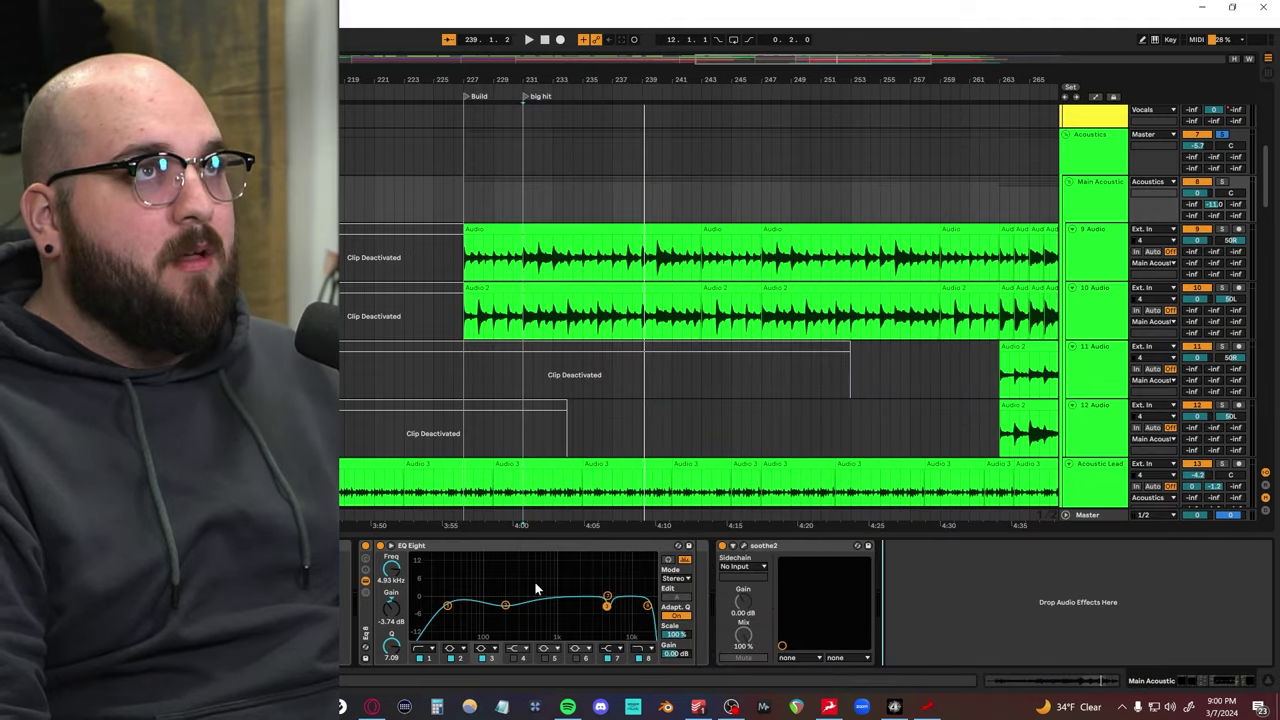
click(745, 548)
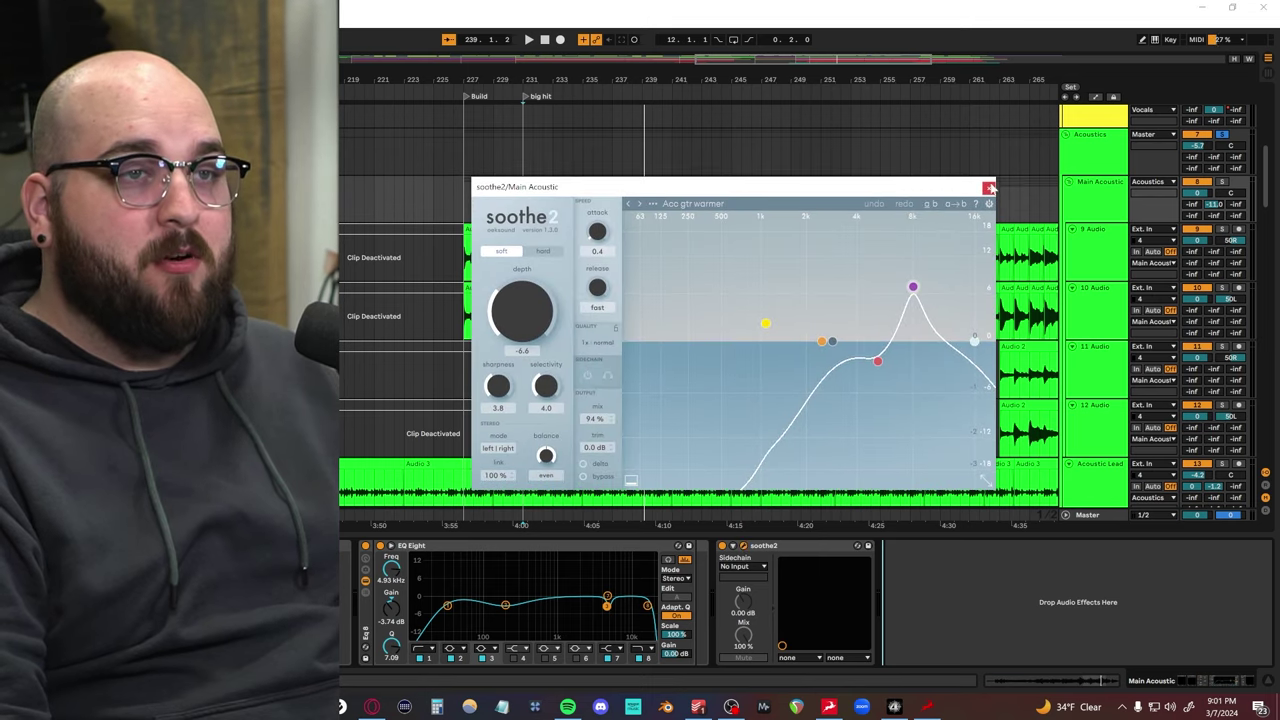
drag(860, 192, 1049, 193)
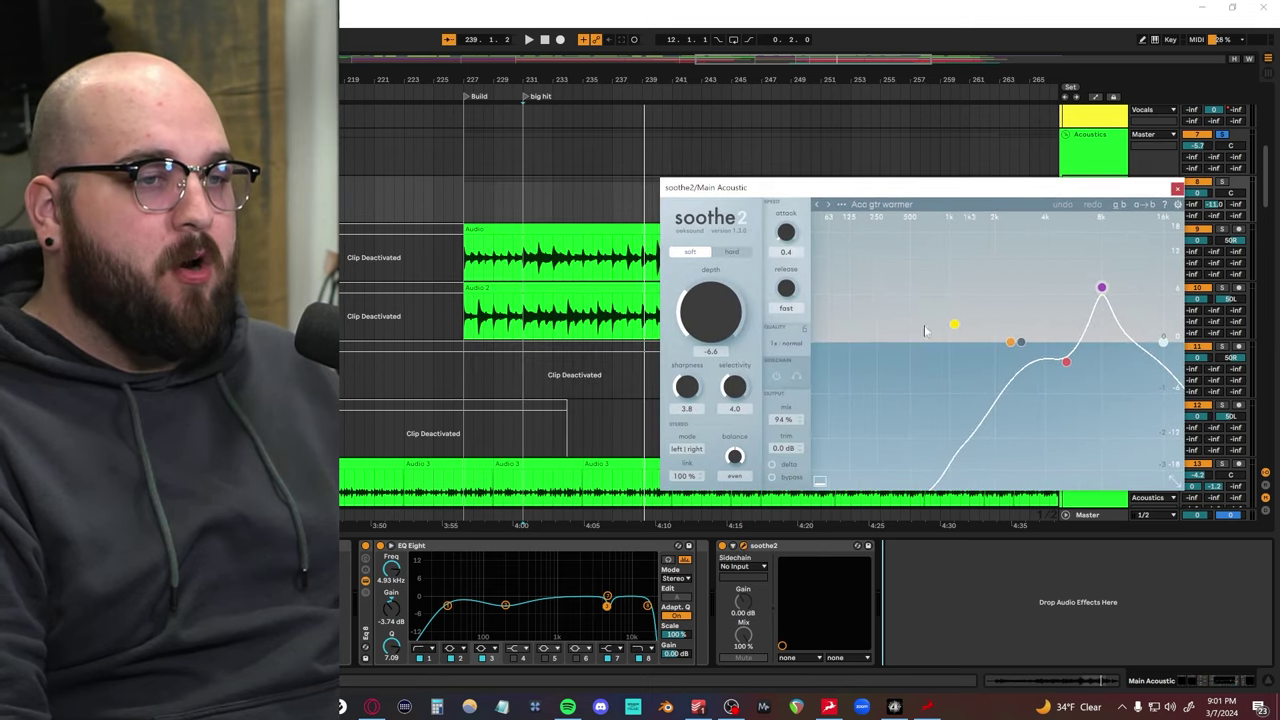
Step: Audition the Main Acoustic group from the big hit with its effects bypassed and with them switched back on
shift+click(640, 546)
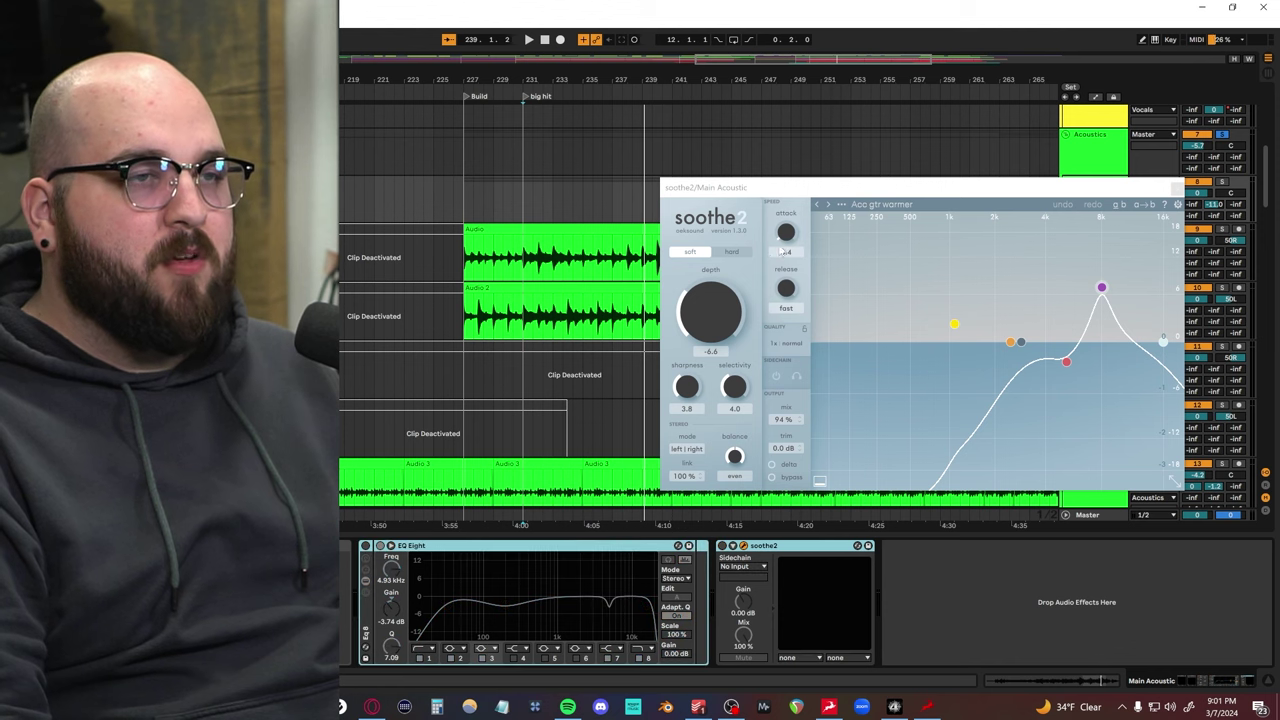
drag(800, 192, 918, 254)
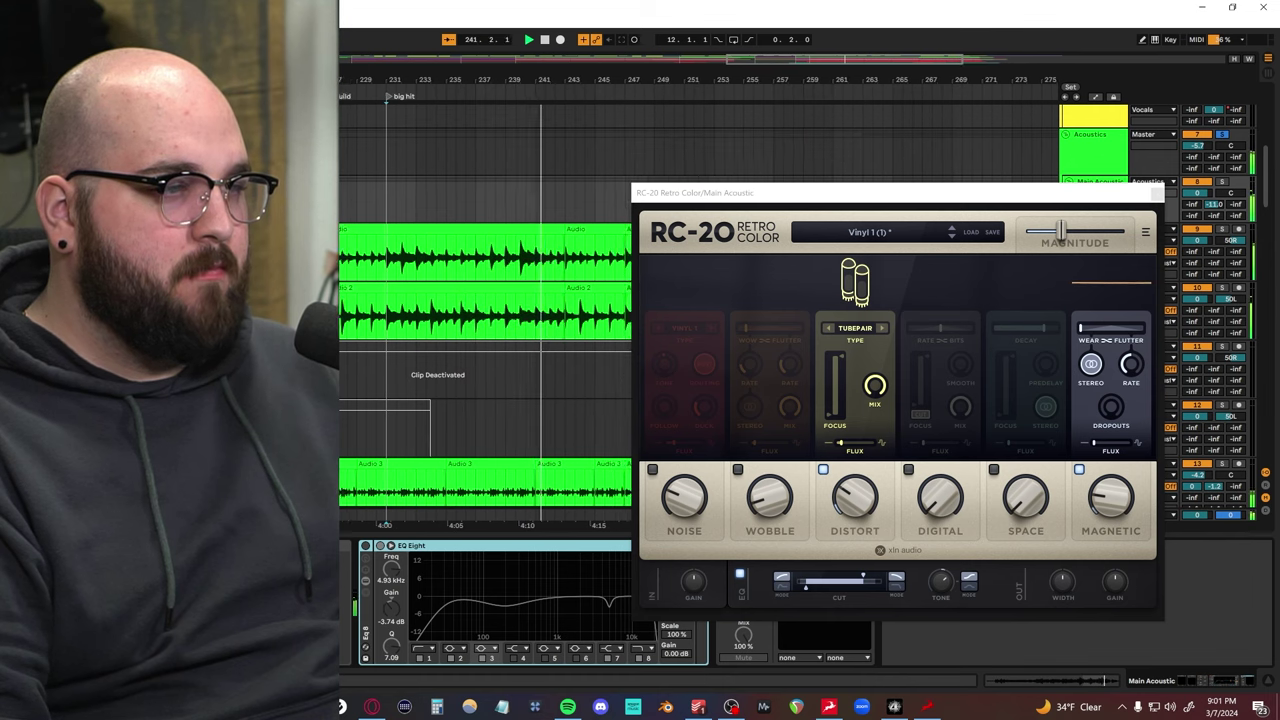
click(1156, 193)
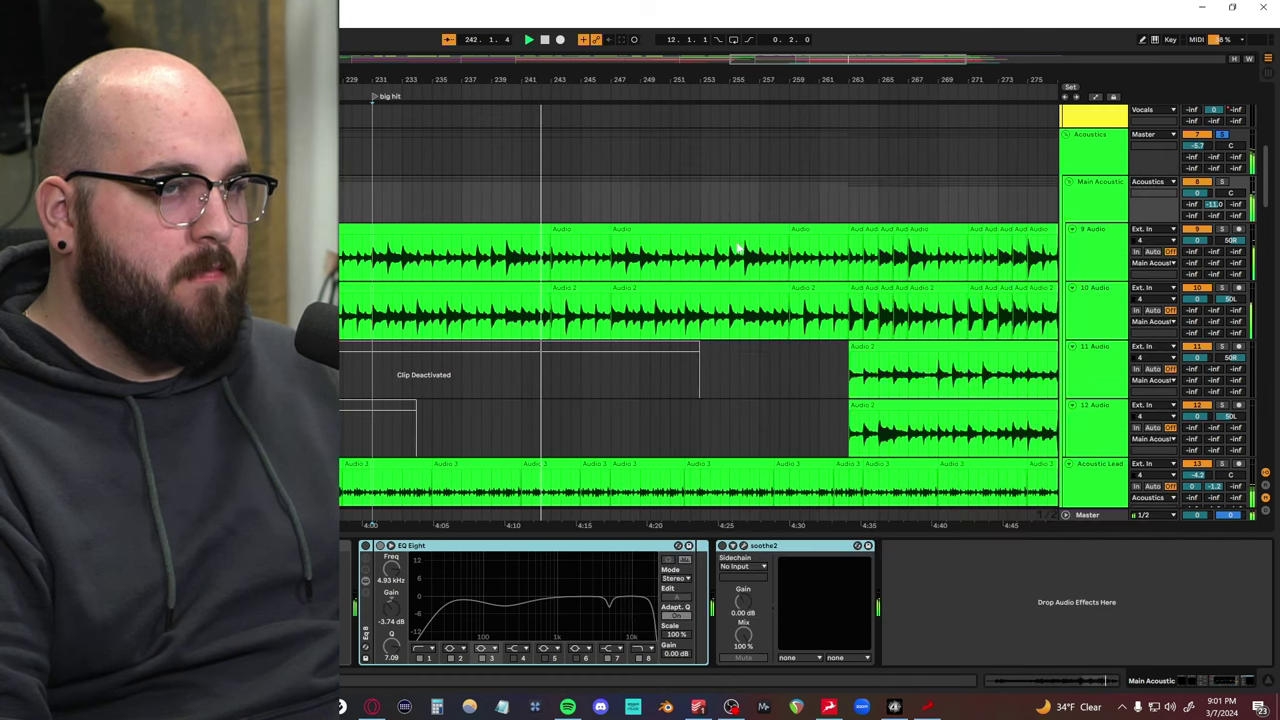
click(366, 547)
key(space)
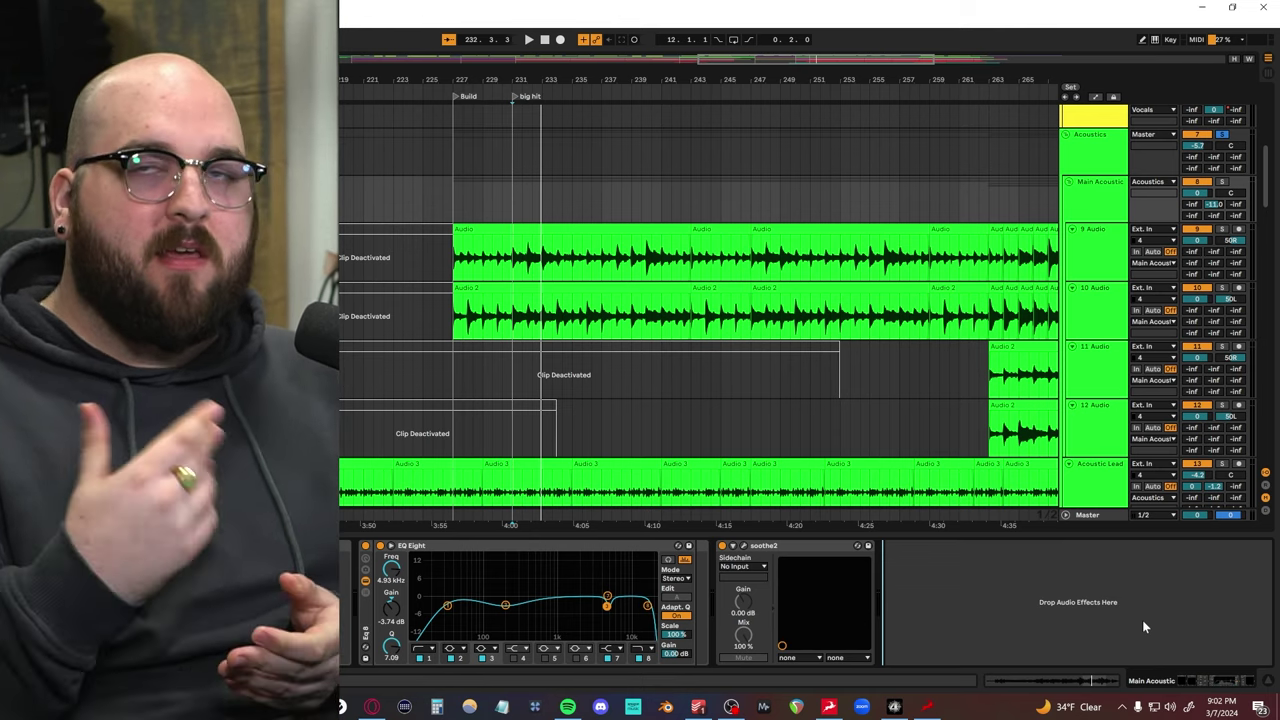
Step: Solo the 9 Audio and 10 Audio guitar tracks and play them together from the big hit
click(1098, 319)
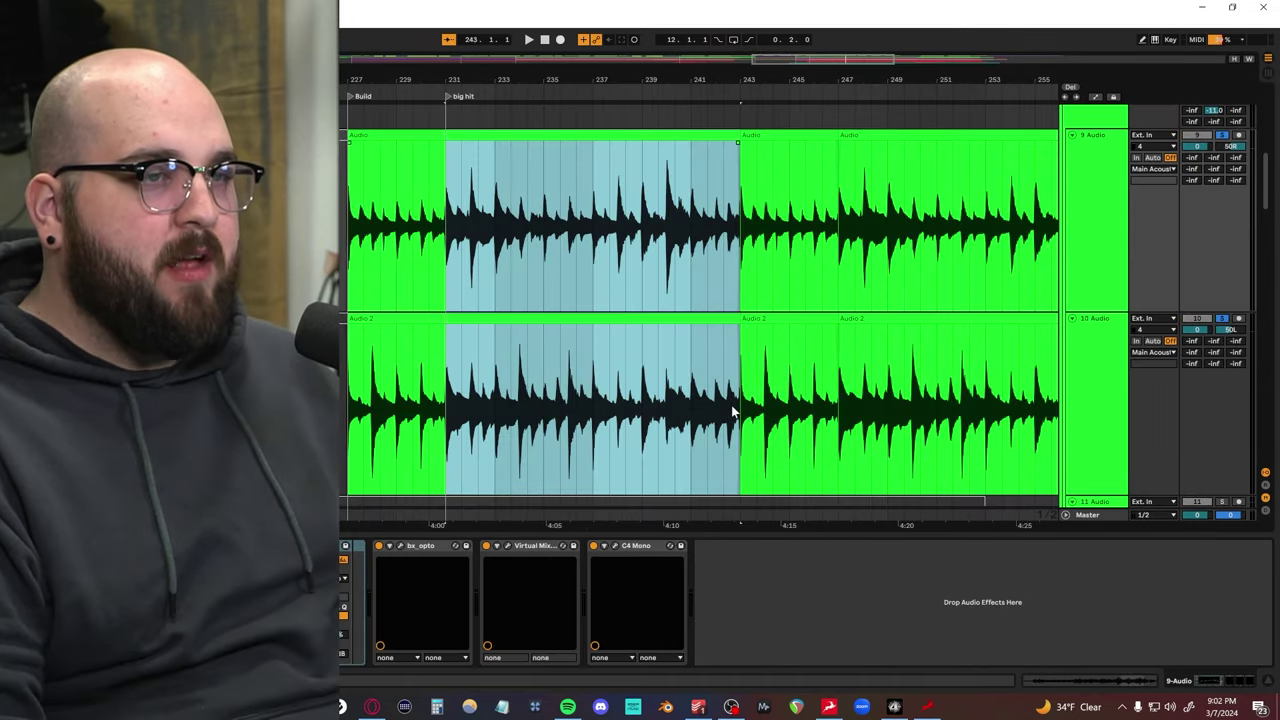
drag(732, 411, 731, 411)
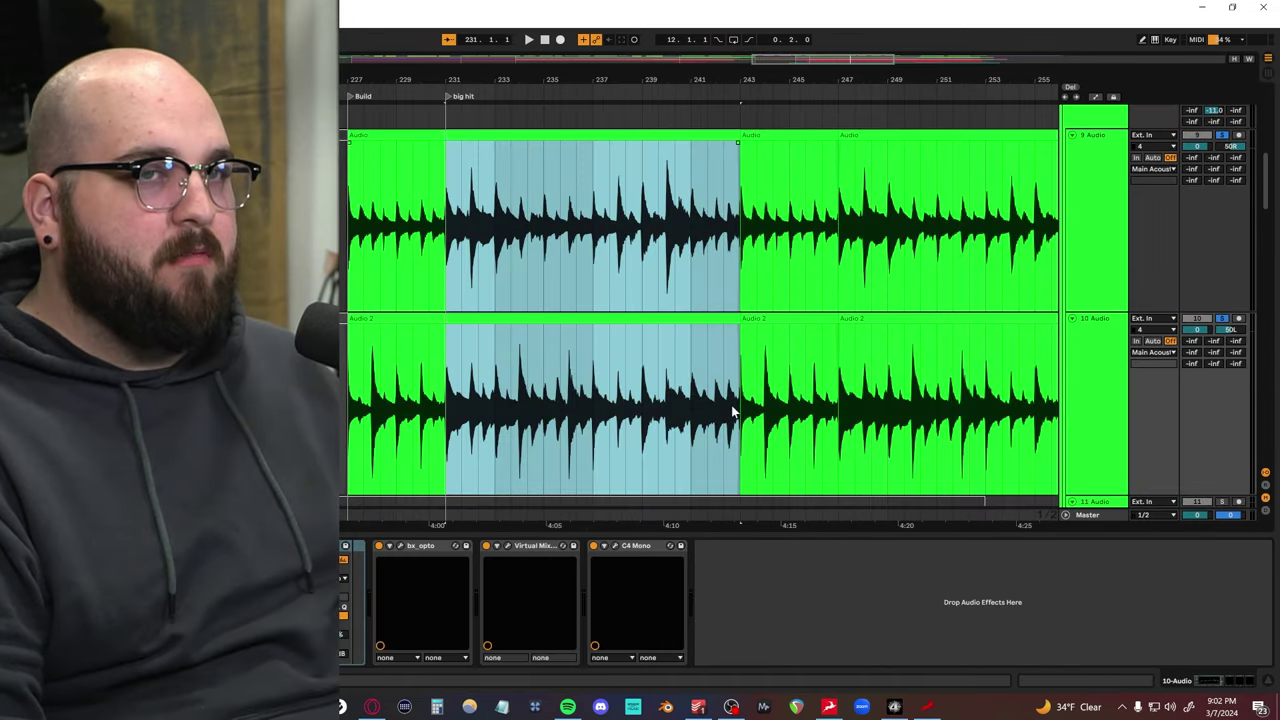
scroll(618, 408, up, 3)
scroll(497, 413, down, 3)
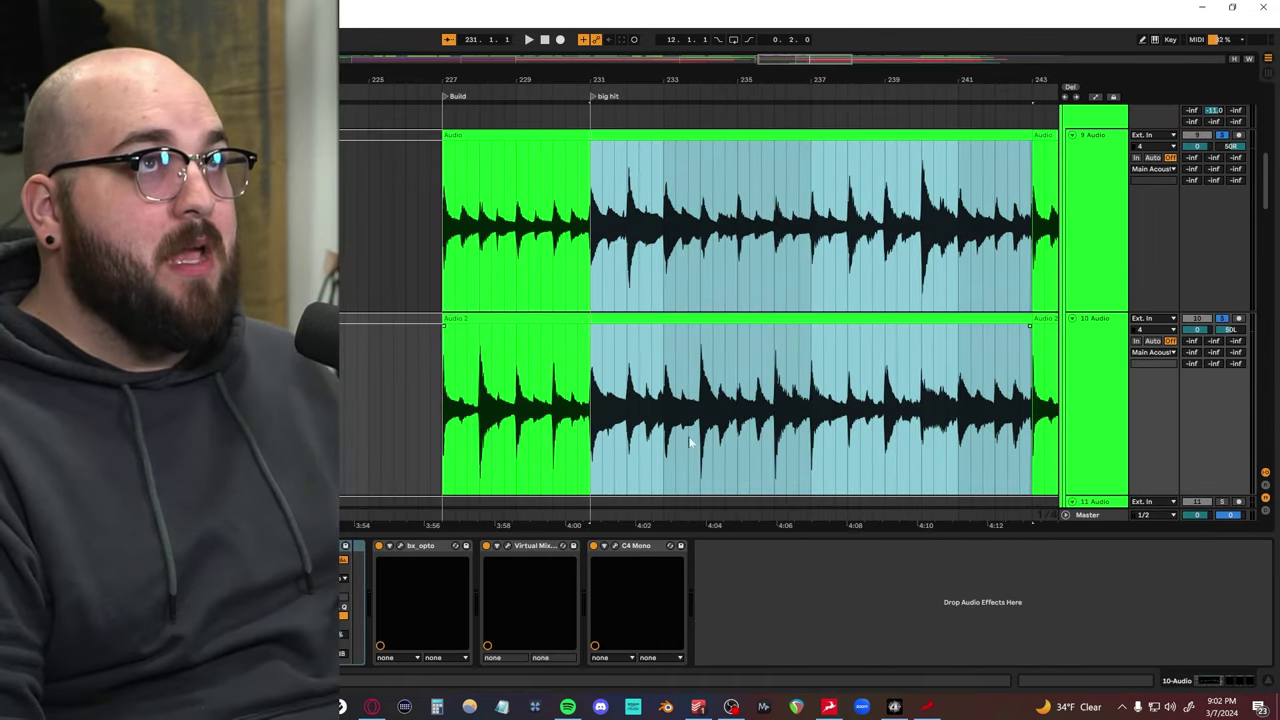
key(space)
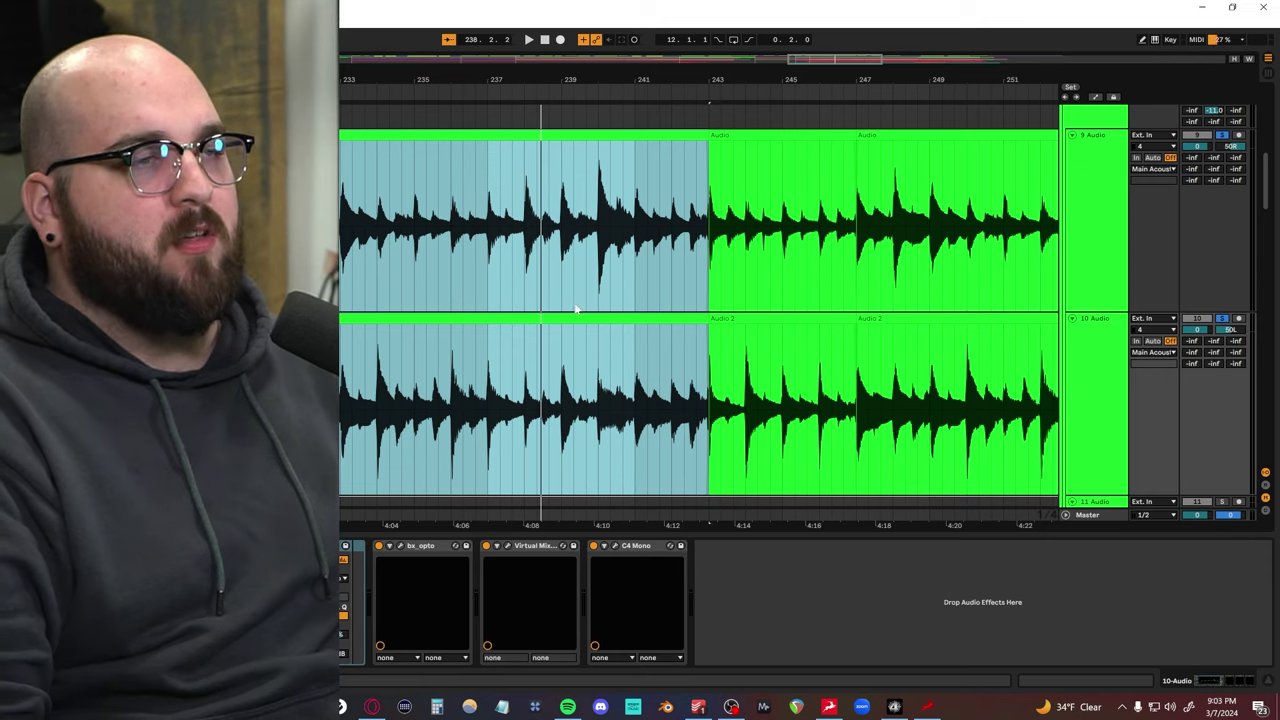
scroll(559, 265, left, 2)
scroll(559, 265, left, 3)
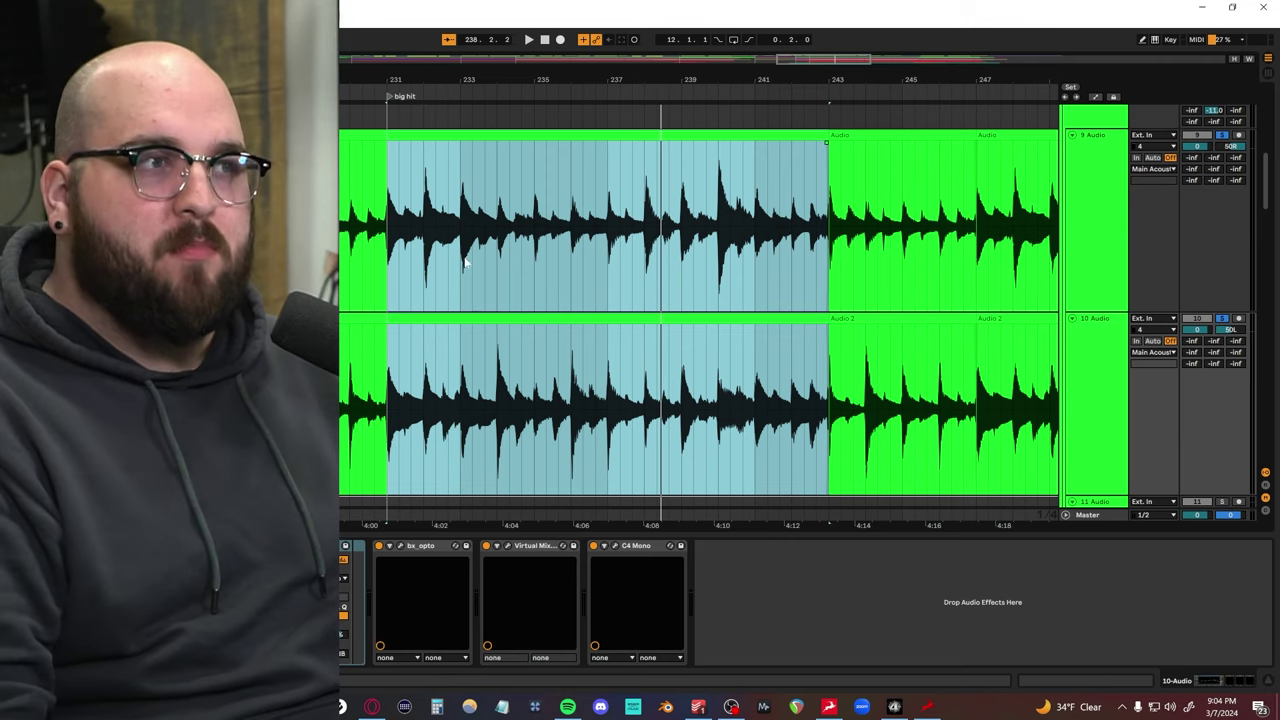
Step: Inspect the bx_opto compressor on the 9 Audio track while playing that guitar soloed from just after the big hit
click(409, 255)
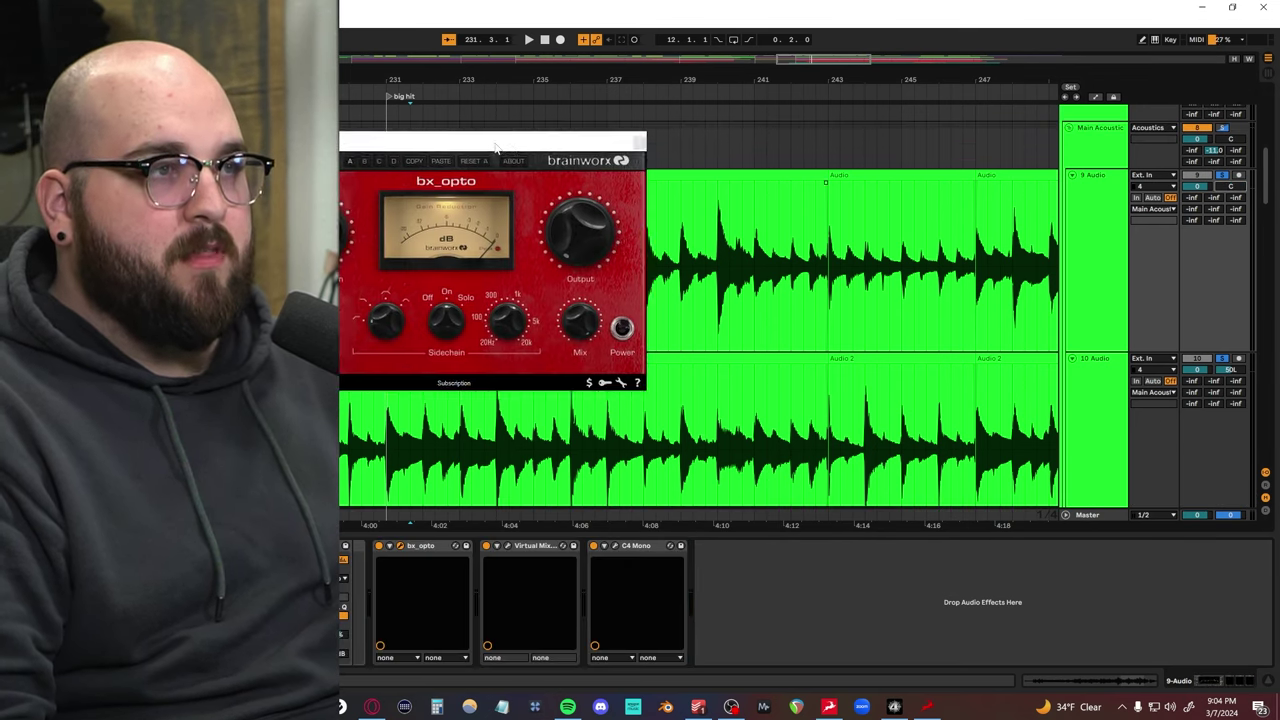
drag(495, 142, 722, 187)
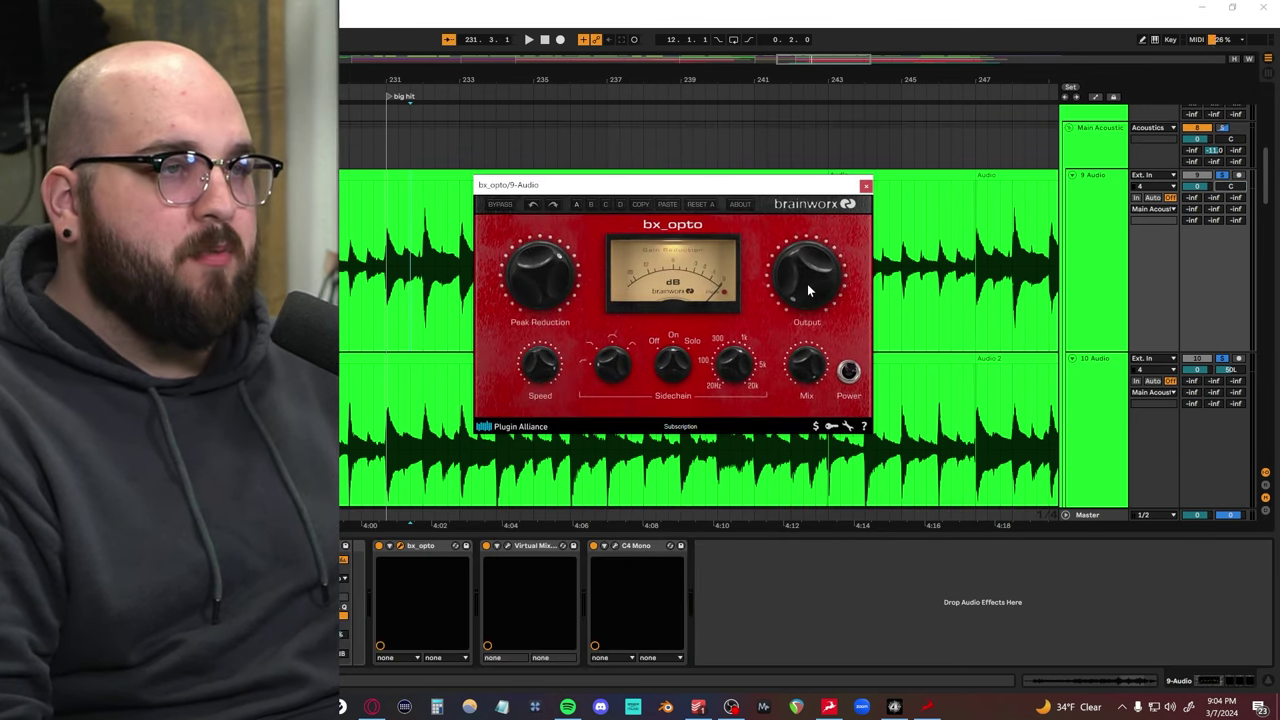
key(space)
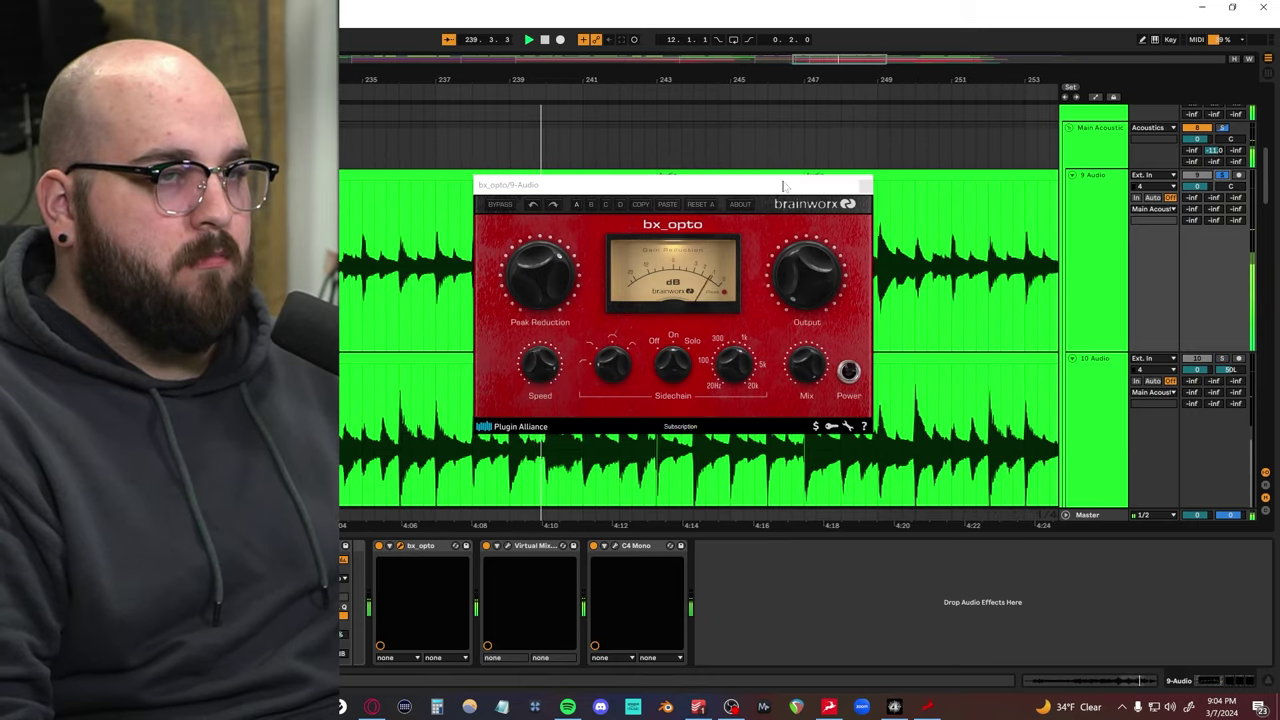
click(865, 186)
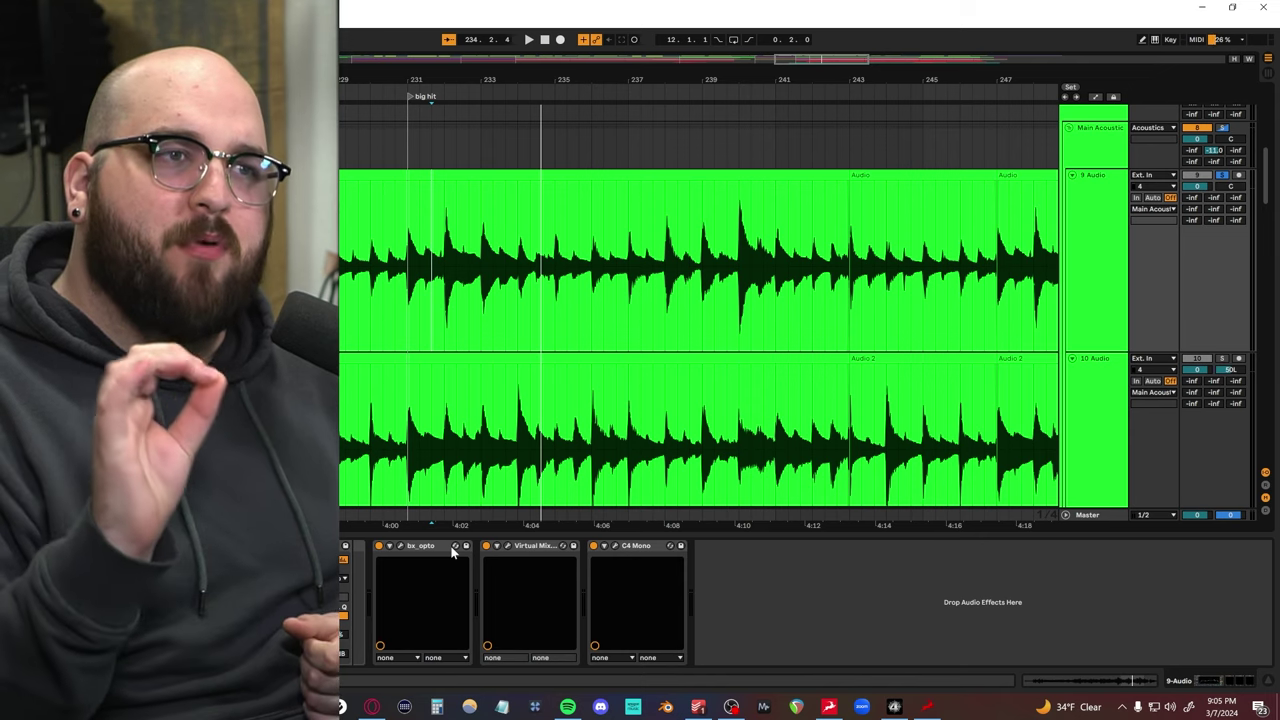
Step: Inspect the Virtual Mix Rack modules on the 9 Audio track, bringing the plugin window into view and closing it
click(455, 546)
drag(623, 78, 644, 96)
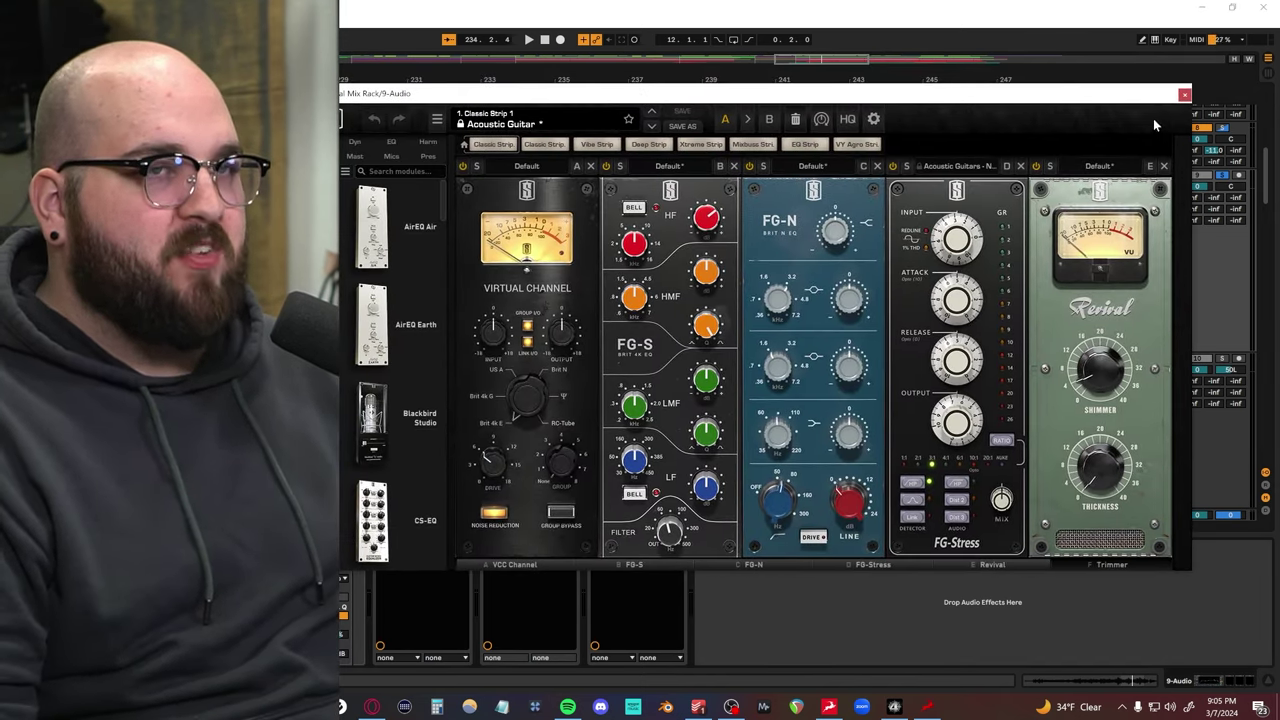
click(1184, 95)
Step: Inspect the C4 Mono multiband settings on the 9 Audio track during playback and close the plugin window
click(605, 546)
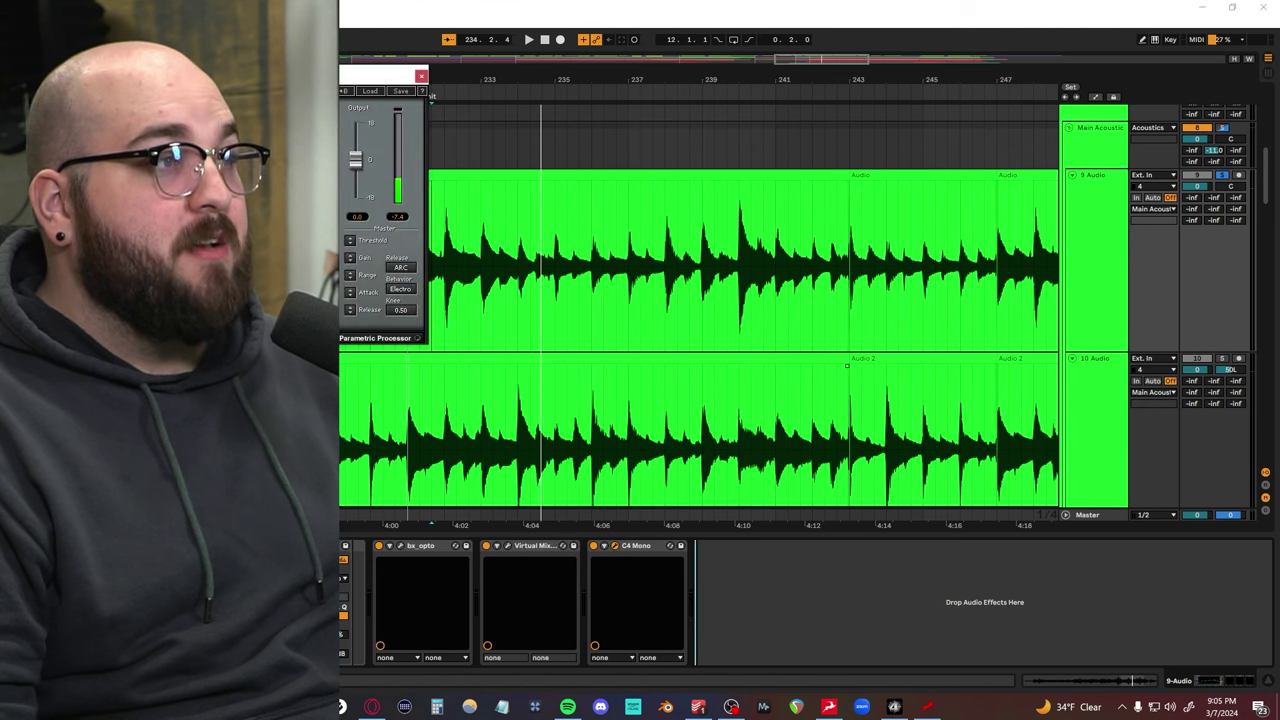
drag(456, 127, 760, 187)
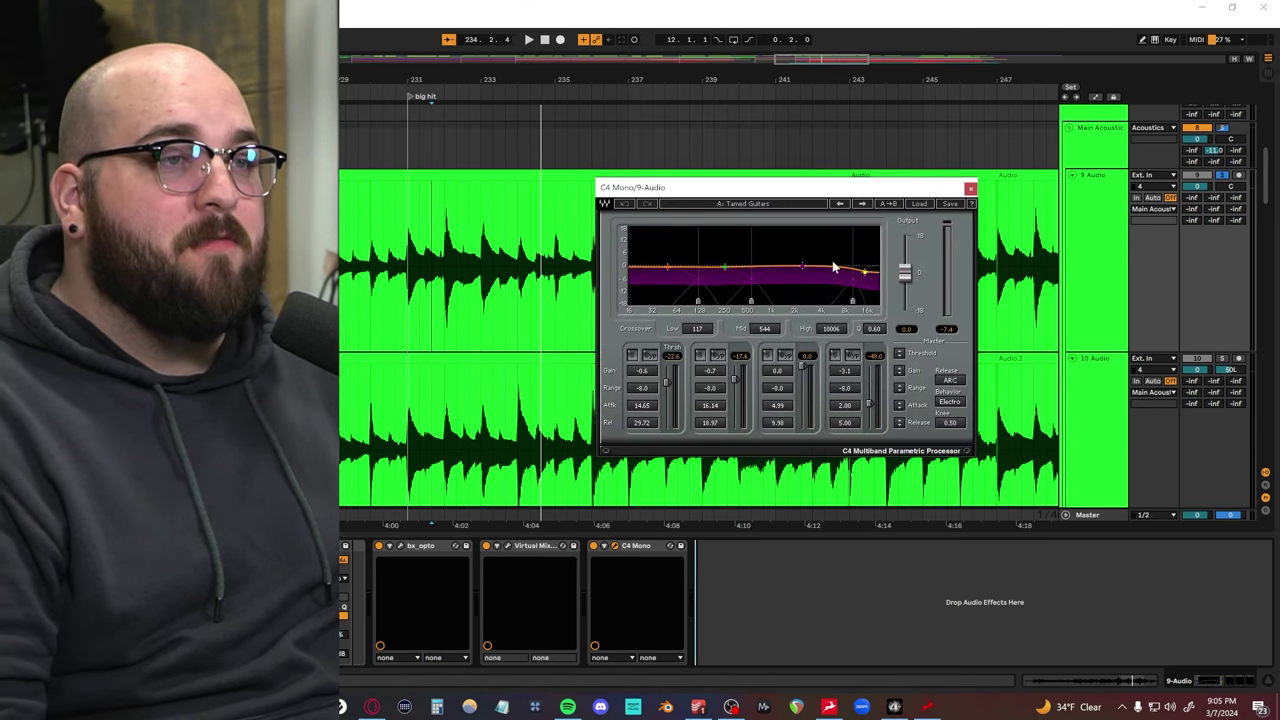
key(space)
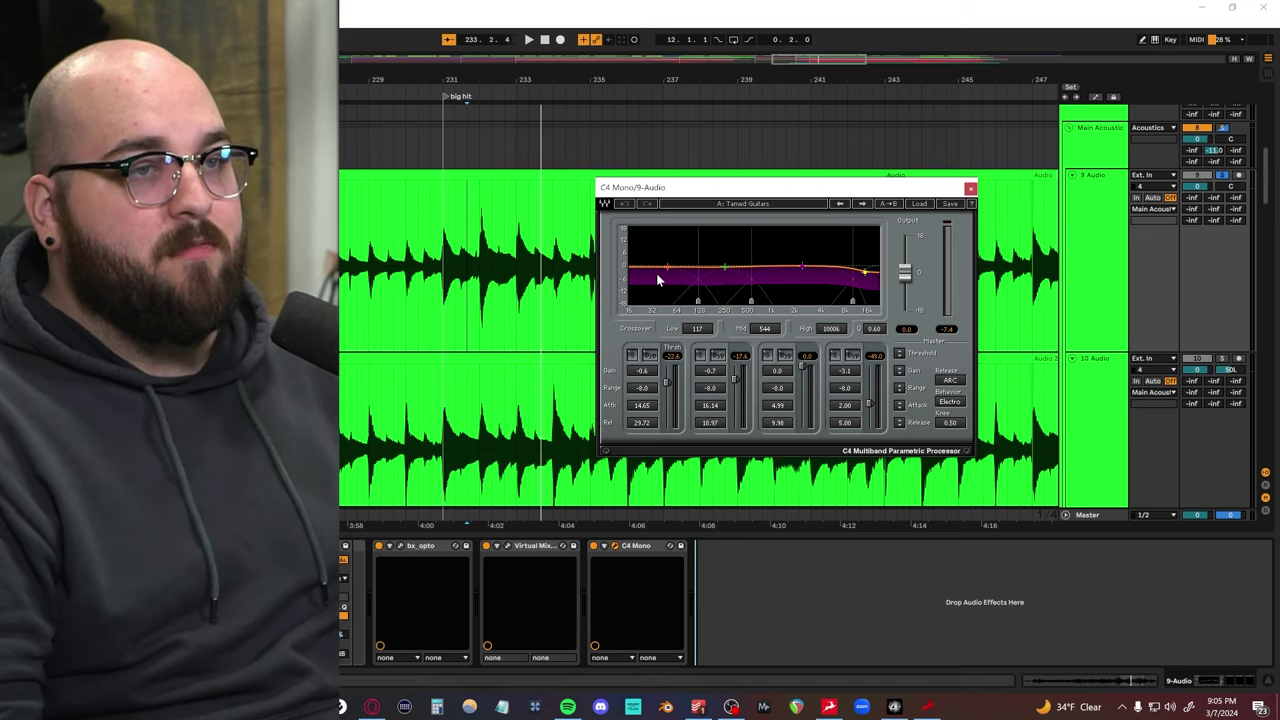
key(space)
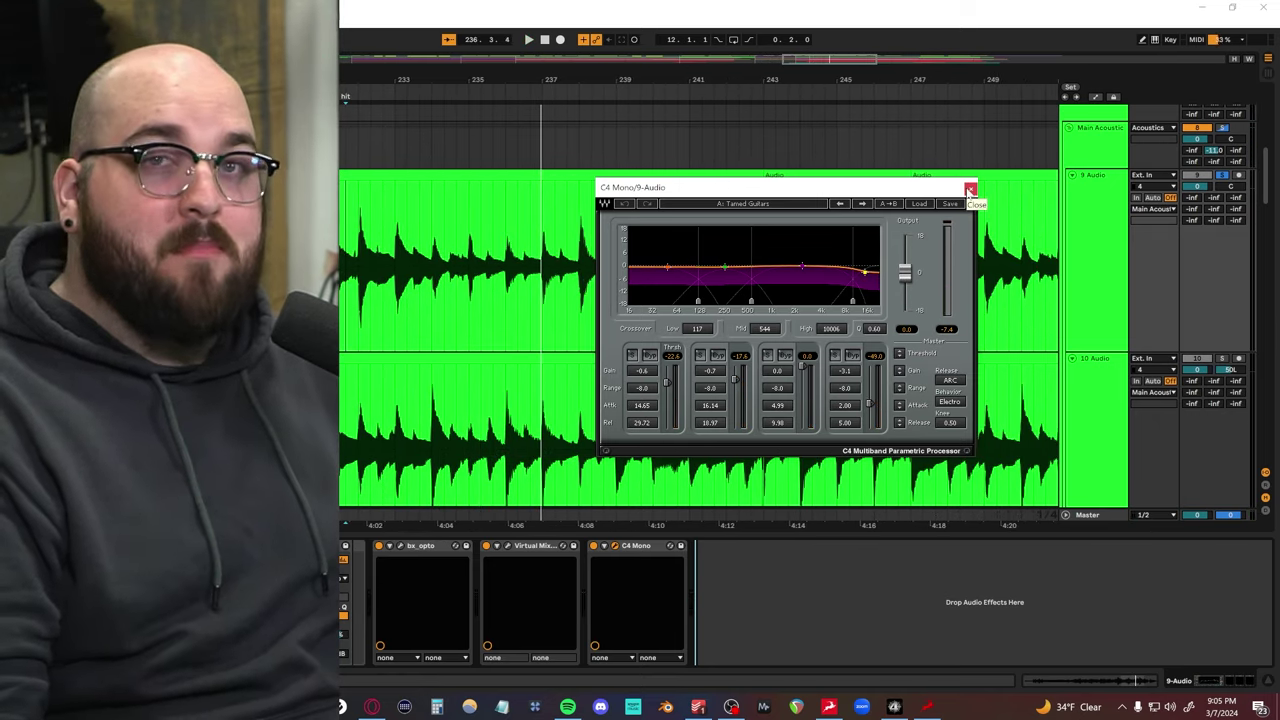
click(969, 189)
Step: Solo the Acoustic Lead track and play its part from the big hit
scroll(1110, 418, down, 2)
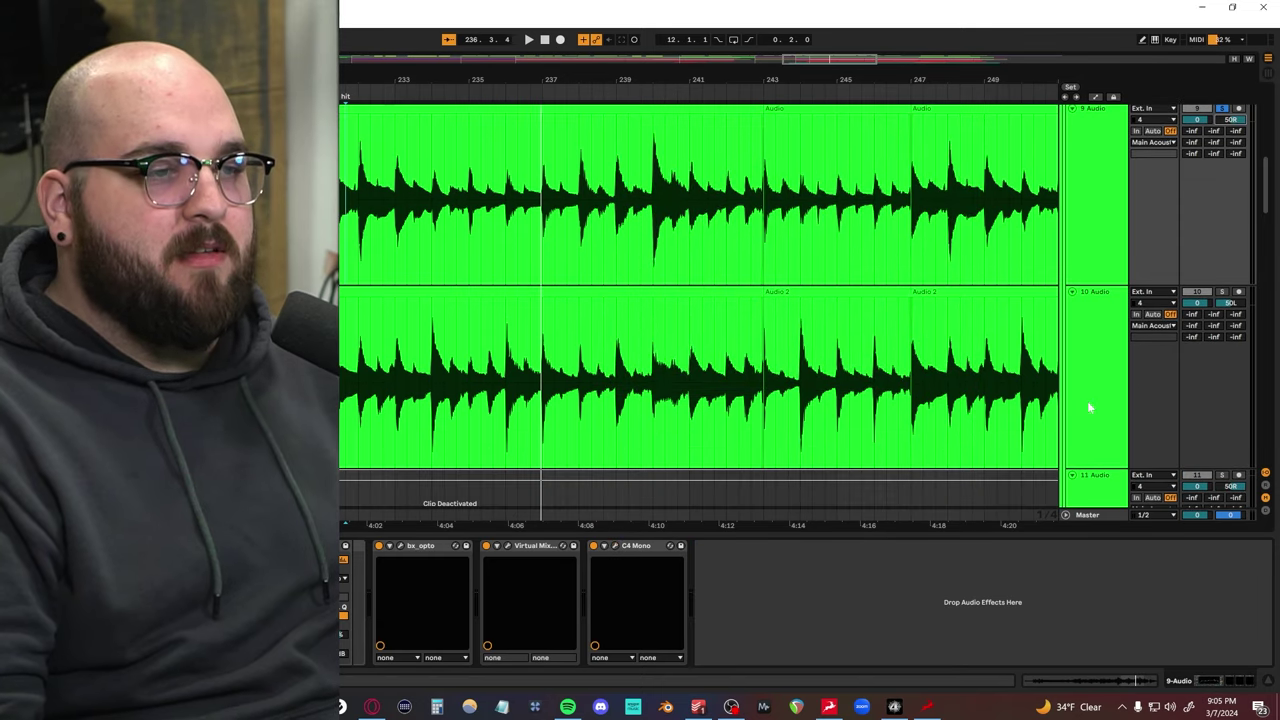
click(1090, 407)
scroll(1092, 405, down, 2)
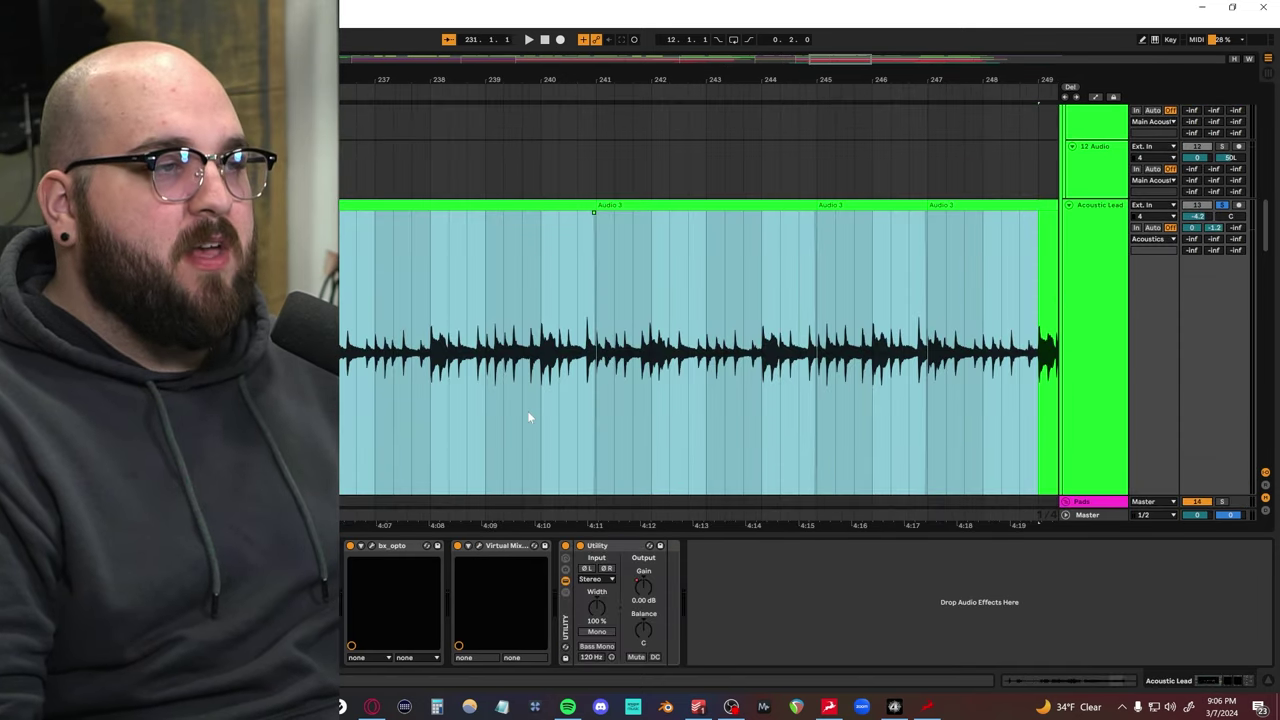
scroll(529, 416, down, 3)
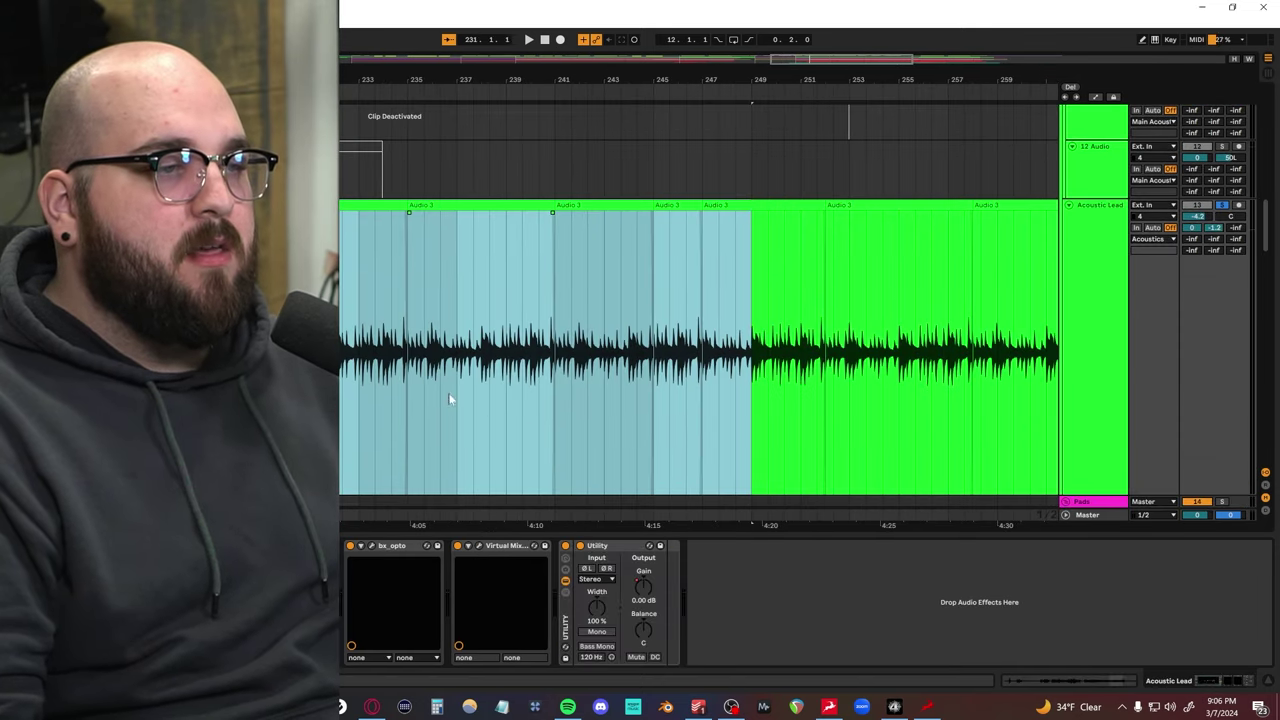
key(Left)
key(space)
scroll(426, 383, up, 5)
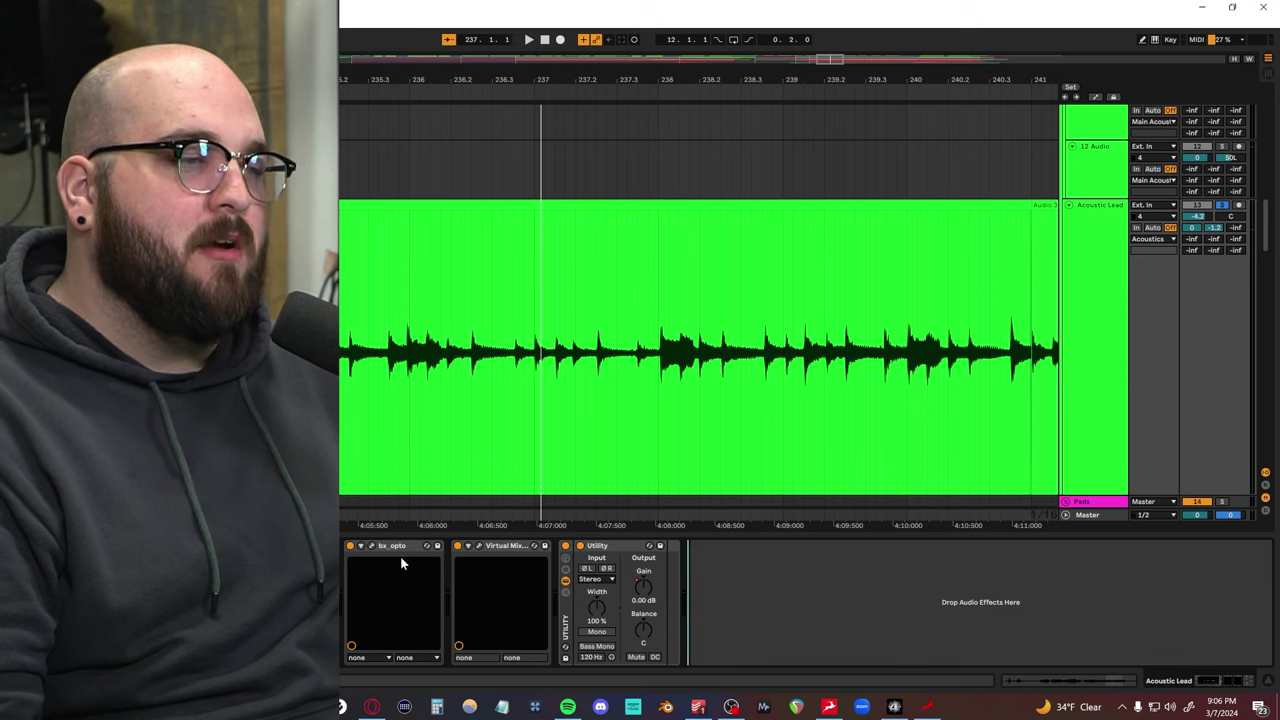
Step: Inspect the bx_opto compressor on the Acoustic Lead track, moving its window into full view
click(371, 547)
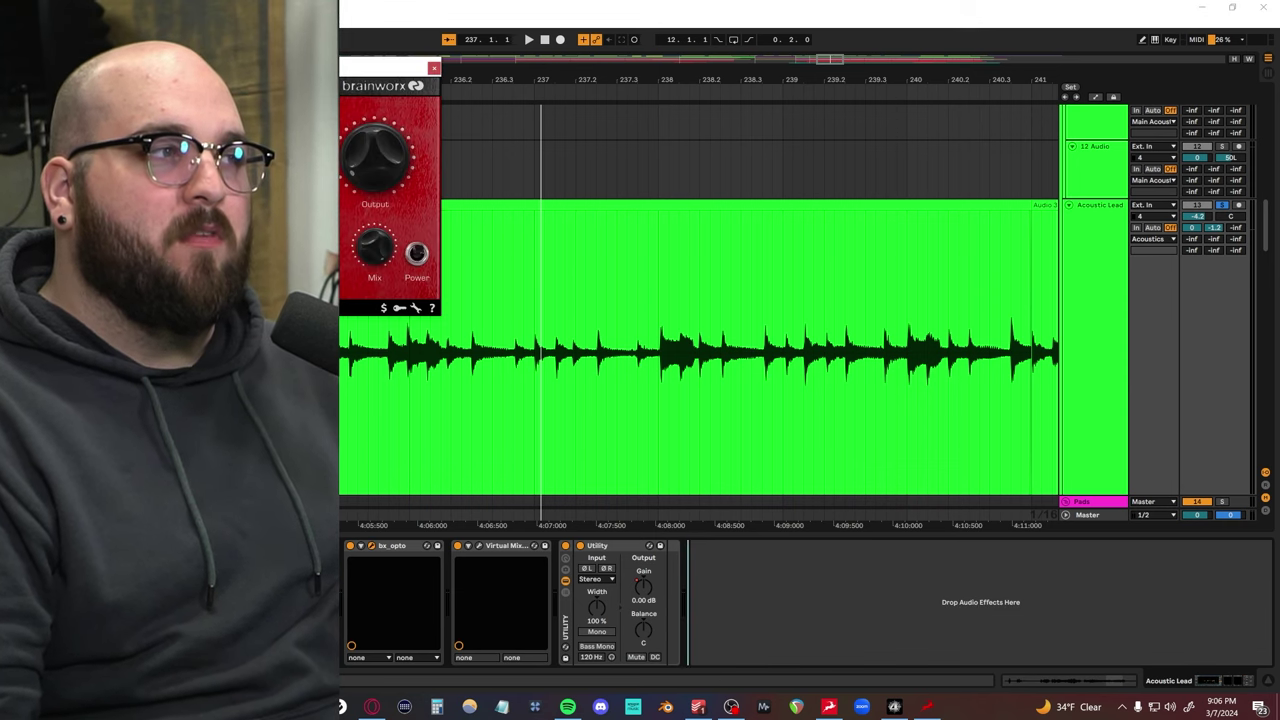
drag(213, 69, 672, 222)
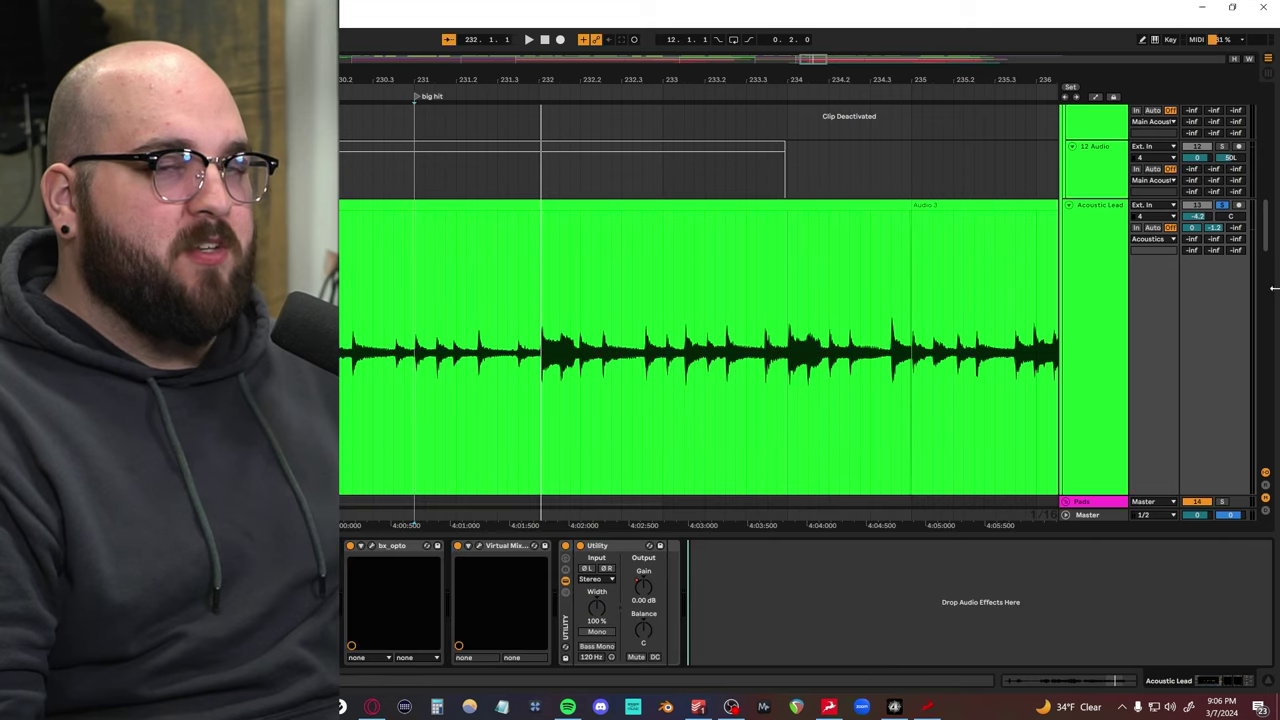
scroll(1072, 325, up, 1)
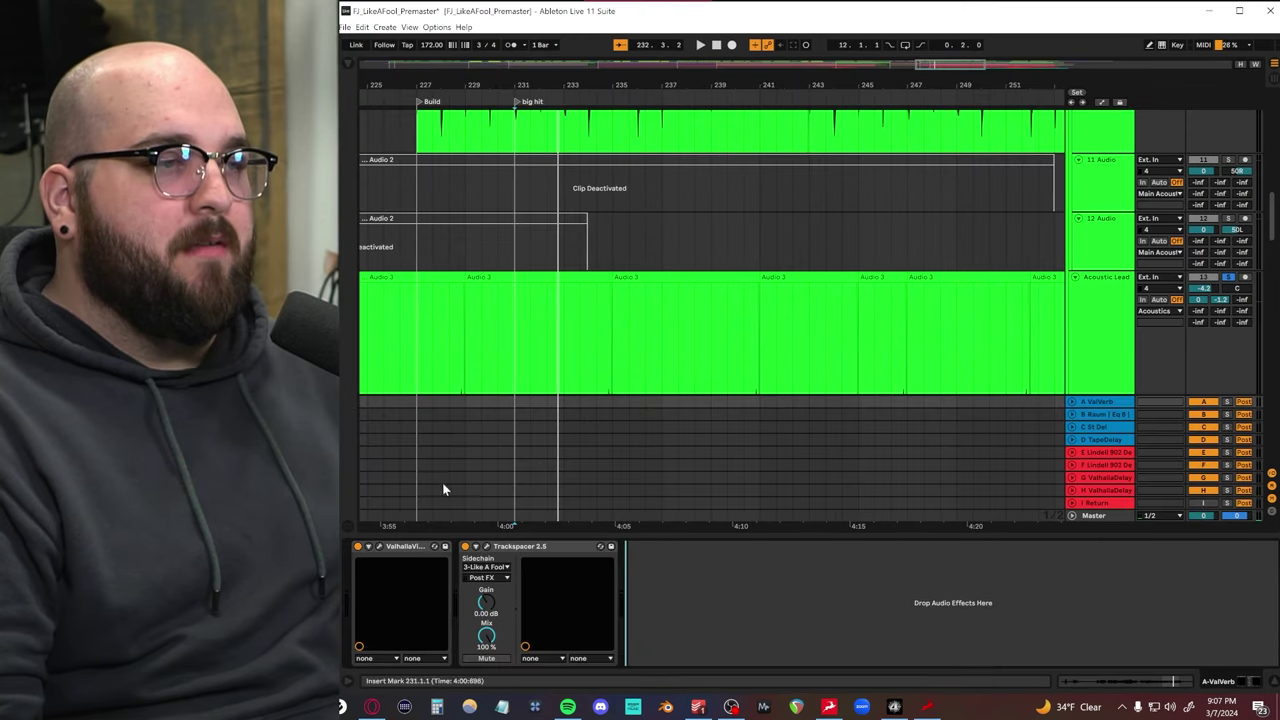
Step: Solo the return tracks from A ValVerb through D TapeDelay and play the section from the big hit
click(350, 66)
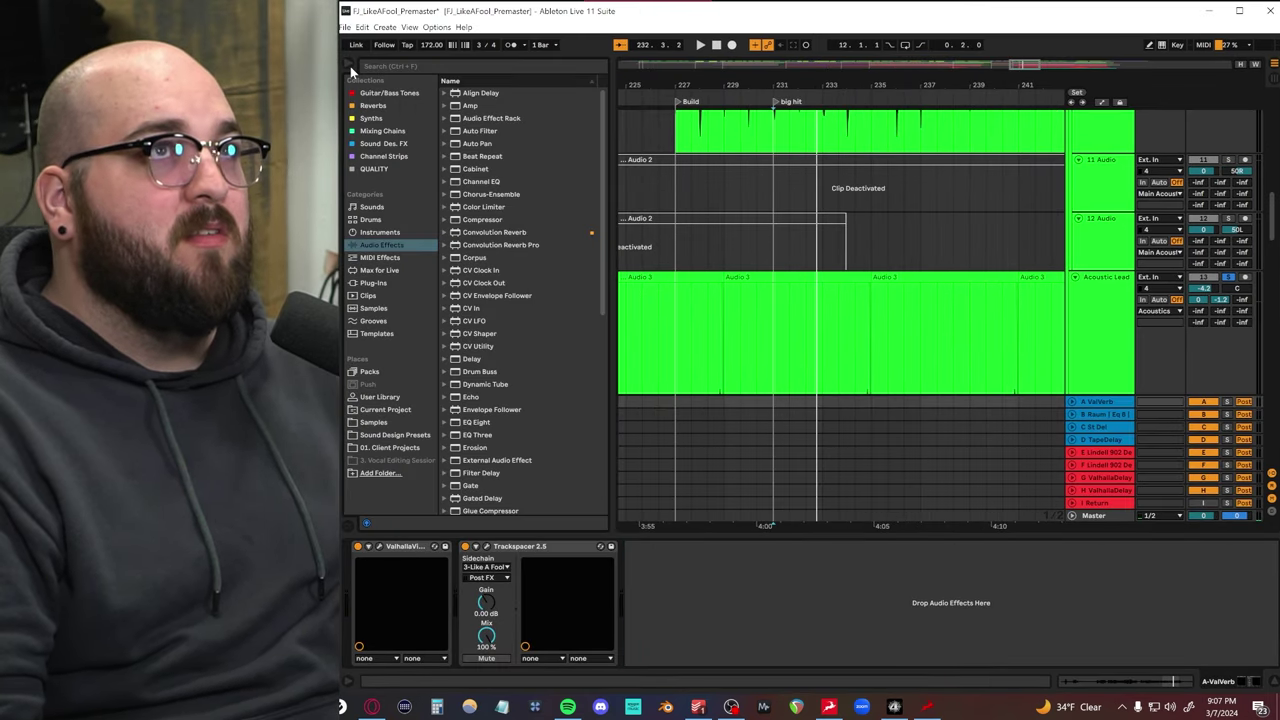
click(1110, 440)
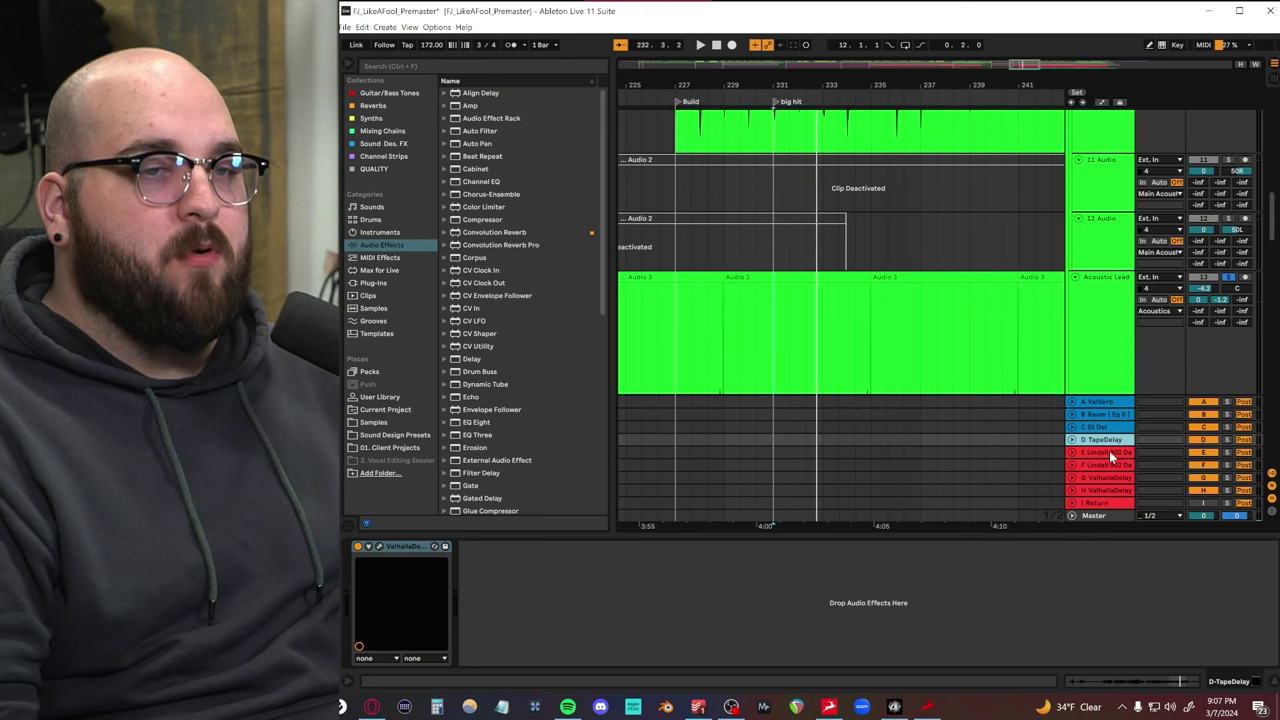
click(1109, 453)
click(1105, 441)
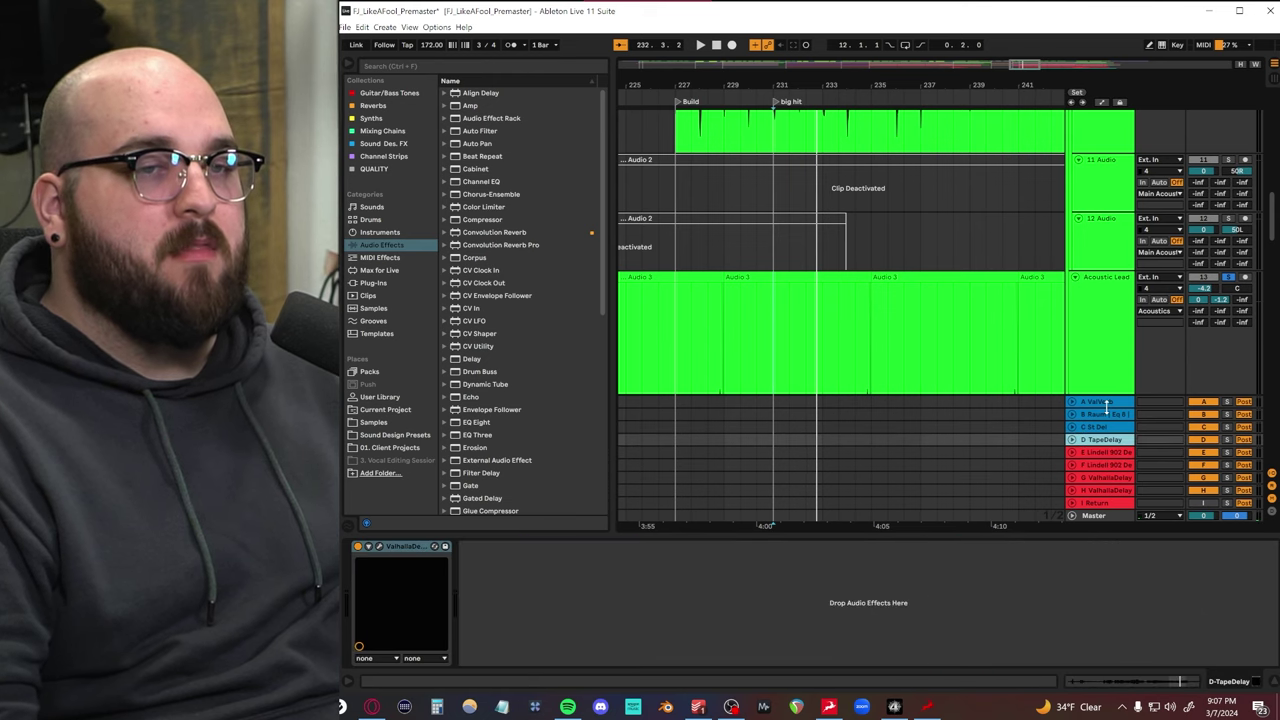
click(1105, 402)
click(1226, 402)
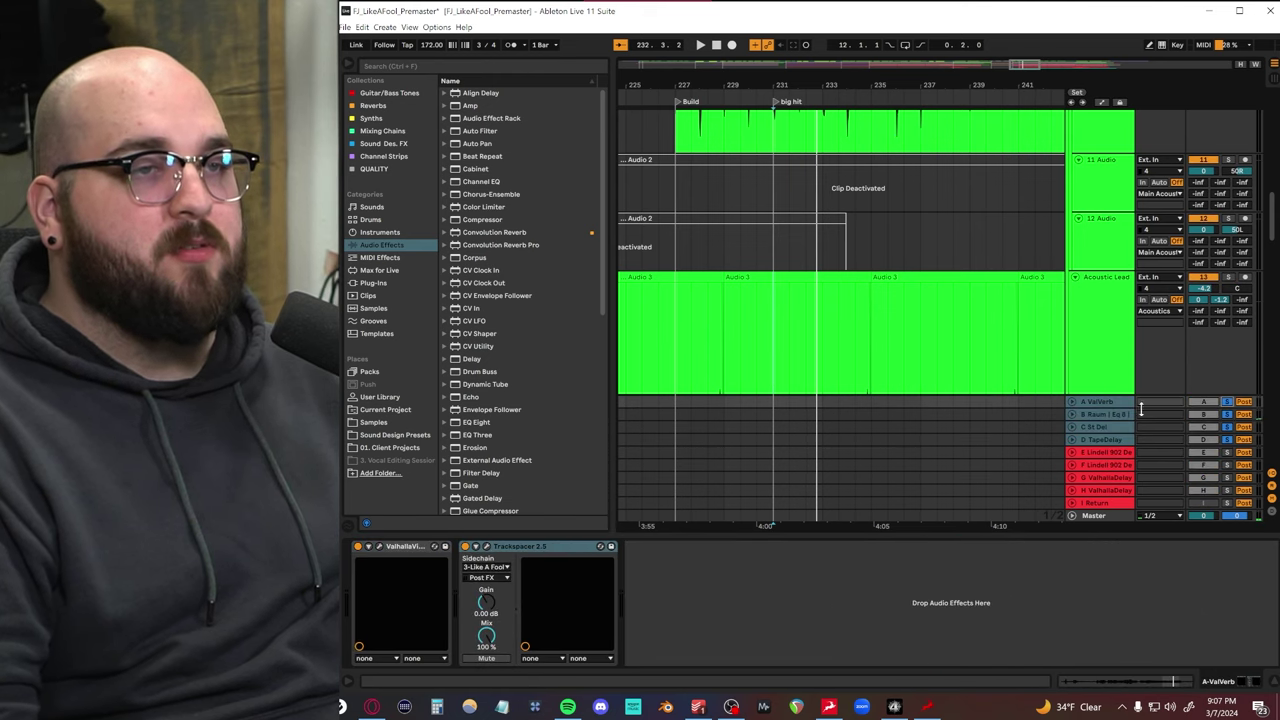
key(space)
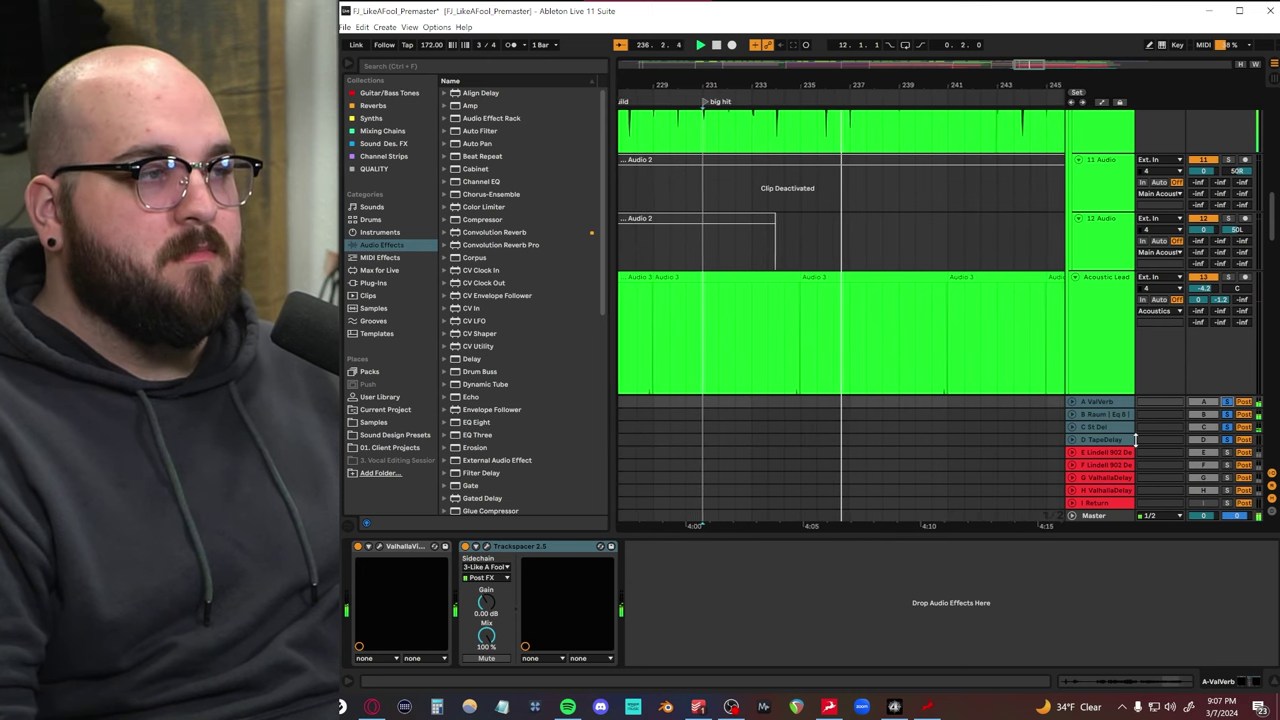
Step: Inspect the ValhallaVintageVerb settings on return A, stop playback and close the plugin window
key(ctrl+alt+p)
drag(751, 233, 800, 247)
key(space)
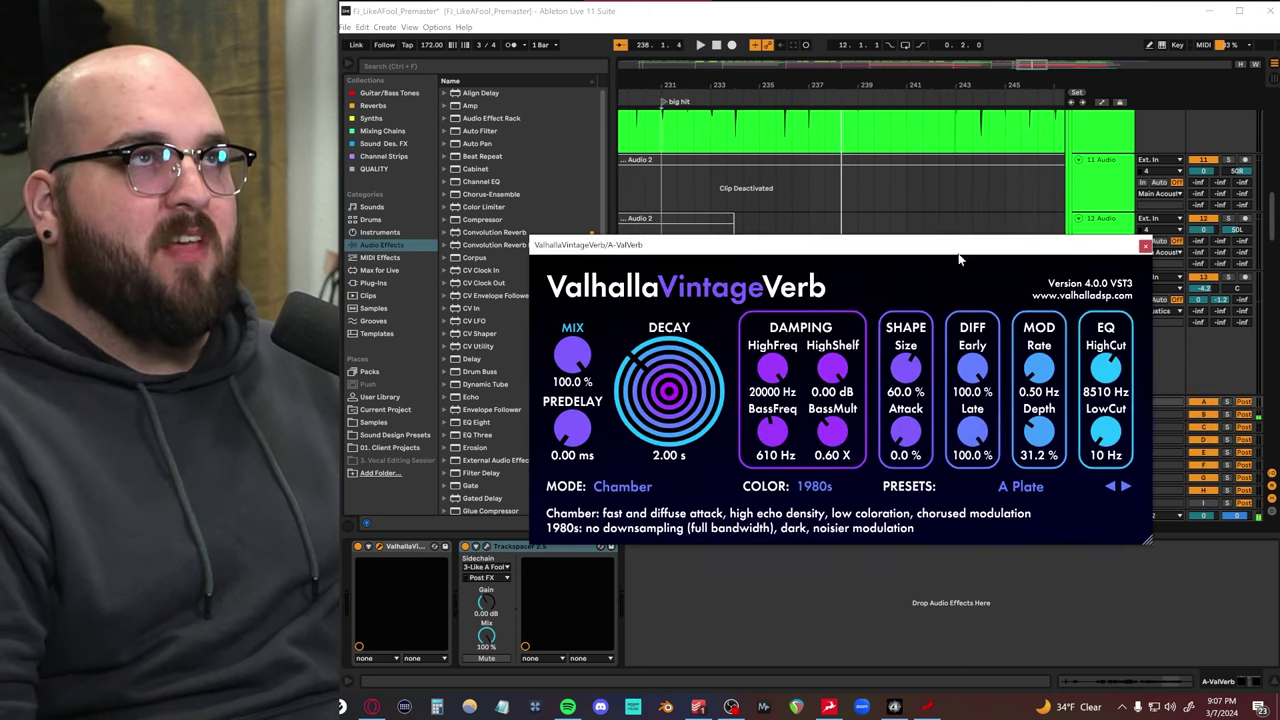
click(1145, 245)
Step: Inspect the device chains on the Raum, St Del and TapeDelay return tracks
click(1103, 415)
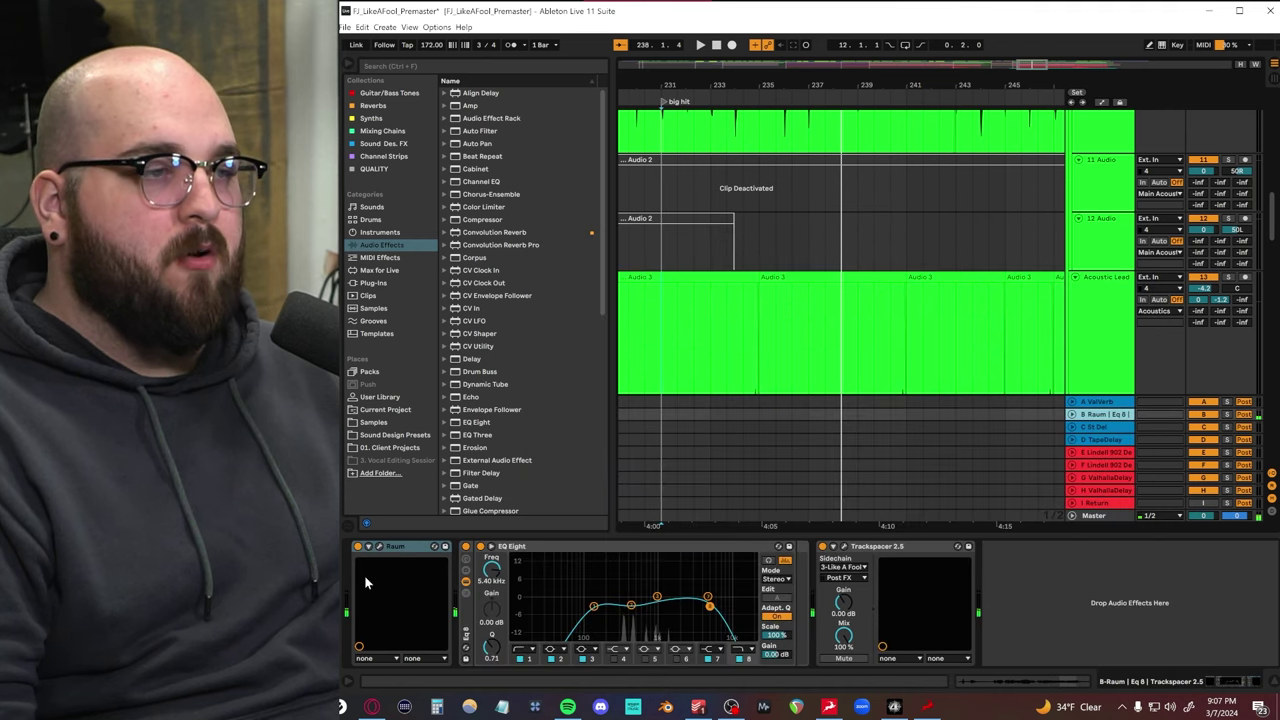
click(1100, 432)
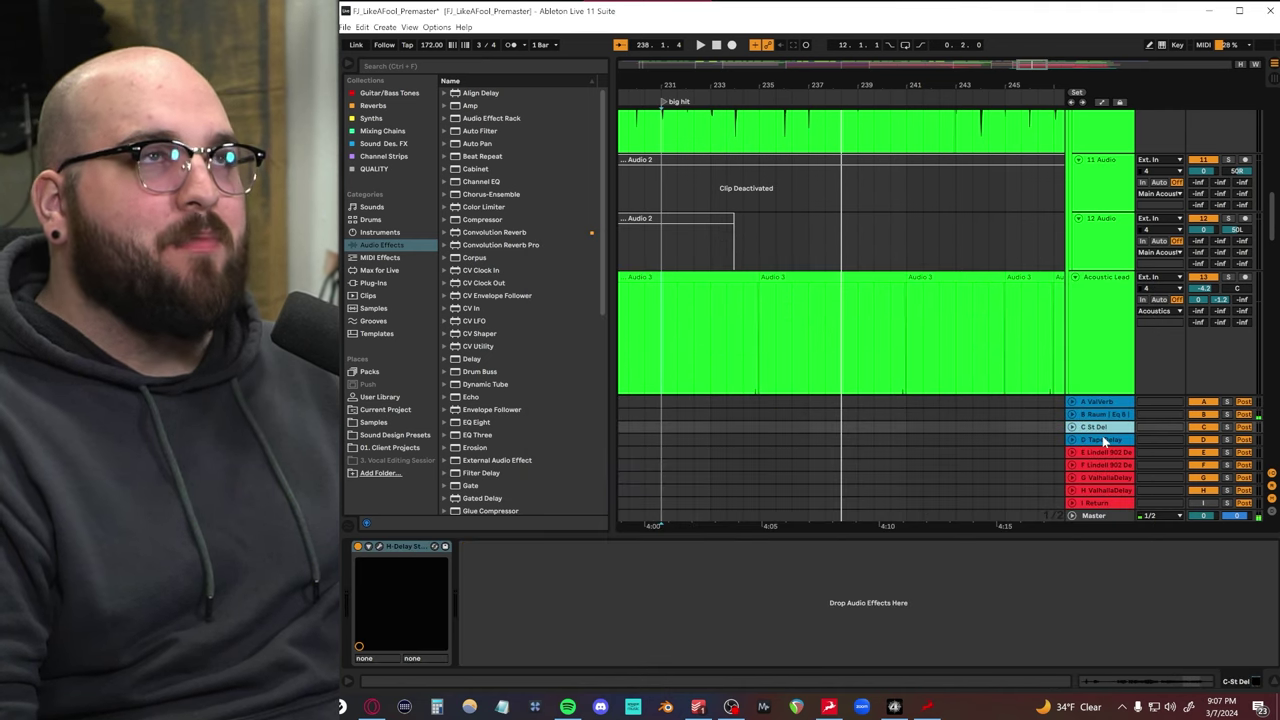
click(1104, 440)
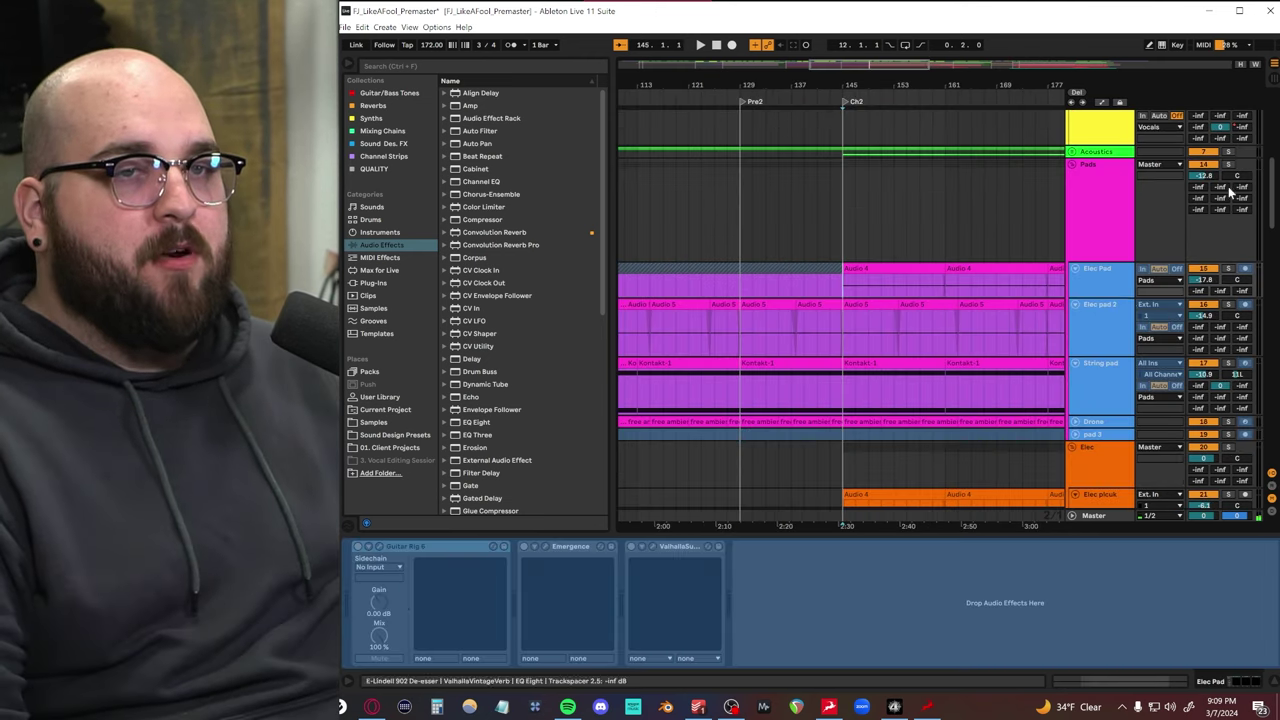
Step: Play the Pads group's tracks from the Ch2 marker
scroll(1121, 266, down, 4)
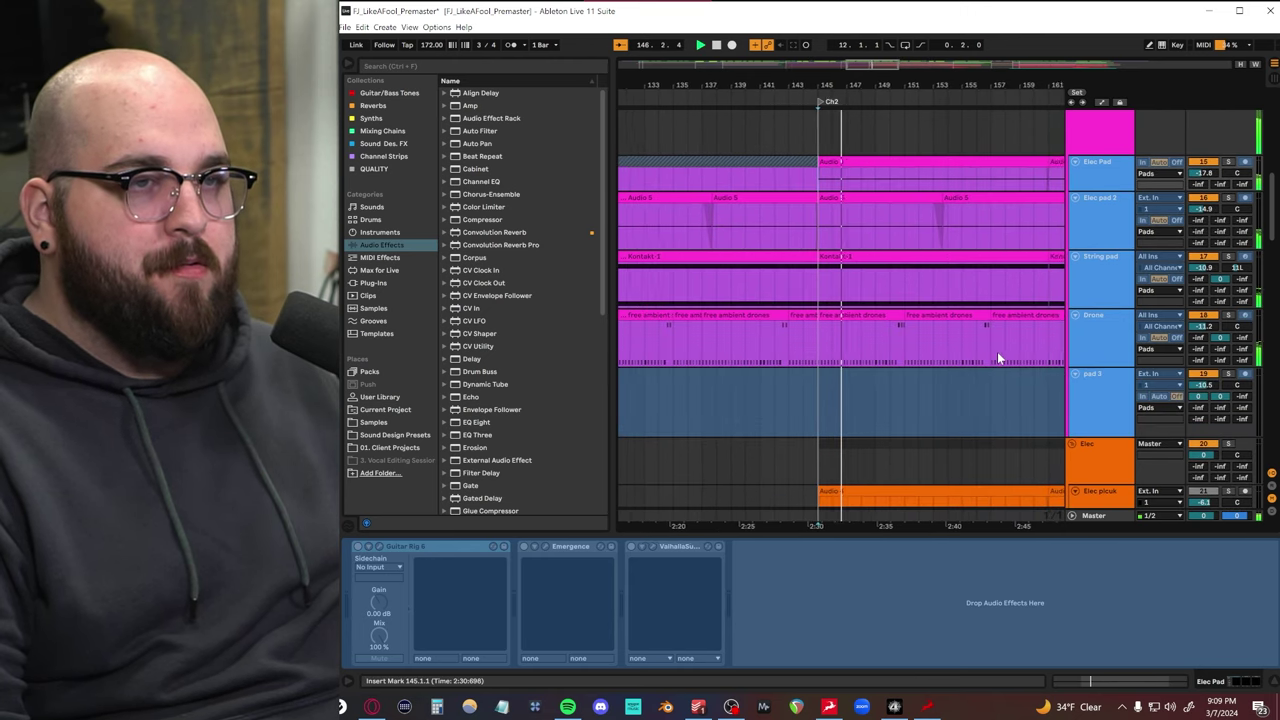
key(plus)
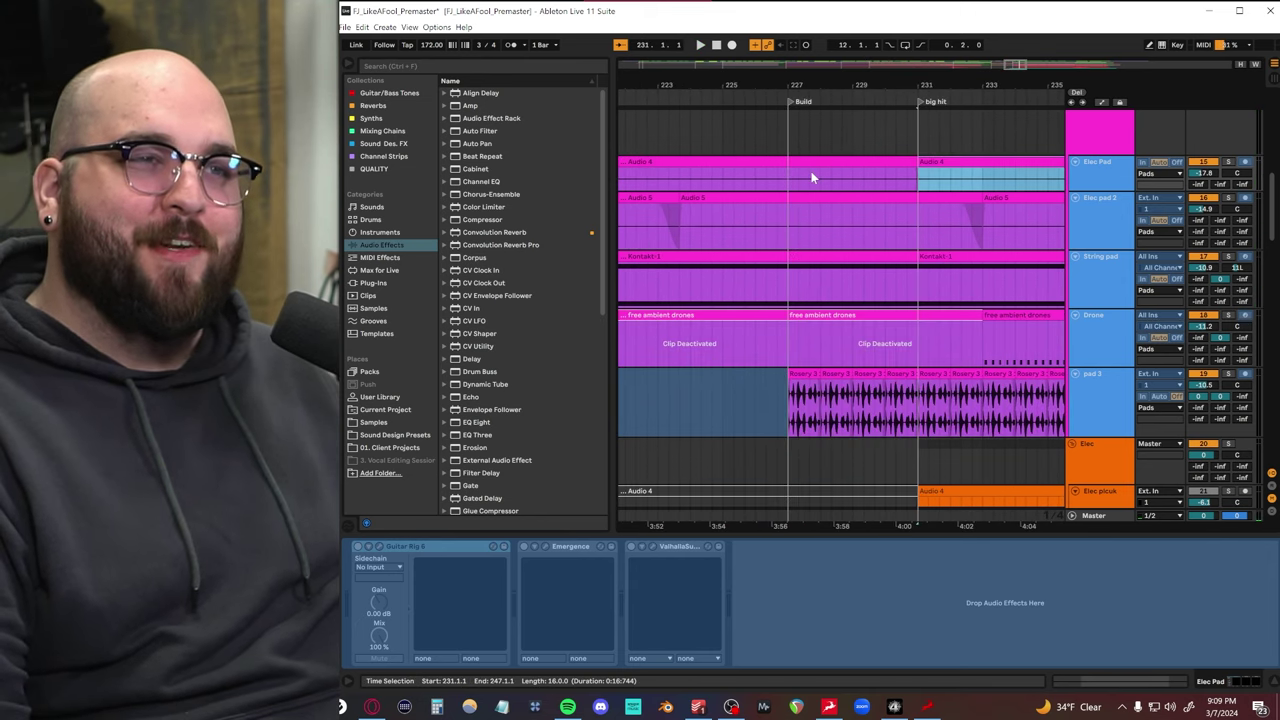
Step: Unfreeze the pad tracks and play the soloed Elec Pad track from the big hit
click(901, 188)
click(1082, 222)
click(1109, 294)
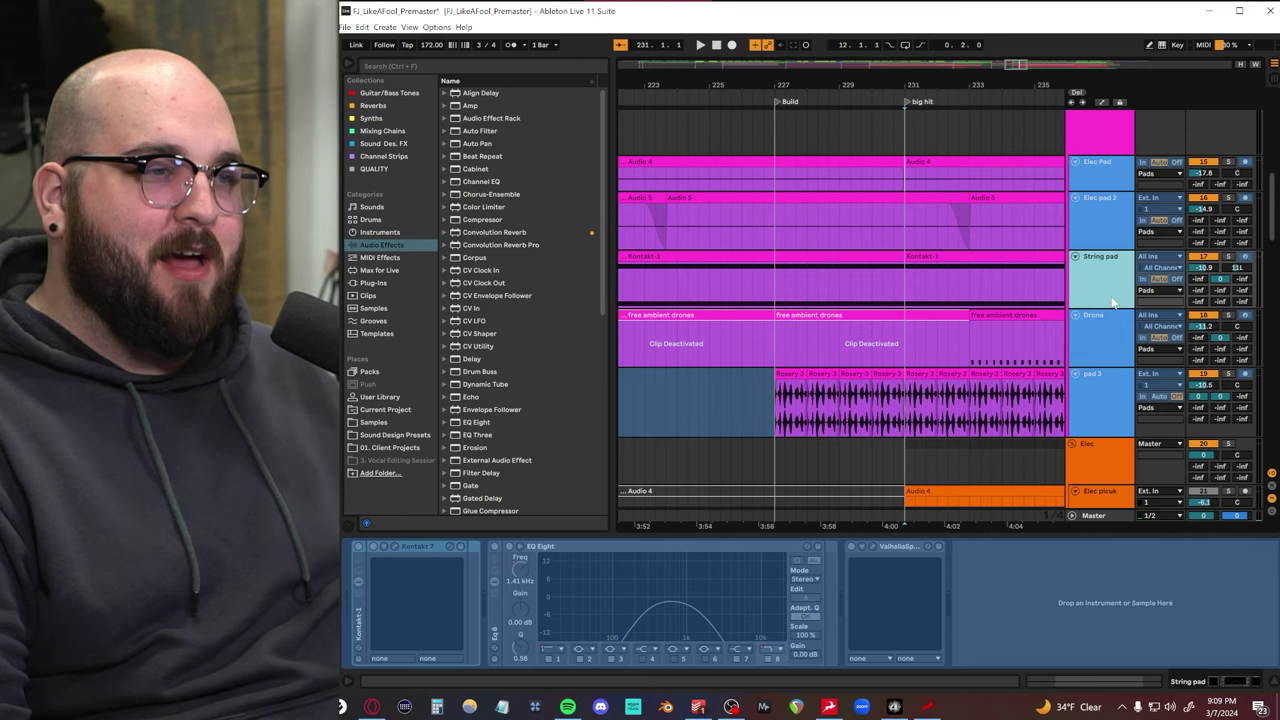
click(1126, 347)
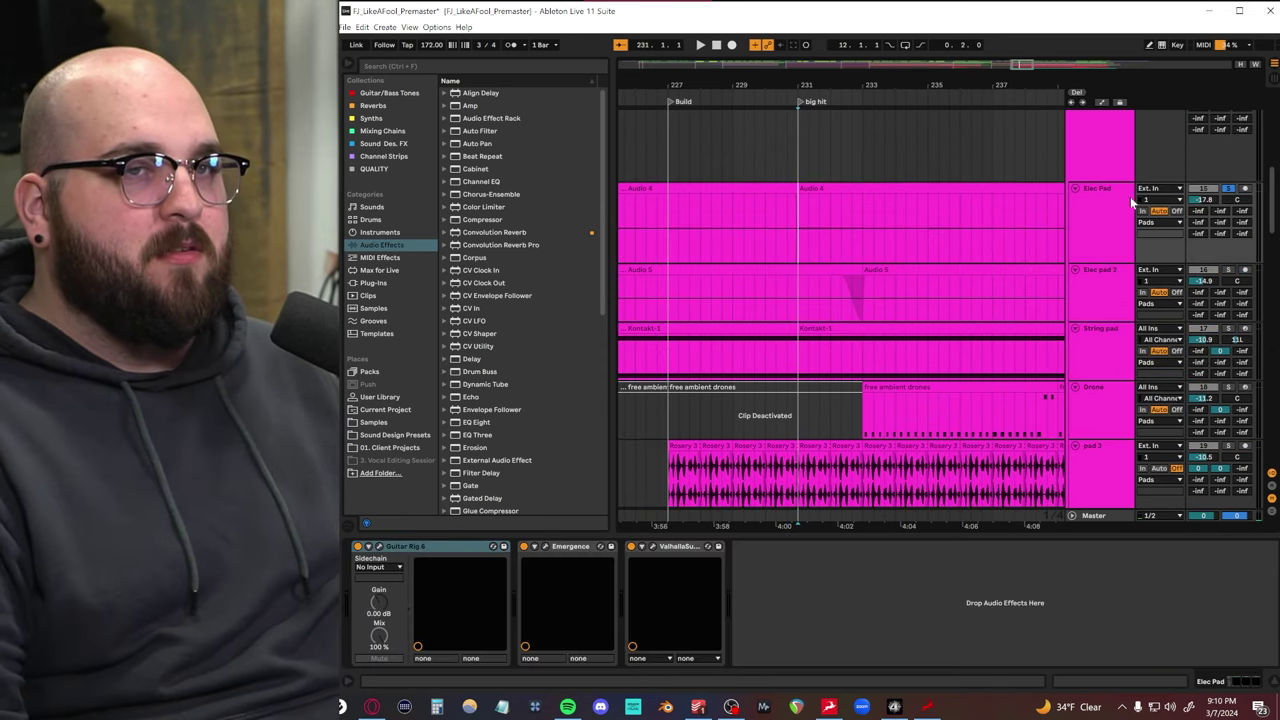
key(space)
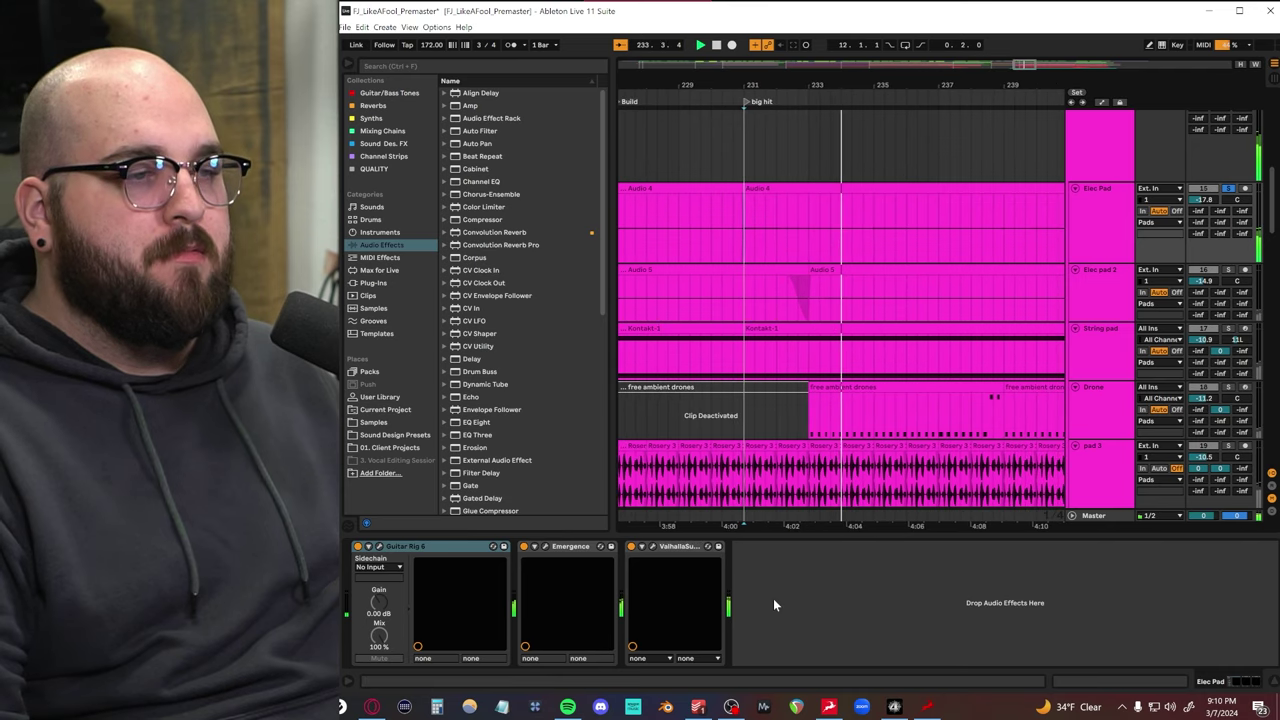
Step: Bypass Emergence and ValhallaSupermassive on the Elec Pad track, check its Guitar Rig 6 settings and play the track
click(676, 546)
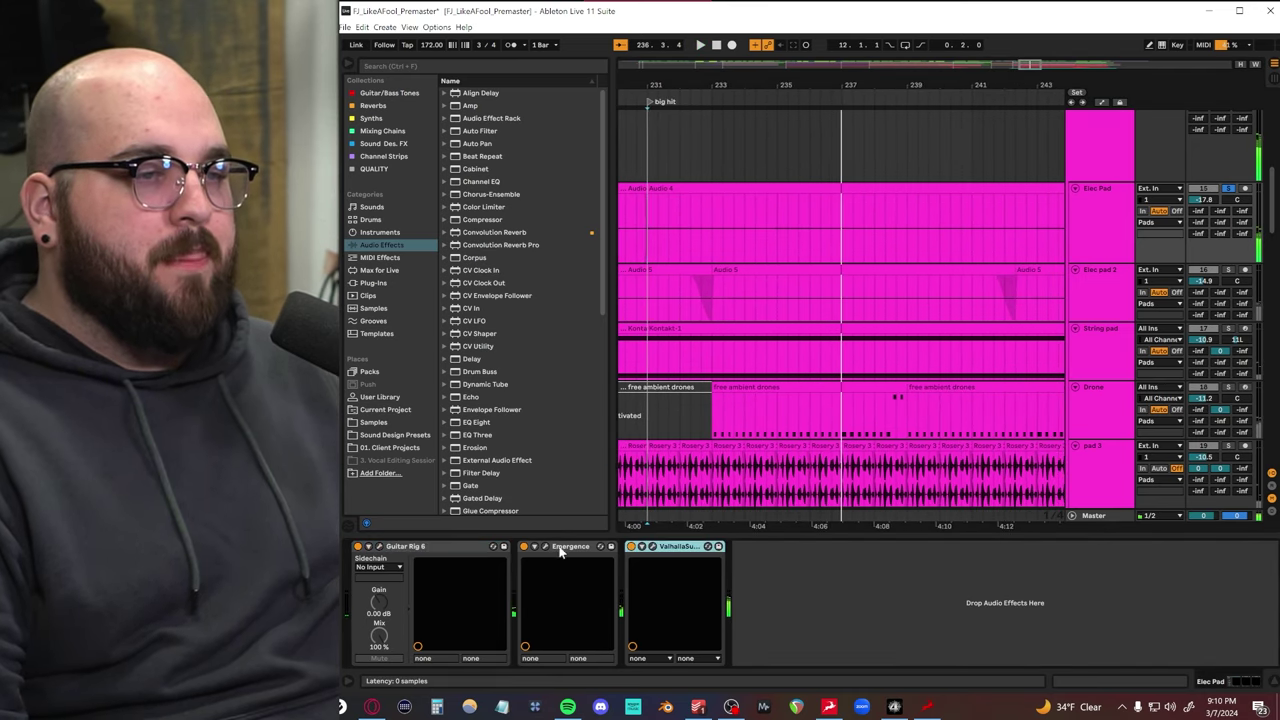
key(0)
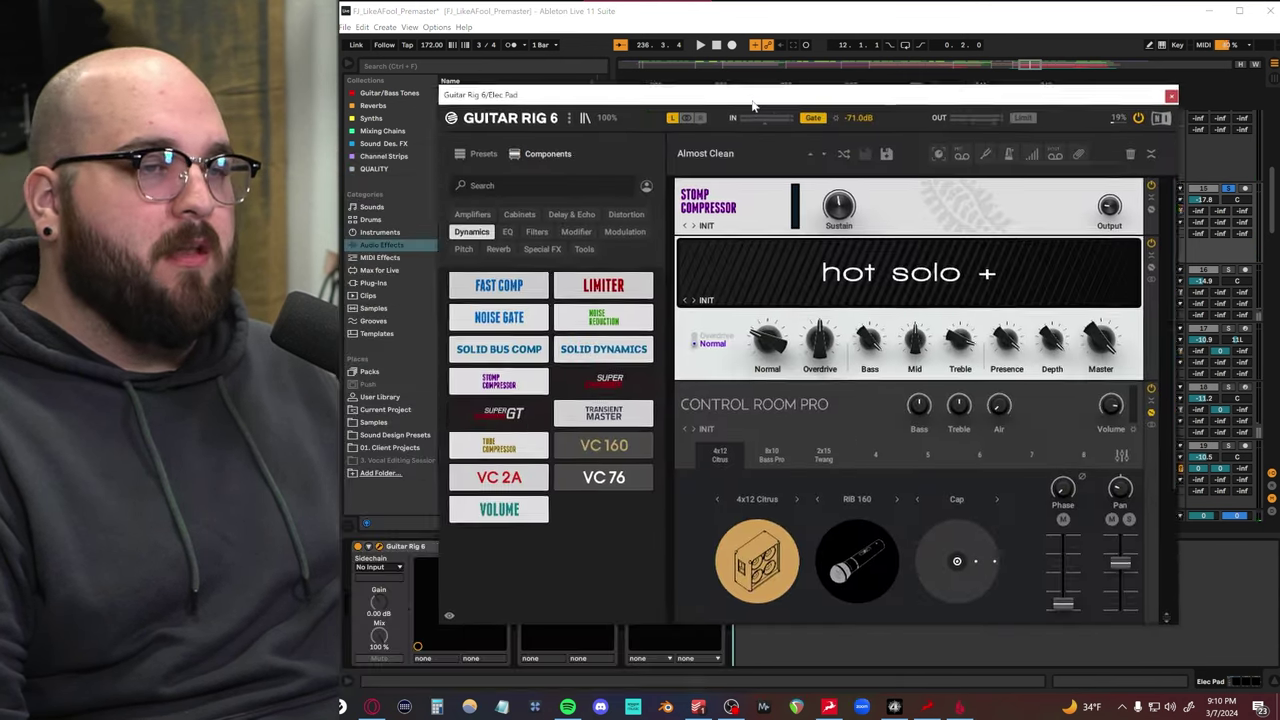
drag(754, 101, 784, 89)
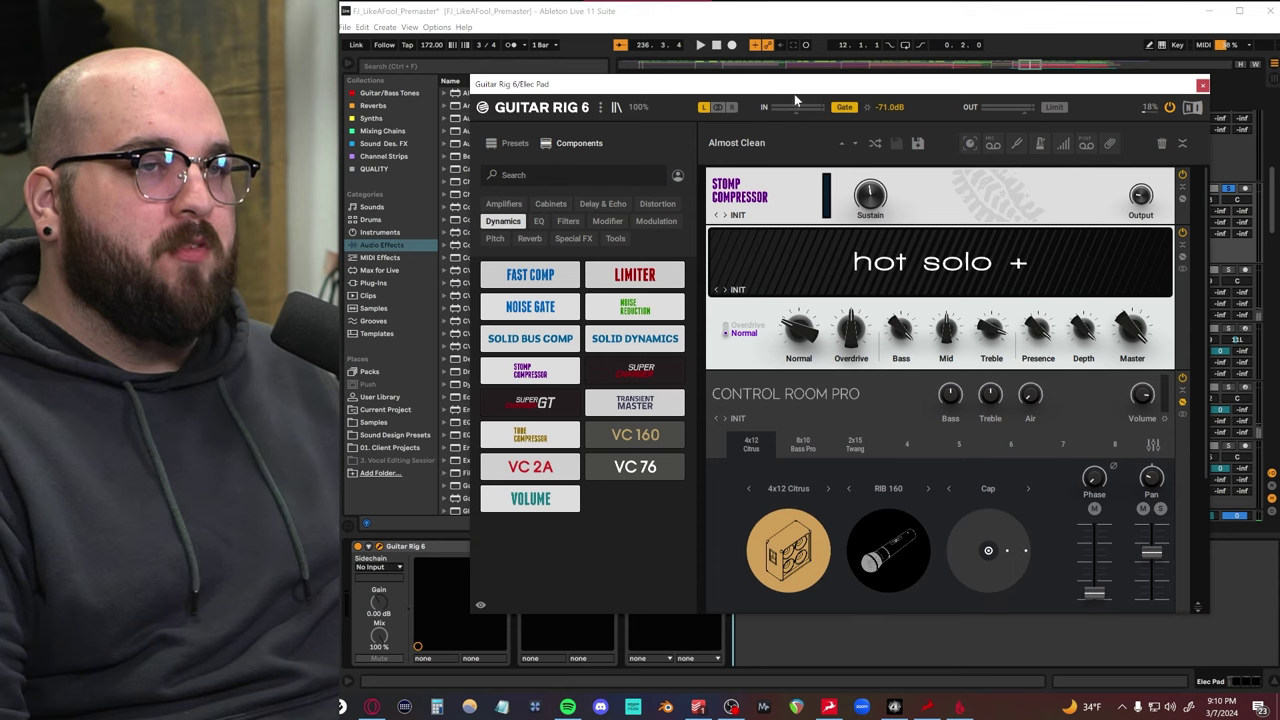
click(1202, 84)
key(space)
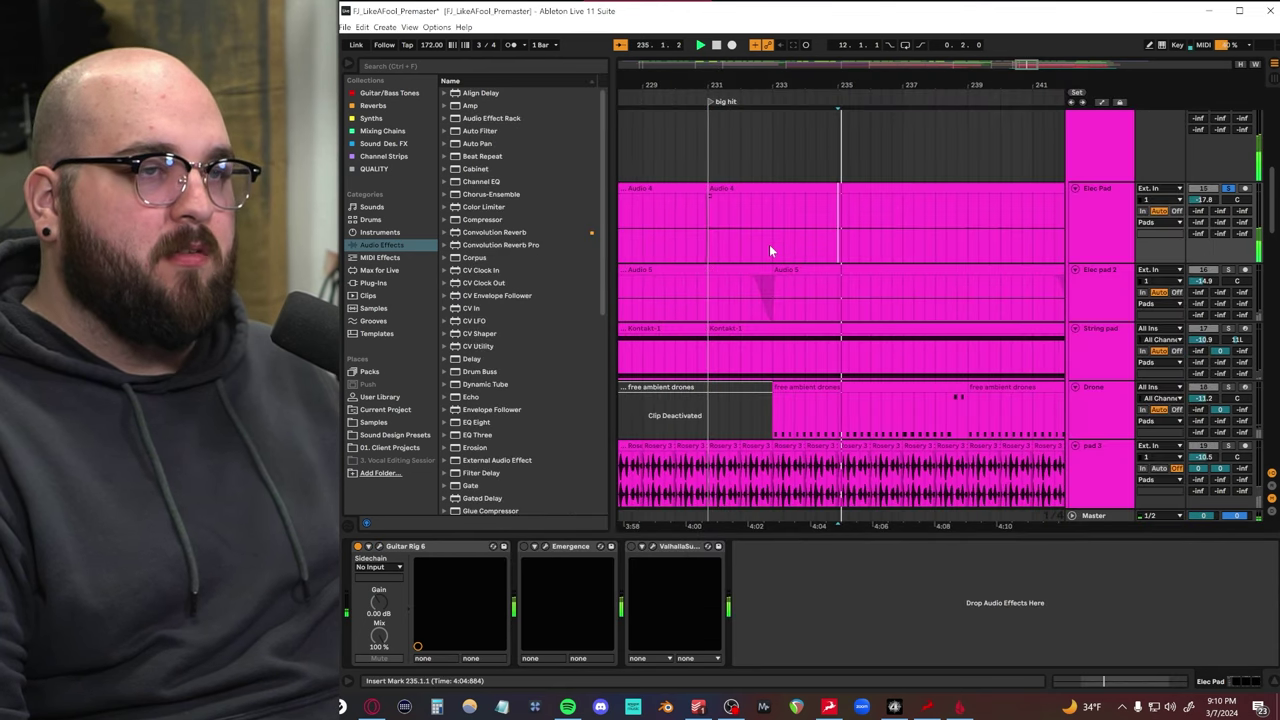
scroll(769, 244, up, 3)
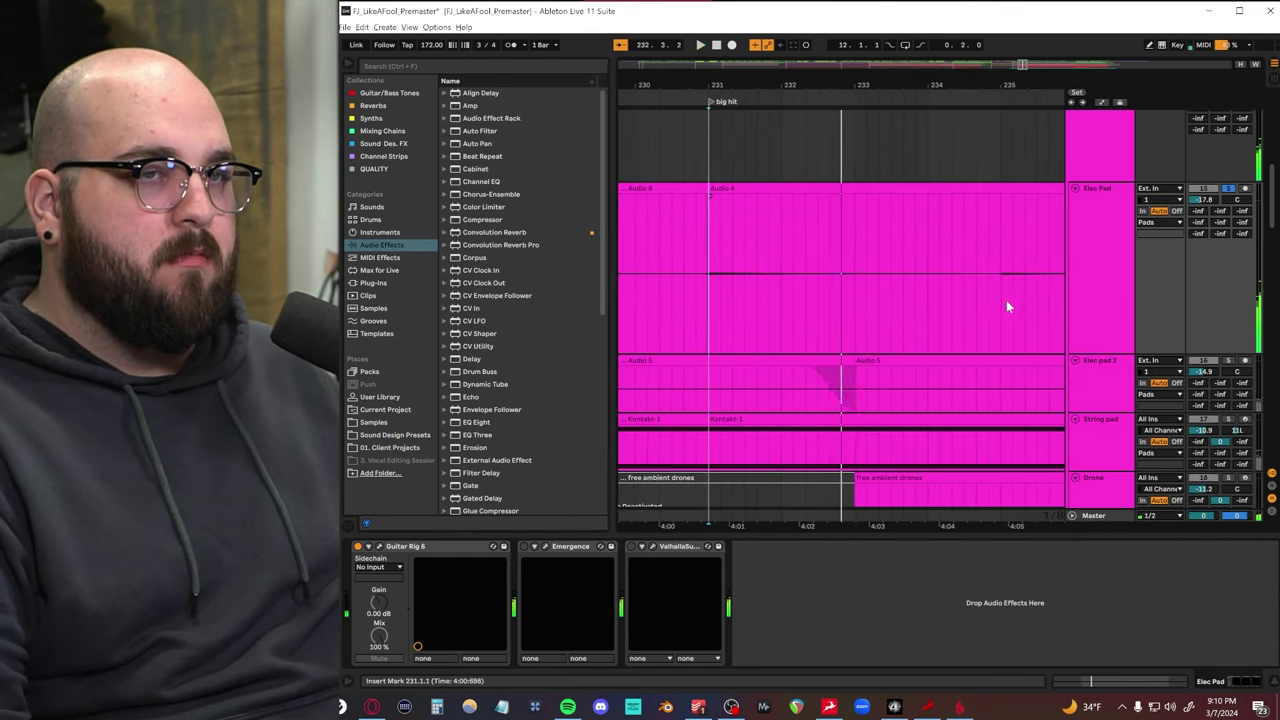
Step: Turn Emergence back on for the Elec Pad track, inspect its stream settings and close the plugin window
click(545, 546)
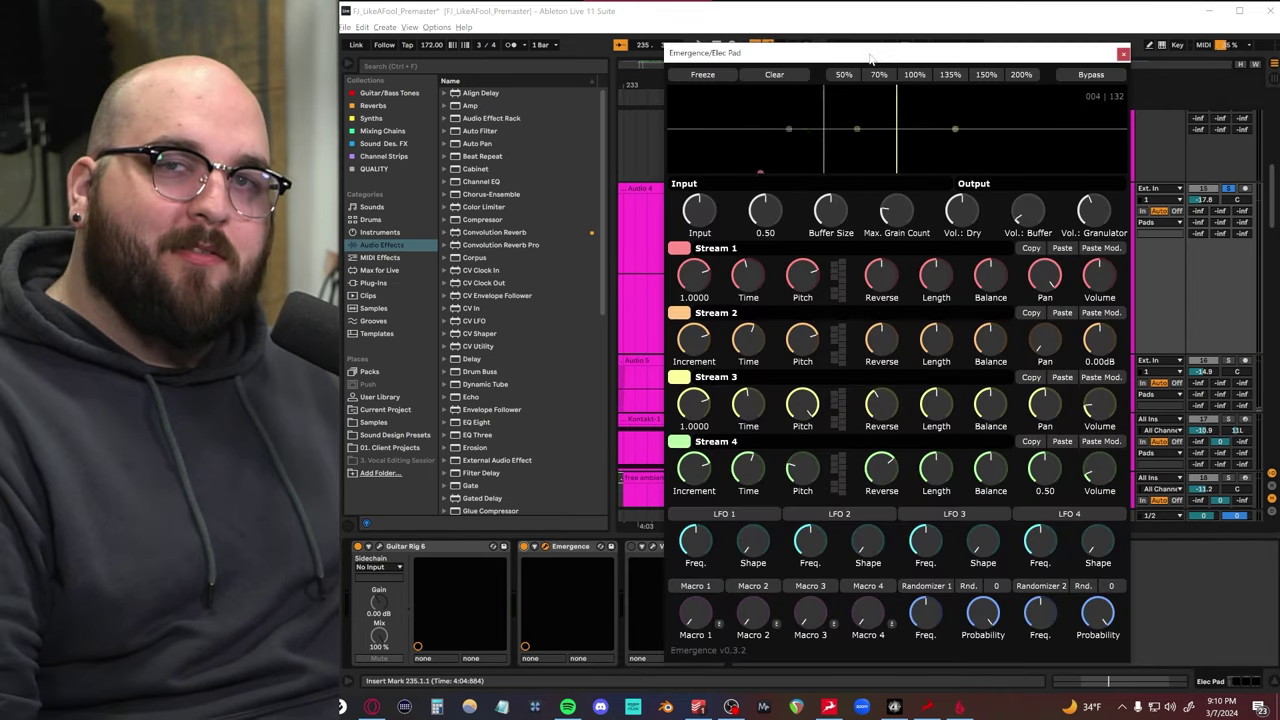
mouse_move(869, 57)
mouse_down()
mouse_move(840, 51)
mouse_move(854, 52)
mouse_up()
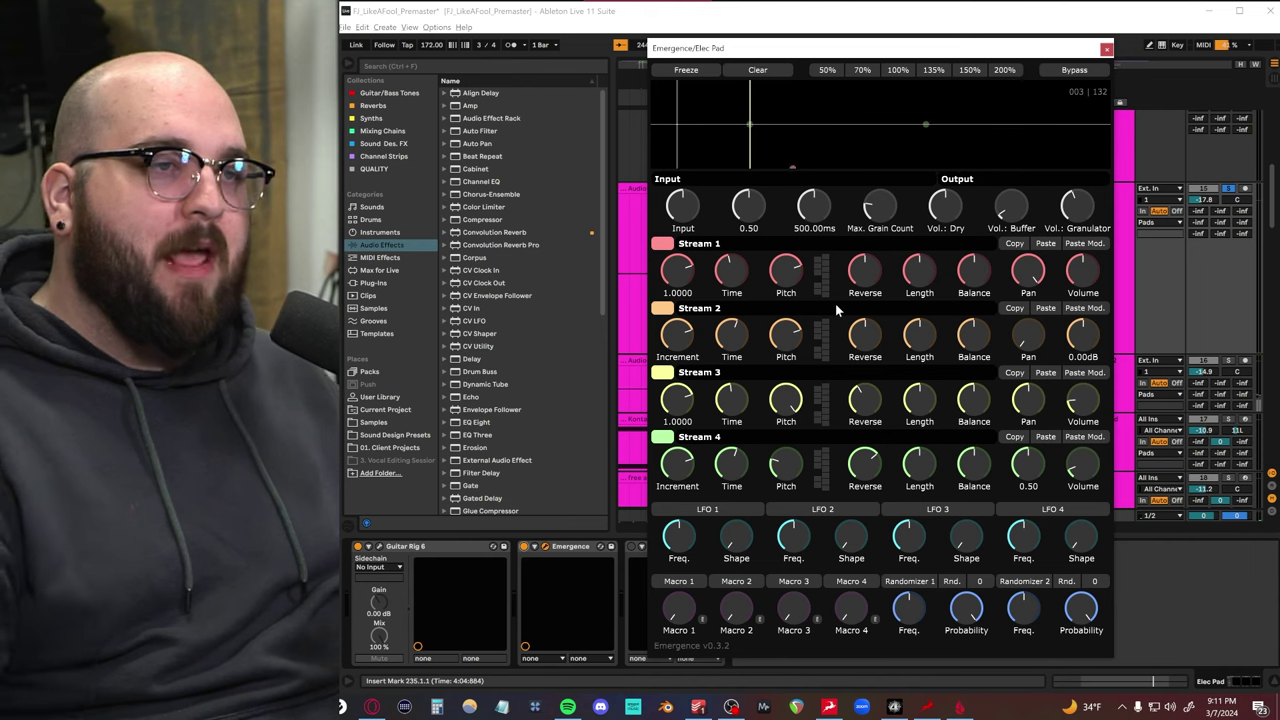
click(785, 279)
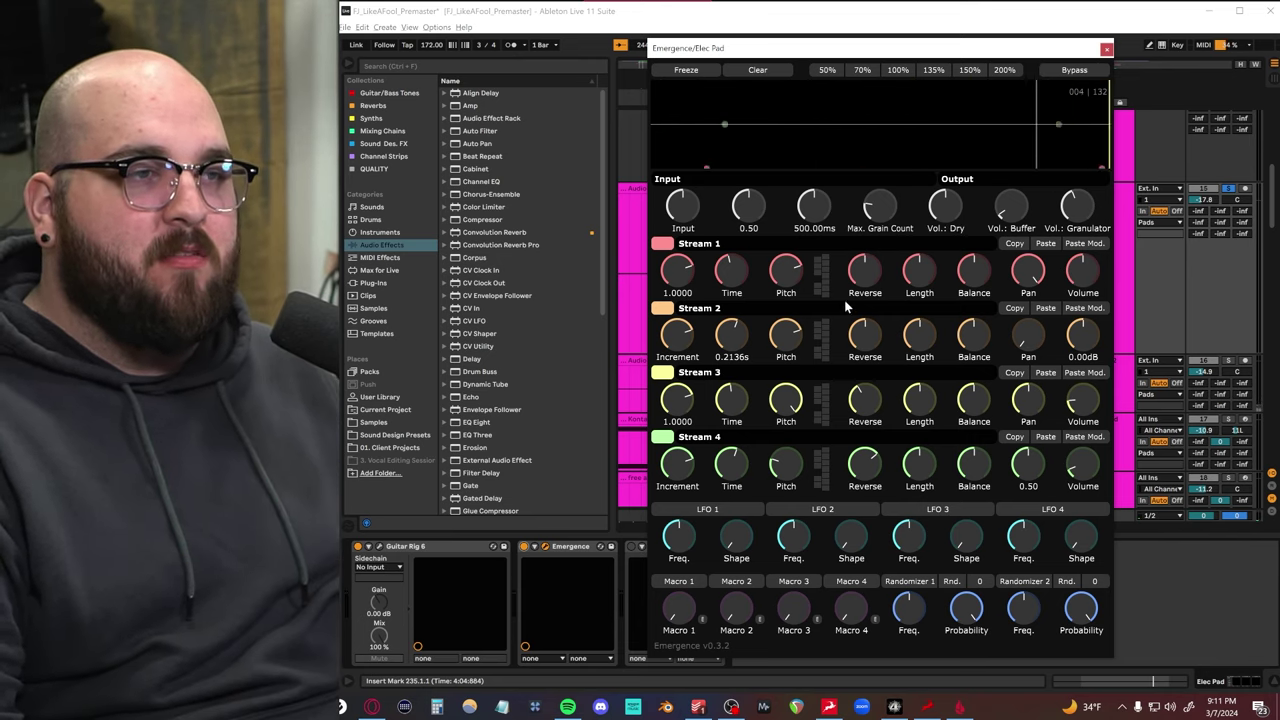
click(1106, 49)
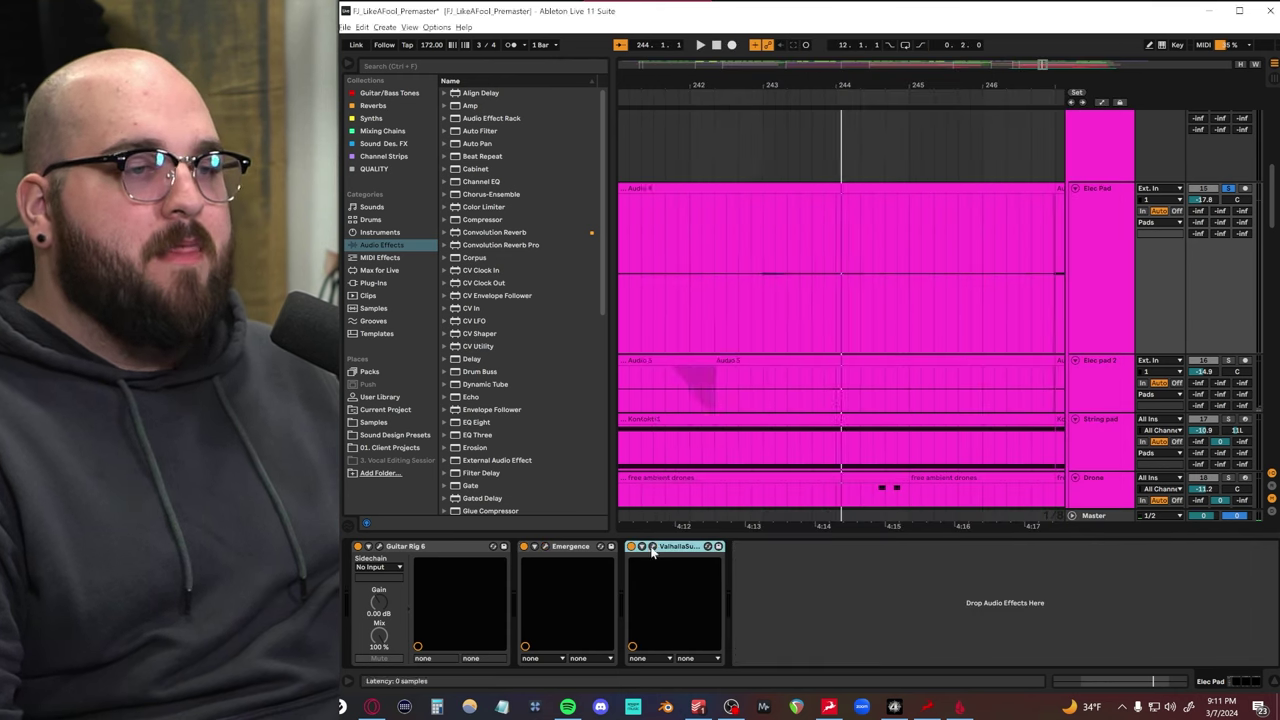
Step: Inspect the ValhallaSupermassive settings on the Elec Pad track while playing from the big hit, and close the plugin window
click(651, 547)
drag(500, 177, 763, 182)
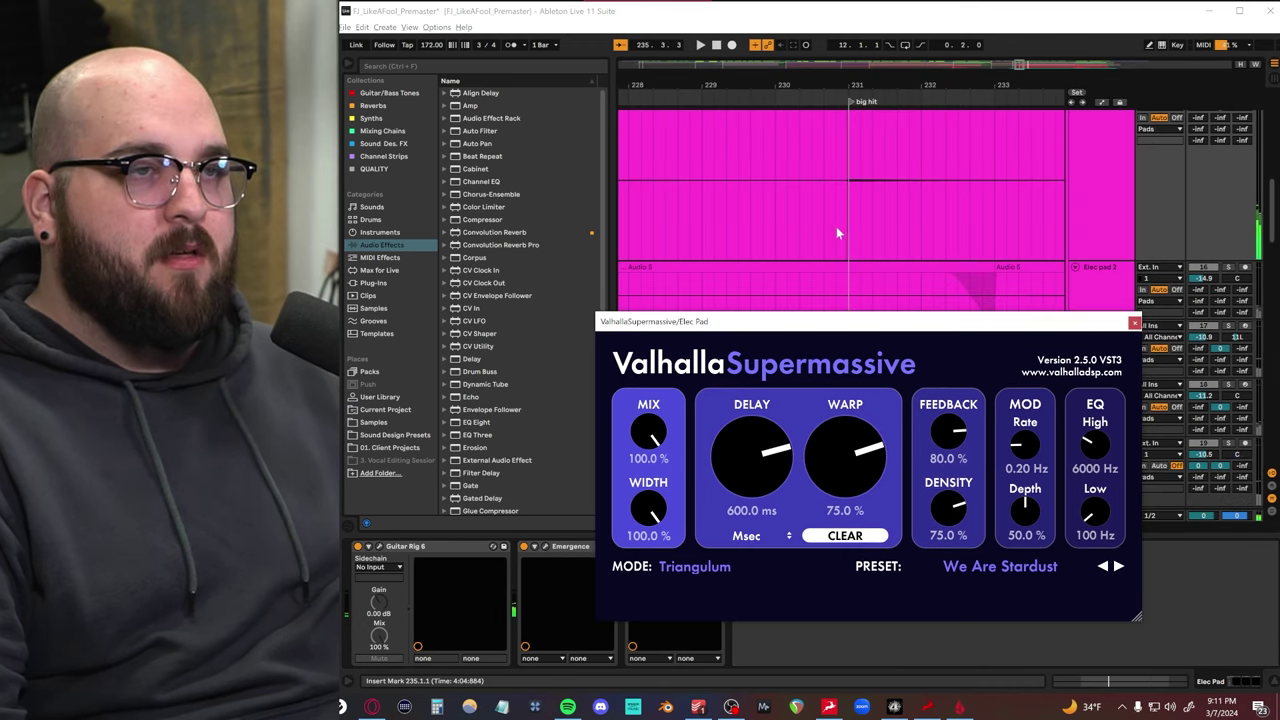
click(846, 218)
key(space)
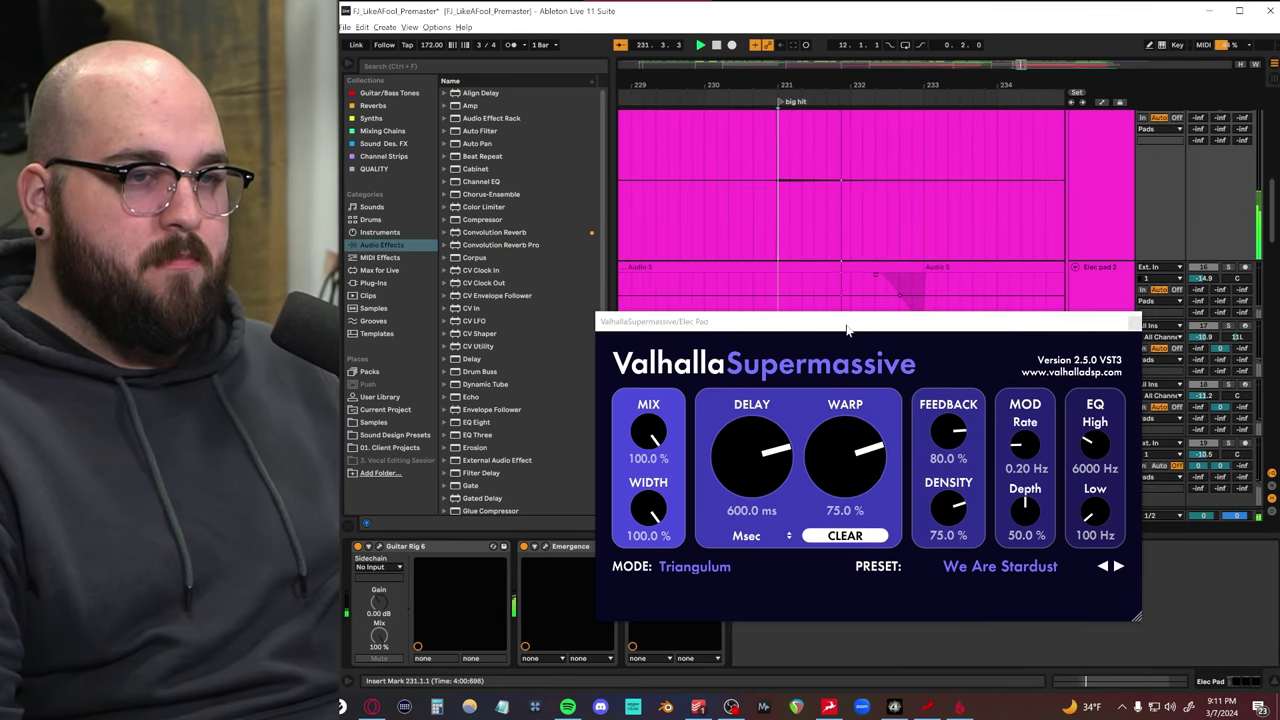
drag(847, 328, 848, 316)
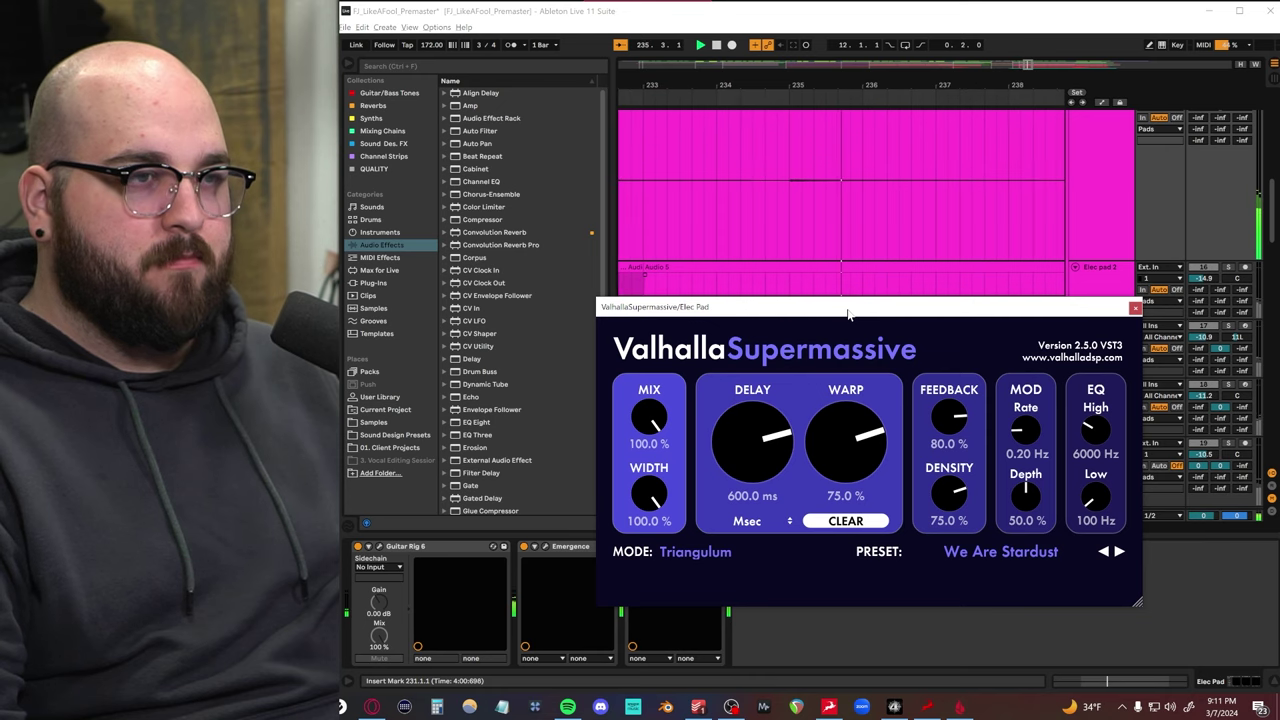
click(1135, 309)
Step: Play the soloed Elec pad 2 track through the Ch3 section
scroll(884, 339, down, 5)
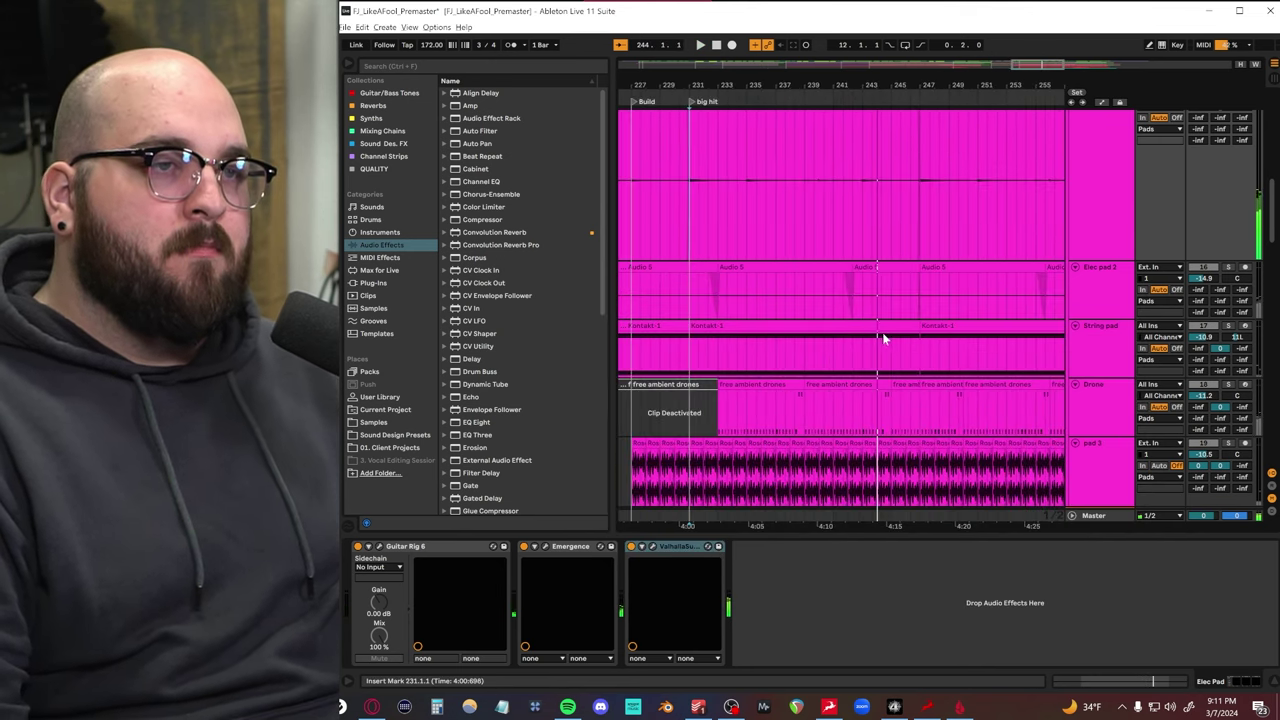
scroll(864, 326, up, 2)
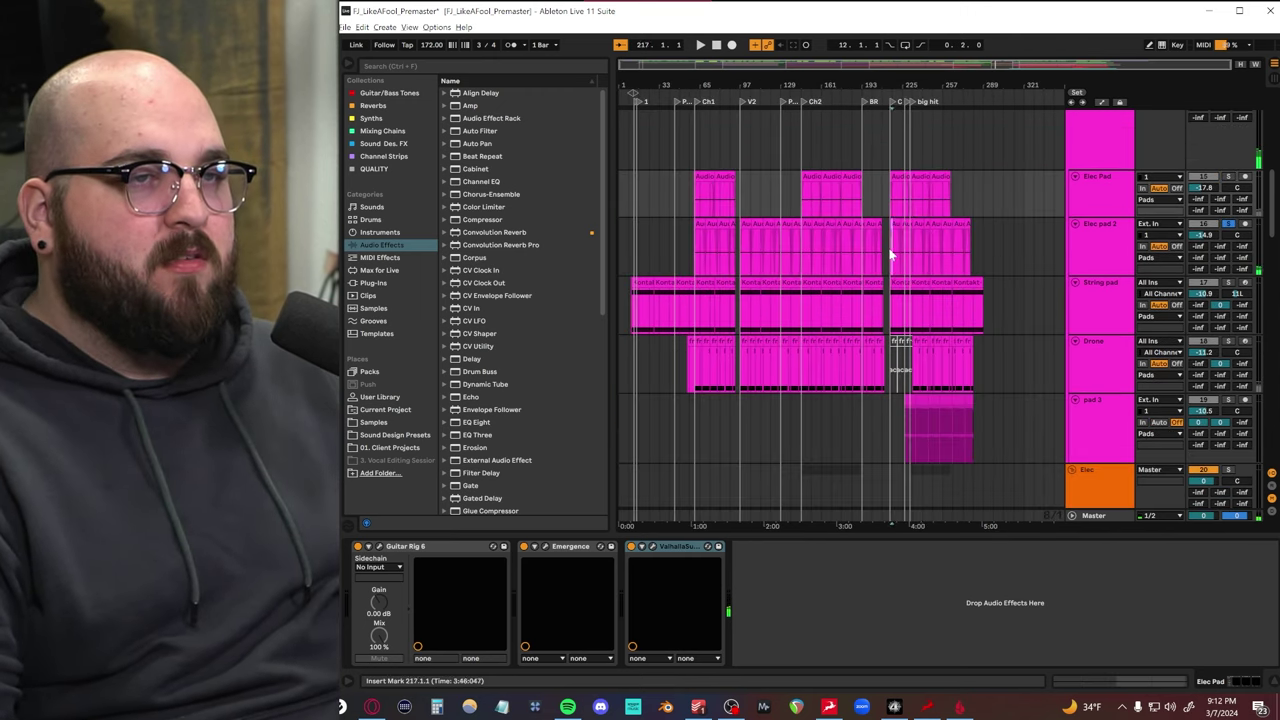
key(z)
key(minus)
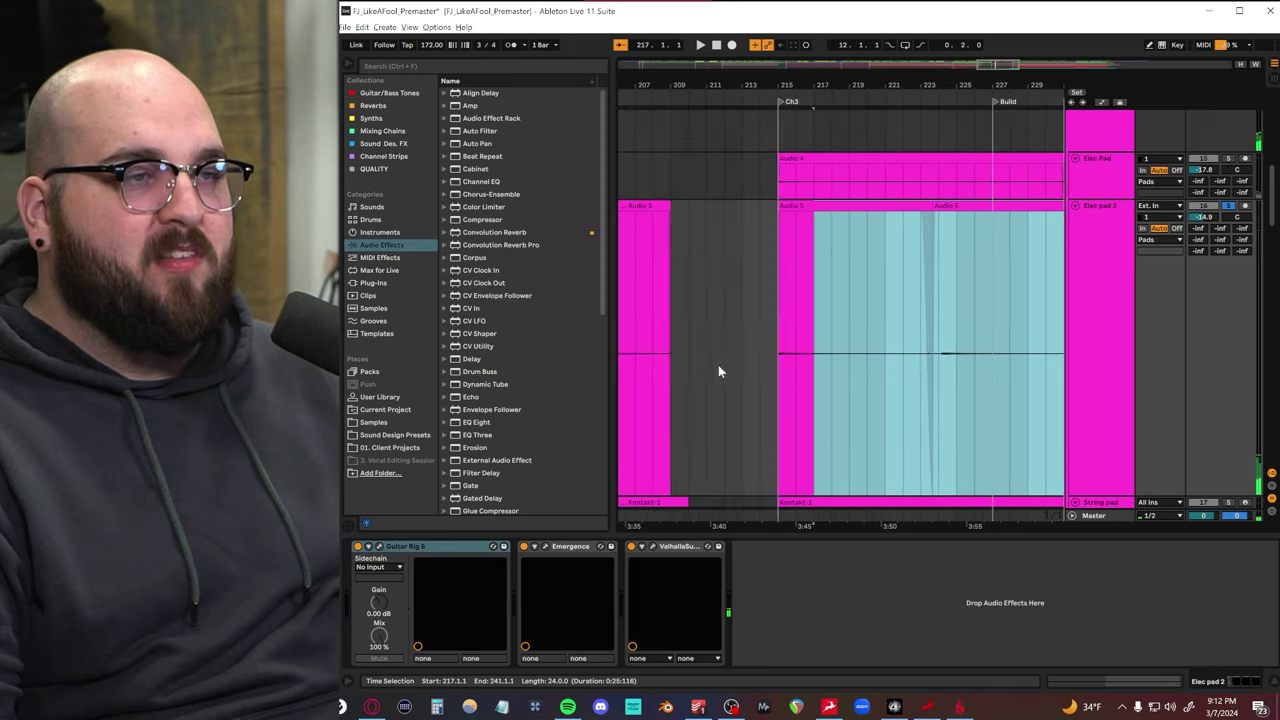
click(778, 360)
key(space)
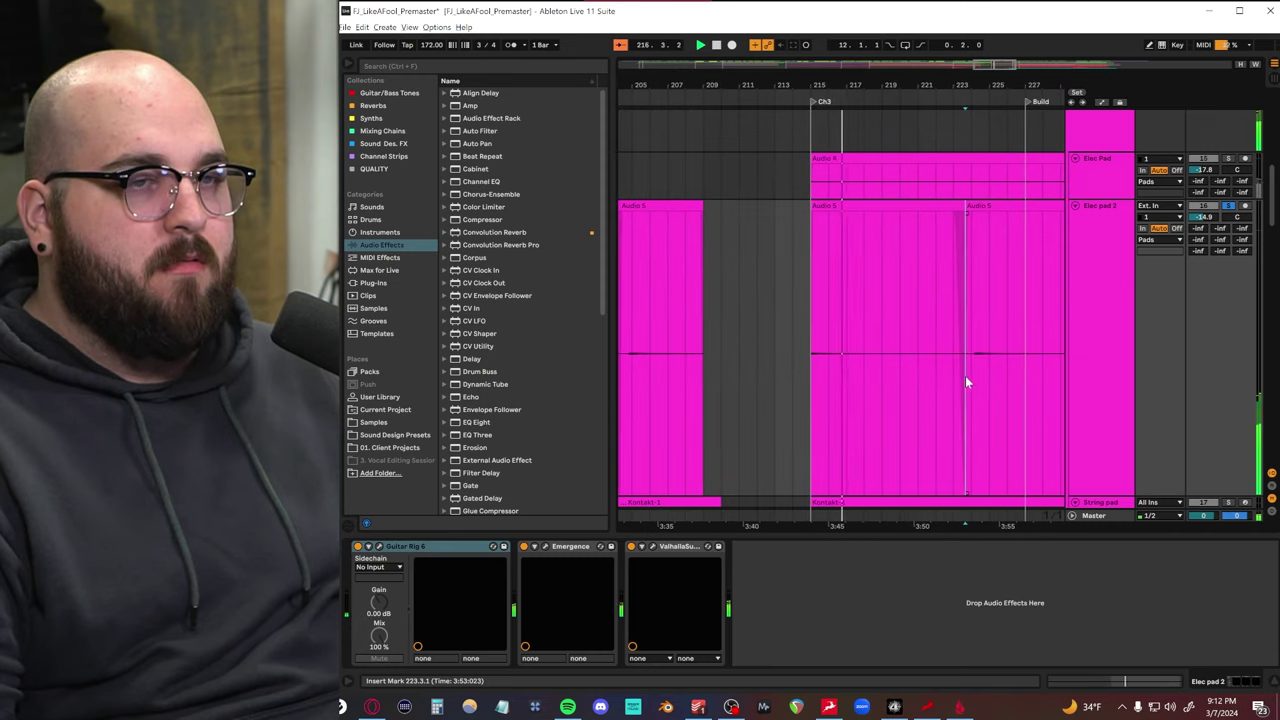
click(970, 373)
key(space)
key(space)
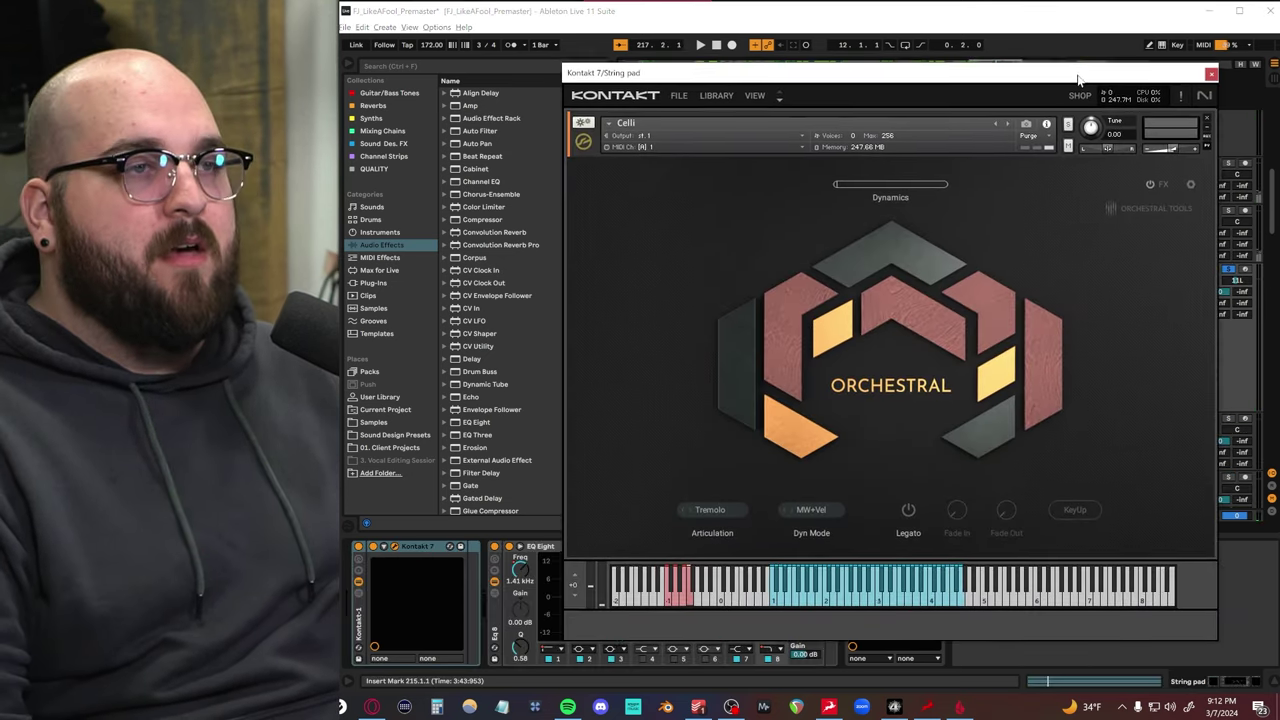
Step: Close the String pad's Kontakt 7 window and play the soloed track from the Ch3 marker
click(1221, 70)
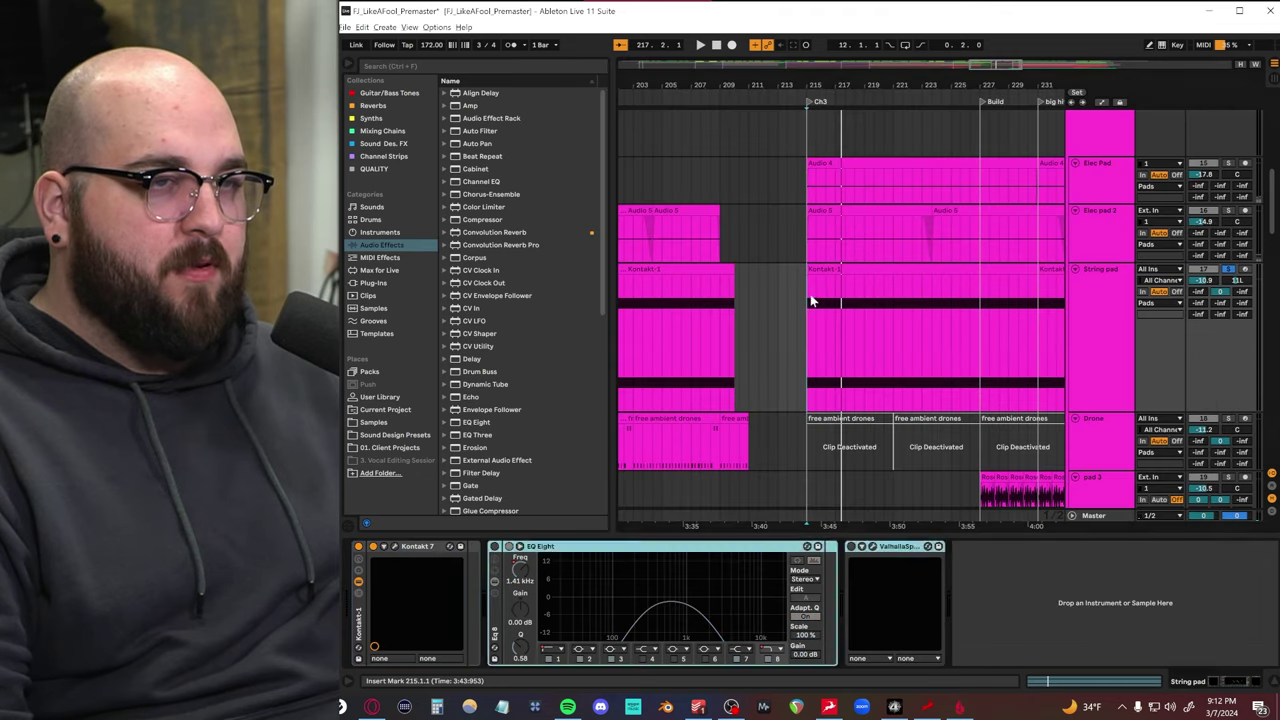
click(804, 326)
scroll(812, 335, up, 5)
key(space)
key(space)
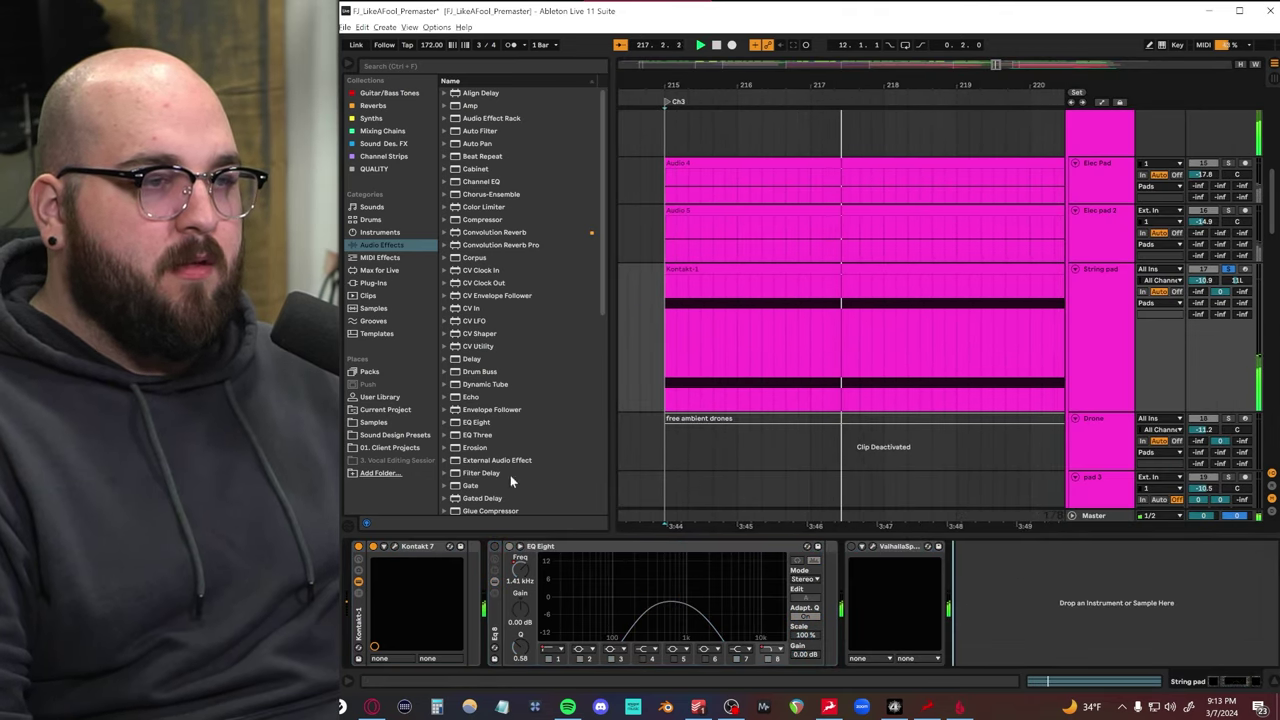
Step: Turn on EQ Eight and ValhallaSpaceModulator on the String pad track, and inspect the modulator's settings during playback
click(493, 547)
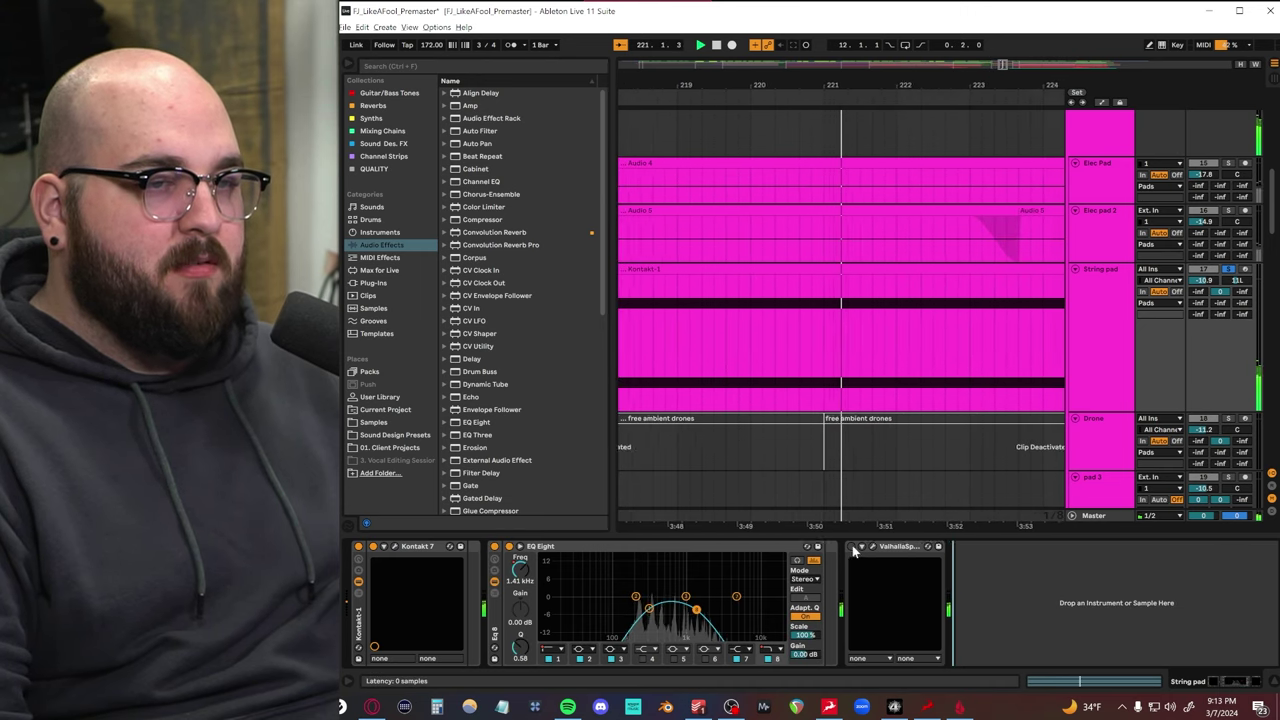
click(872, 547)
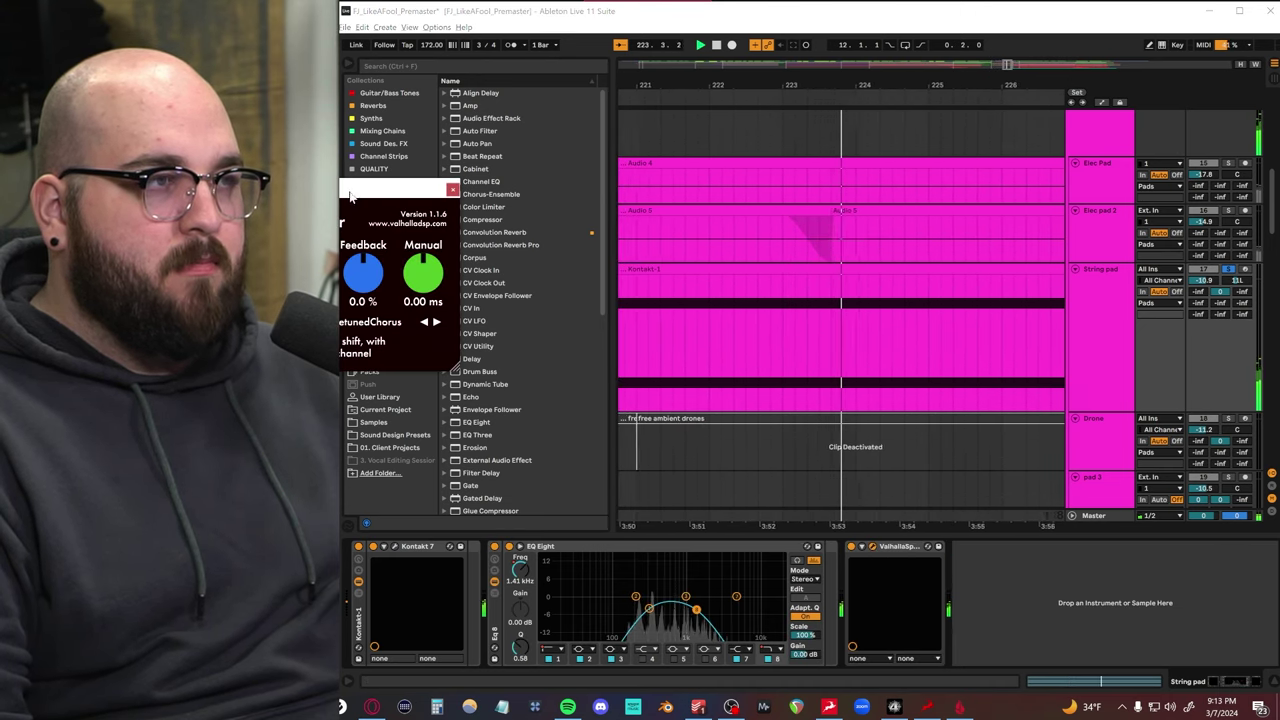
drag(350, 197, 910, 252)
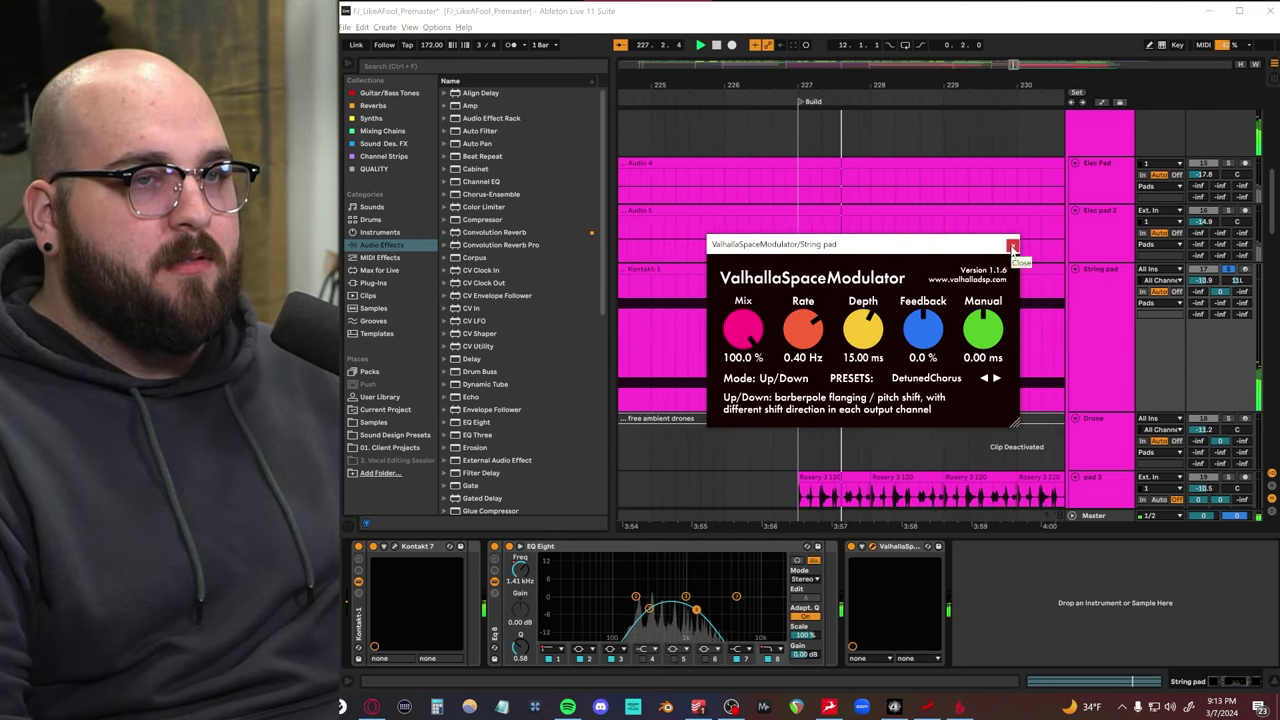
click(1013, 250)
Step: Play the soloed pad 3 track from the Build marker, and turn on its Resonators device for comparison
click(780, 397)
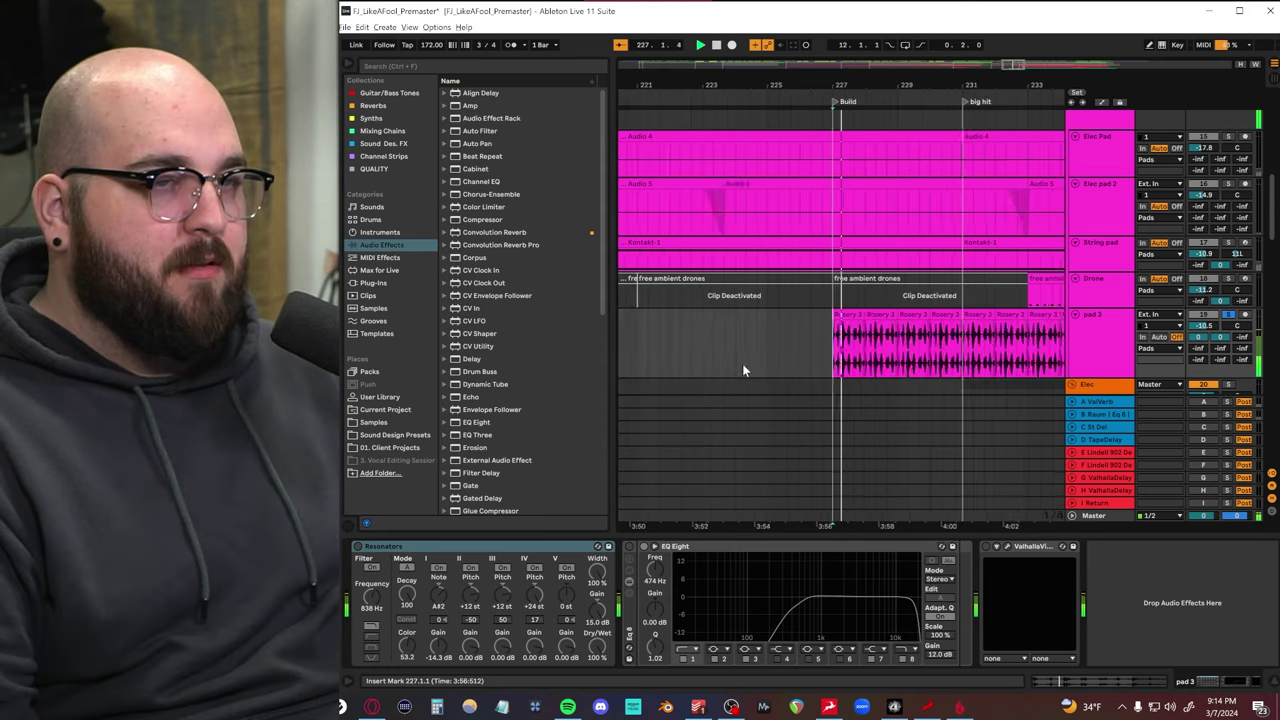
scroll(852, 363, up, 3)
scroll(867, 354, right, 2)
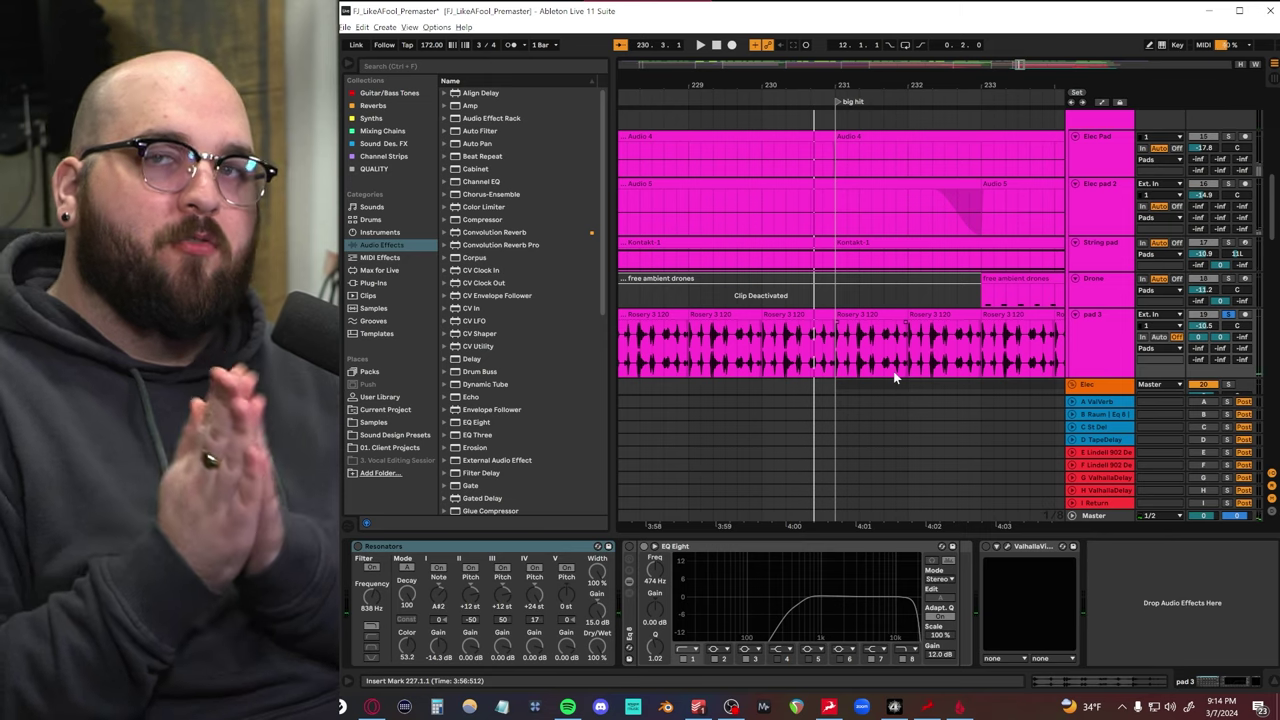
click(395, 549)
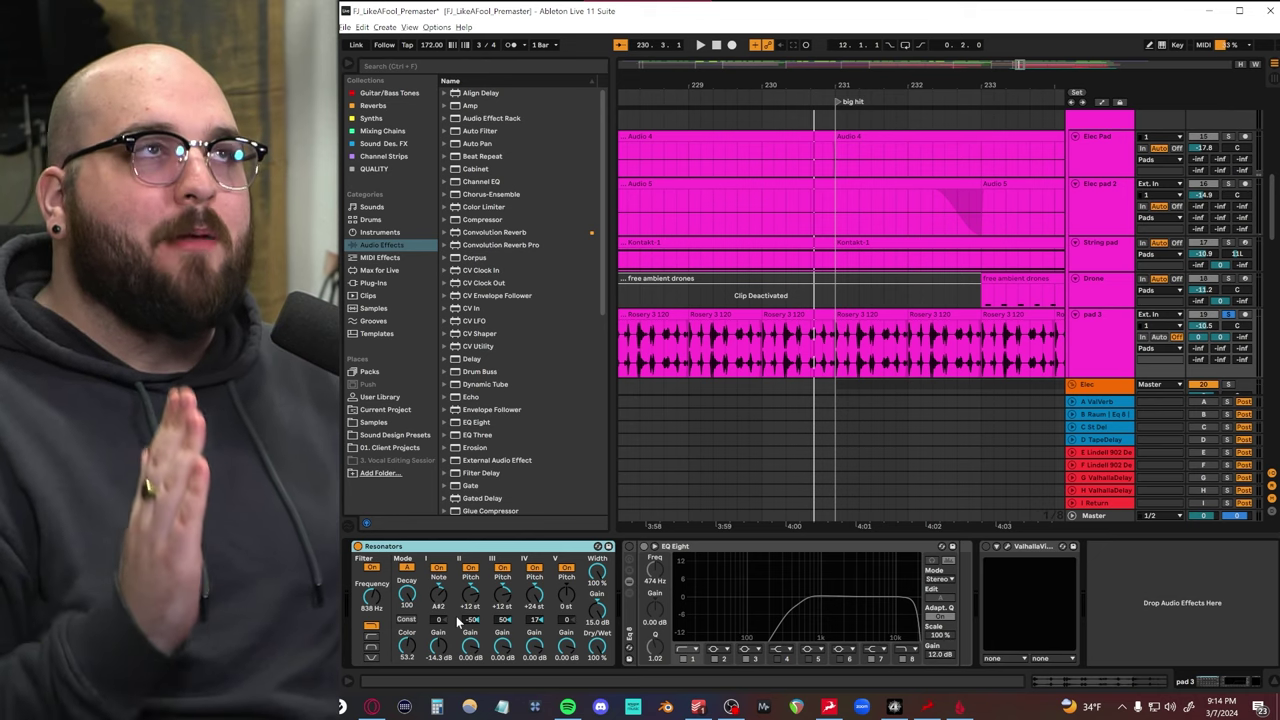
key(space)
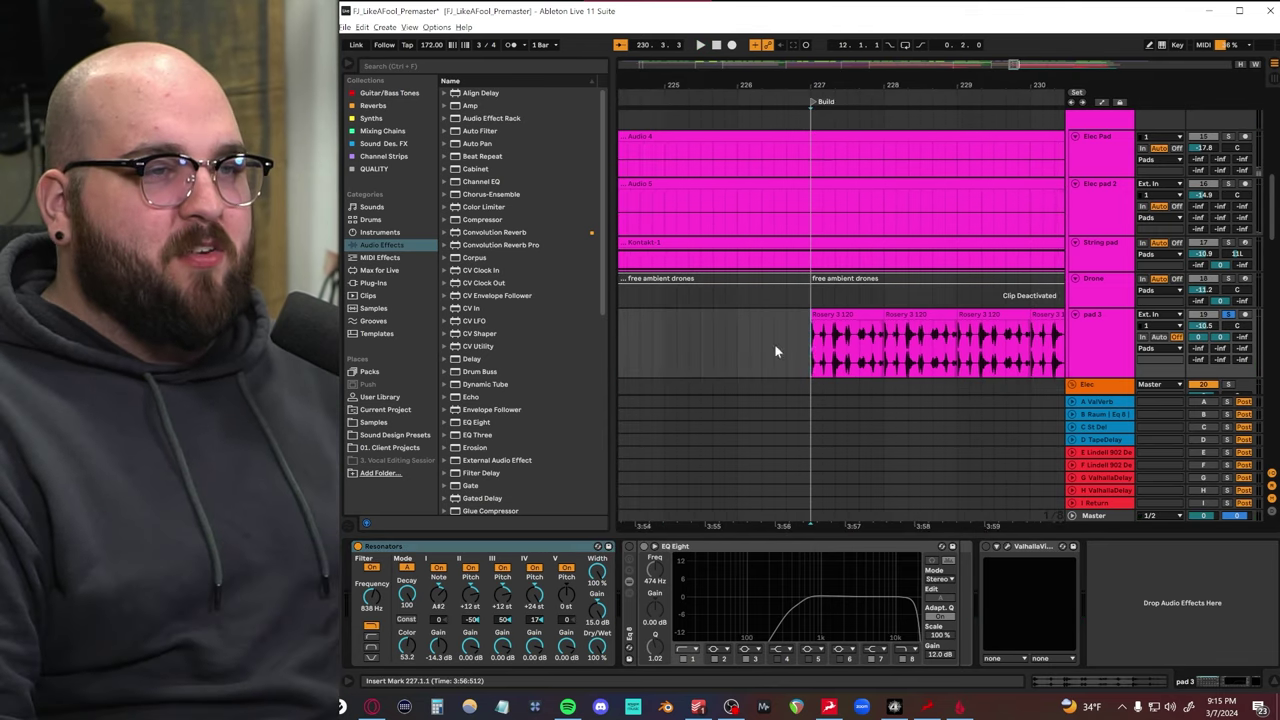
scroll(775, 350, right, 2)
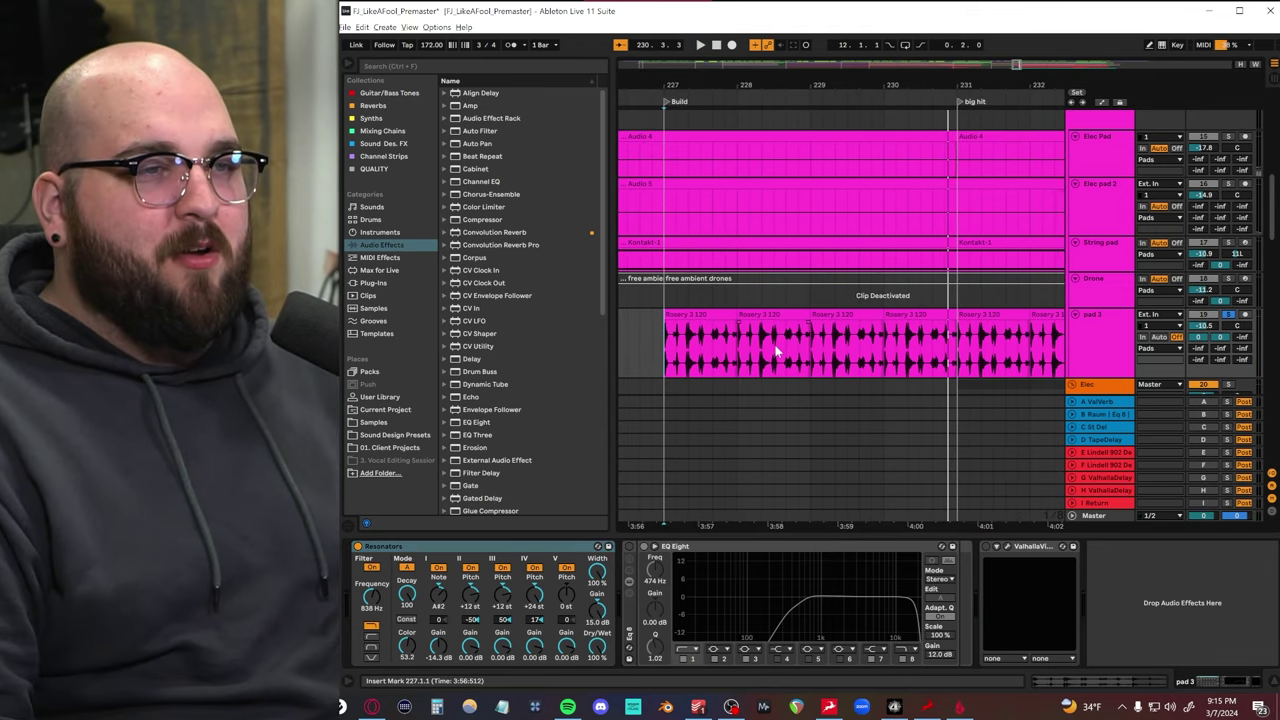
Step: Turn on EQ Eight on the pad 3 track, play it and check the Valhalla plugin at the end of its chain
click(629, 547)
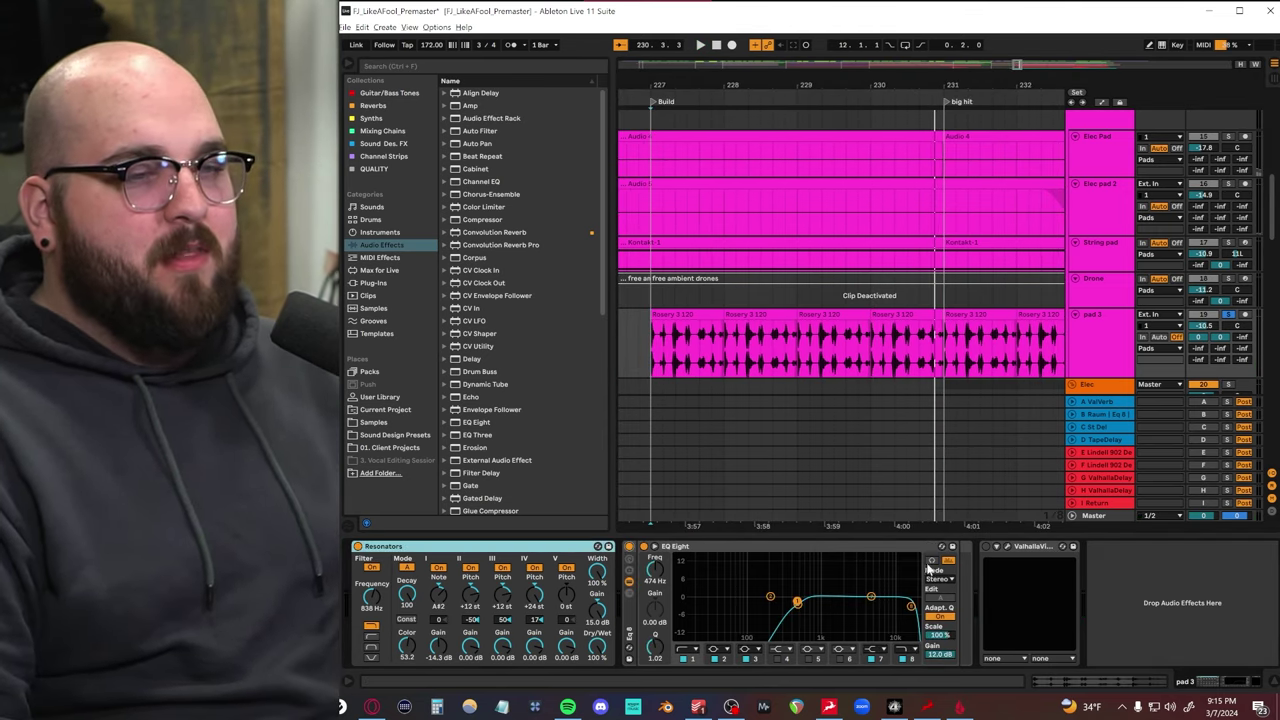
key(space)
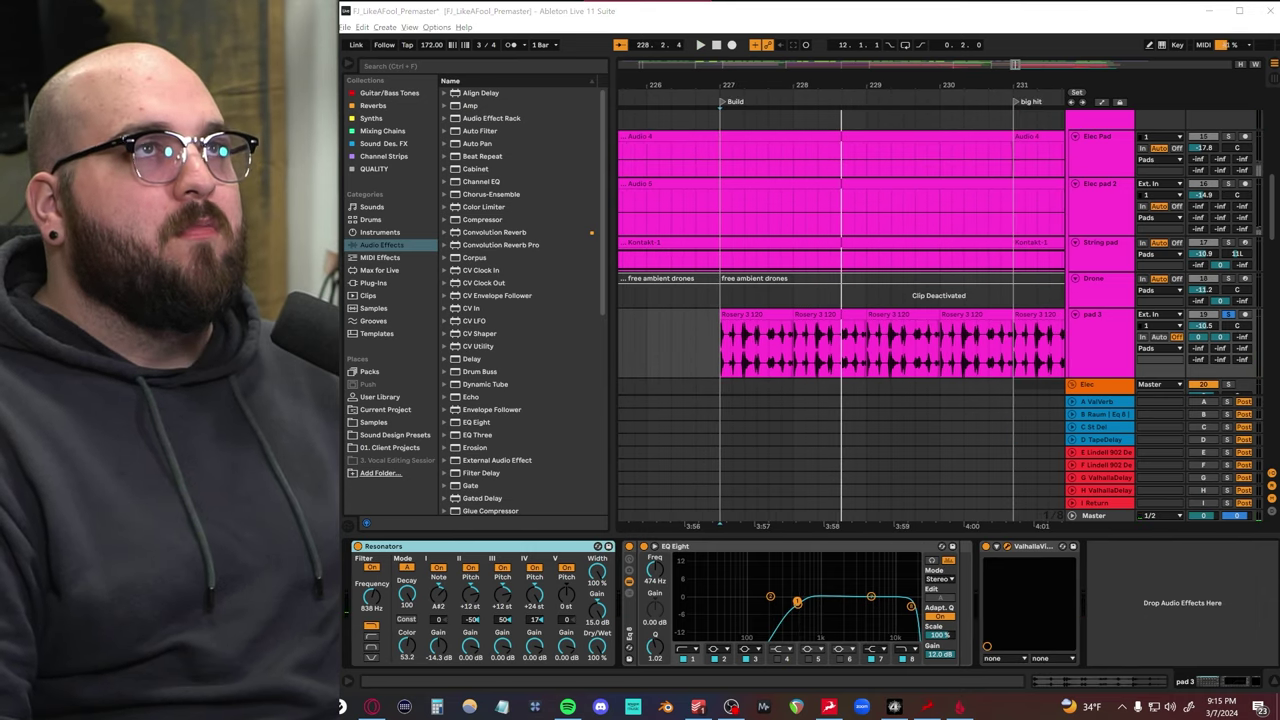
drag(710, 354, 752, 216)
click(1147, 211)
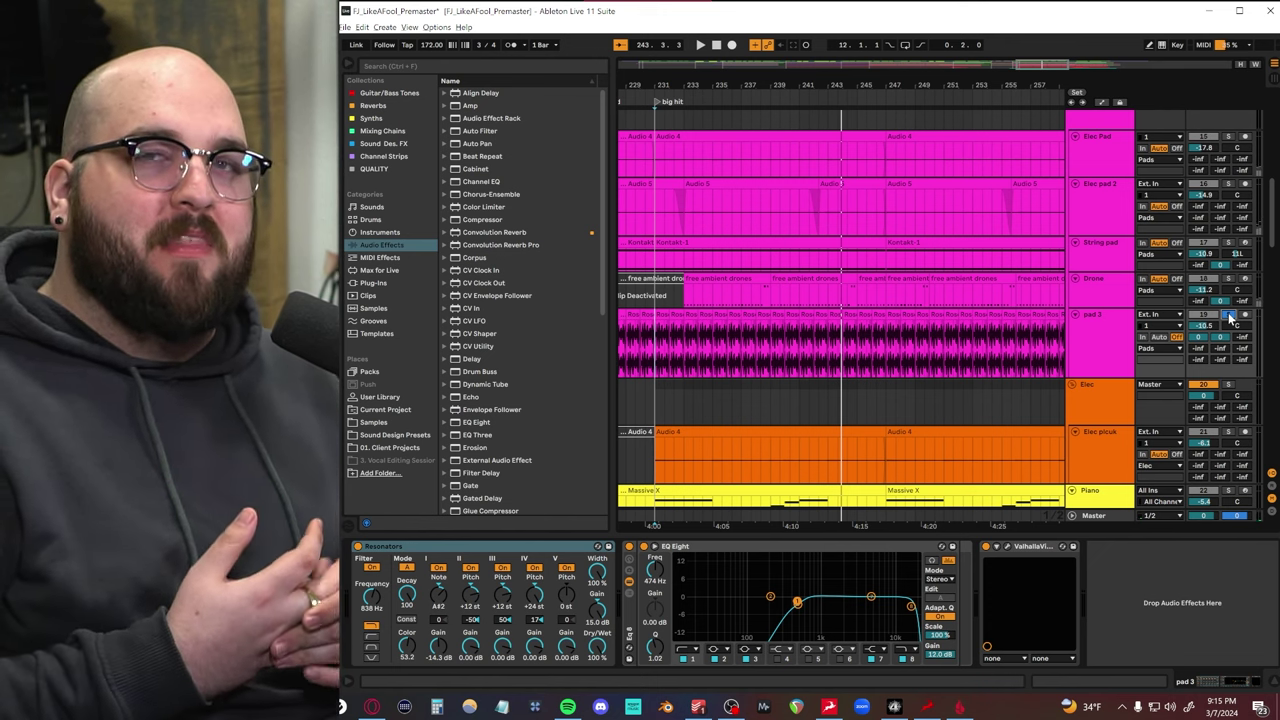
Step: Unsolo pad 3, solo the Elec plcuk track and play it from the big hit
scroll(702, 352, up, 3)
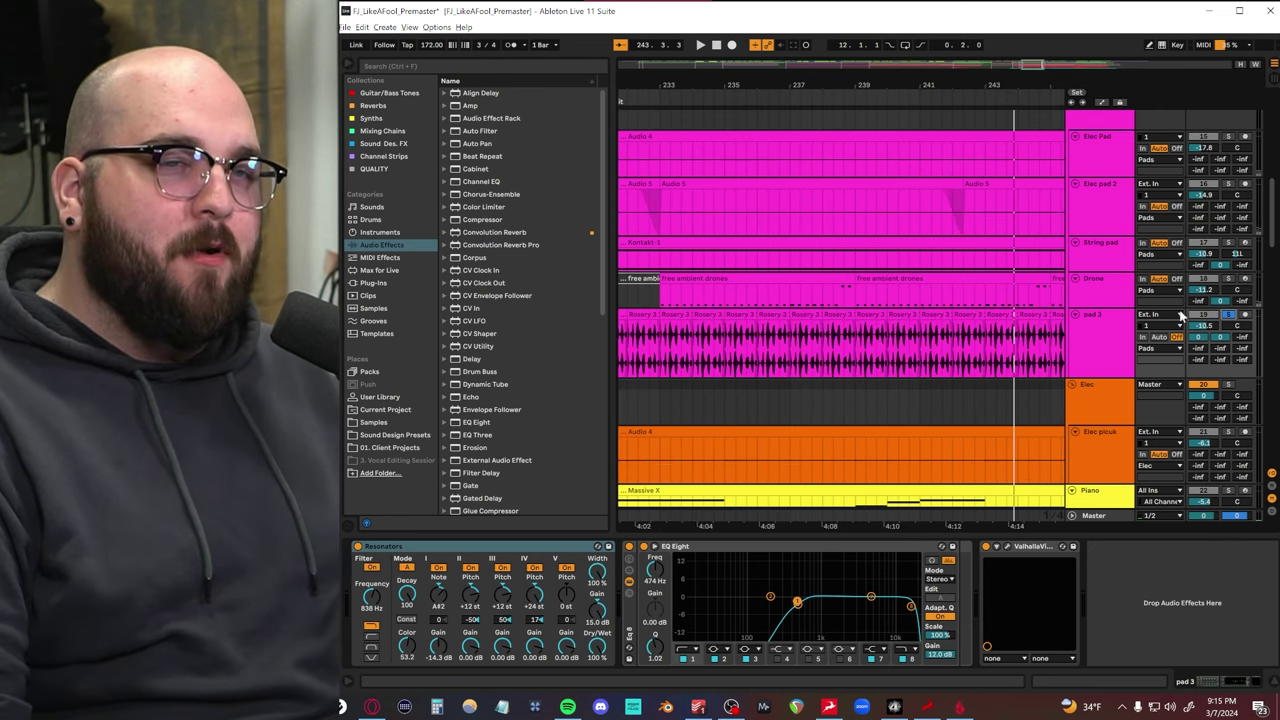
scroll(1013, 331, down, 2)
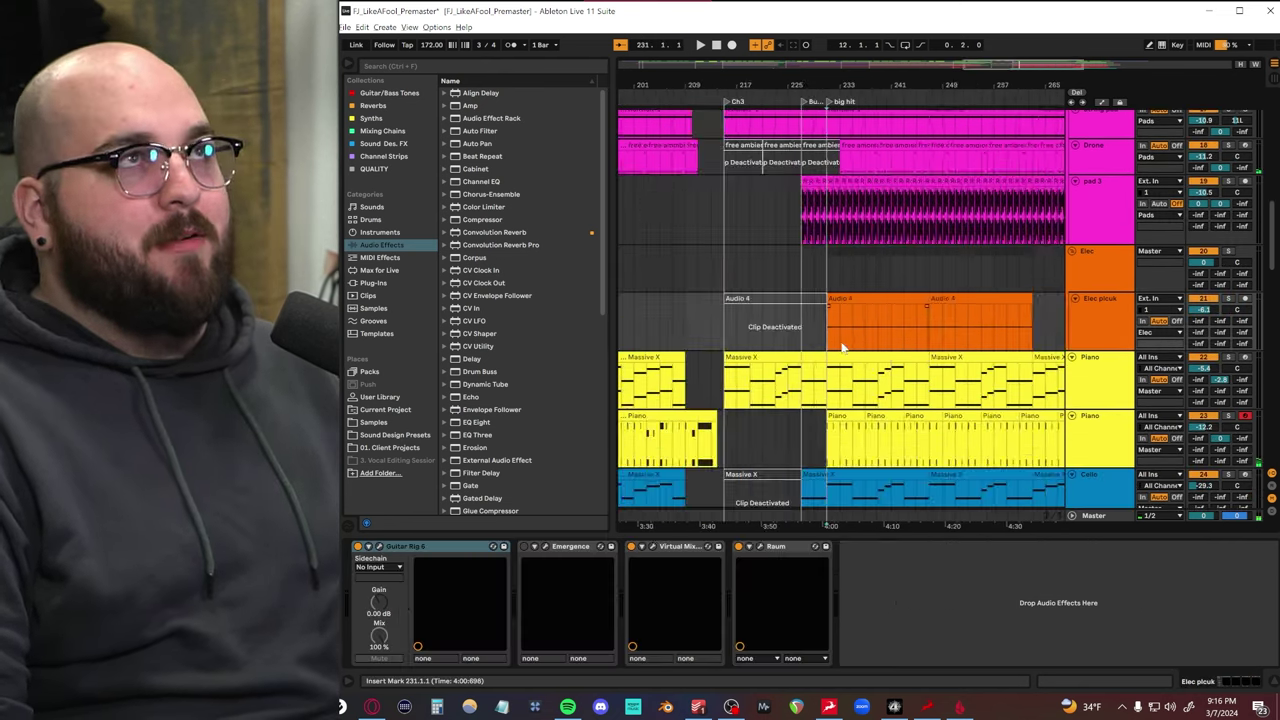
scroll(837, 261, up, 5)
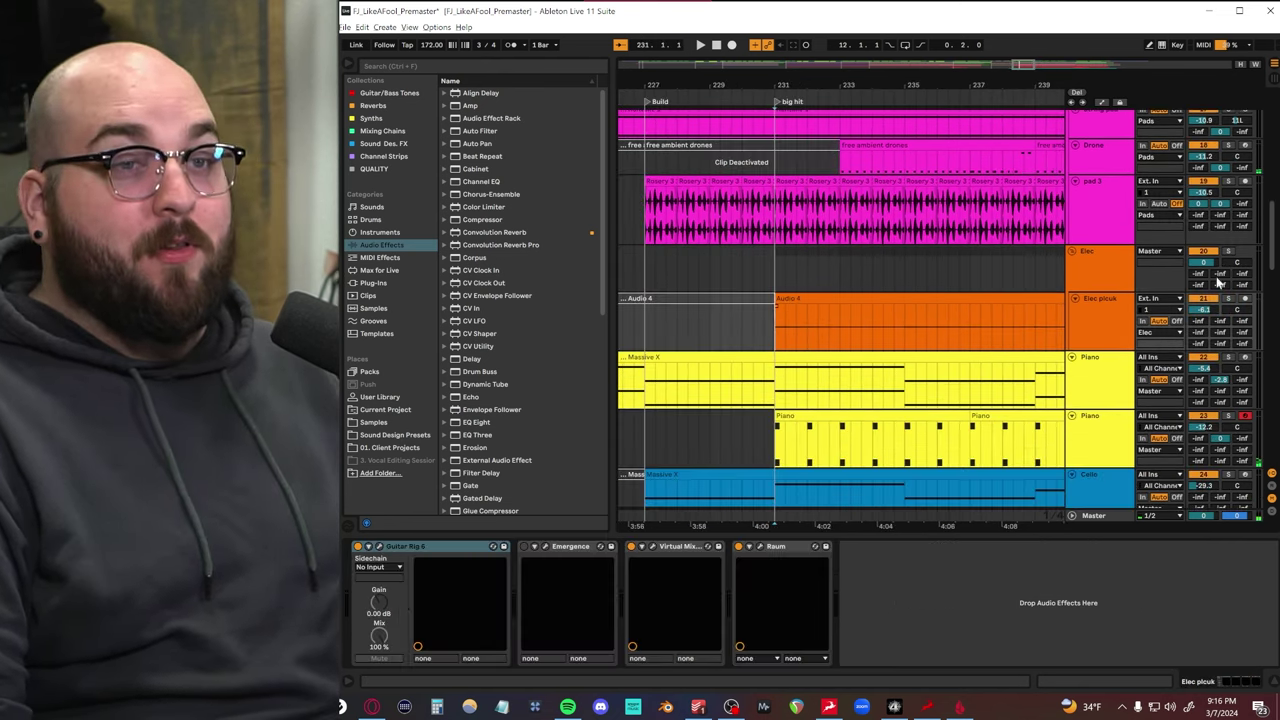
scroll(770, 261, down, 3)
scroll(879, 261, down, 2)
key(space)
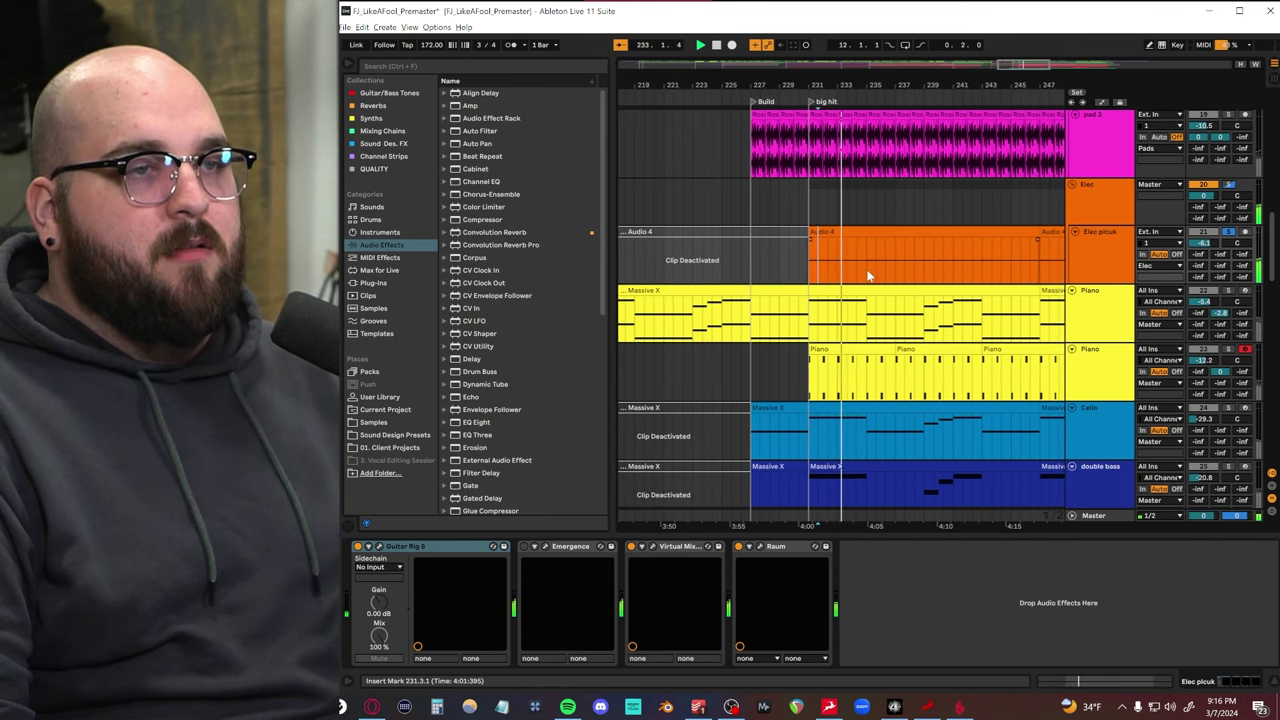
Step: Stop playback and place the insert mark on the Elec Pad track just after the big hit
scroll(866, 280, up, 5)
click(818, 284)
key(space)
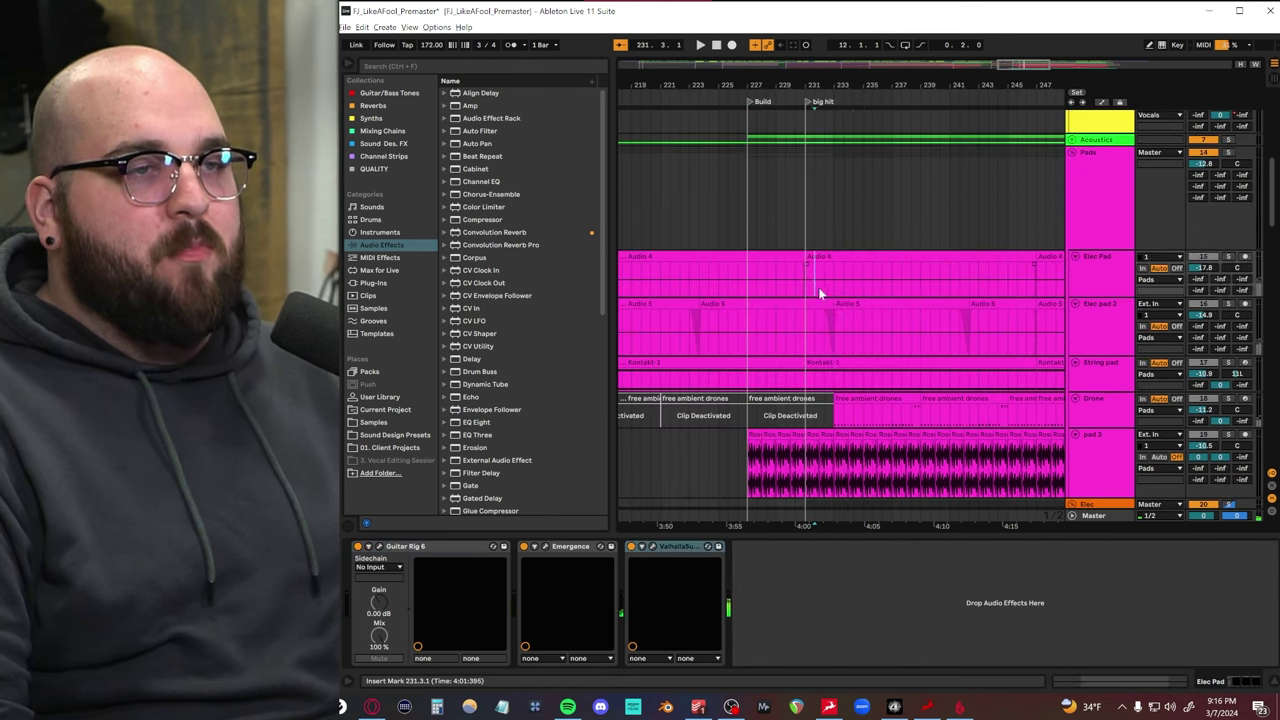
Step: Play the soloed upper Piano track from the big hit marker
scroll(821, 290, down, 5)
scroll(898, 392, down, 1)
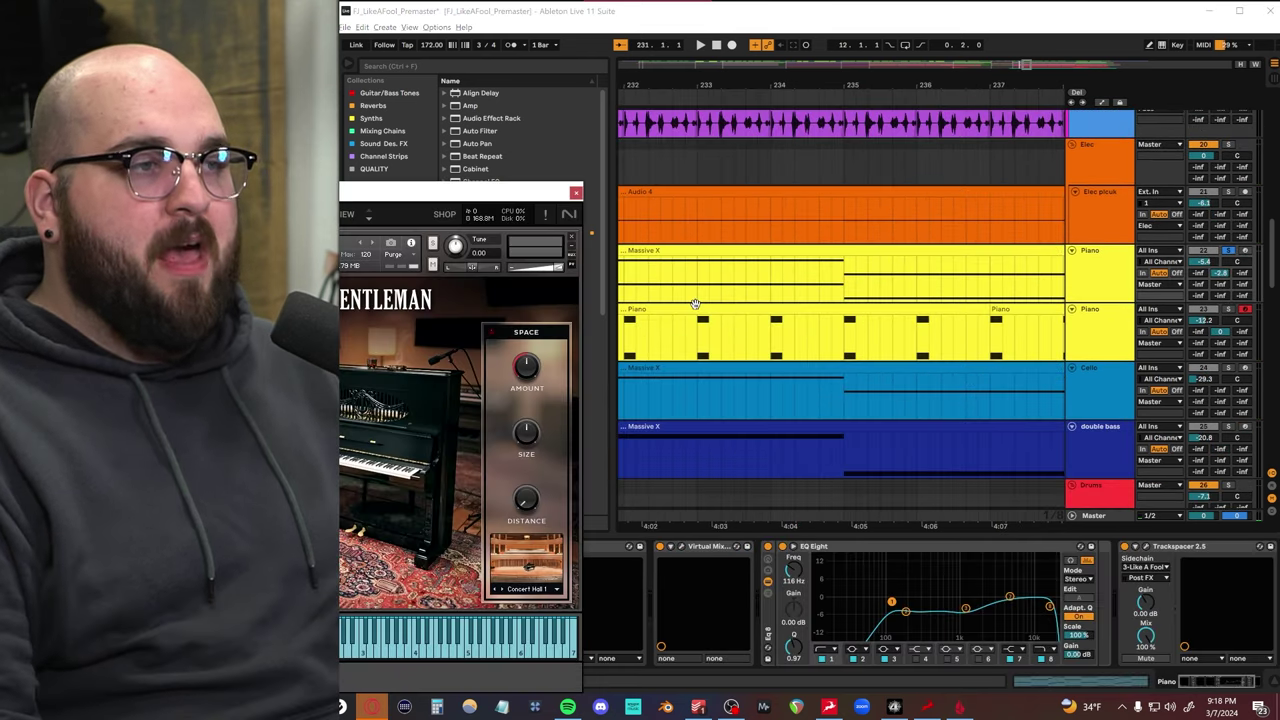
scroll(695, 303, left, 3)
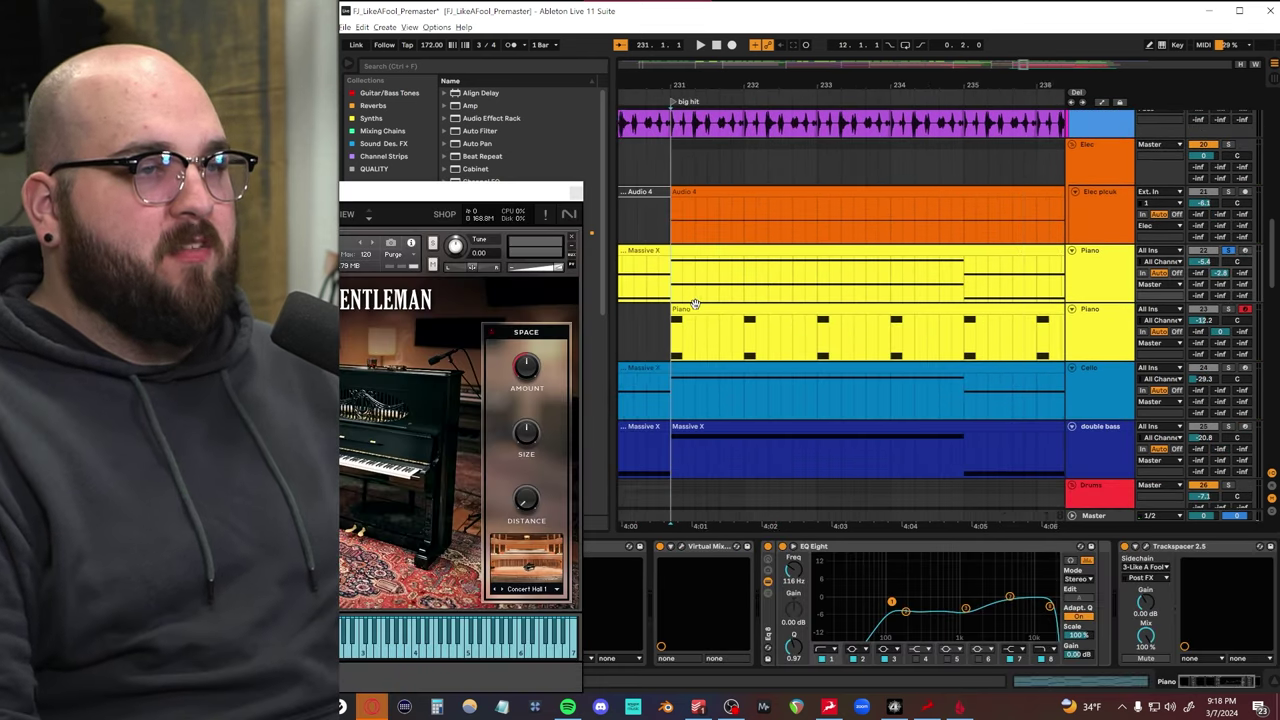
key(space)
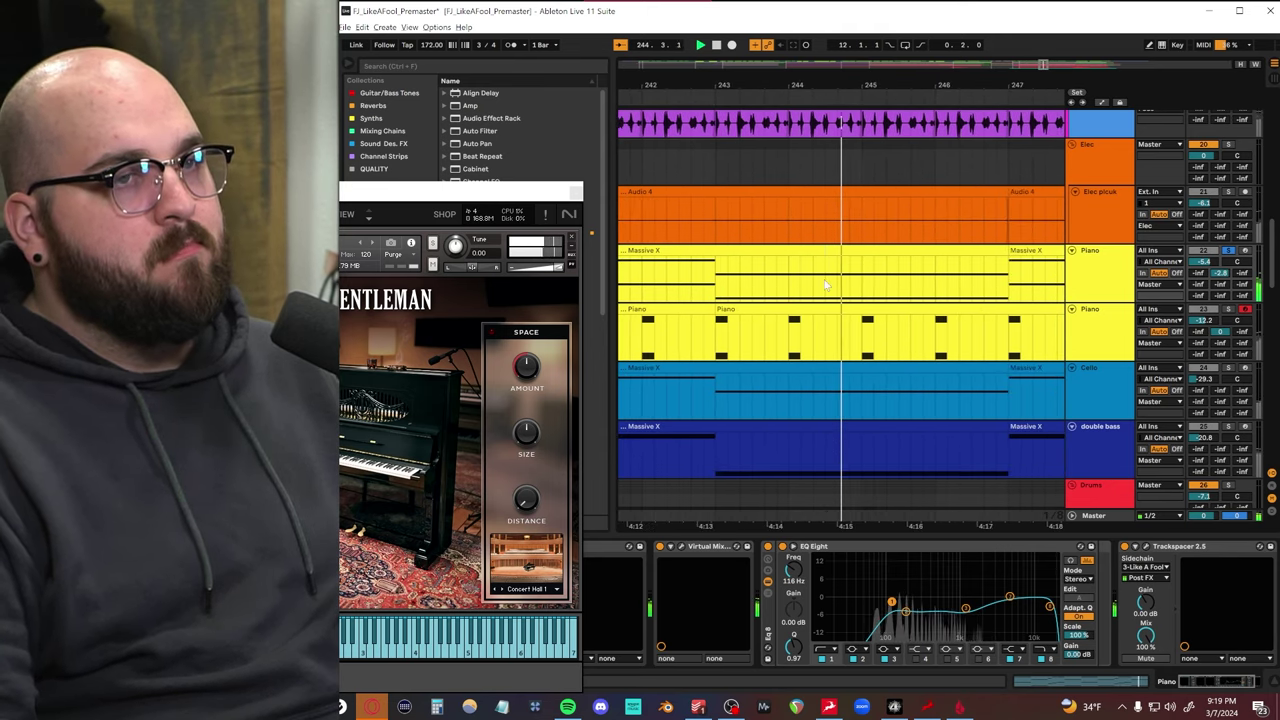
Step: Check the Kontakt piano instrument and the Comp TUBE-STA compressor on the upper Piano track, closing each plugin window
drag(368, 191, 826, 140)
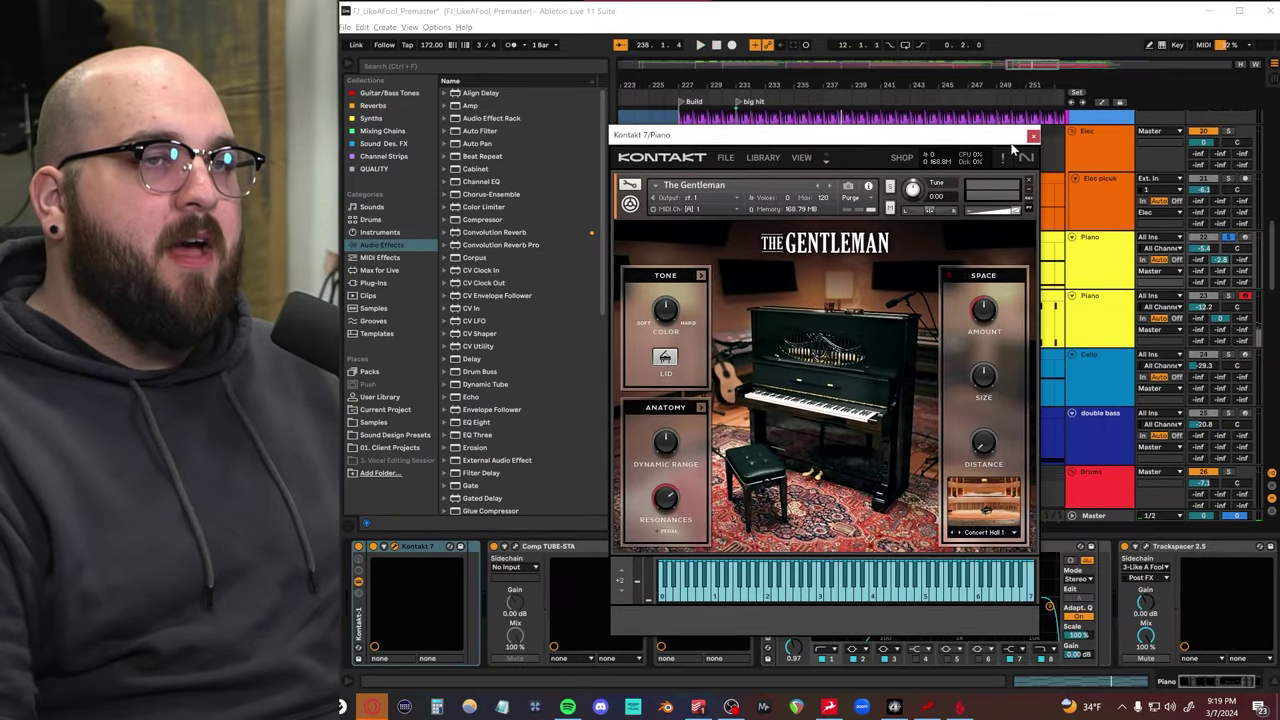
click(1033, 136)
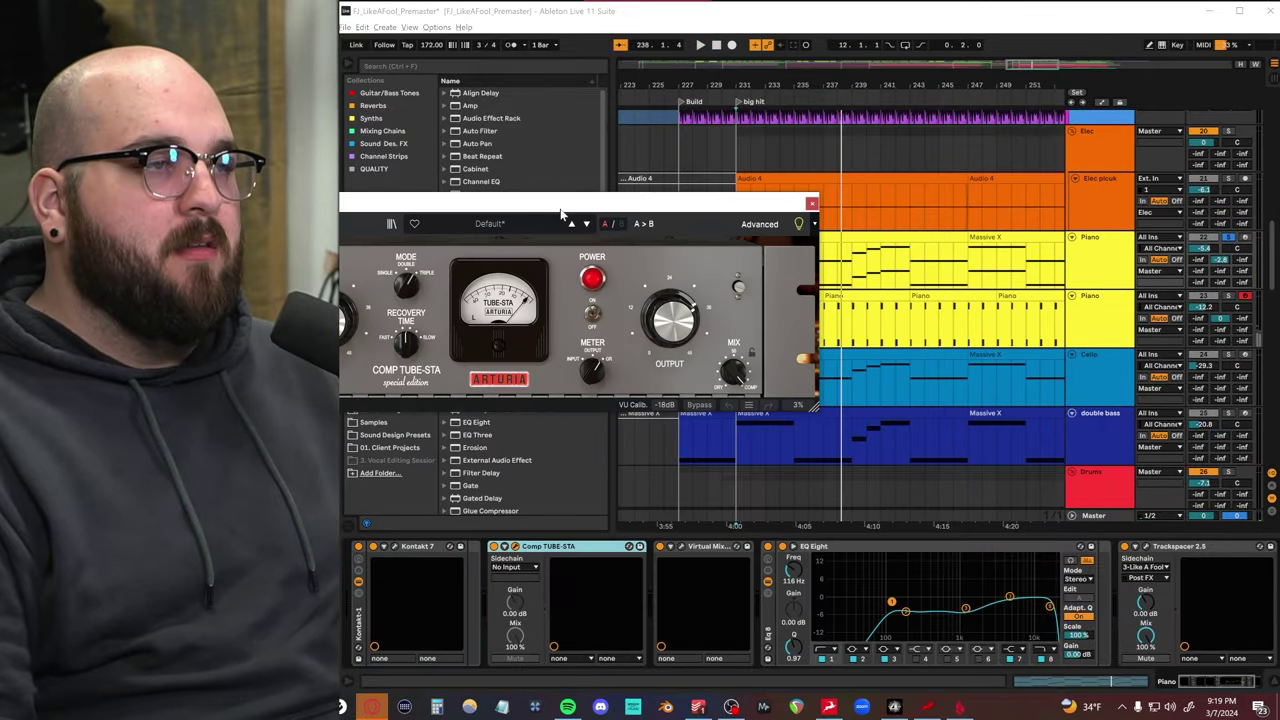
drag(561, 214, 873, 258)
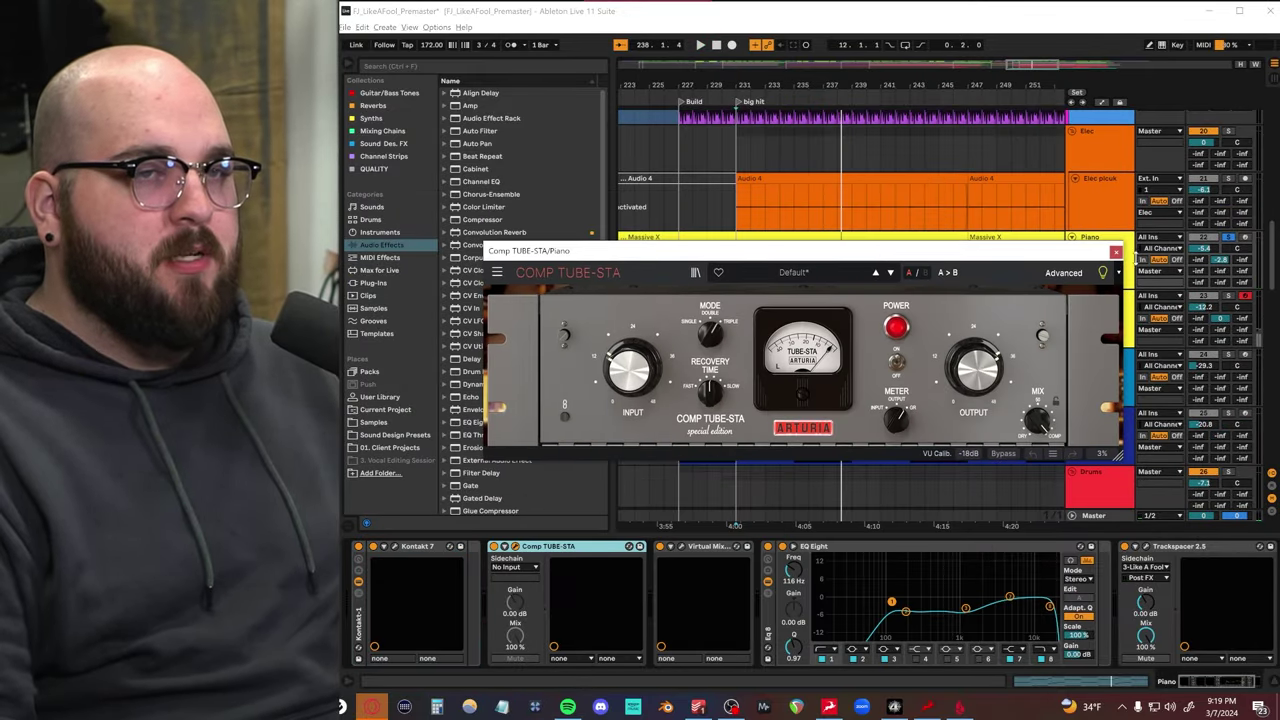
click(1116, 251)
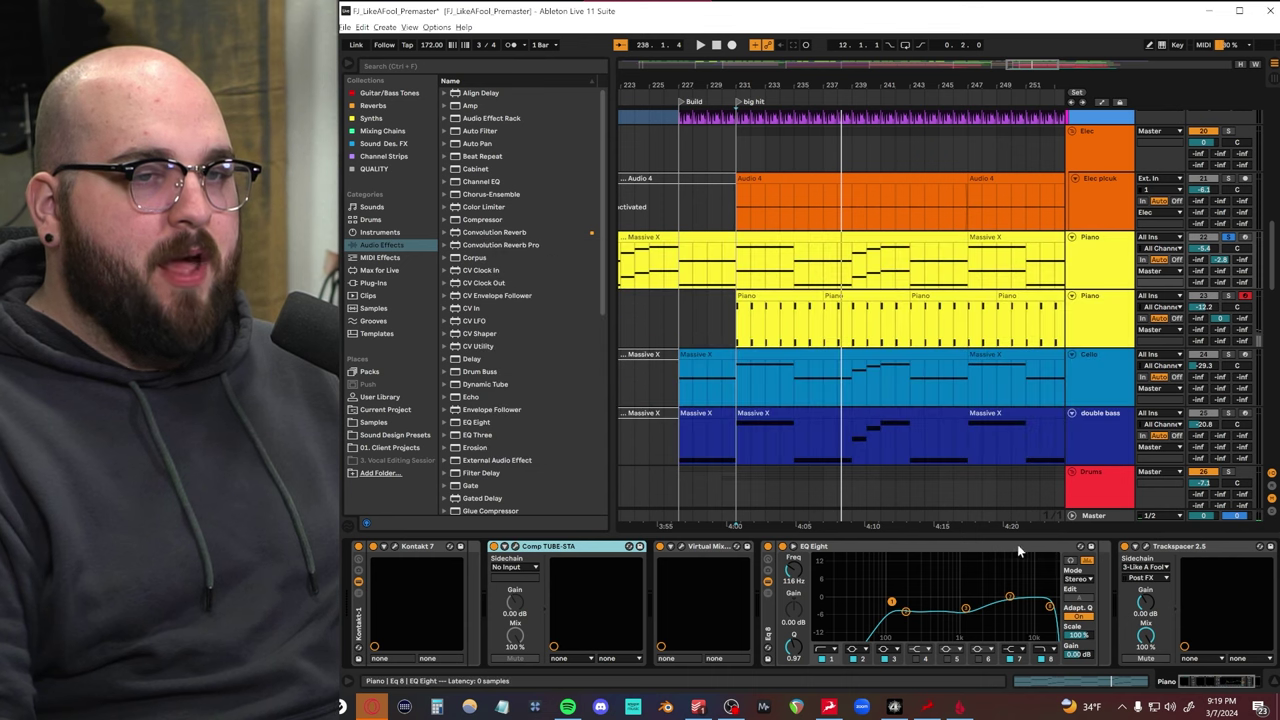
Step: Enlarge the EQ Eight curve on the upper Piano track to examine it, and collapse it again
scroll(1018, 551, right, 2)
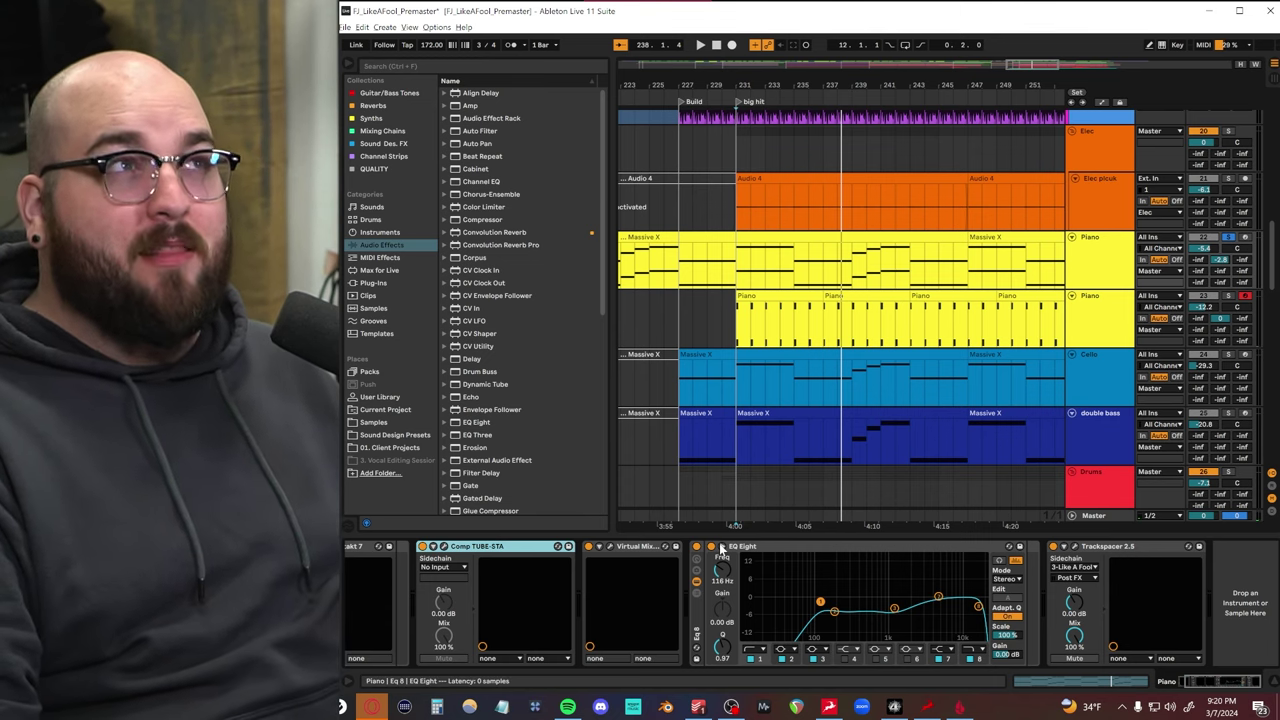
click(721, 547)
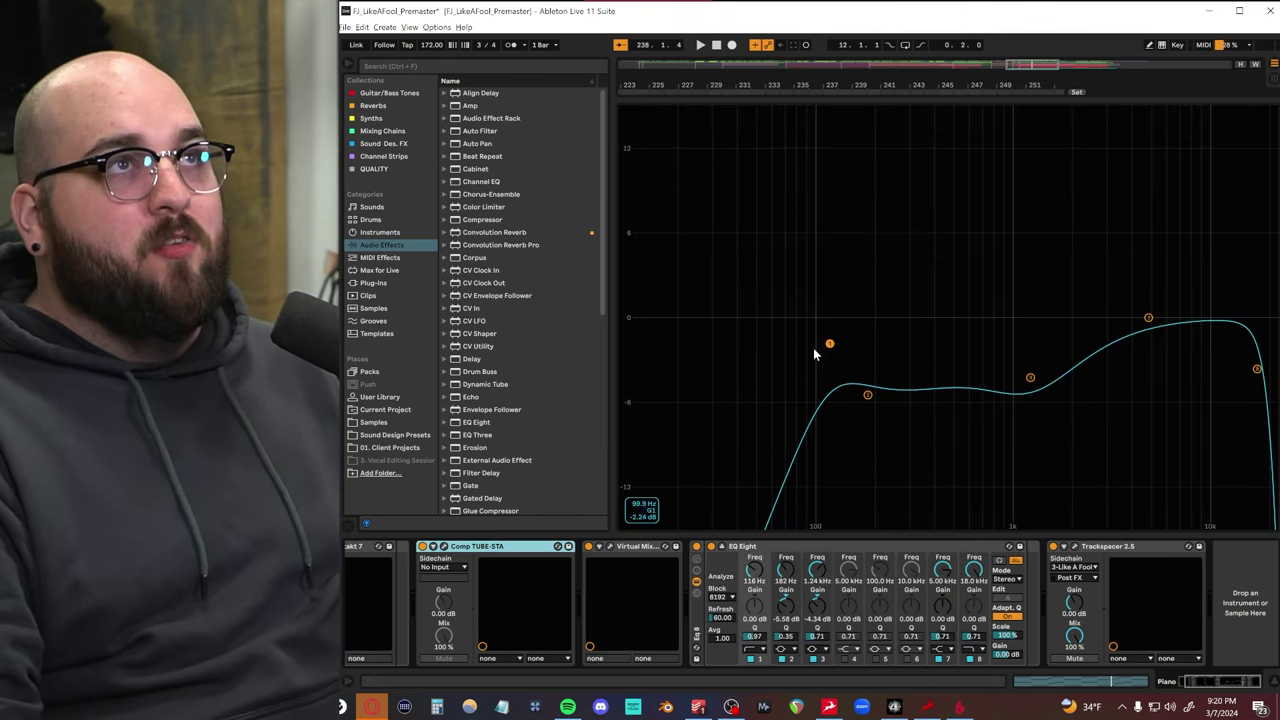
click(722, 547)
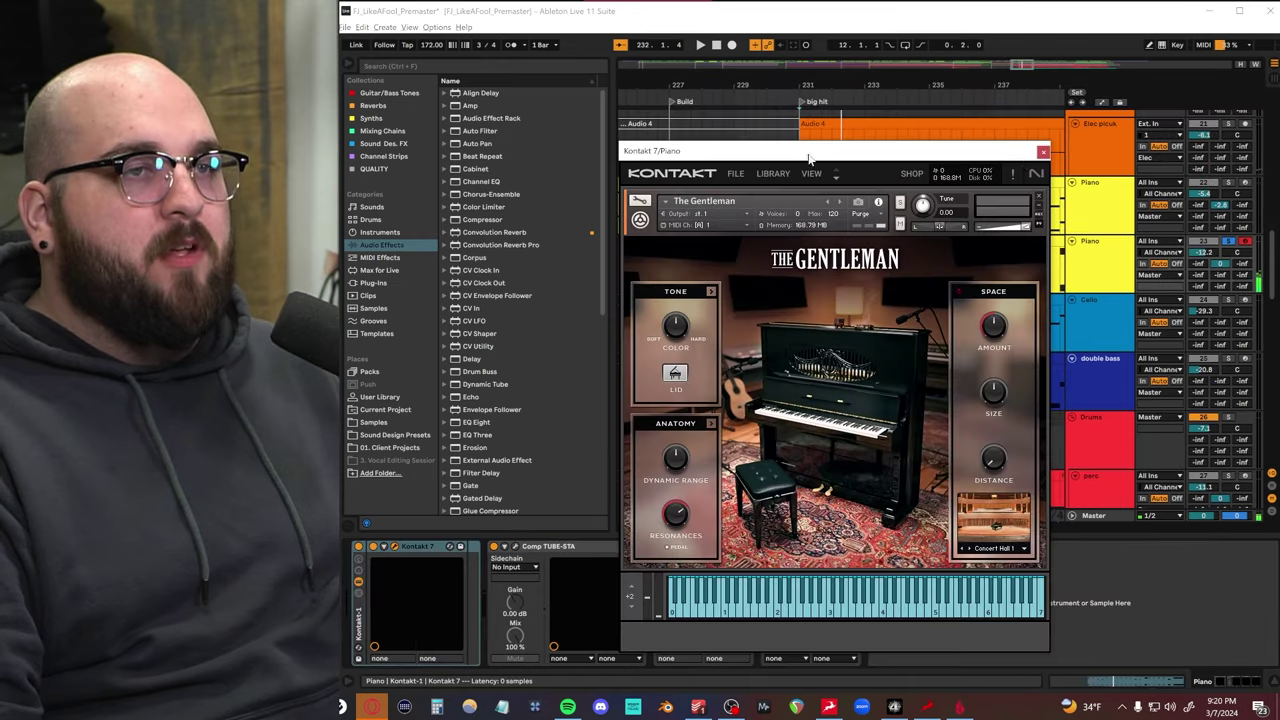
Step: Check the lower Piano track's Kontakt instrument and Valhalla Supermassive settings, closing both plugin windows
click(1043, 155)
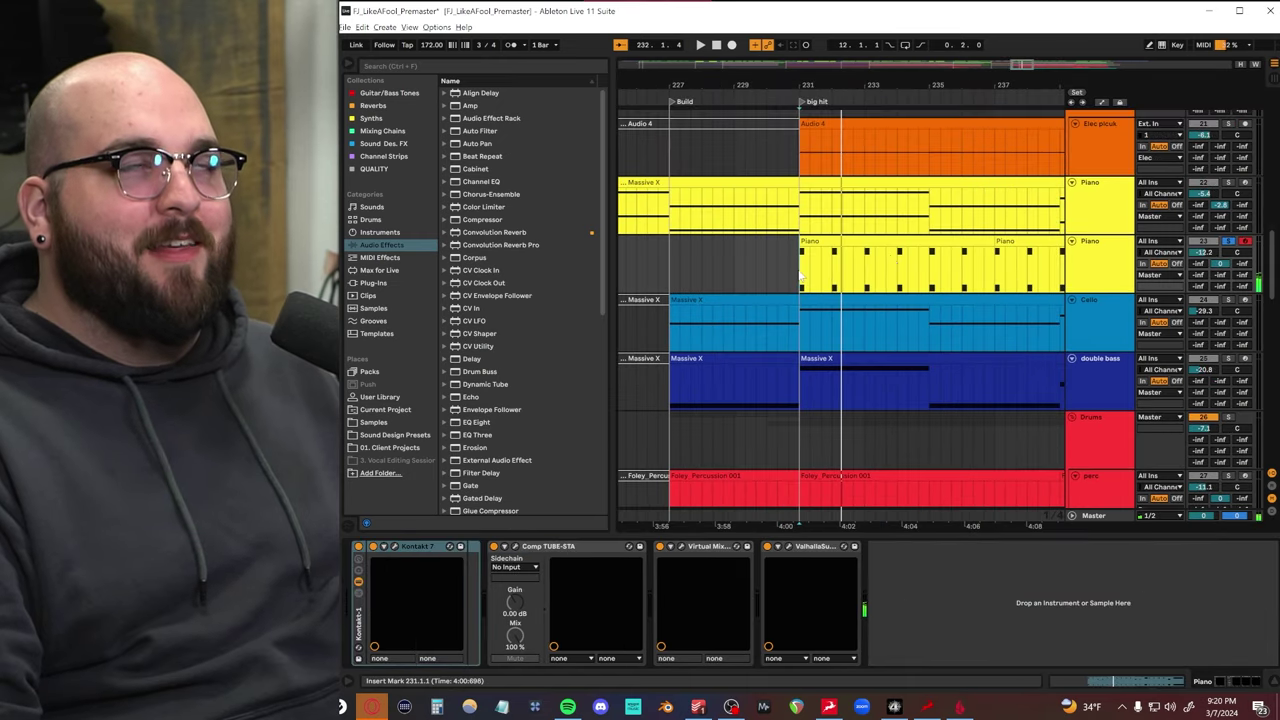
scroll(800, 275, up, 3)
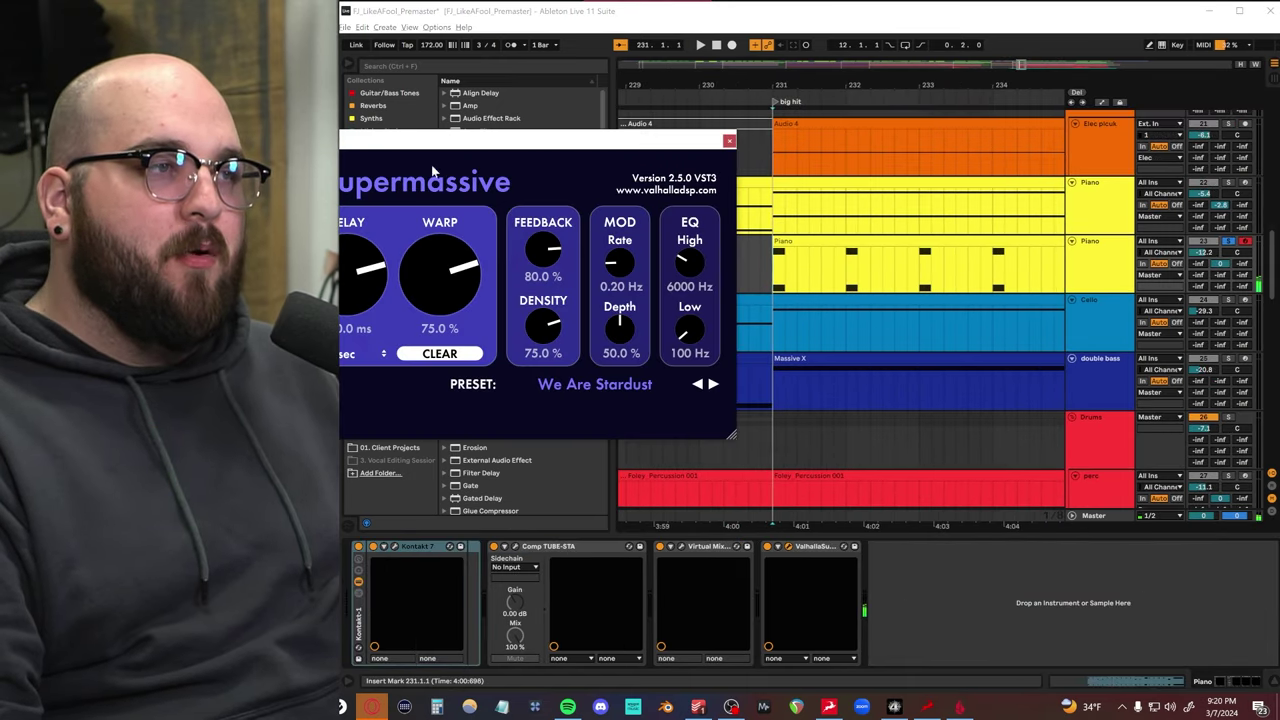
drag(428, 144, 778, 177)
click(1071, 177)
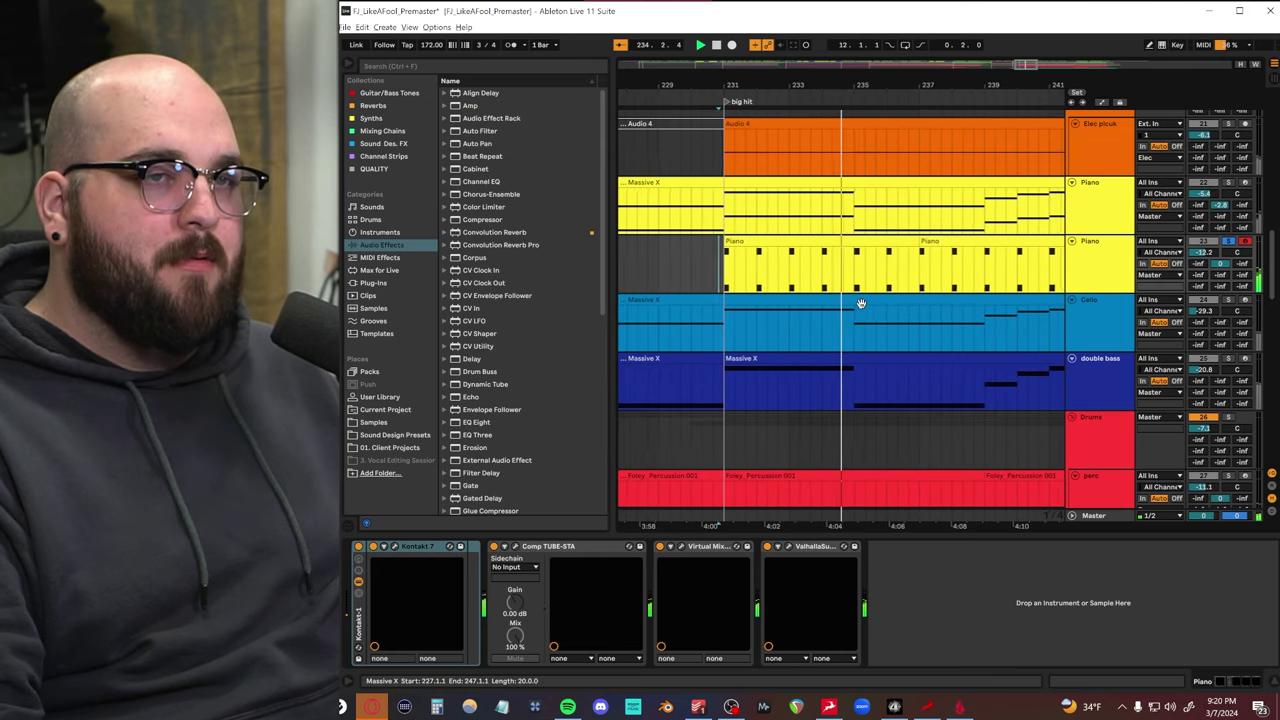
Step: Place the insert mark on the Cello track at the big hit marker
scroll(861, 303, down, 1)
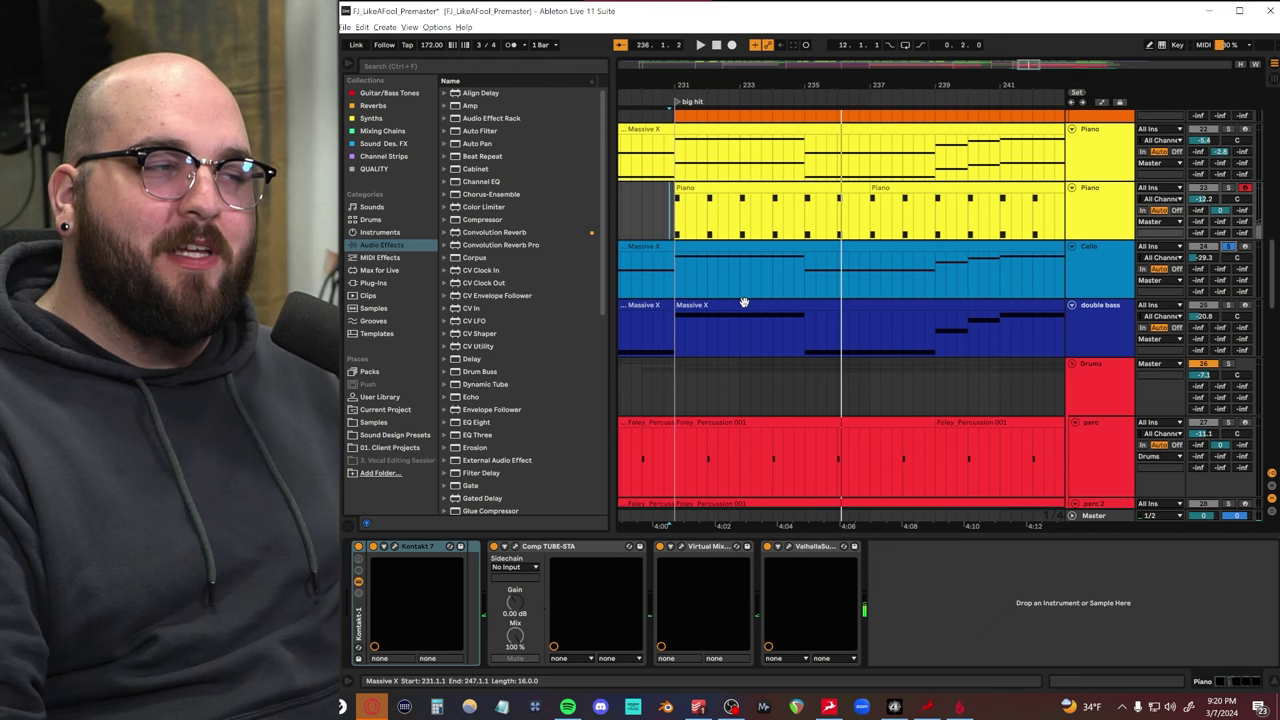
click(675, 278)
scroll(675, 278, up, 2)
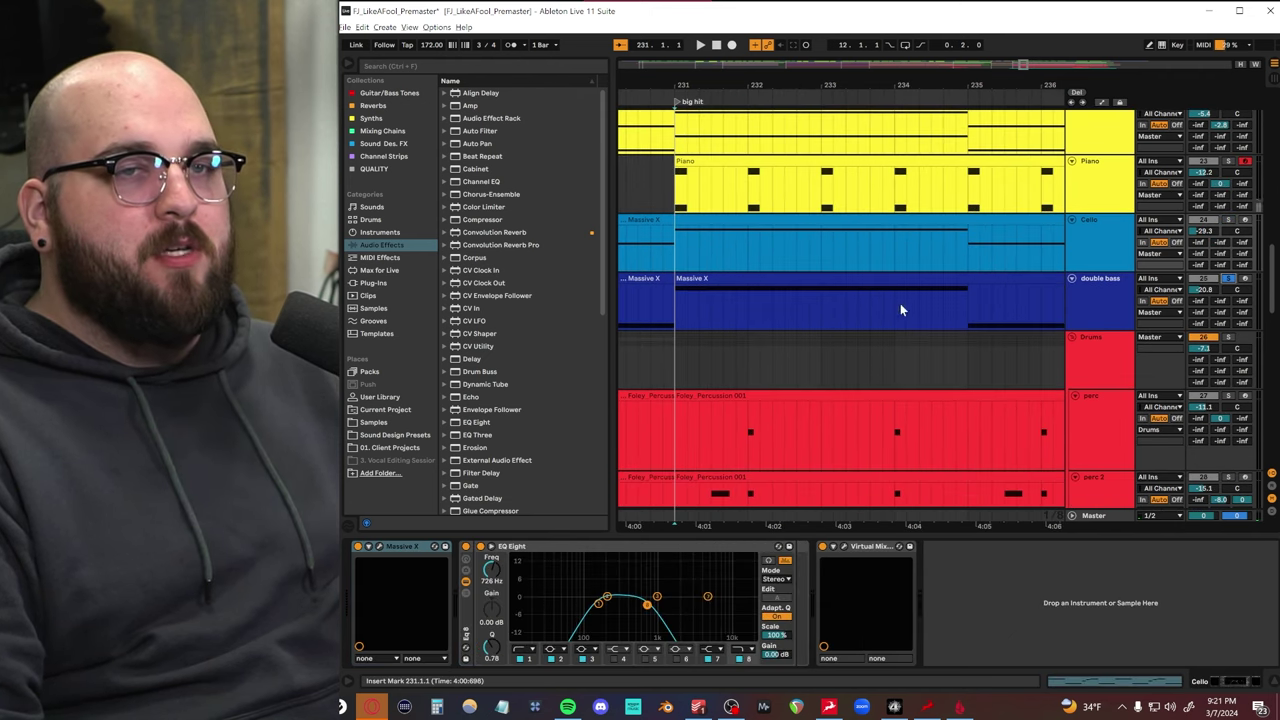
Step: Play the soloed double bass track from the big hit and open its Massive X instrument for inspection
click(675, 318)
key(space)
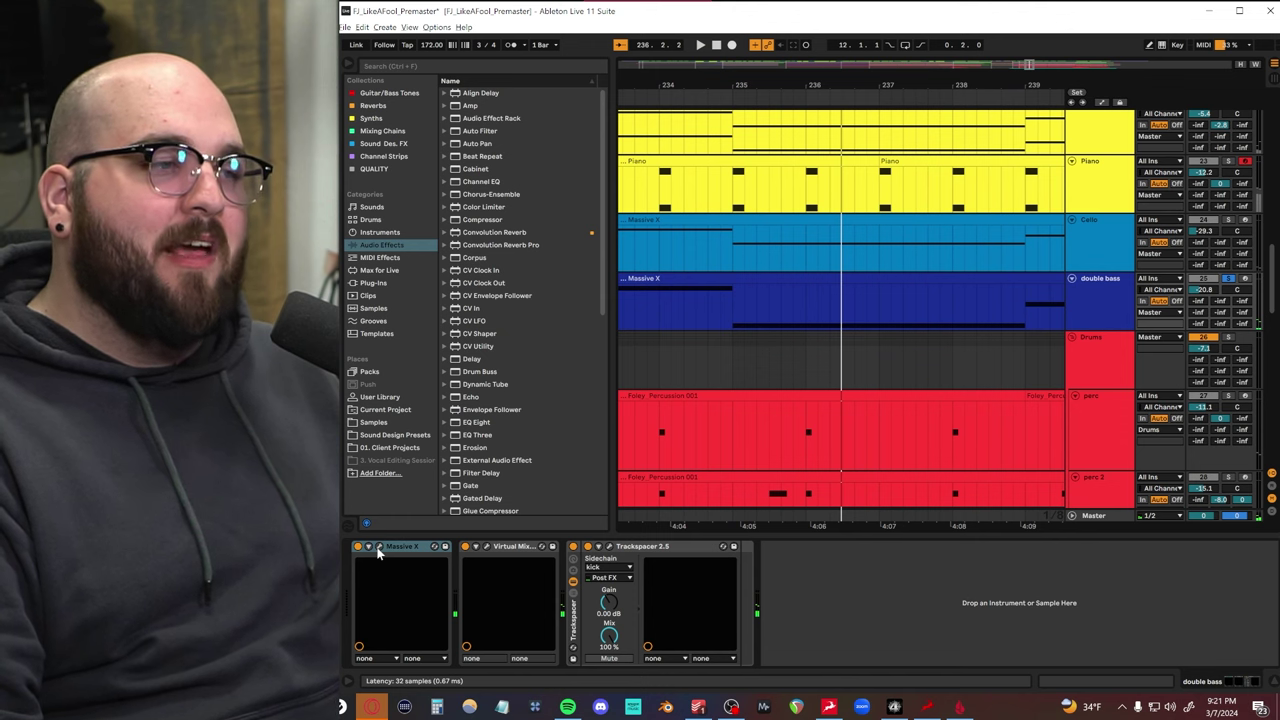
click(378, 548)
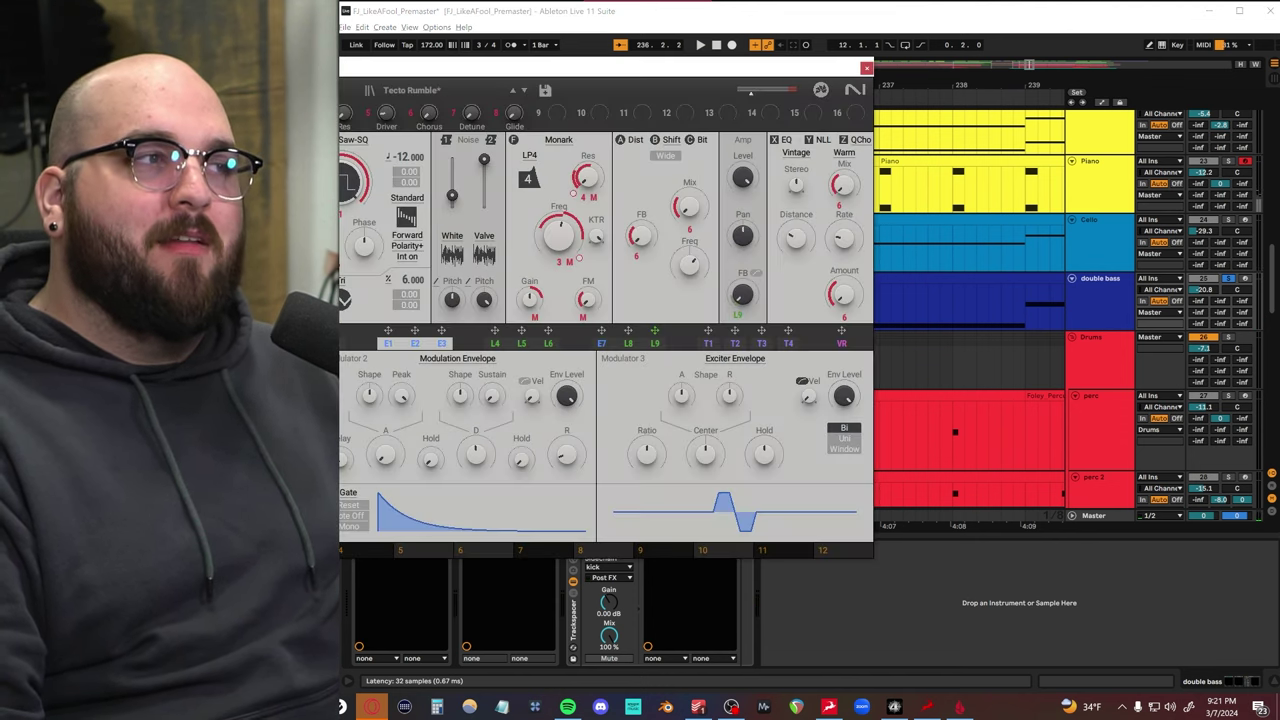
drag(205, 73, 556, 150)
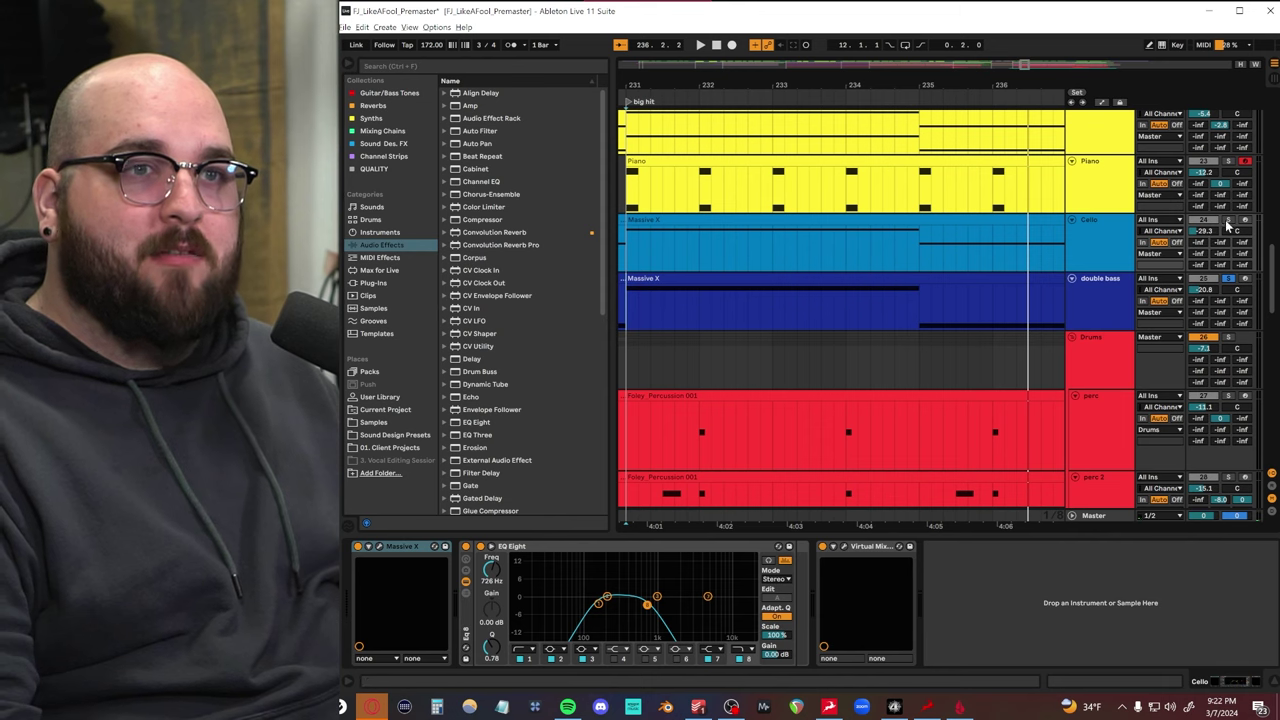
Step: Play the soloed Cello track from the big hit, and check its Massive X instrument before closing it
scroll(622, 278, left, 1)
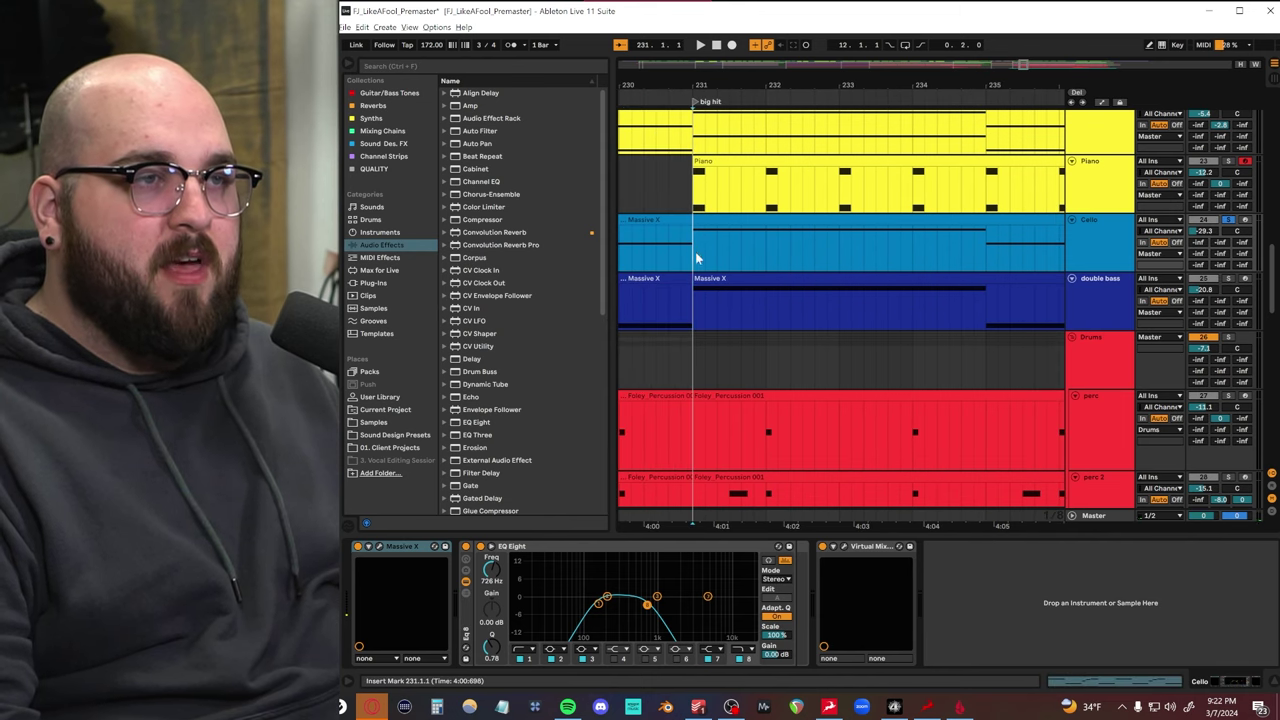
key(space)
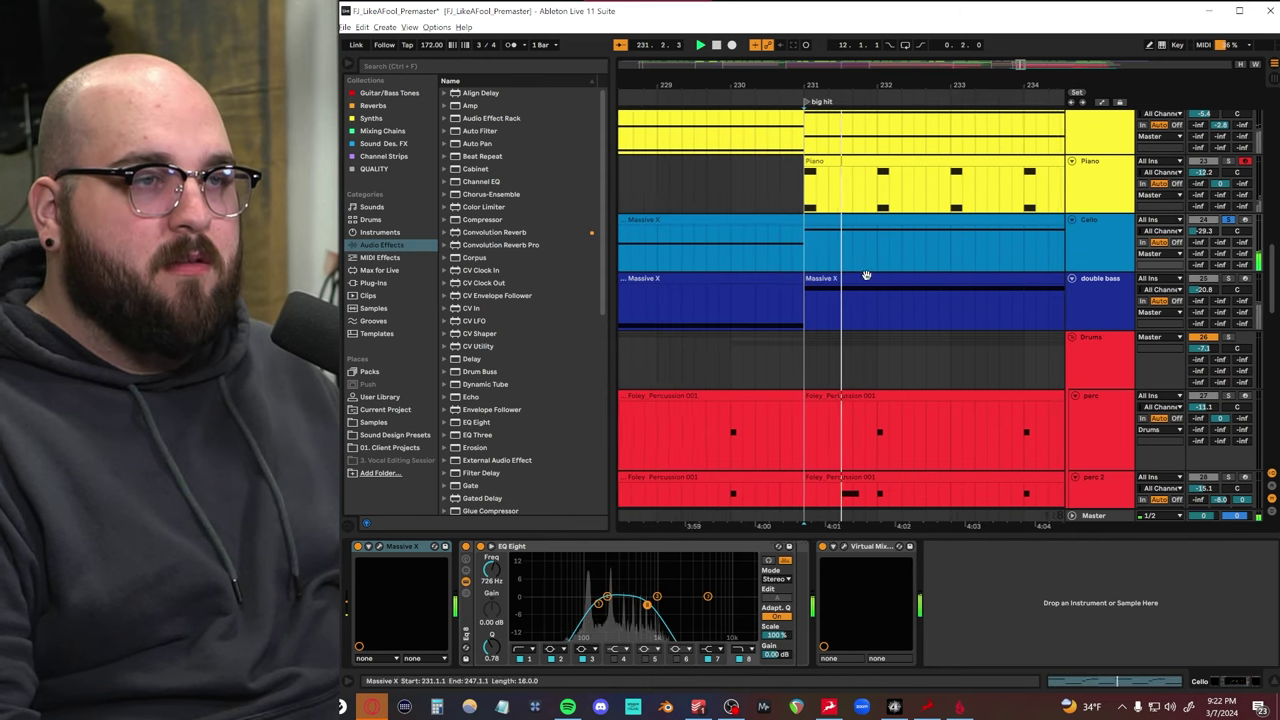
click(379, 547)
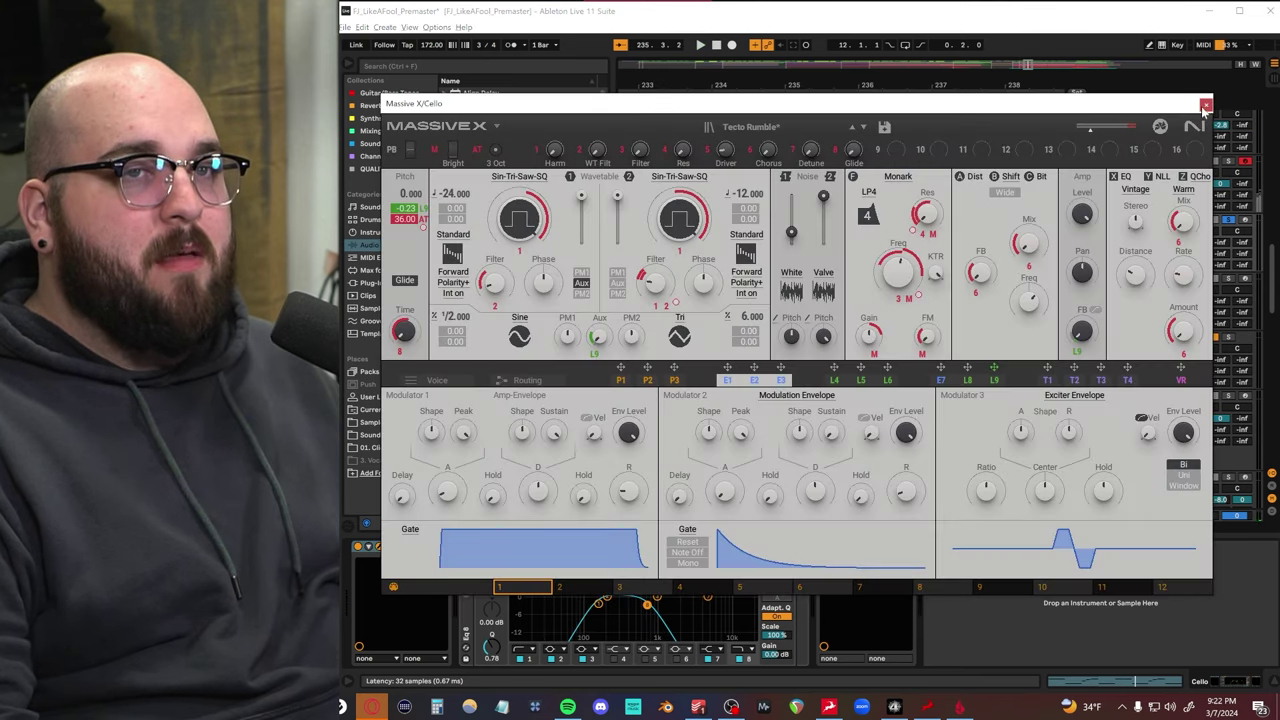
click(1204, 104)
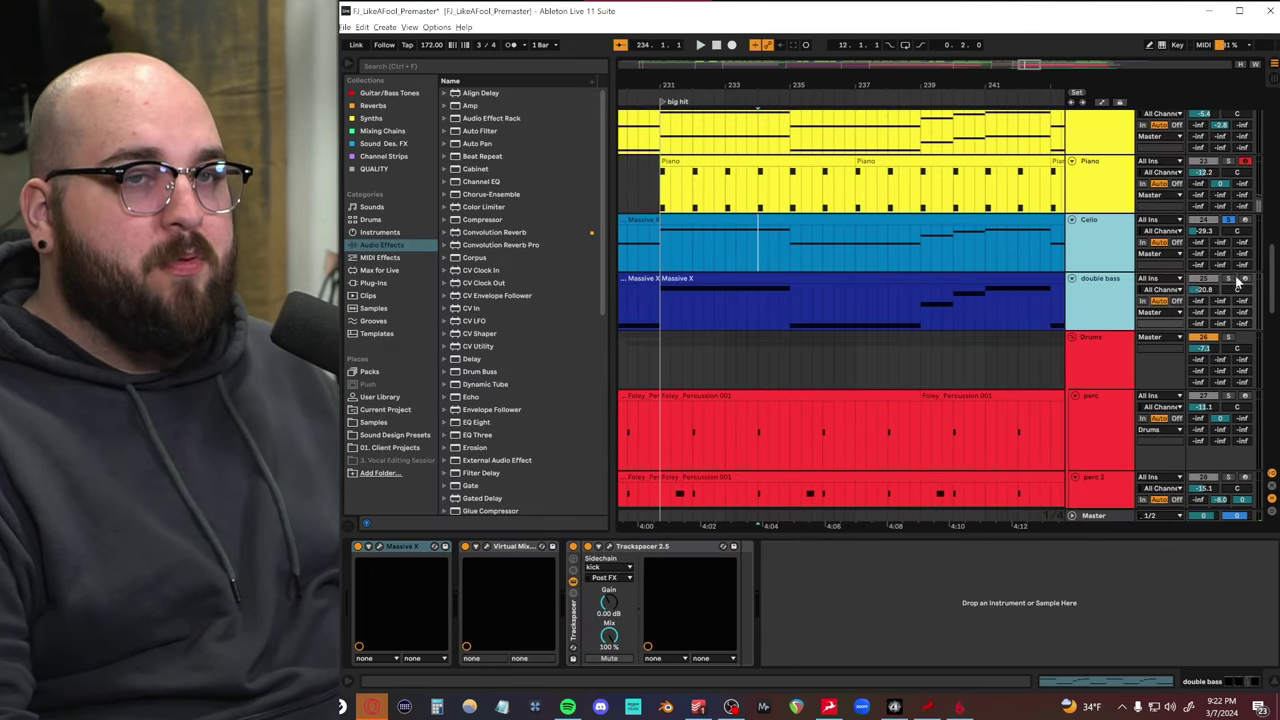
Step: Solo the double bass track, play it from the big hit, and highlight the corresponding passage on the Cello track
click(1229, 279)
click(688, 268)
key(space)
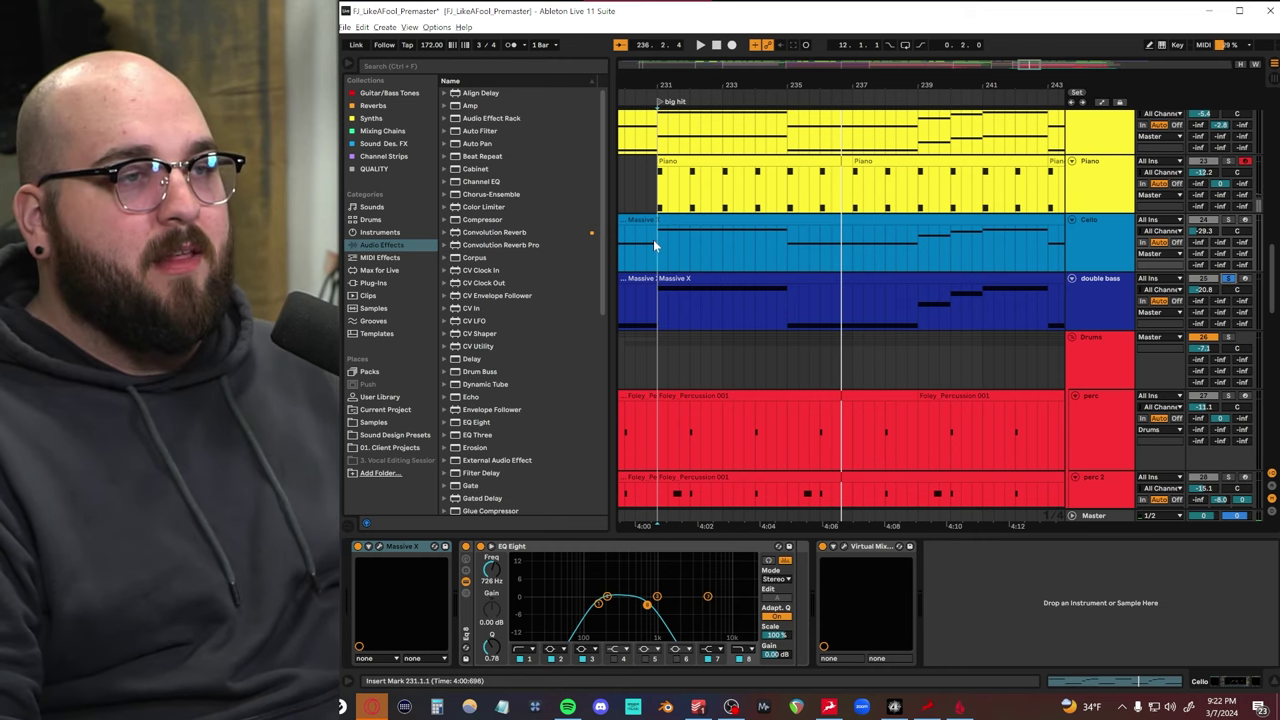
drag(655, 245, 970, 255)
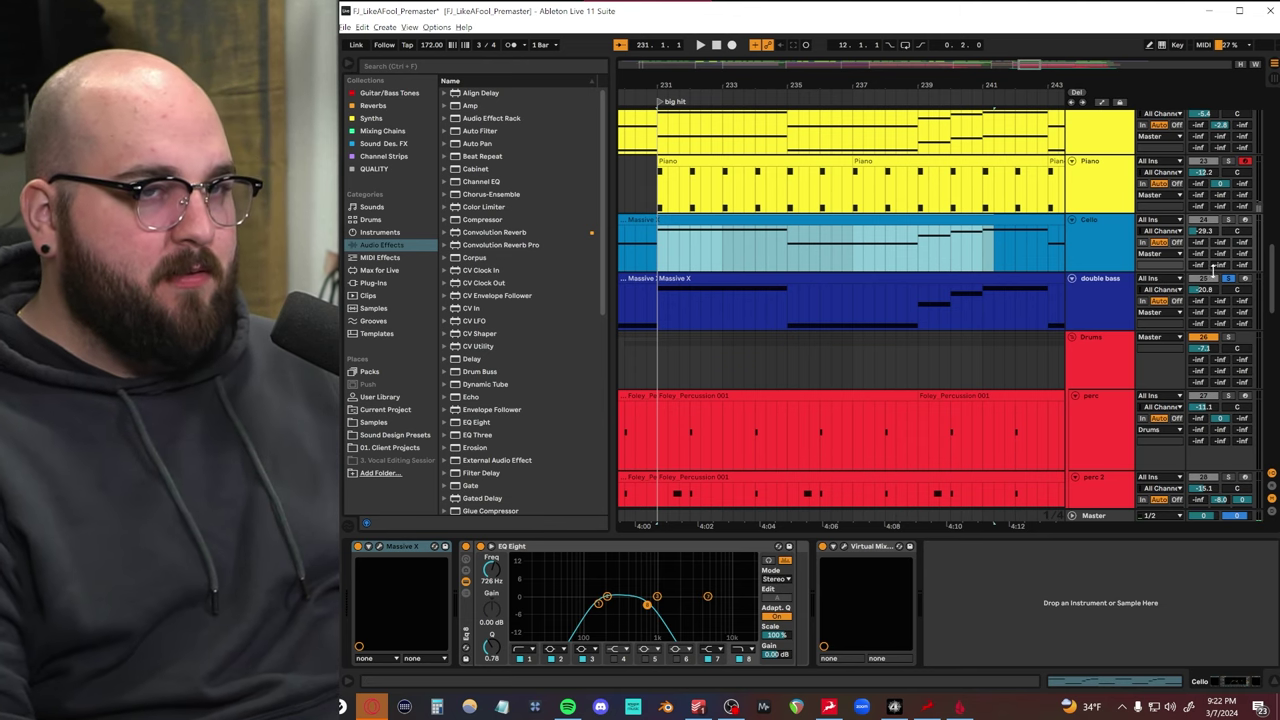
Step: Play the soloed Strings group from the big hit and stop playback
scroll(1168, 280, down, 10)
click(656, 343)
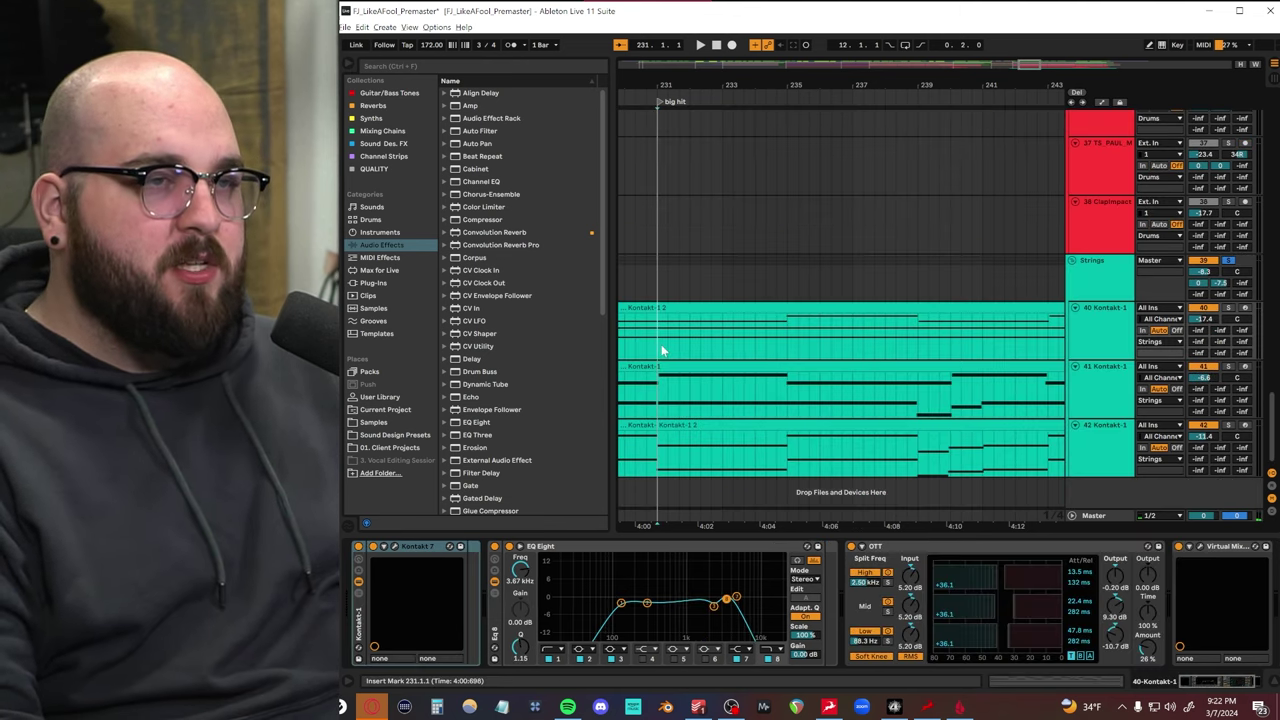
key(space)
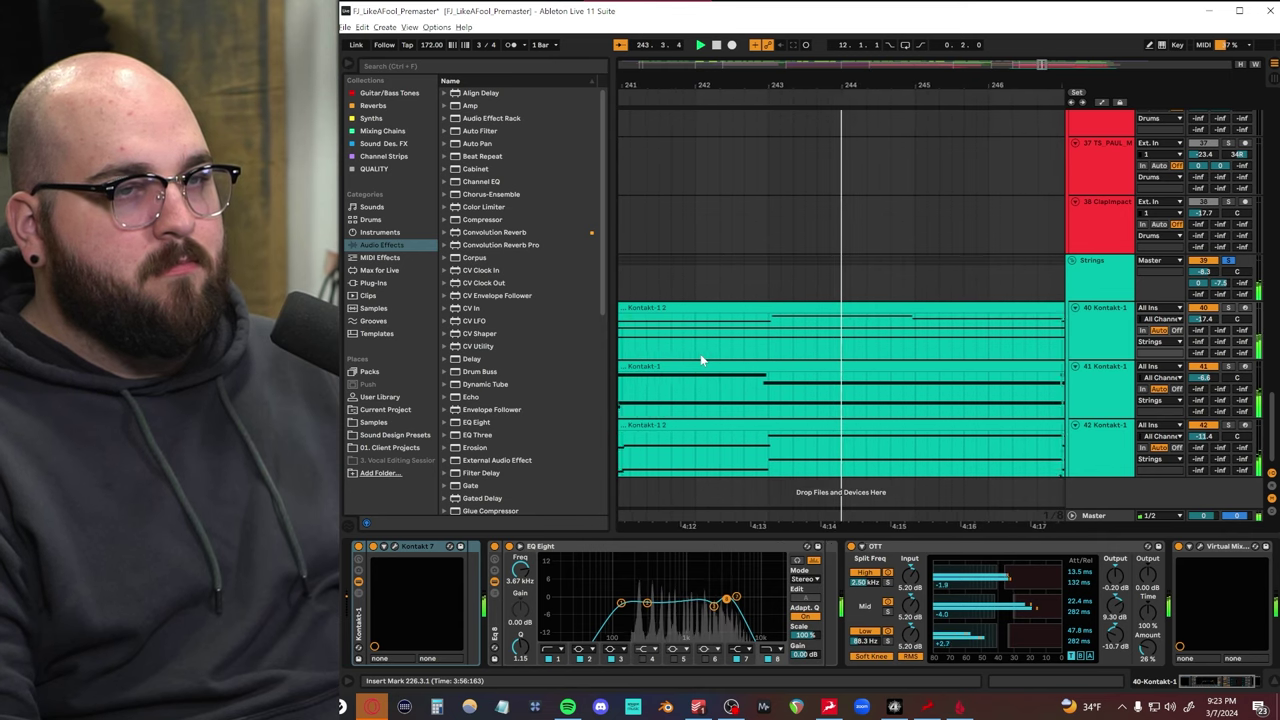
key(space)
Step: Select the 42 Kontakt-1 strings track and check its Kontakt Basses instrument, closing the plugin window
click(1104, 455)
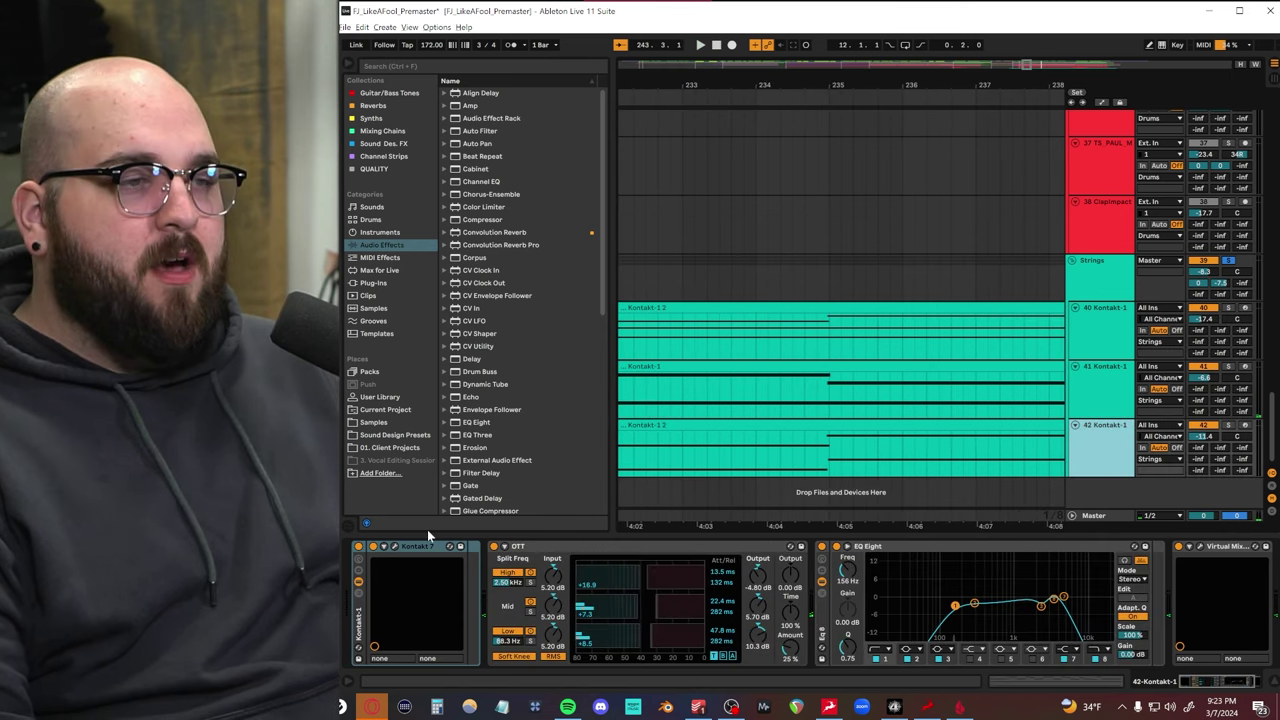
key(ctrl+alt+p)
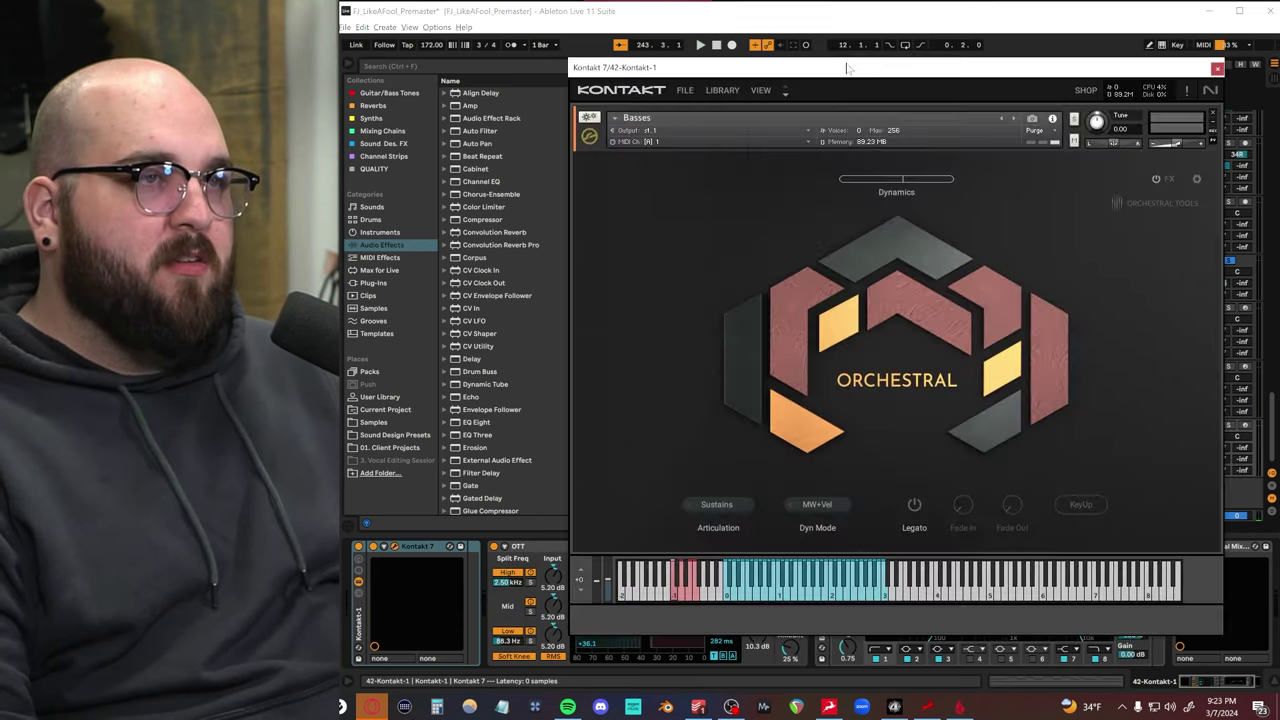
click(1217, 68)
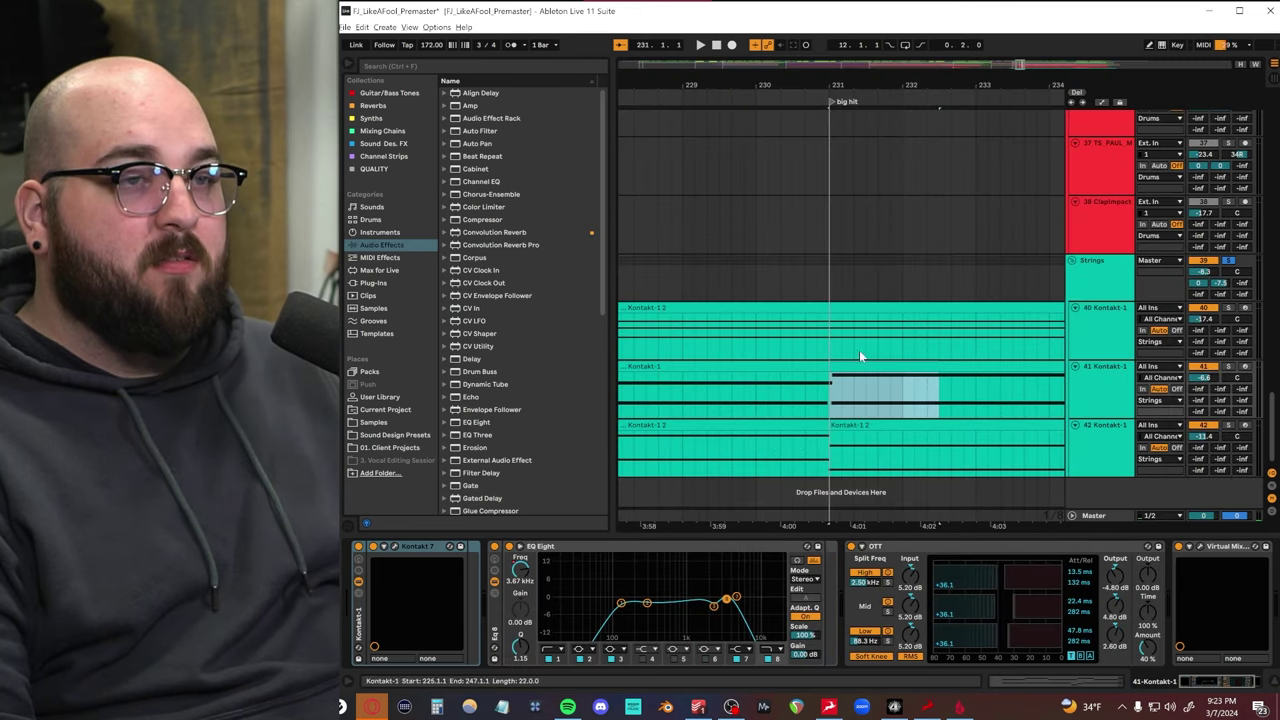
Step: Select the 40 Kontakt-1 strings track and check its Kontakt Violas instrument, closing the plugin window
drag(810, 340, 966, 333)
click(1091, 325)
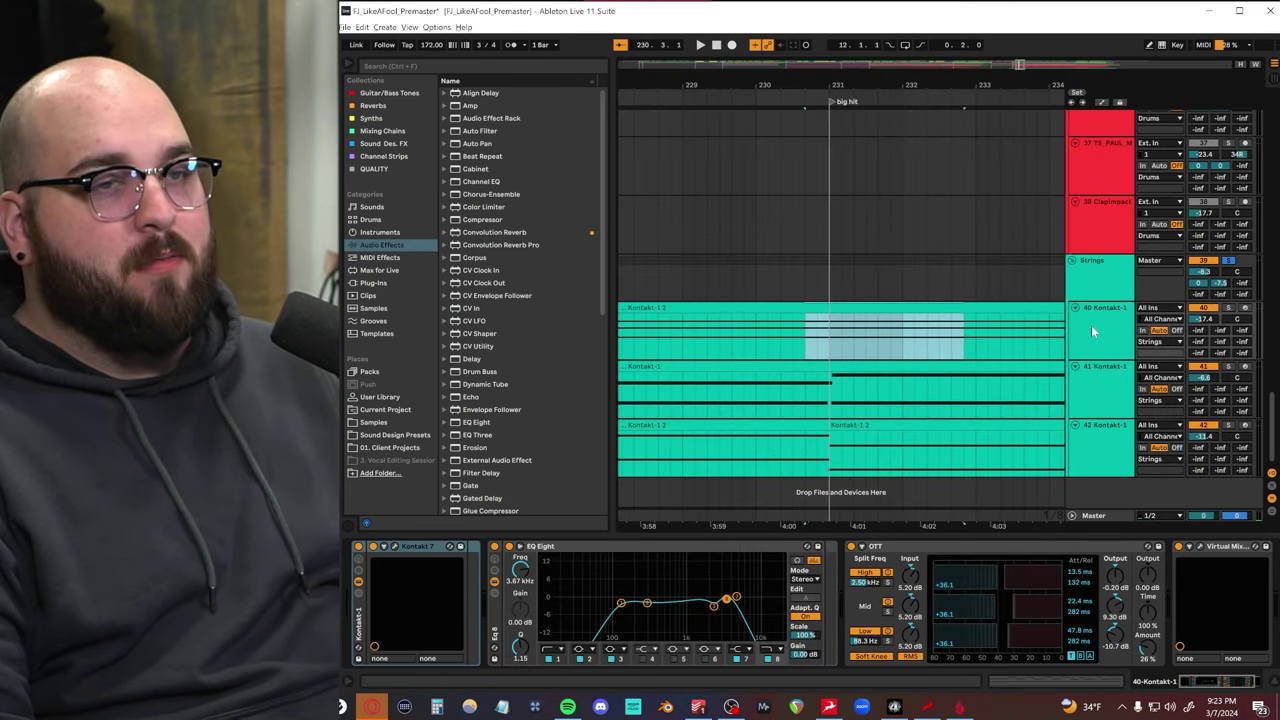
click(393, 547)
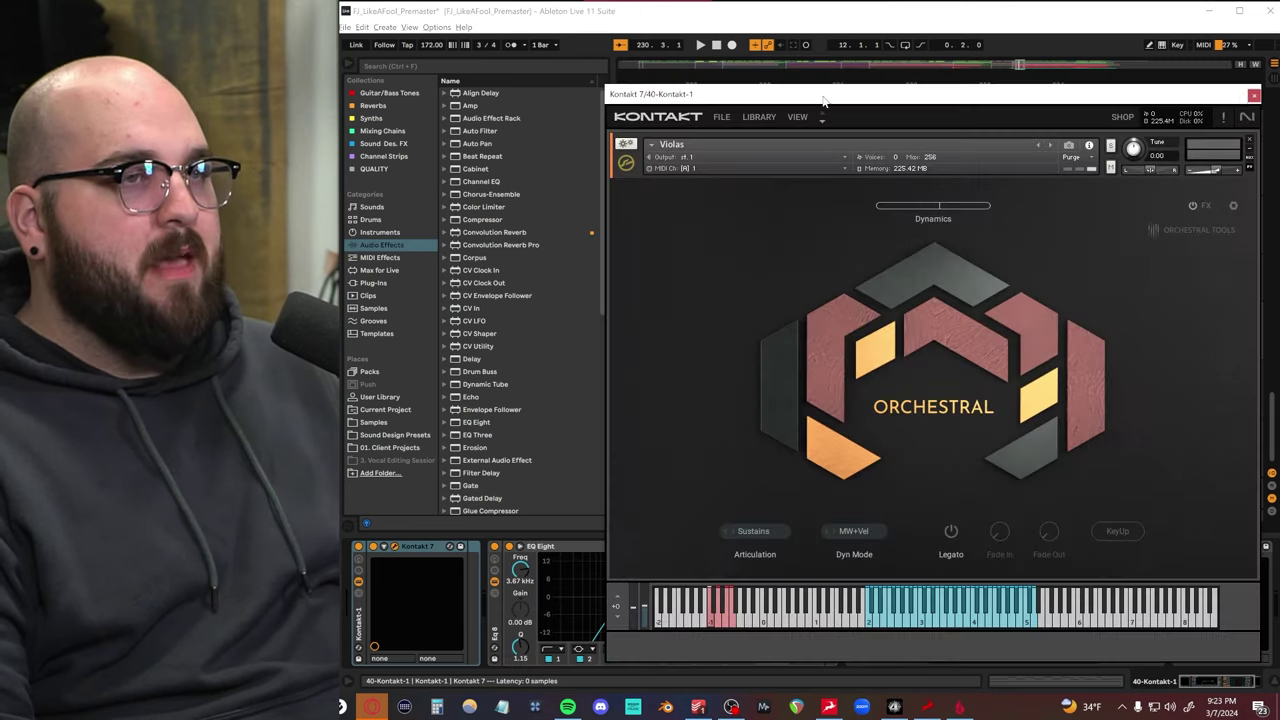
click(1252, 97)
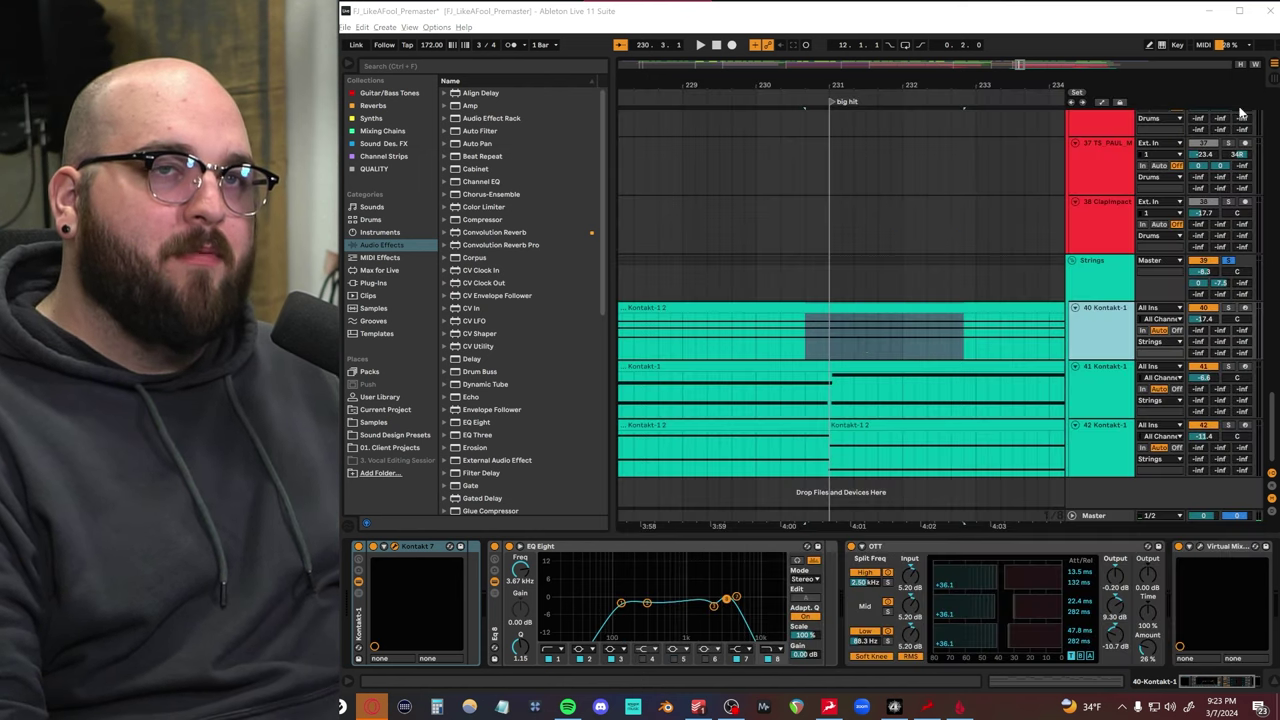
Step: Place the insert mark at the big hit on the 40 Kontakt-1 track and examine its EQ Eight and OTT devices
click(831, 343)
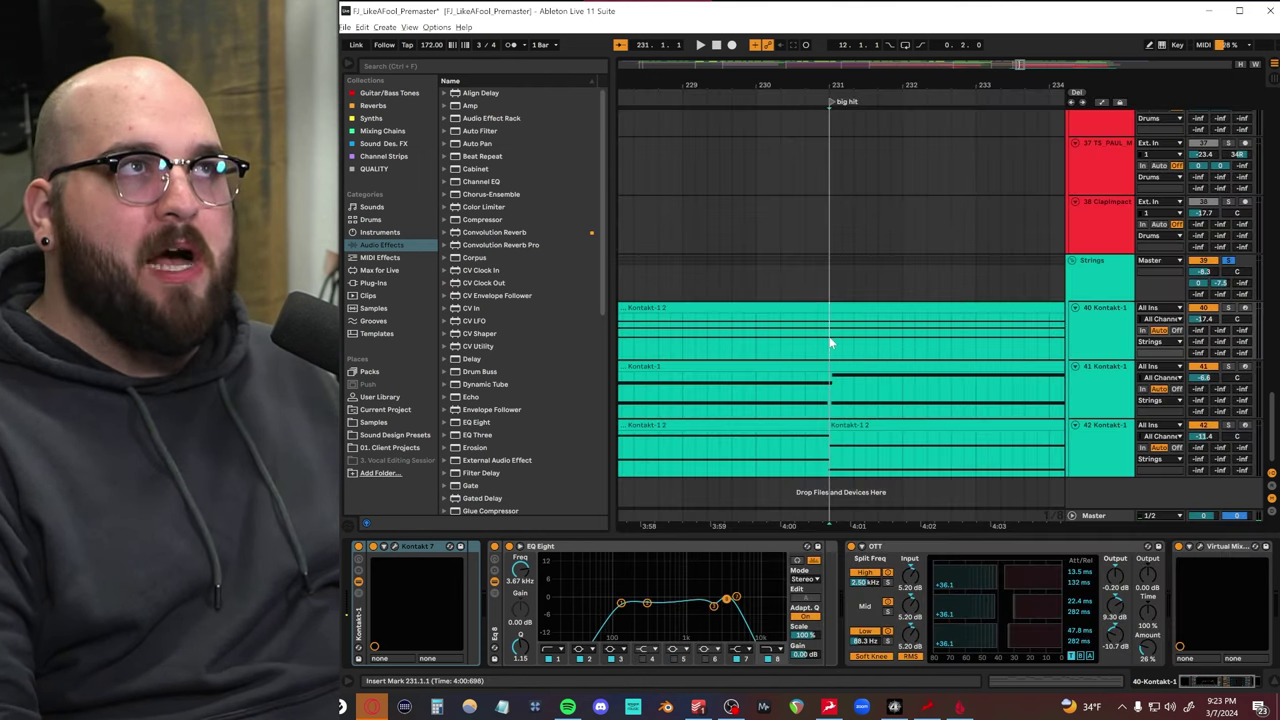
key(x)
scroll(851, 628, down, 1)
scroll(851, 627, left, 2)
scroll(851, 627, right, 2)
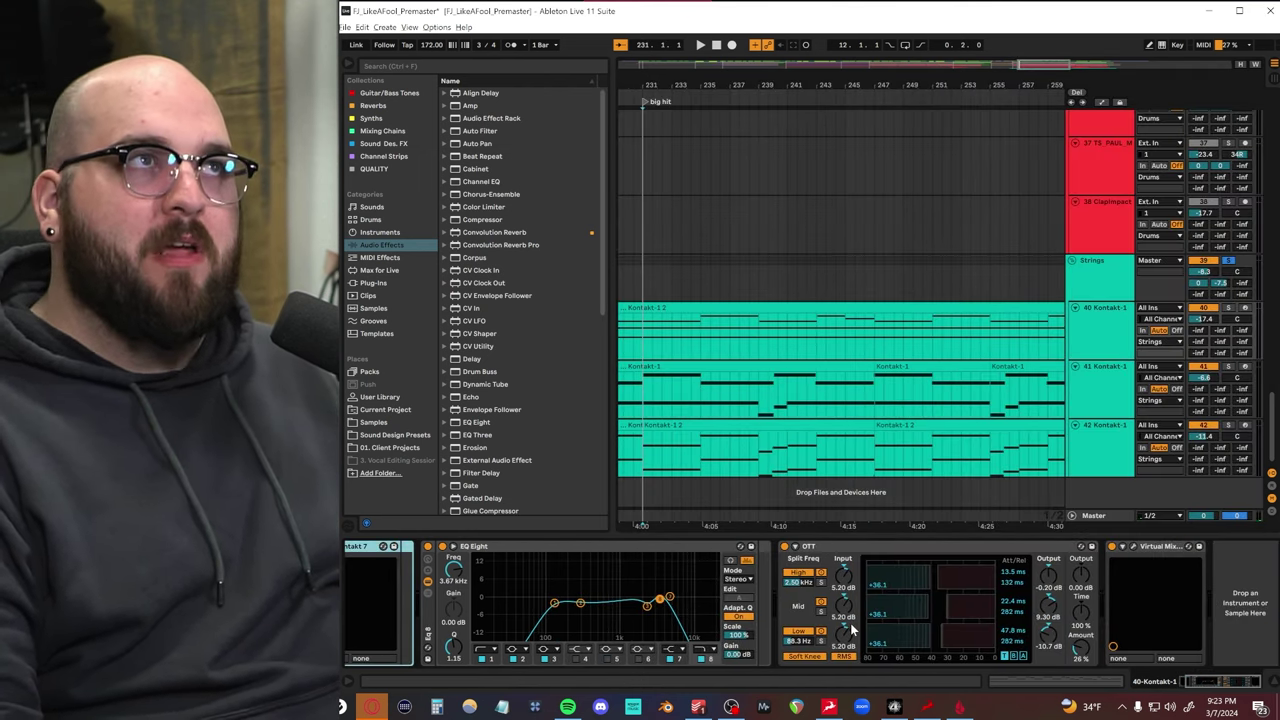
scroll(851, 627, left, 2)
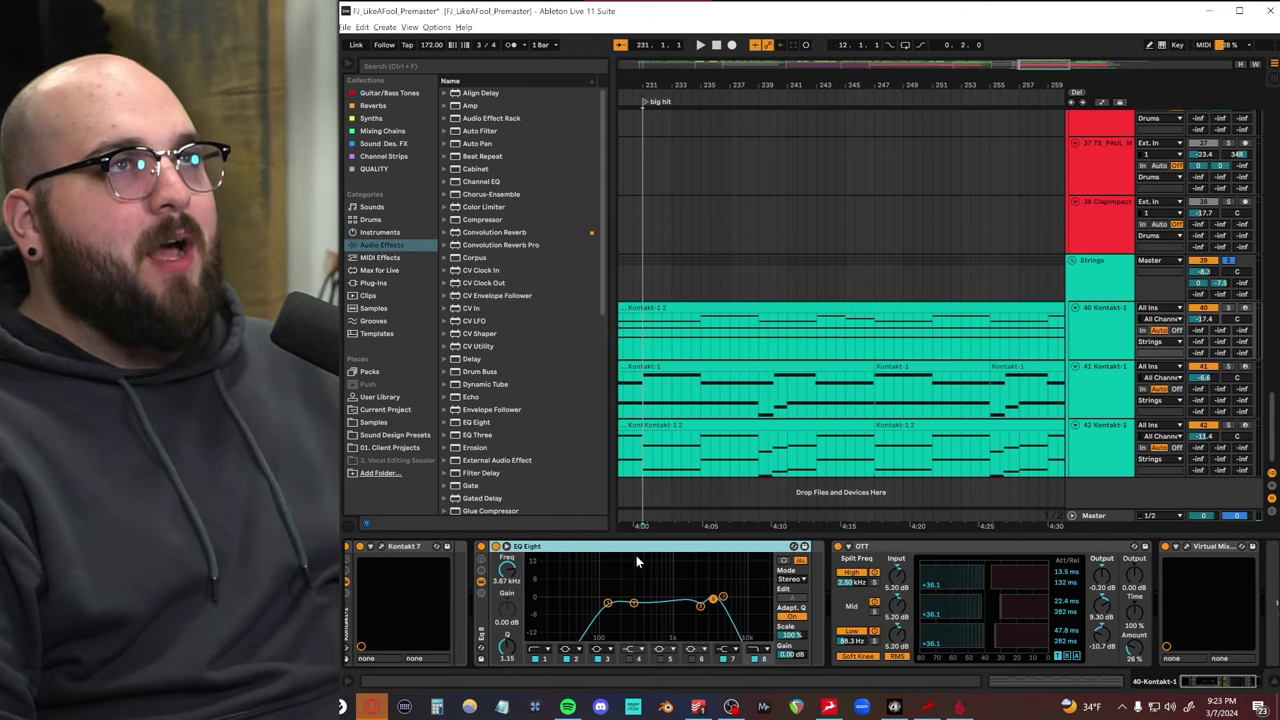
Step: Select the Strings group track and examine its EQ Eight, Gate and OTT devices
scroll(595, 604, left, 1)
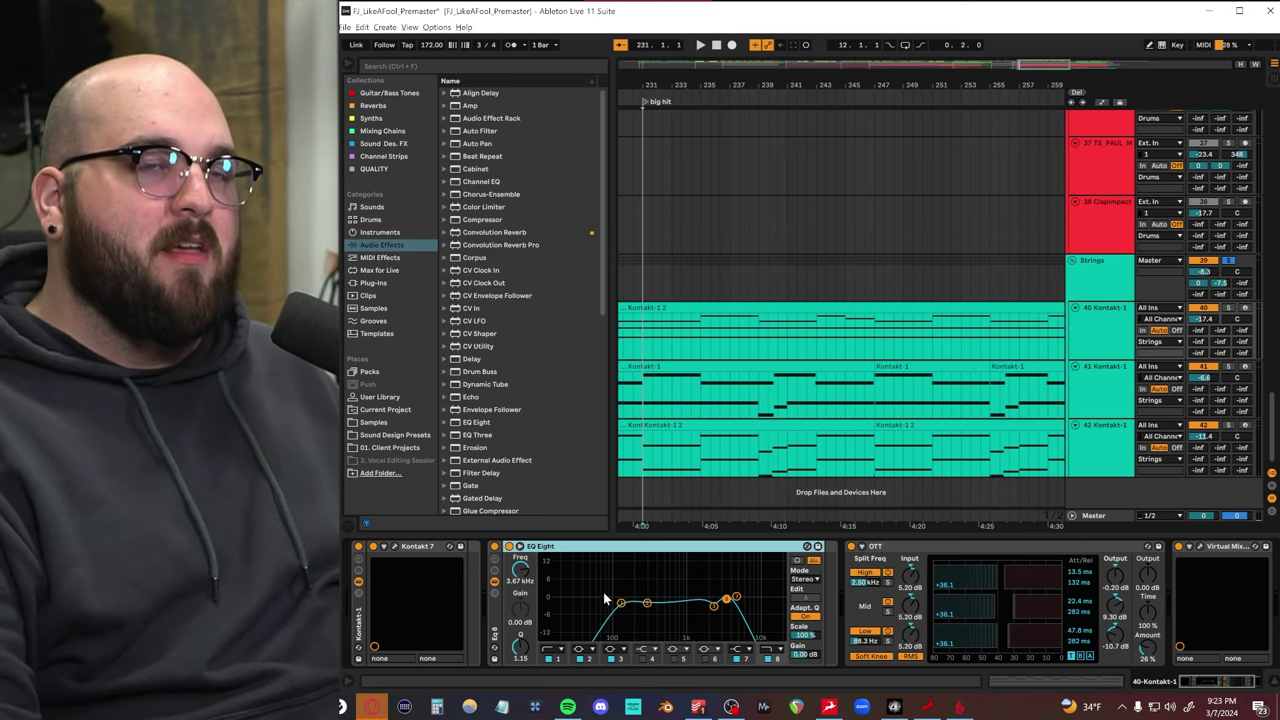
click(1085, 289)
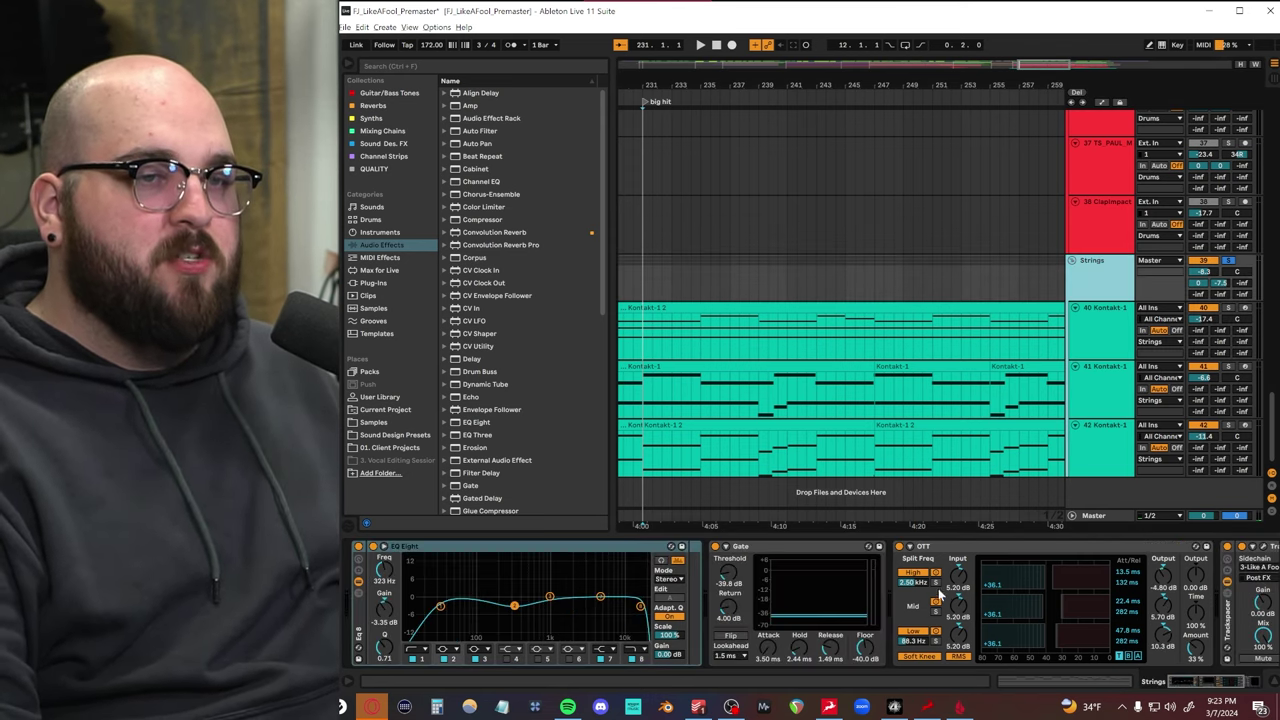
click(1088, 357)
Step: Locate the Drums group section of the arrangement and play the drums from bar 247
scroll(1027, 562, right, 2)
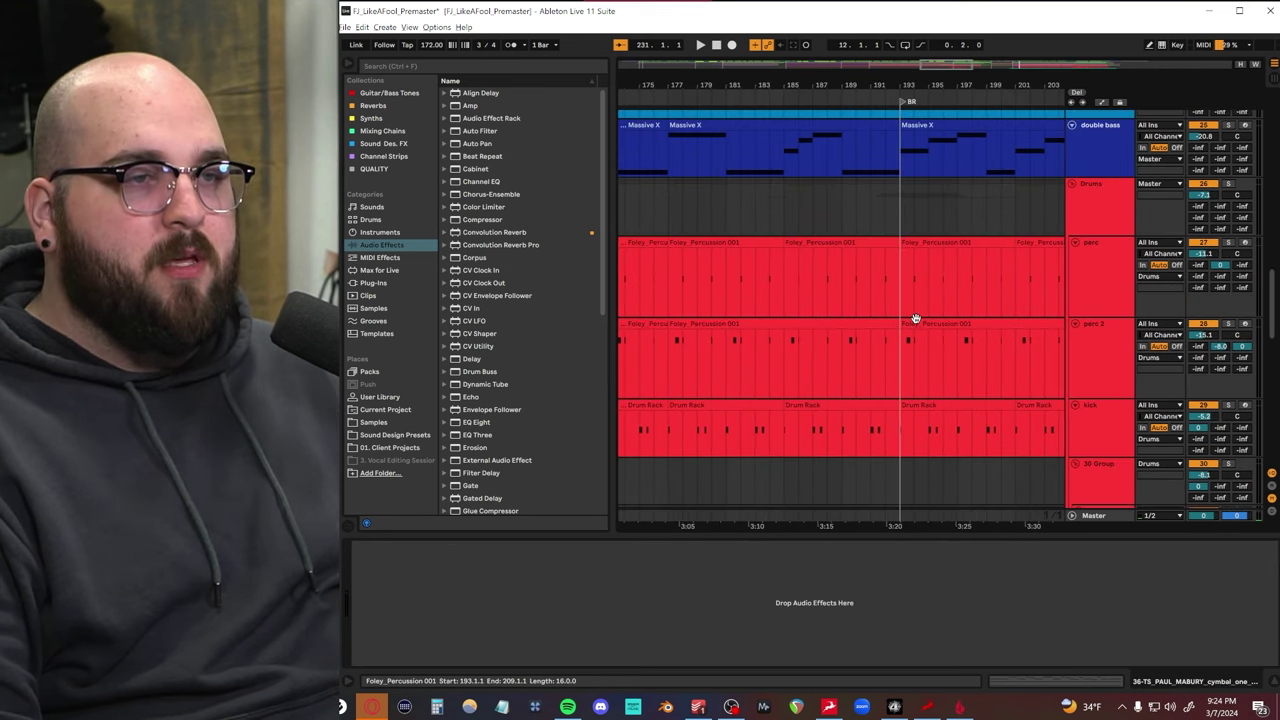
key(minus)
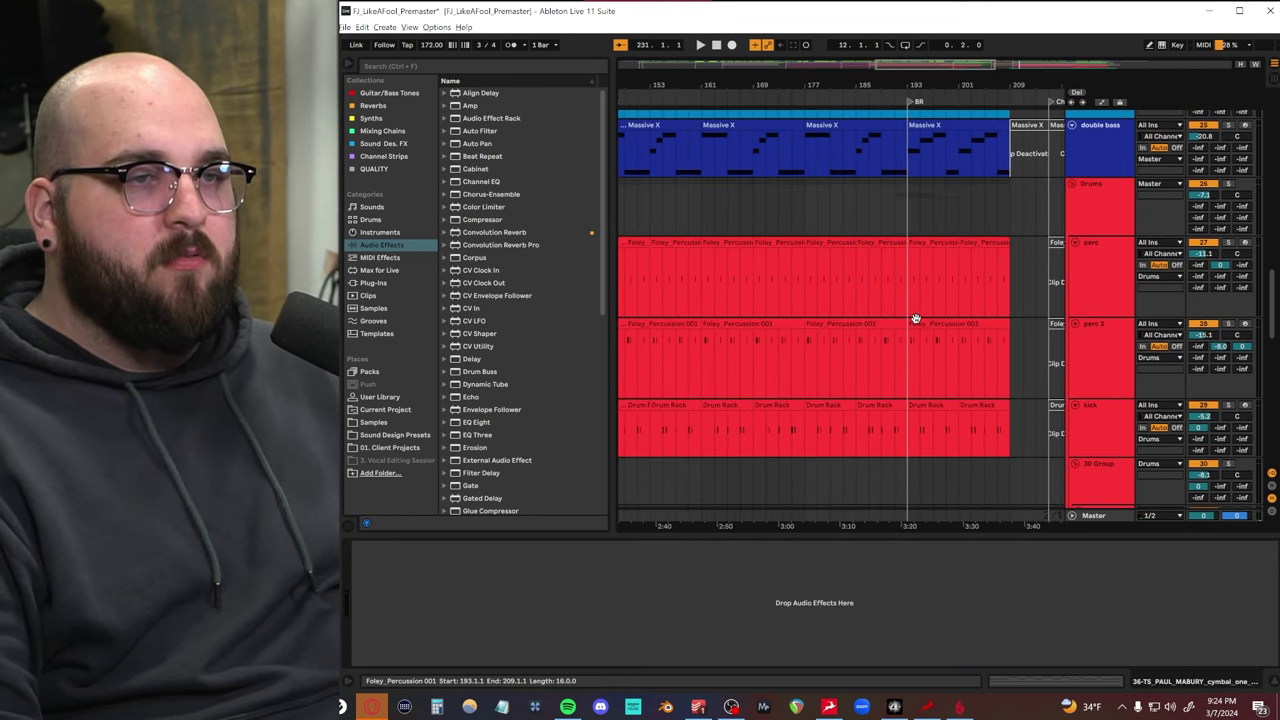
scroll(916, 318, down, 5)
scroll(906, 320, down, 6)
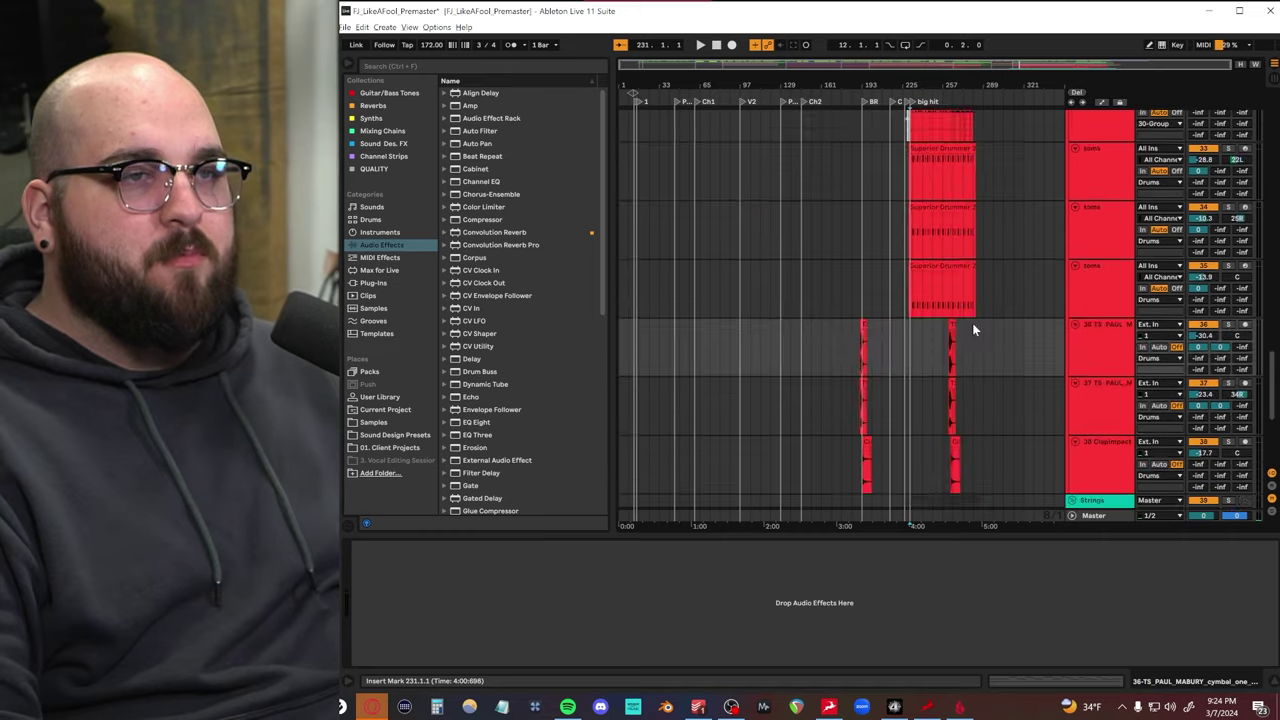
scroll(972, 323, up, 3)
scroll(972, 323, up, 5)
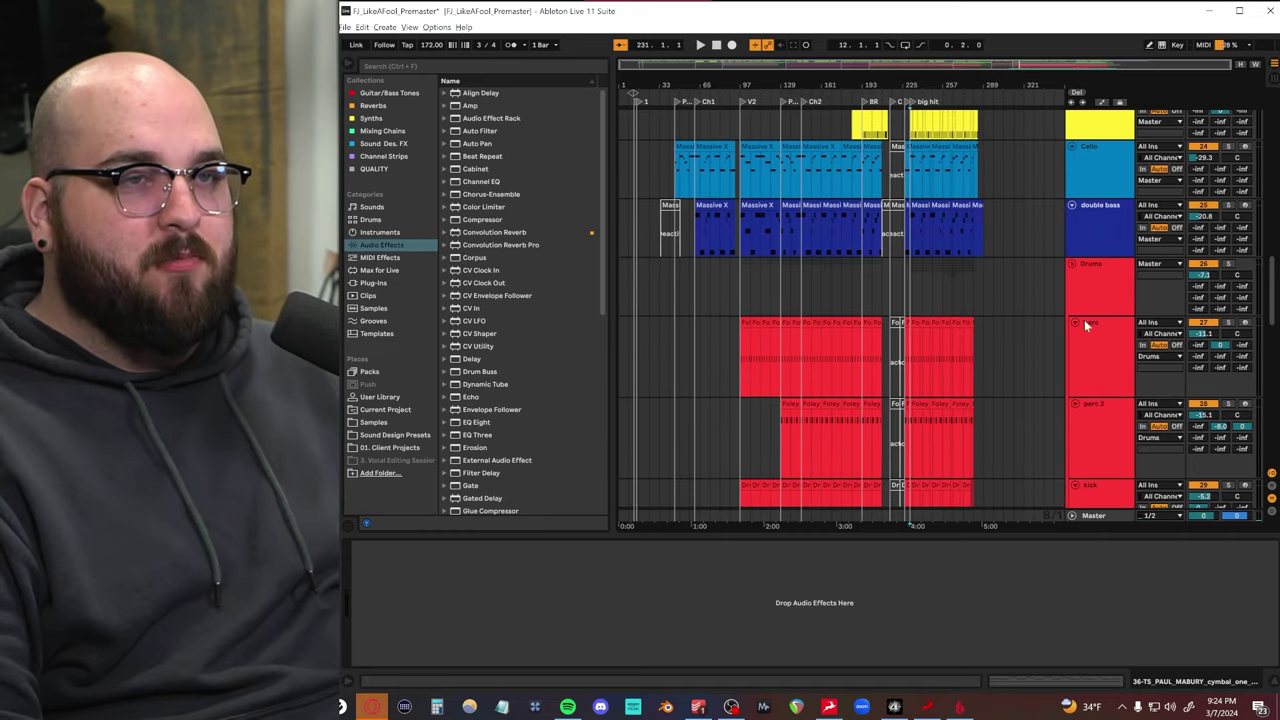
scroll(927, 343, up, 5)
scroll(870, 312, down, 8)
click(938, 340)
key(space)
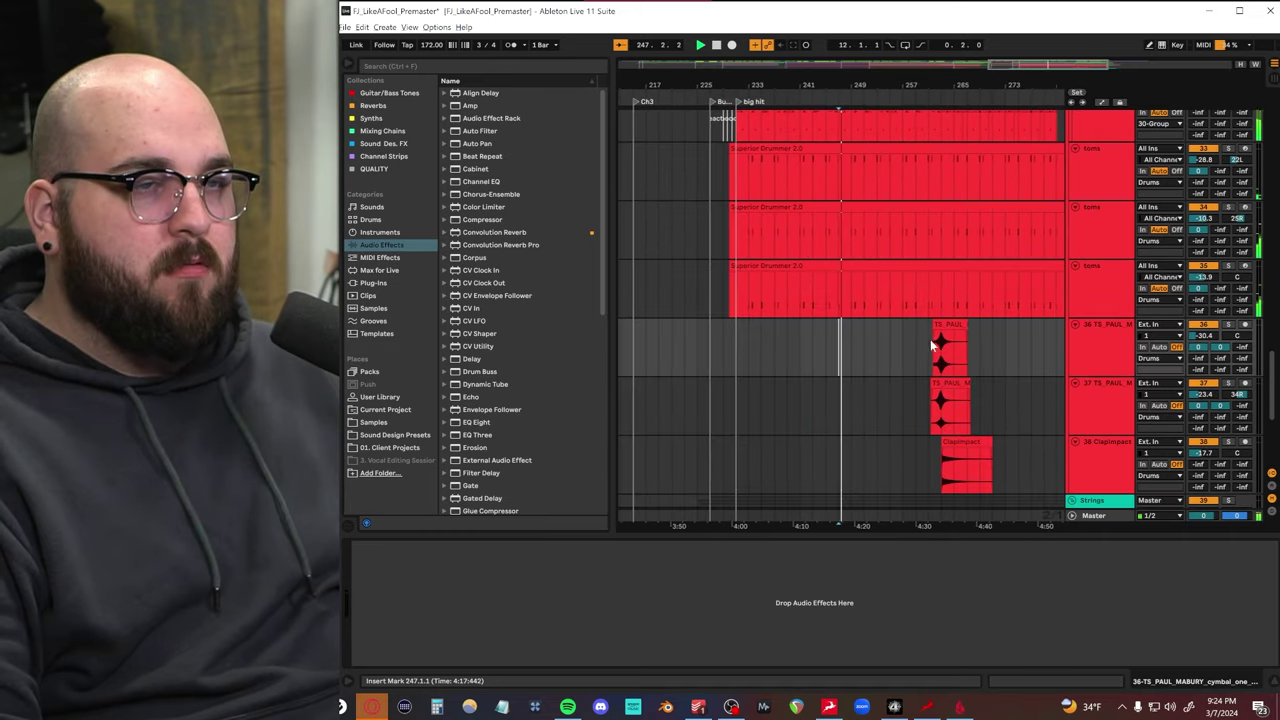
Step: Look through the drum tracks from the cymbals and toms up to the percussion while the Drums group plays
scroll(1003, 346, down, 3)
scroll(1003, 346, up, 5)
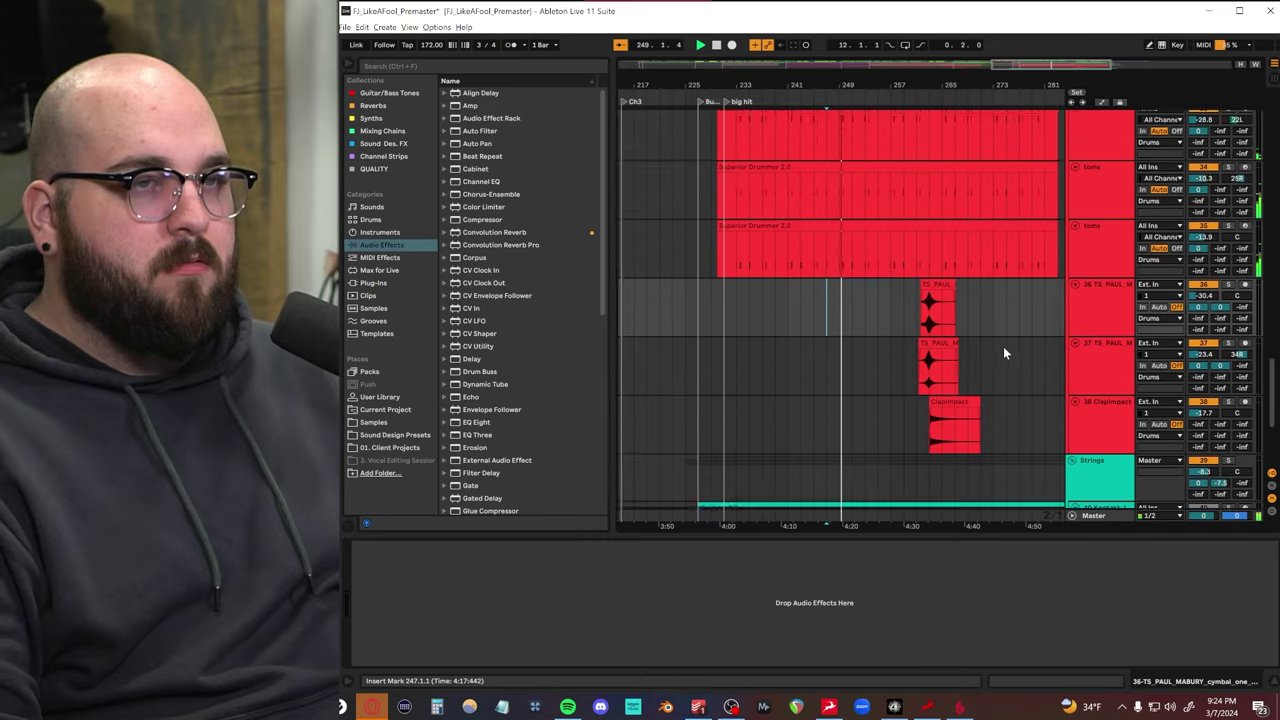
scroll(1003, 346, up, 3)
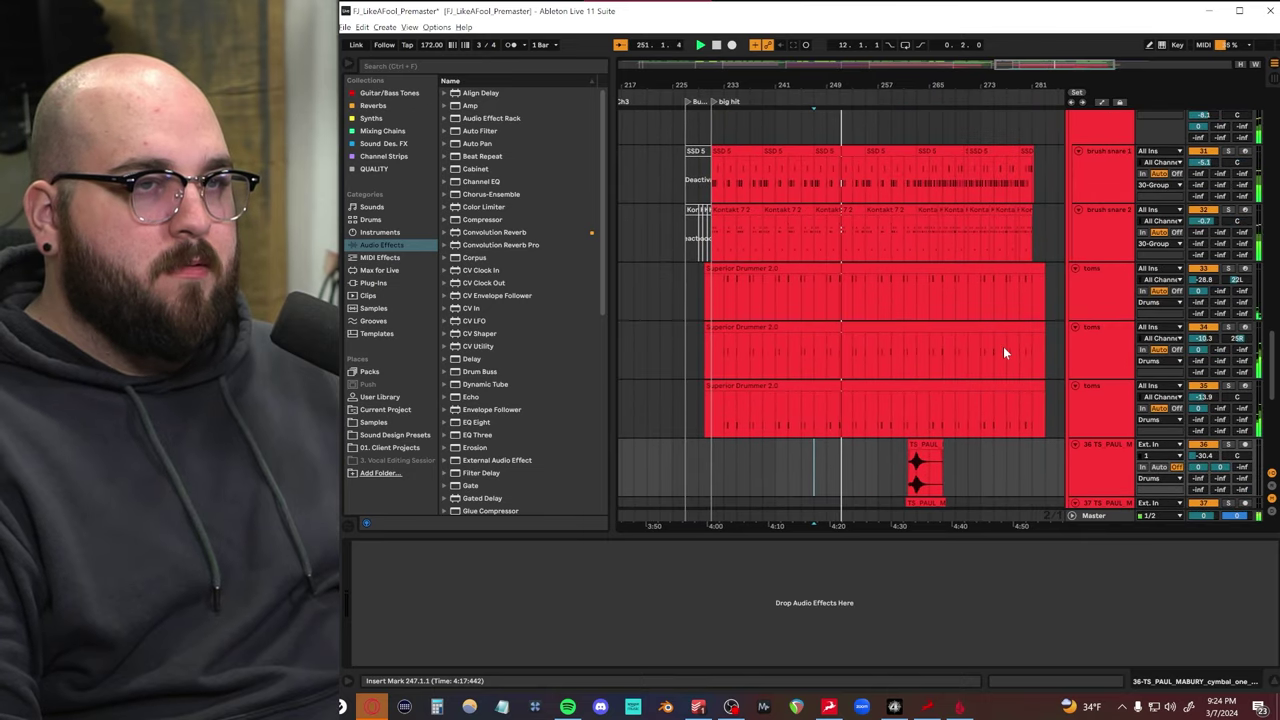
scroll(1003, 346, up, 4)
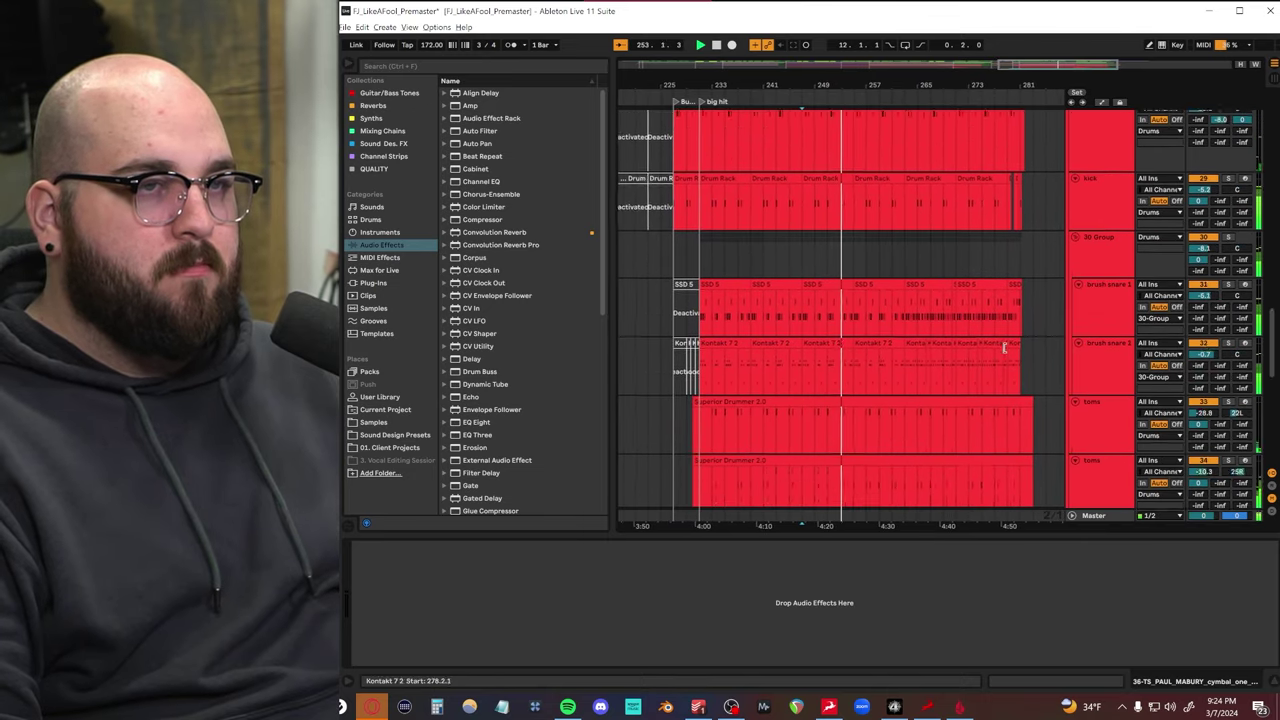
scroll(1003, 346, up, 3)
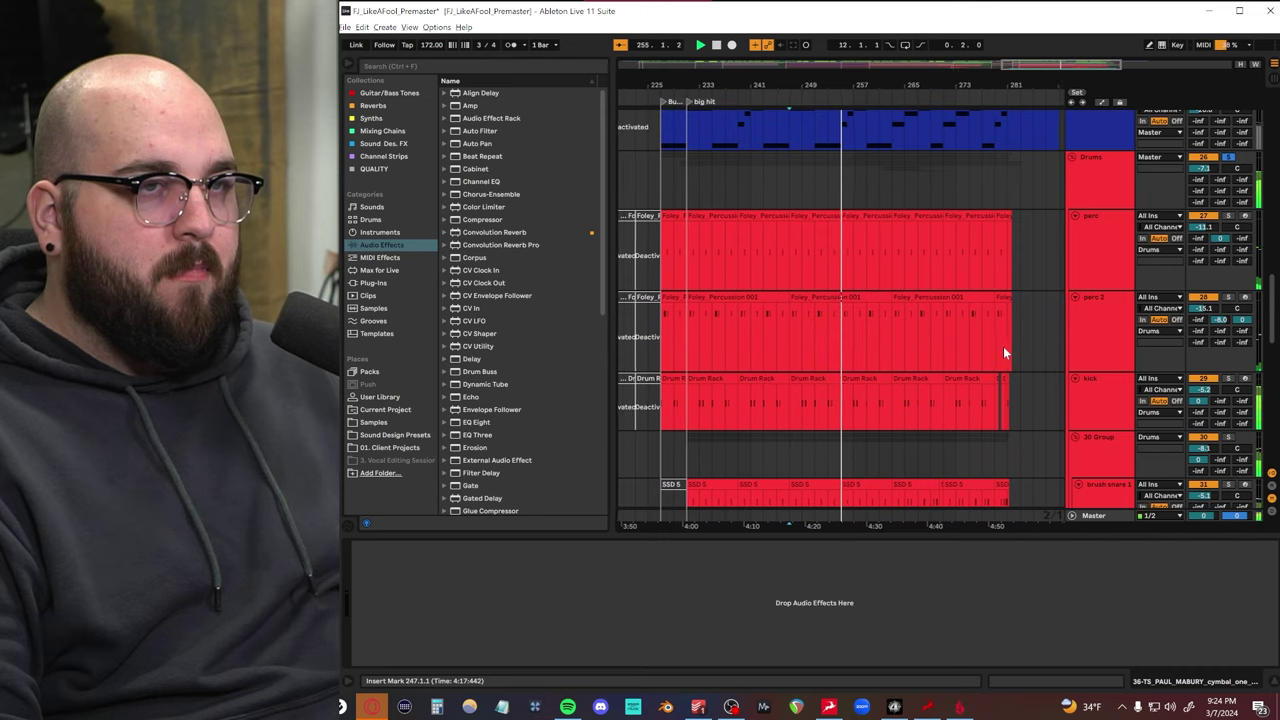
scroll(694, 317, up, 2)
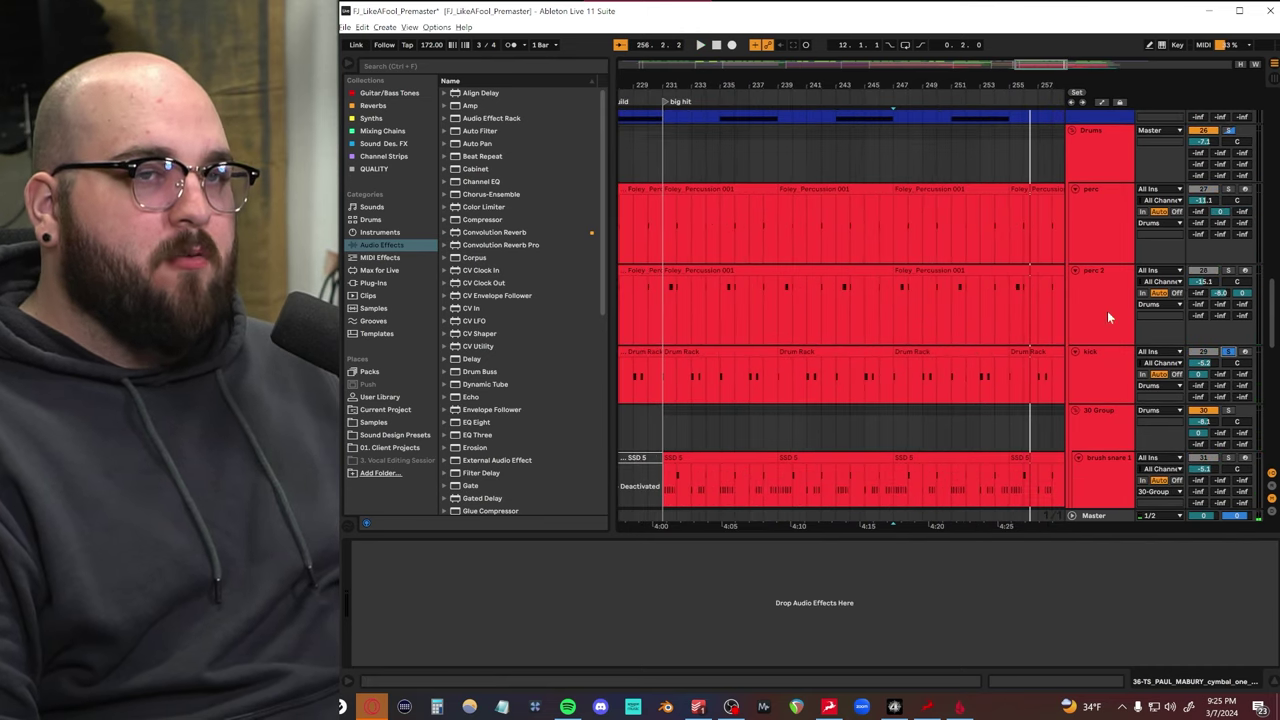
Step: Solo the perc and perc 2 tracks together and play them from the big hit
click(1094, 290)
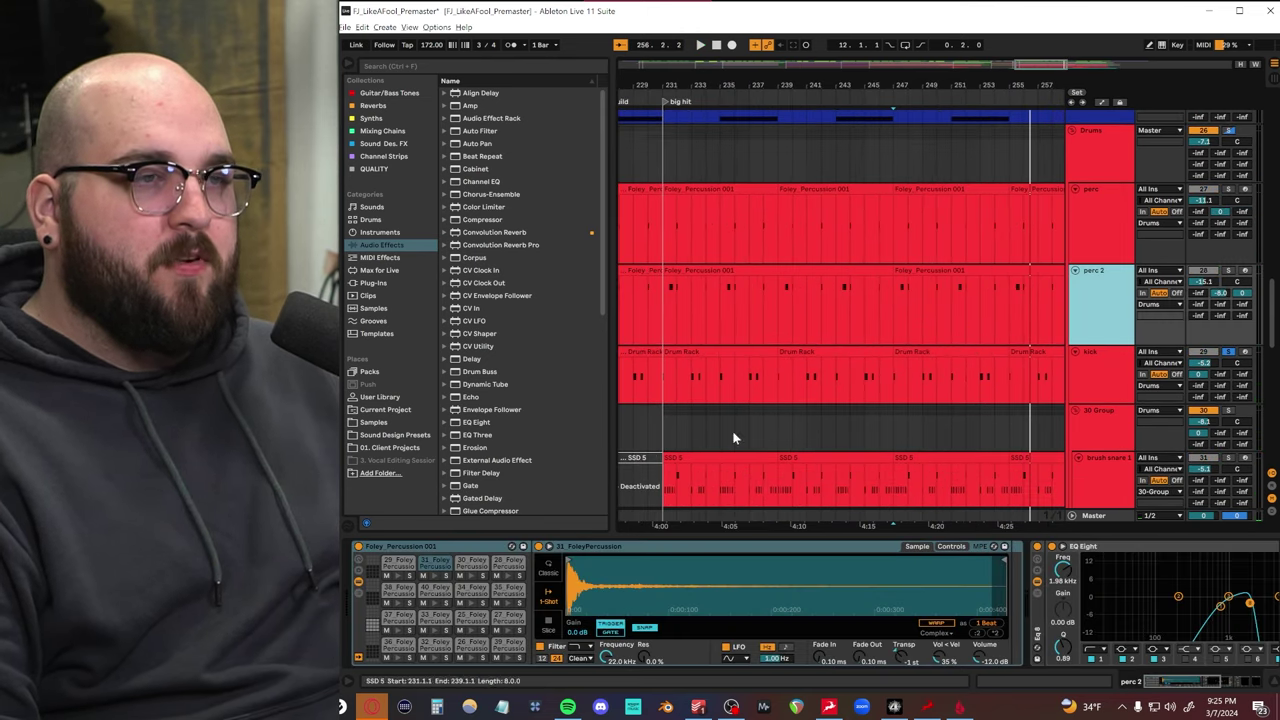
click(660, 306)
key(space)
click(1082, 308)
shift+click(1108, 219)
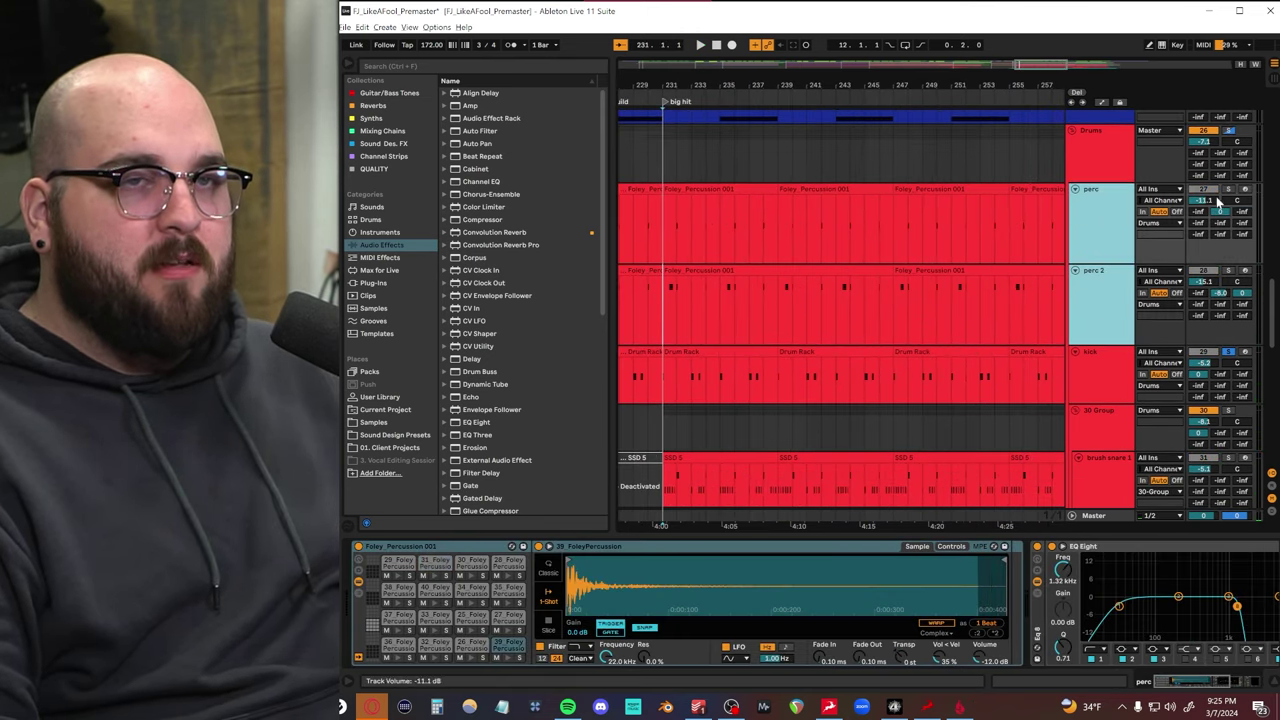
click(1227, 189)
key(space)
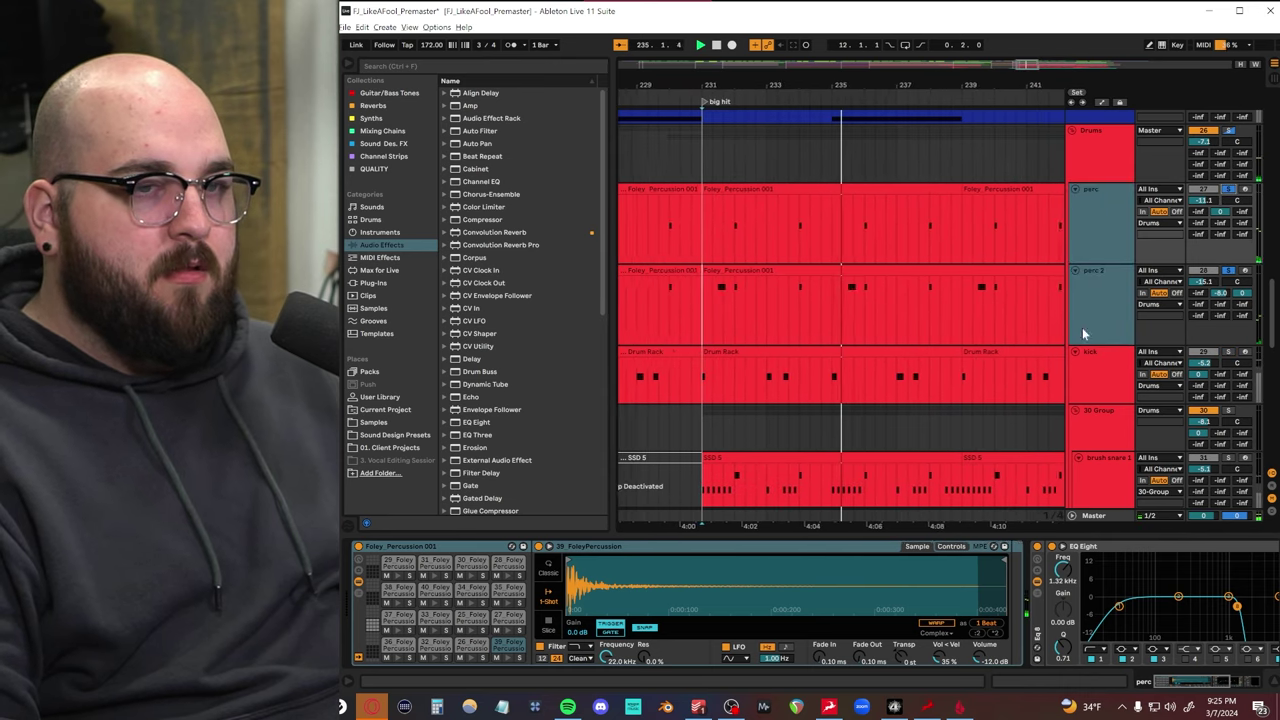
Step: Stop playback and audition perc 2's 31_FoleyPercussion pad with its EQ Eight bypassed, re-enabling the EQ before viewing the remaining devices
click(1085, 328)
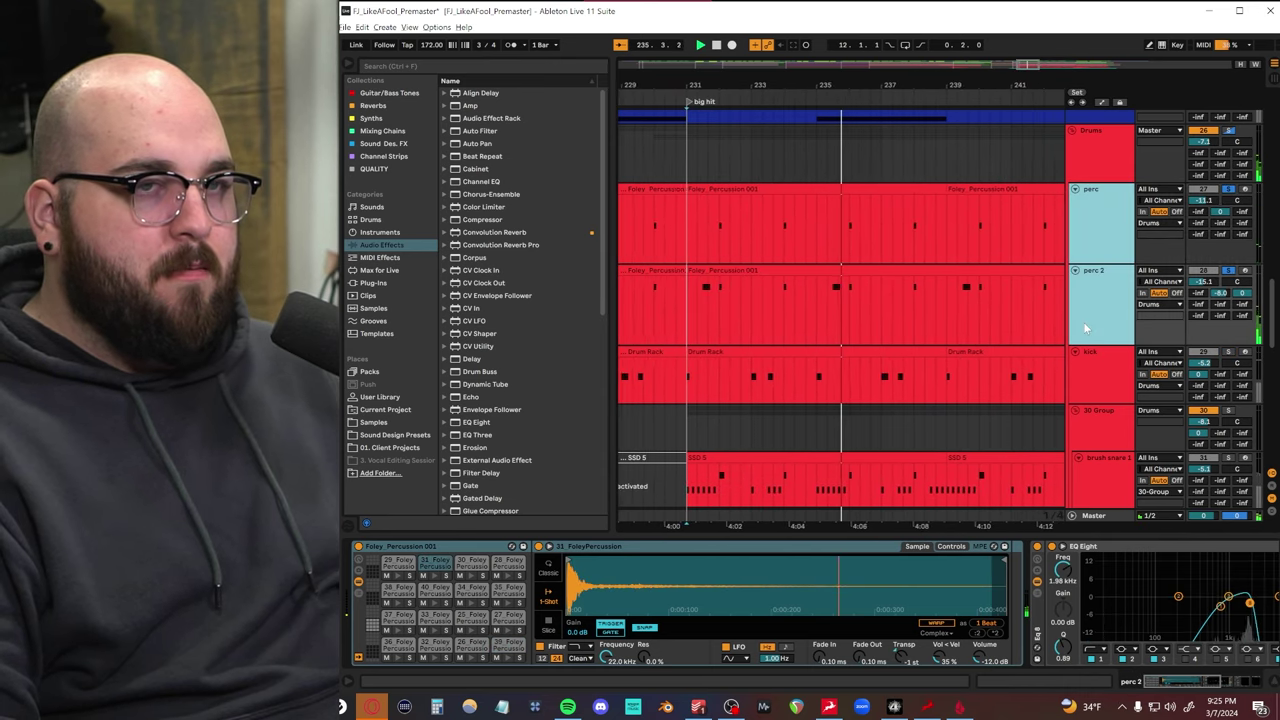
key(space)
click(1033, 600)
key(0)
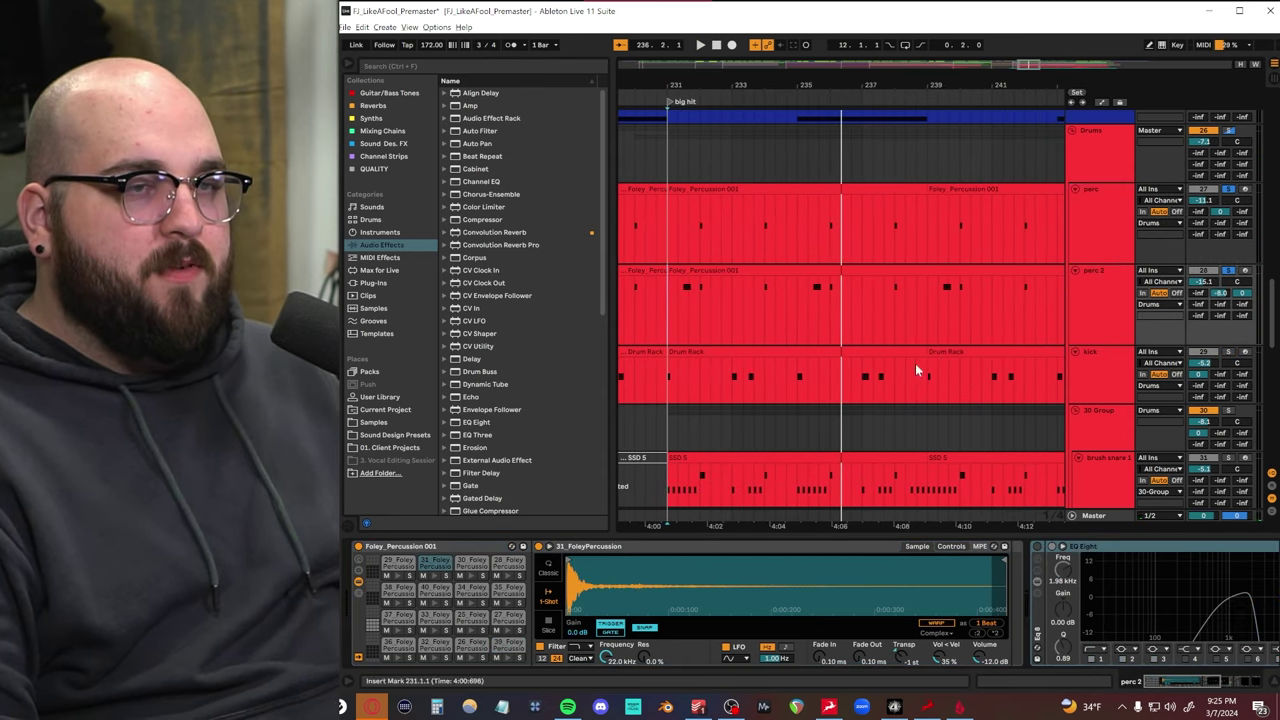
click(421, 575)
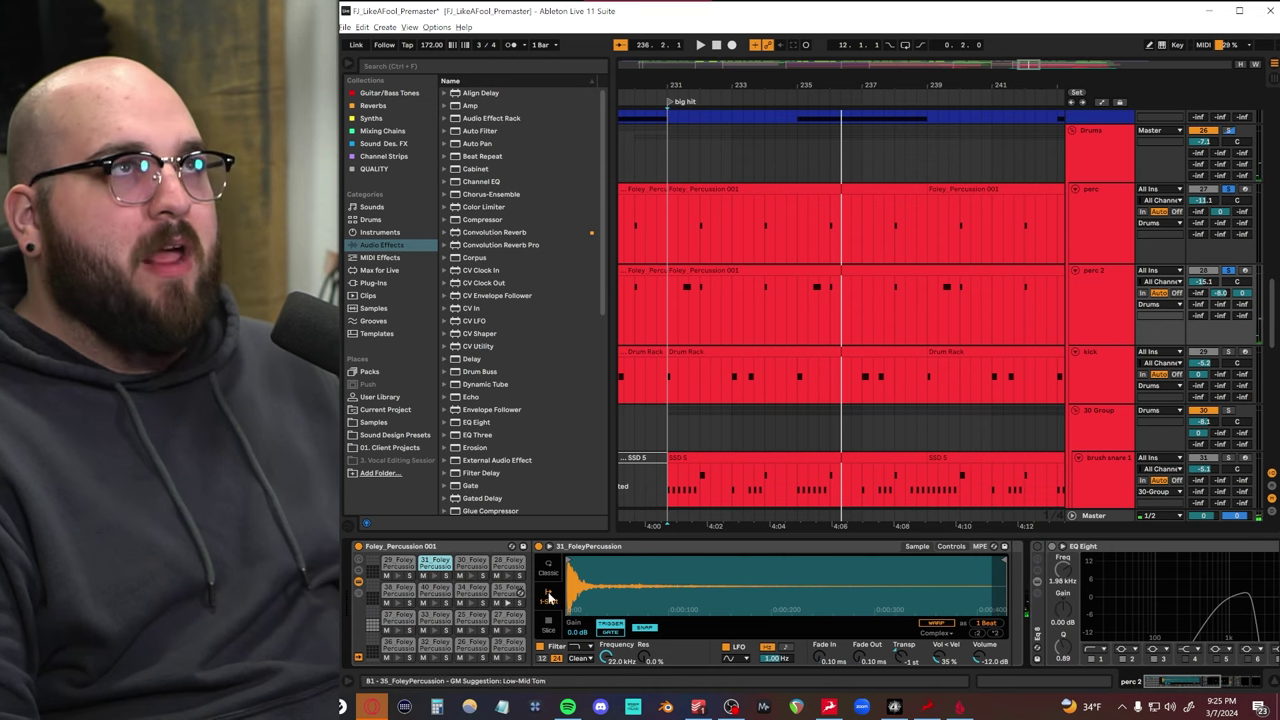
click(1037, 593)
scroll(946, 614, down, 2)
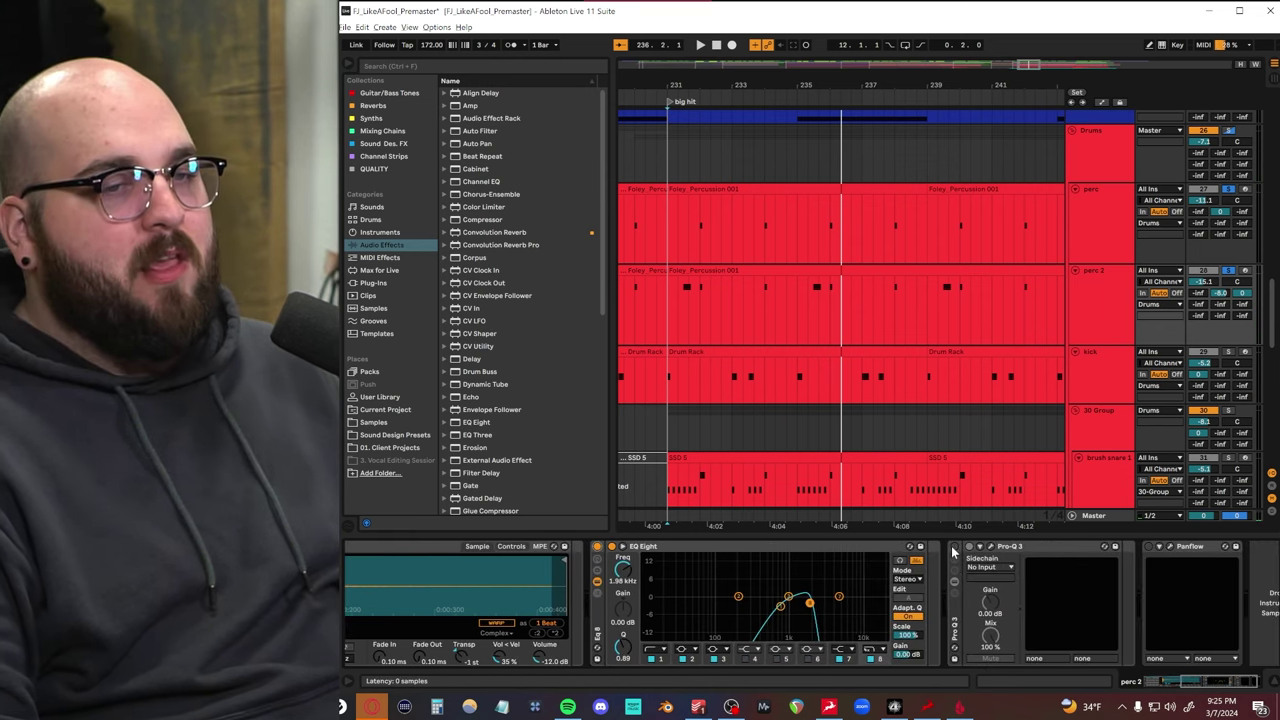
Step: Examine perc 2's Panflow plugin while the percussion plays, closing its window and stopping playback
drag(824, 222, 871, 126)
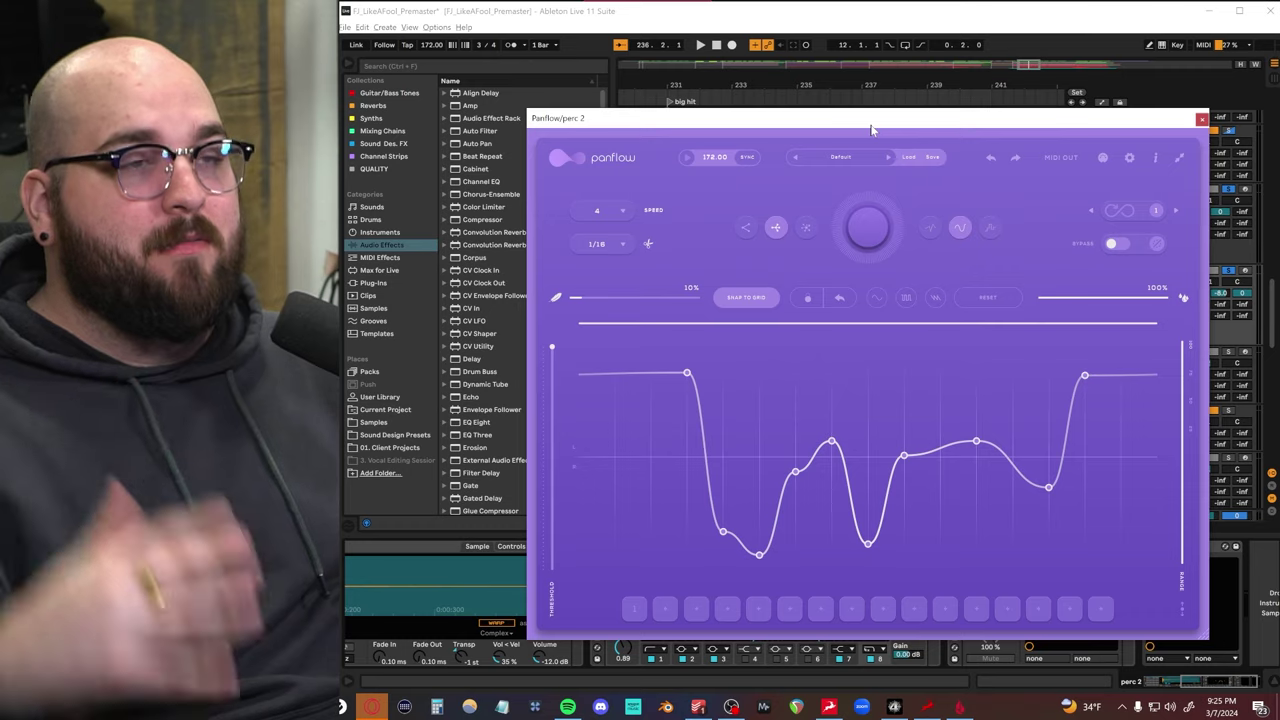
drag(871, 130, 811, 221)
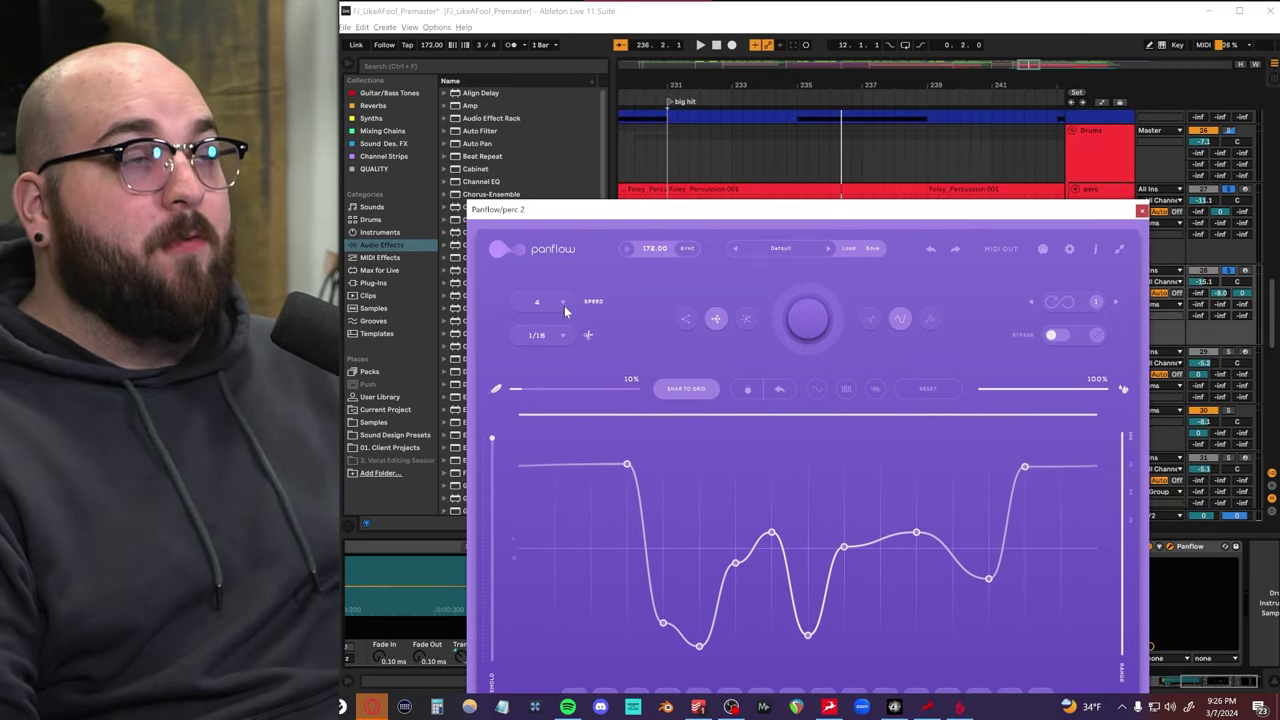
drag(676, 217, 668, 186)
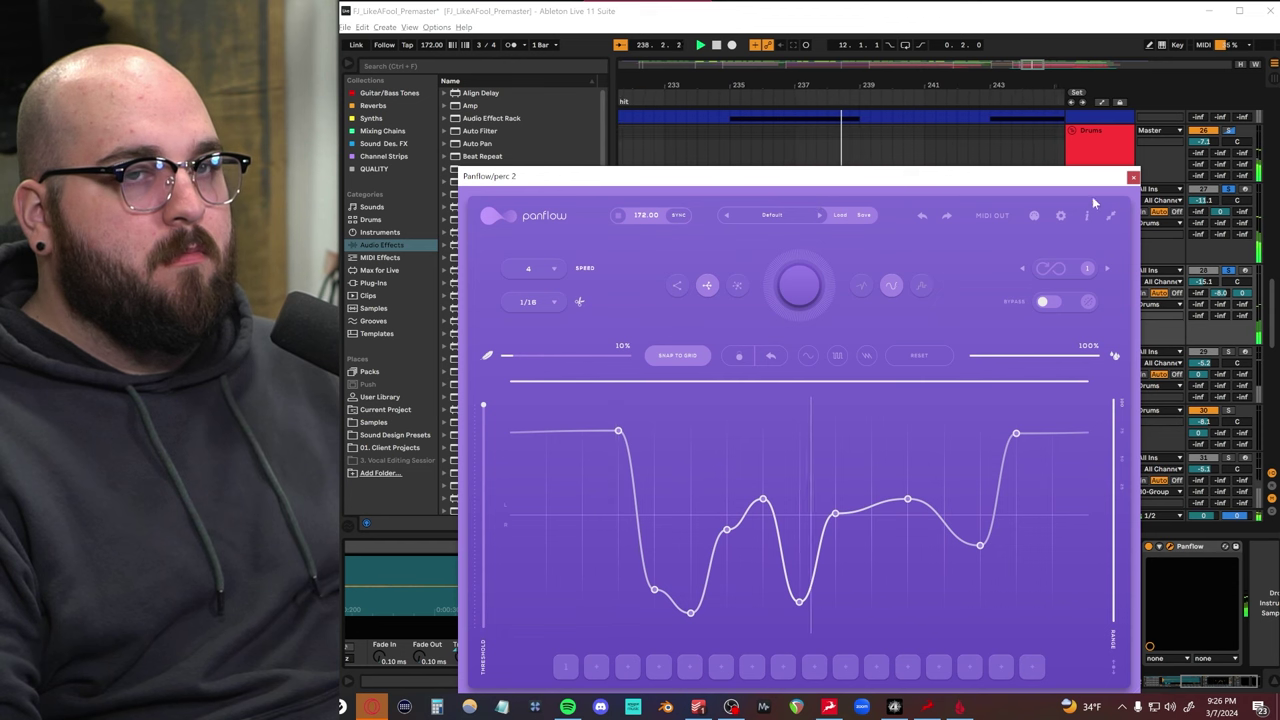
click(1133, 178)
key(space)
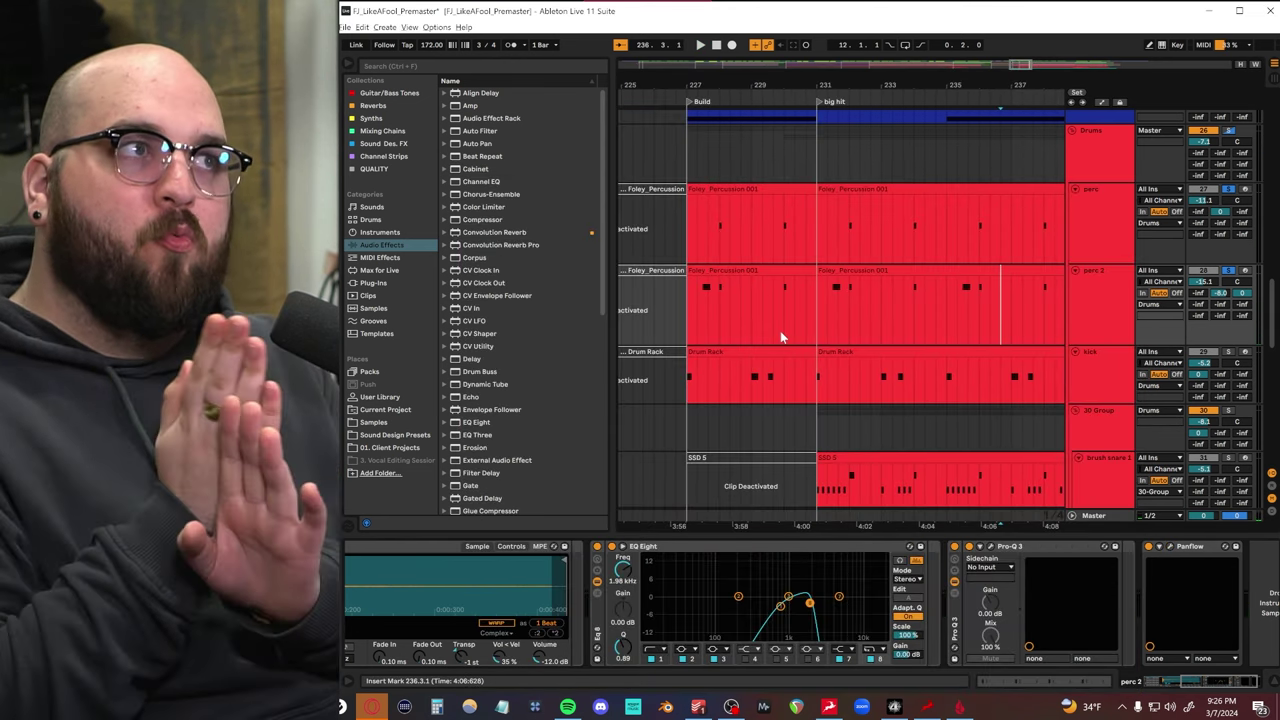
Step: Play the soloed kick track from the big hit and audition its VY Drumtraks-bass1 pad in the Drum Rack
scroll(783, 345, right, 3)
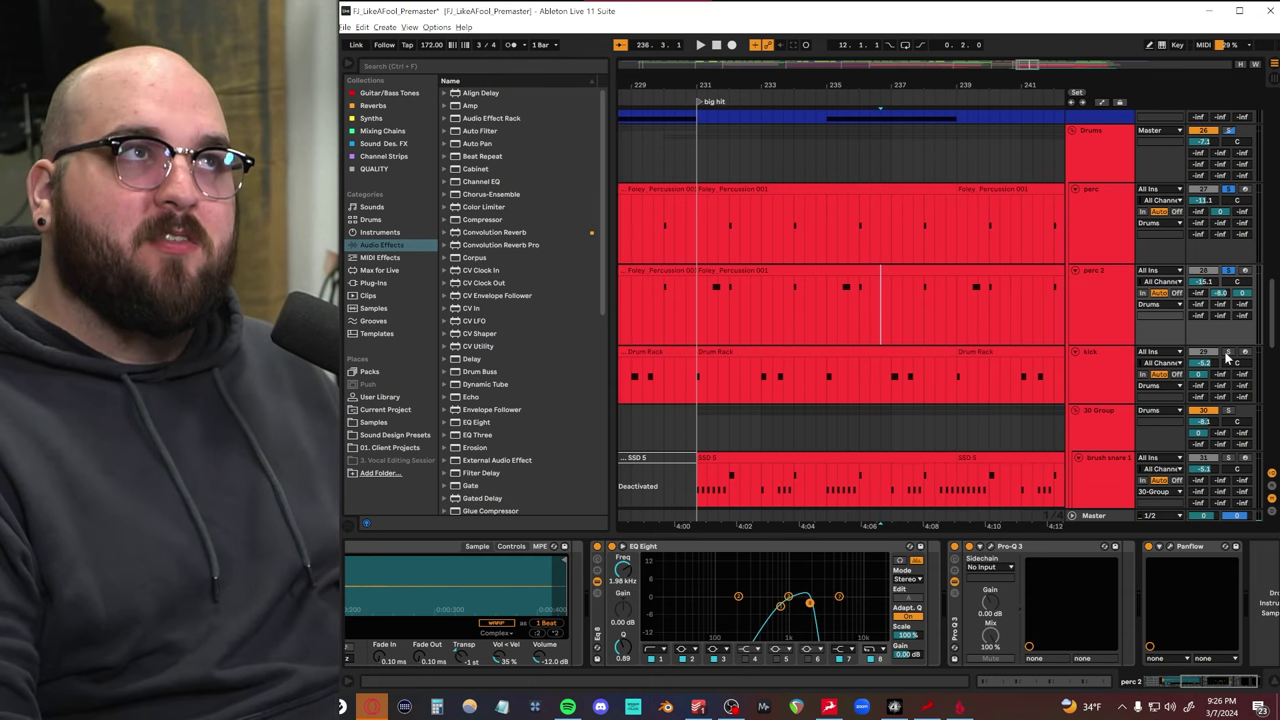
click(1093, 372)
scroll(1043, 382, down, 3)
scroll(1043, 382, left, 2)
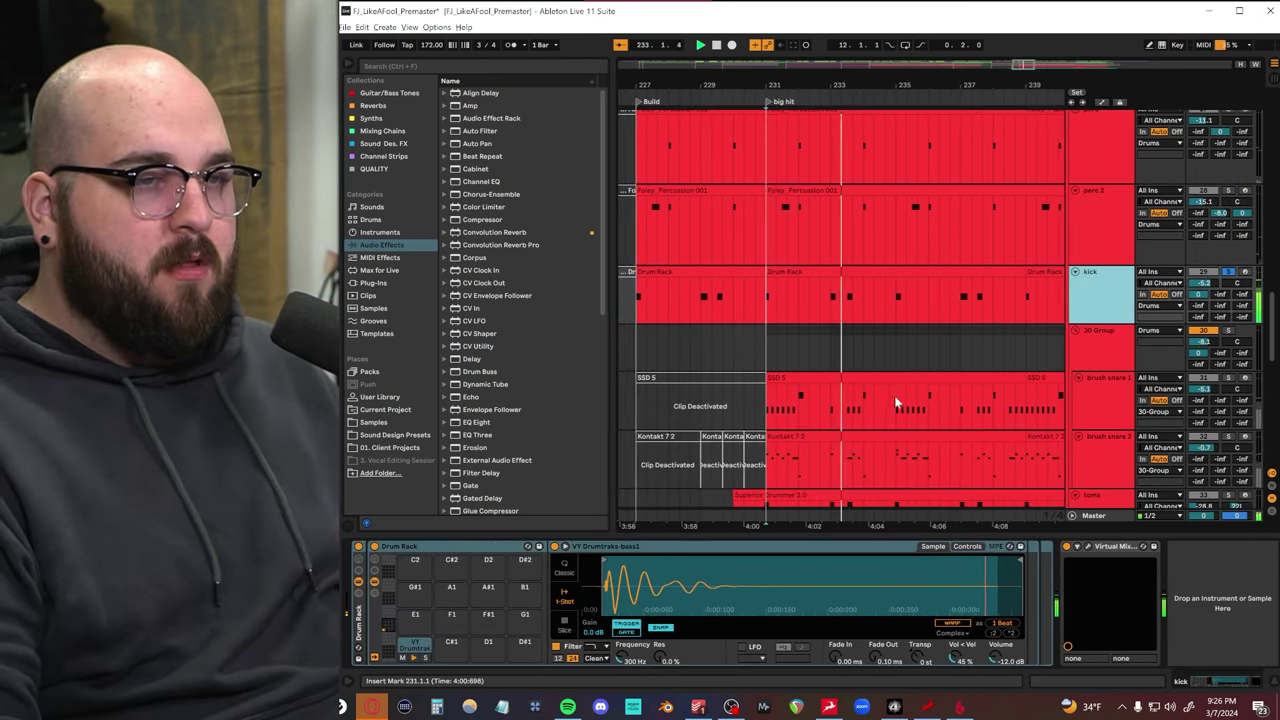
click(415, 645)
key(space)
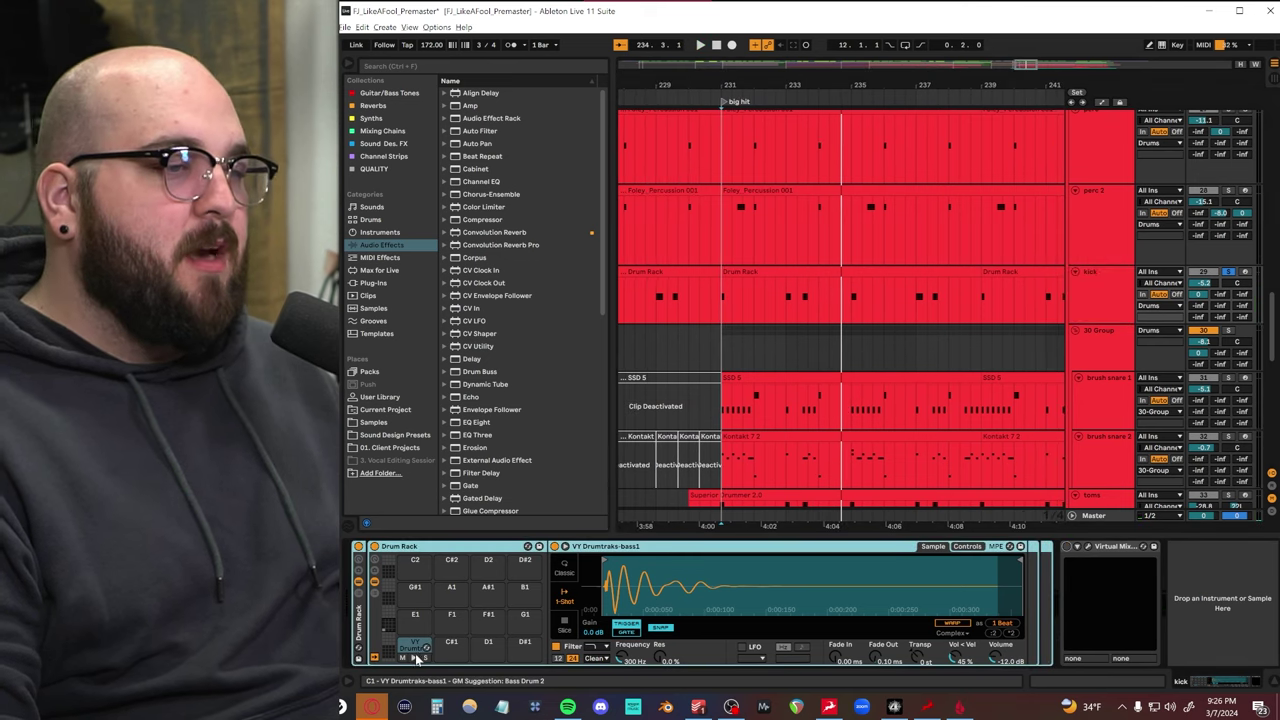
click(414, 656)
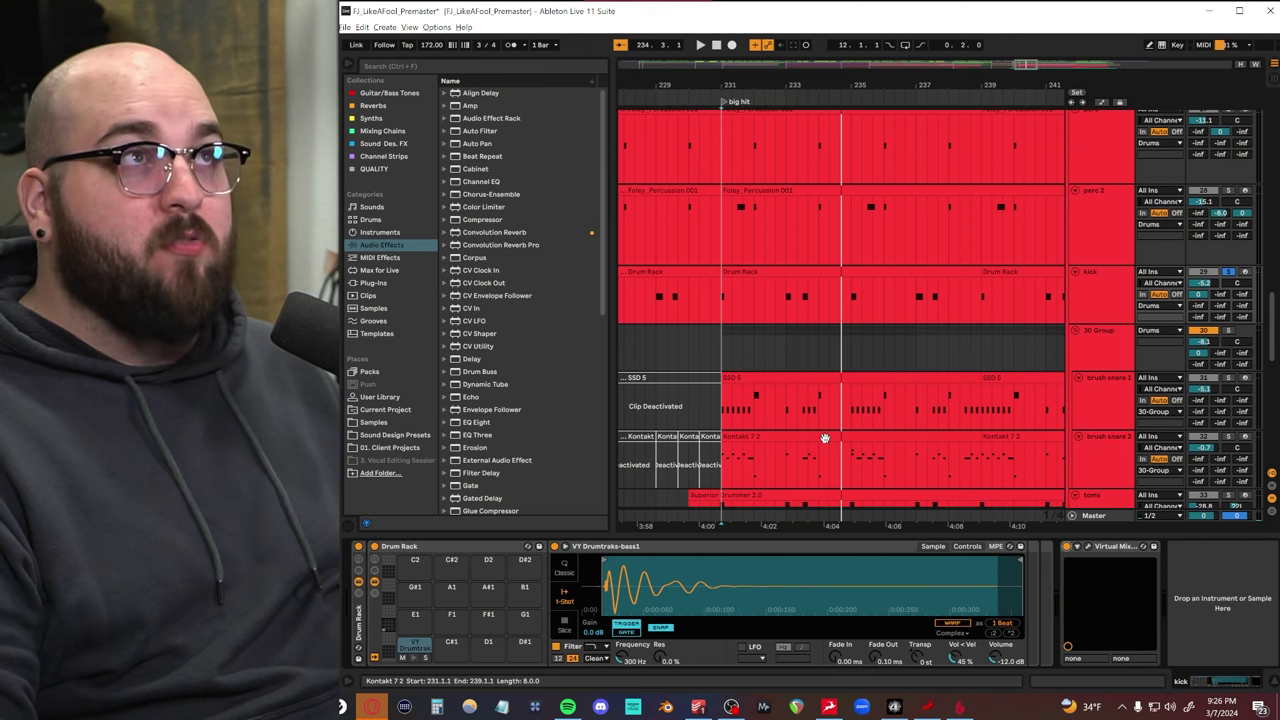
Step: Select the brush snare 2 track and play the soloed 30 Group snares from the big hit
key(space)
key(space)
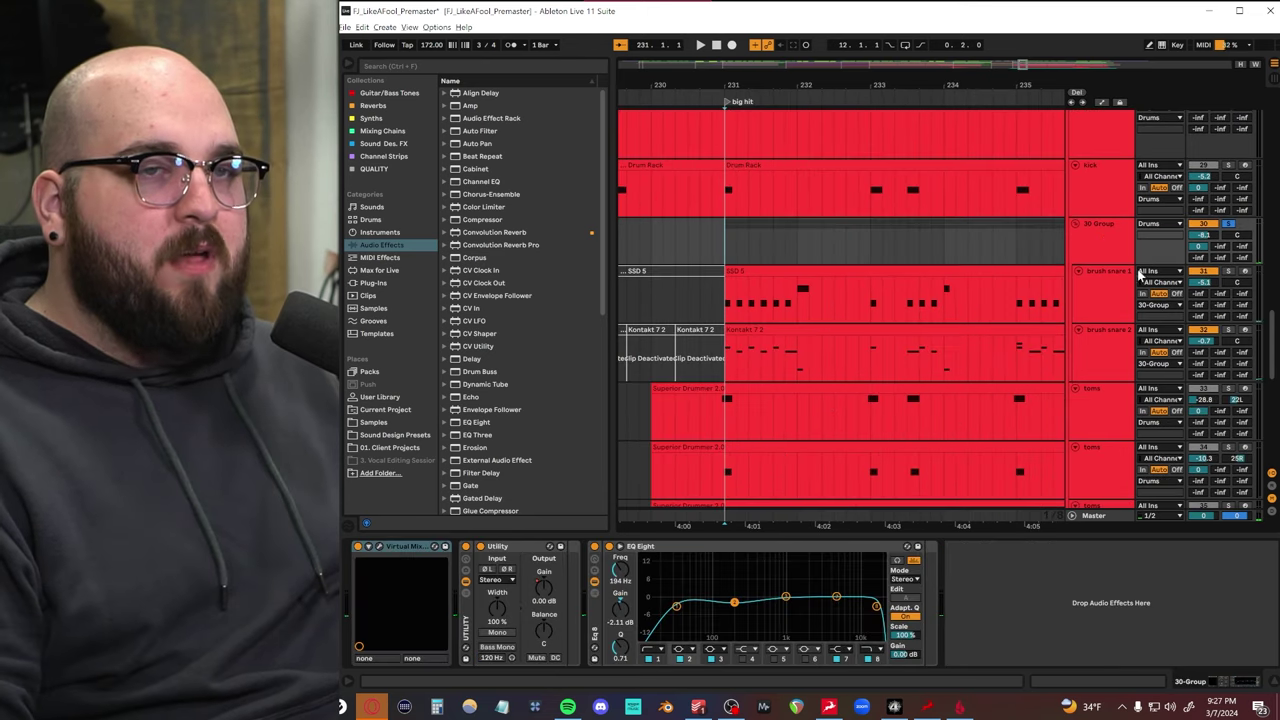
click(1100, 345)
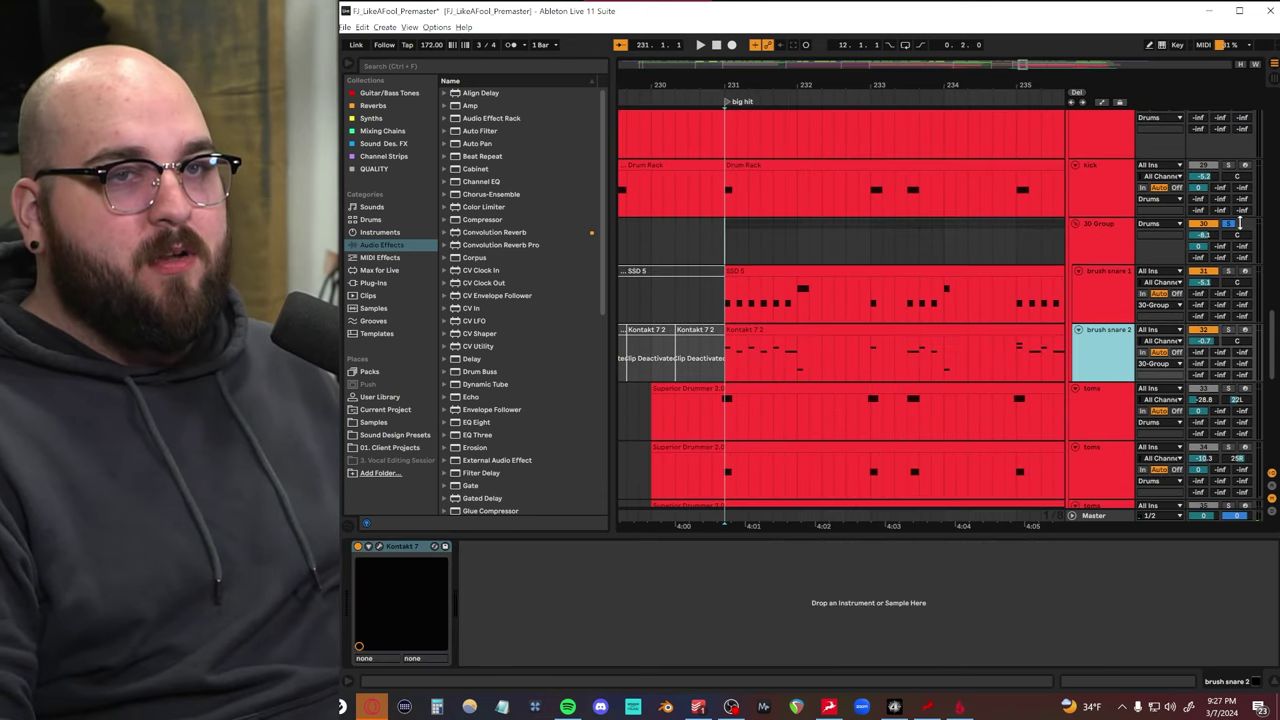
key(space)
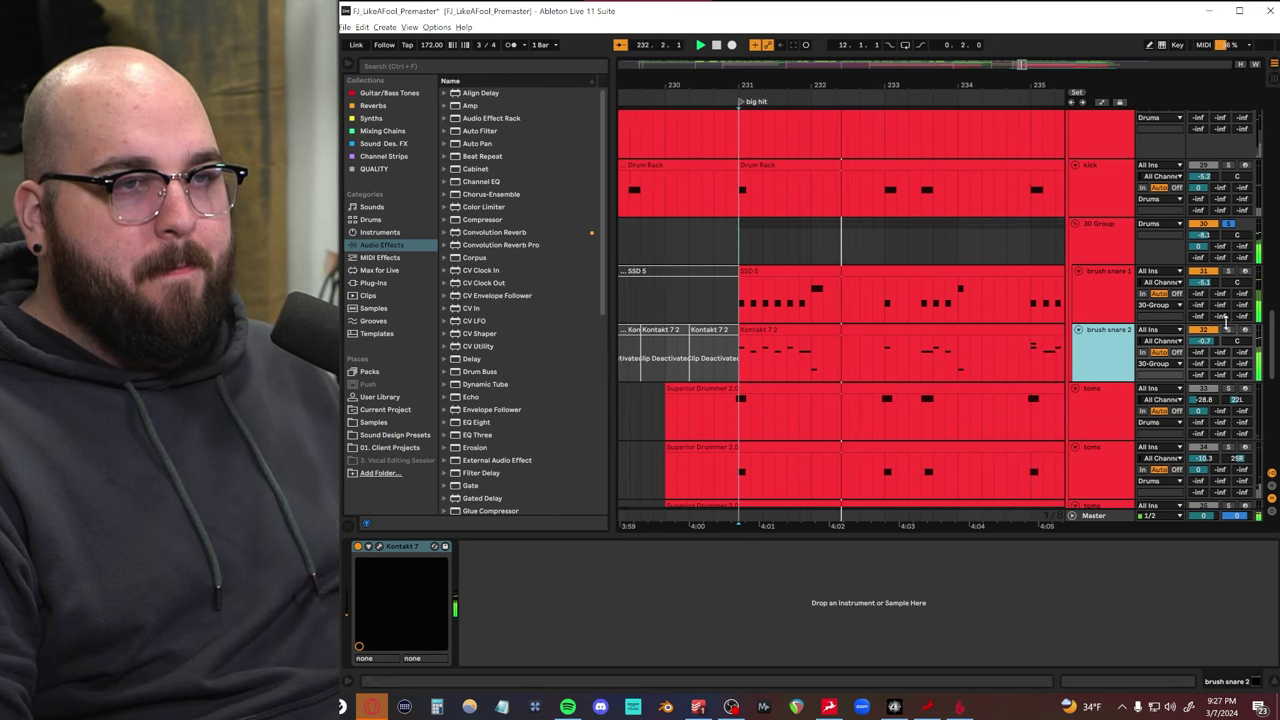
Step: Play soloed brush snare 1 from bar 236 while checking its SSDSampler5 instrument, closing the window and stopping playback
click(972, 313)
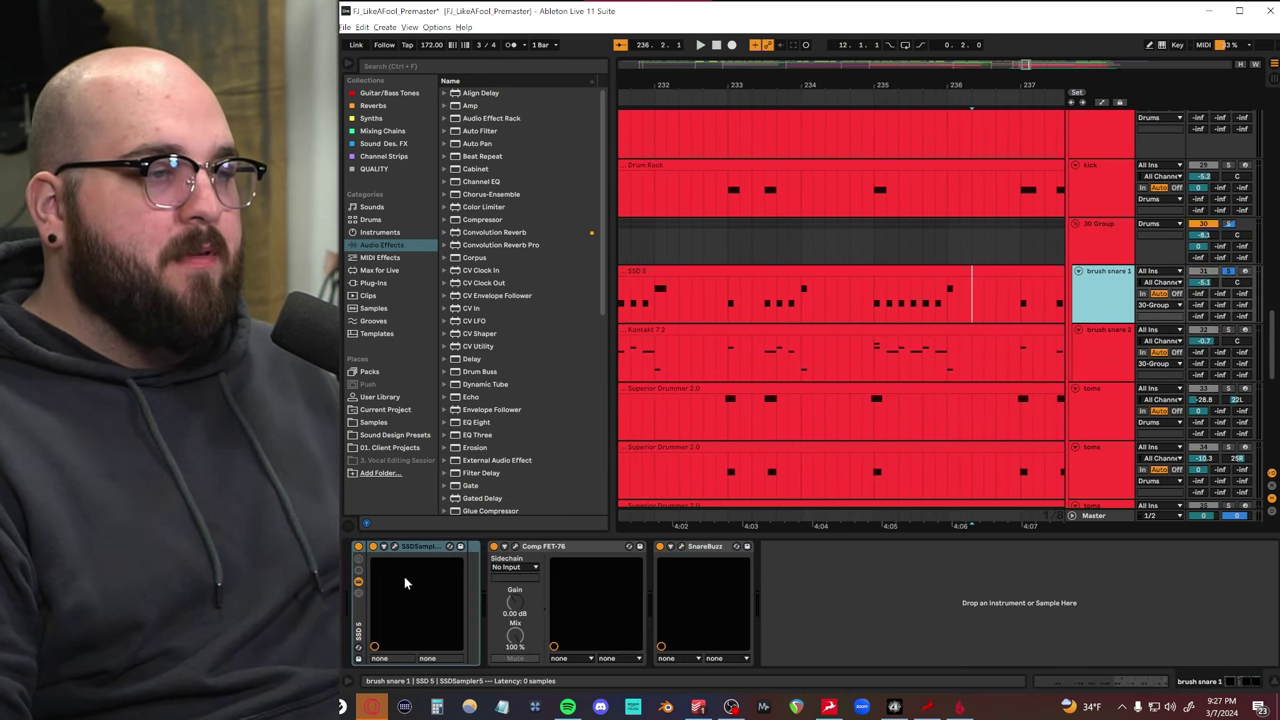
click(395, 546)
drag(353, 80, 821, 141)
drag(1022, 142, 978, 136)
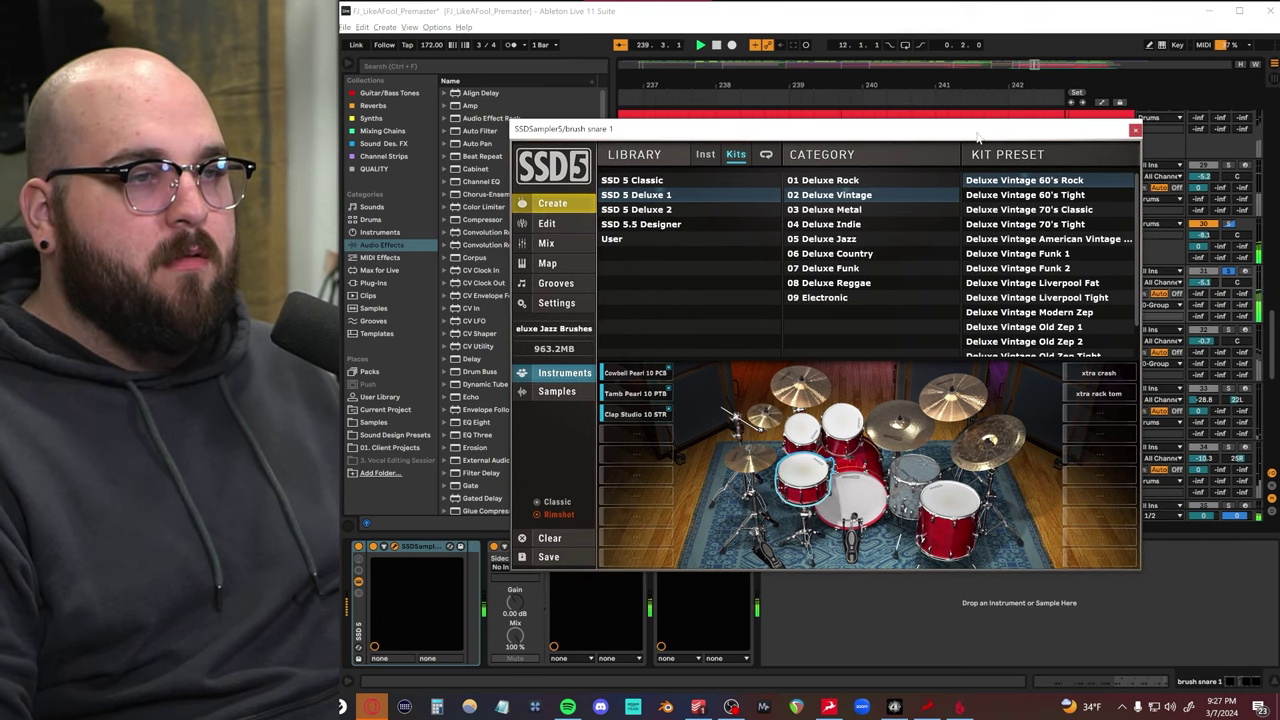
click(1135, 130)
key(space)
Step: Play the soloed brush snare 2 track while checking its Kontakt 7 Snare Drums instrument, closing the window and stopping playback
scroll(734, 297, left, 5)
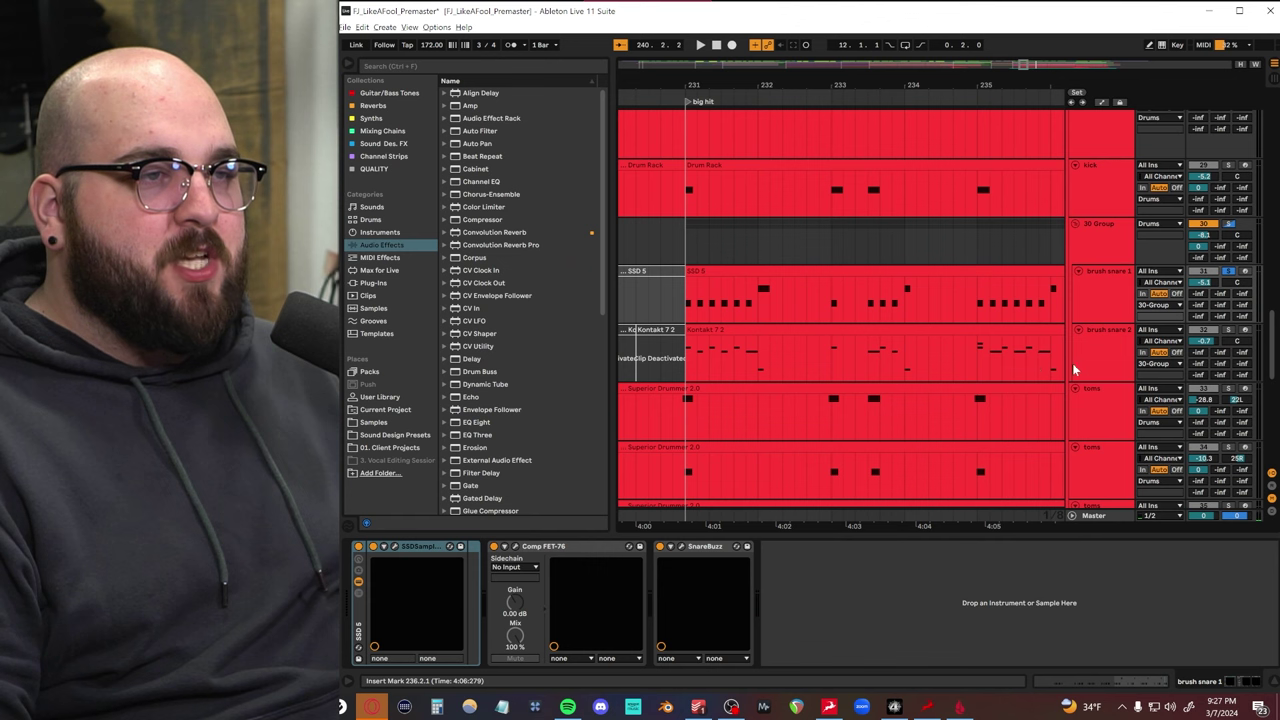
click(1104, 370)
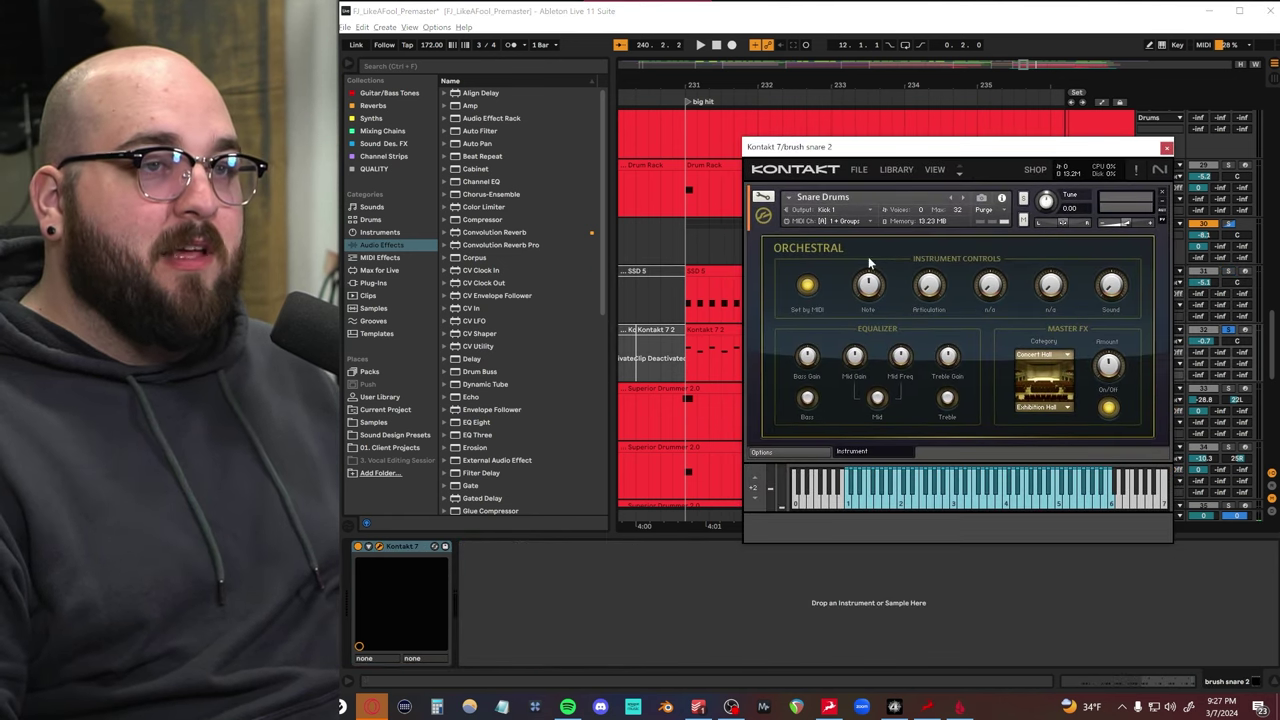
drag(920, 154, 833, 248)
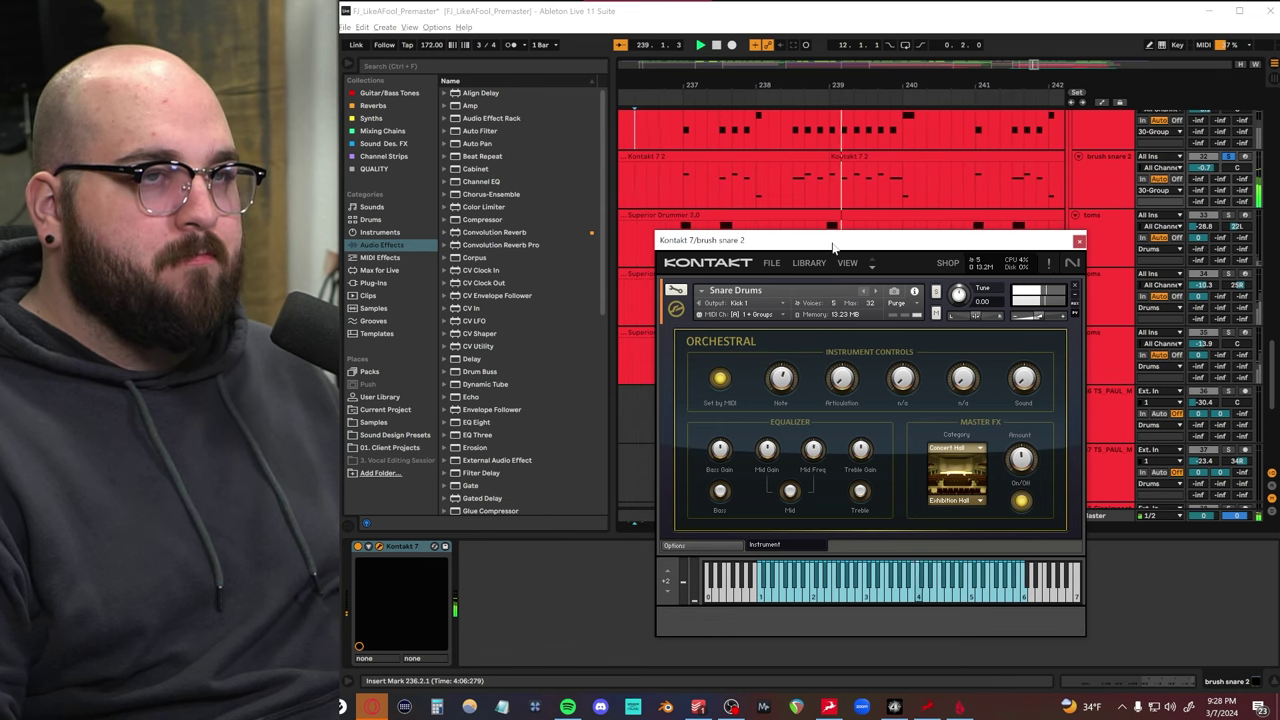
key(space)
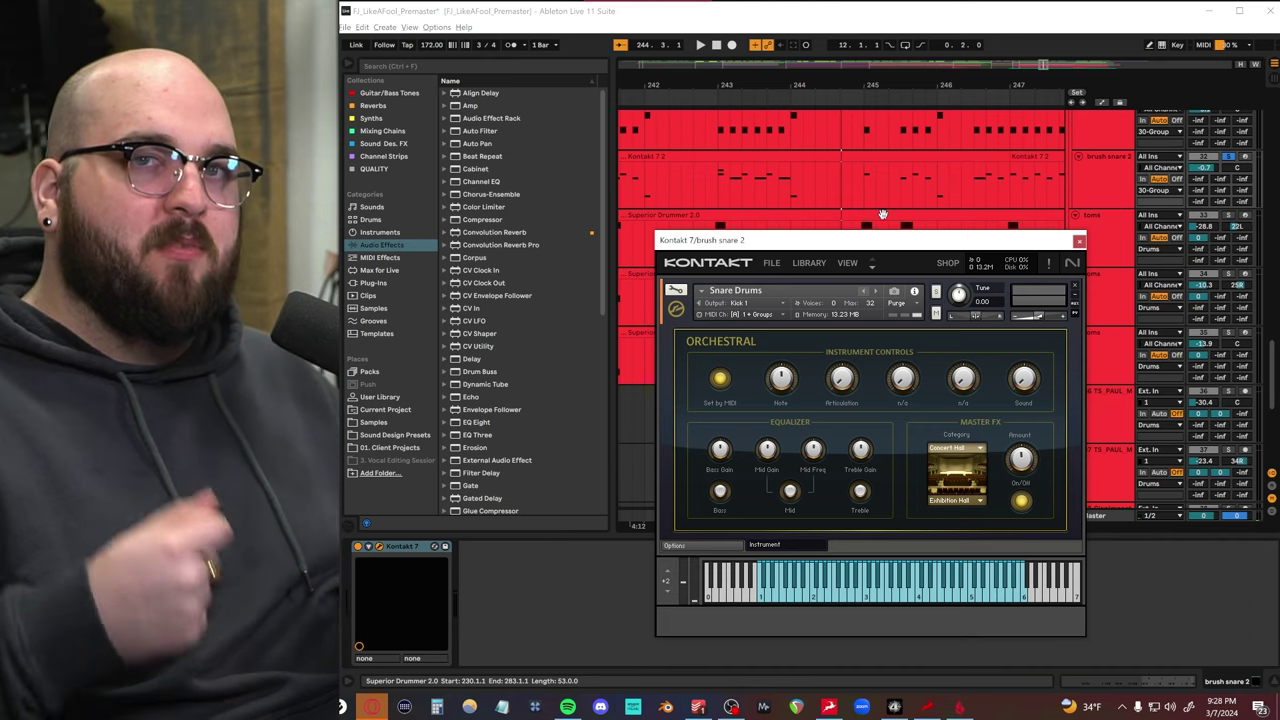
click(1078, 241)
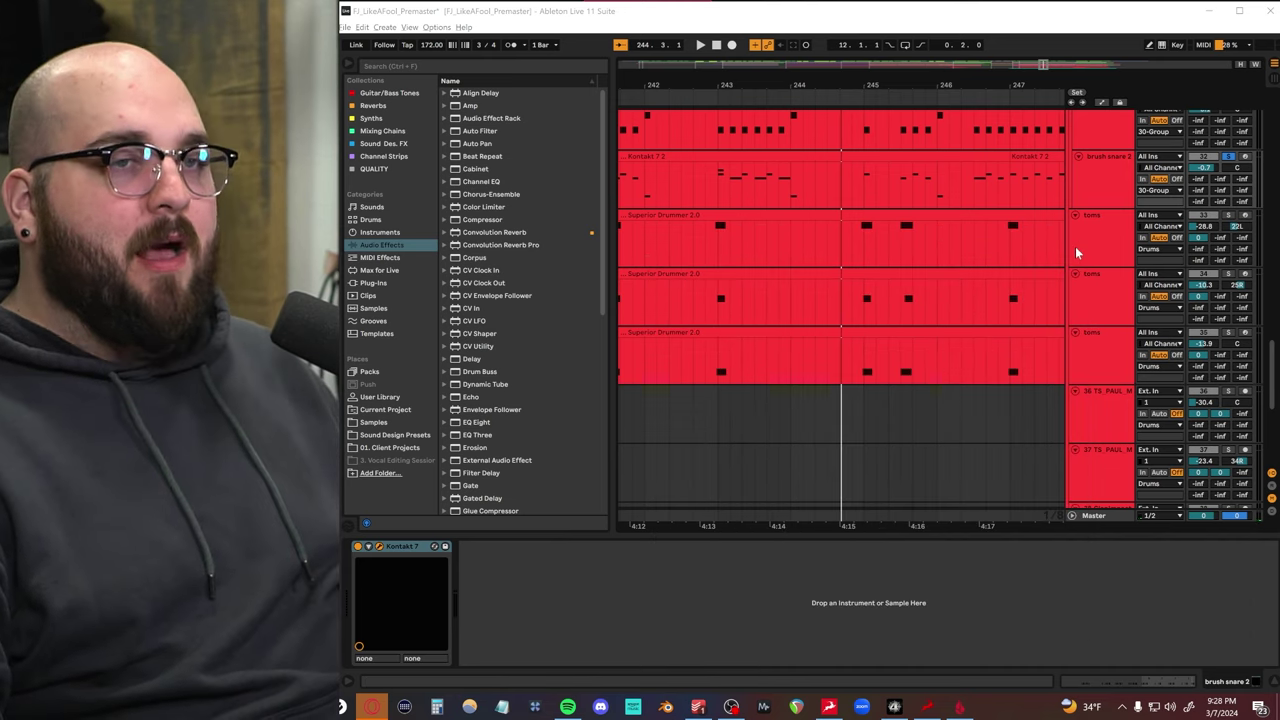
Step: Solo brush snare 1 and brush snare 2 together and play them from bar 243
scroll(1077, 250, up, 2)
click(1091, 268)
shift+click(1106, 226)
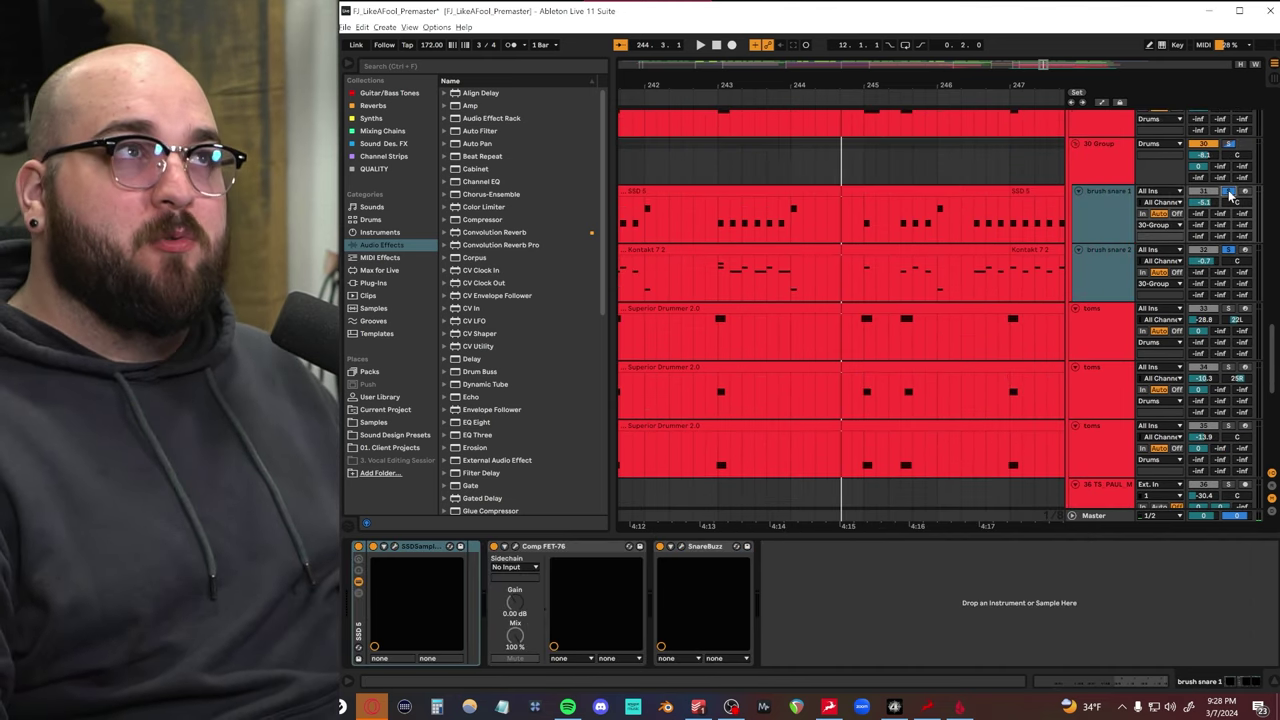
scroll(846, 259, left, 2)
click(757, 225)
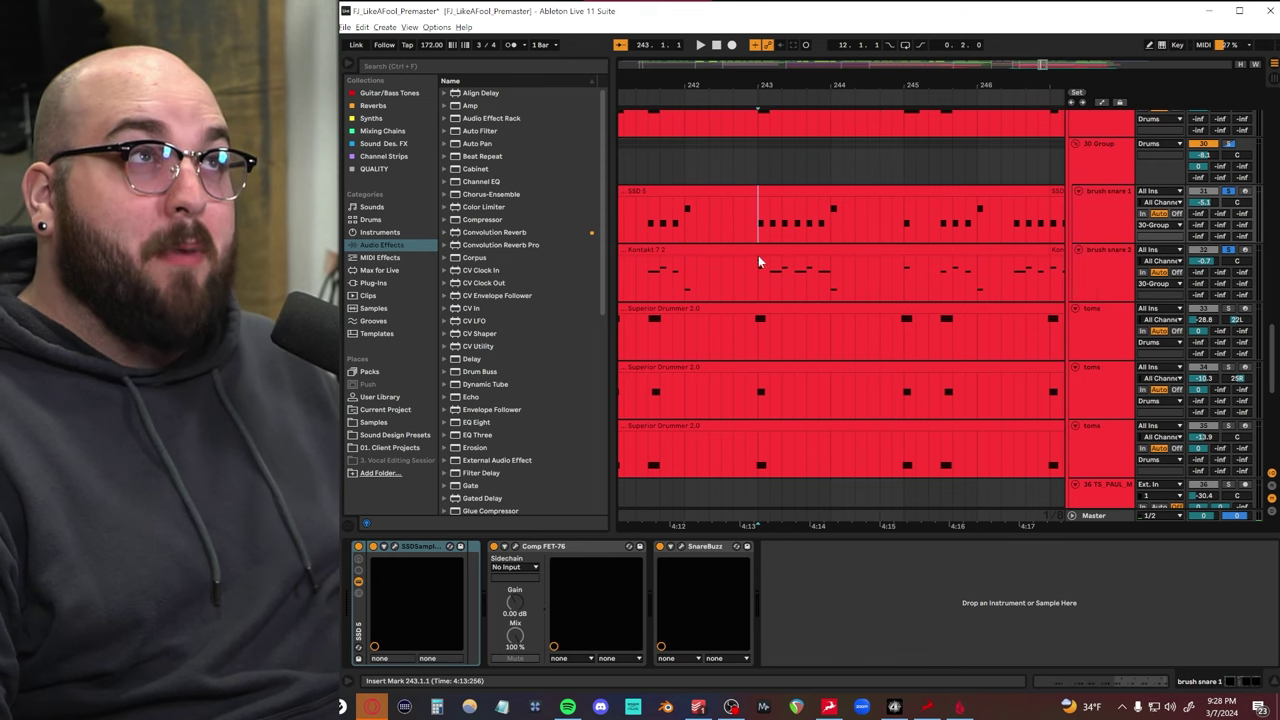
key(space)
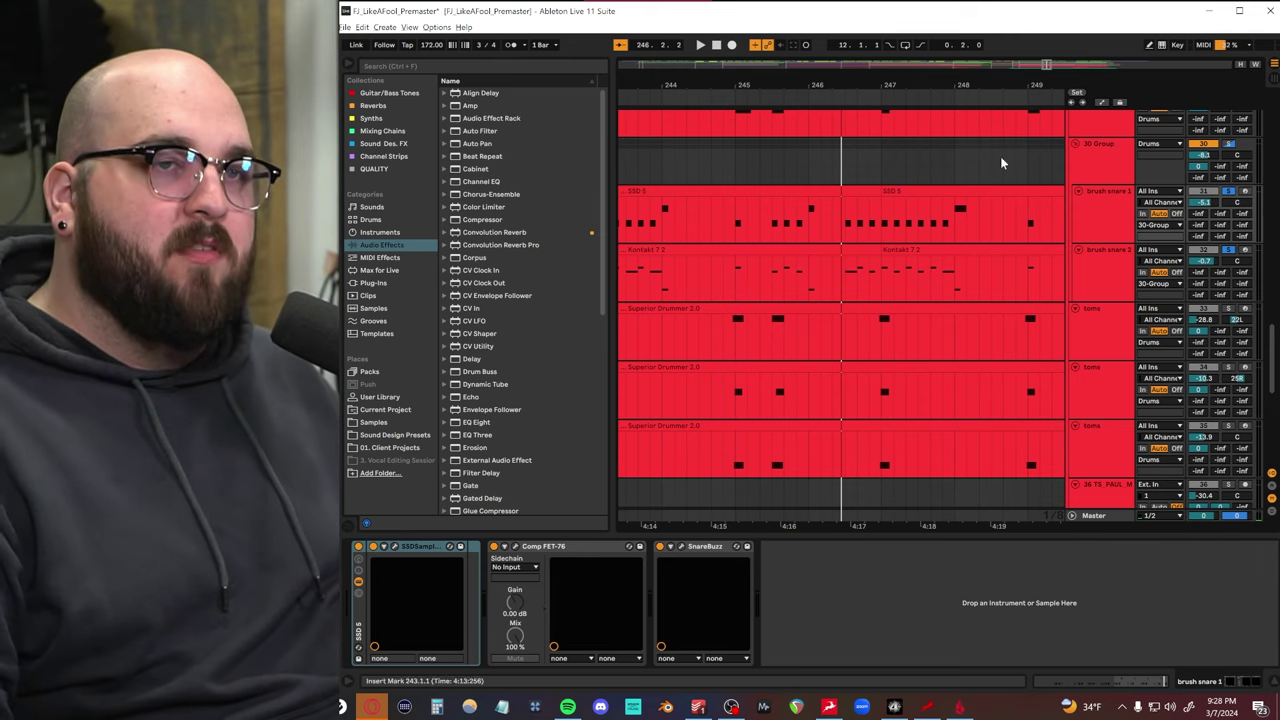
Step: Play the soloed toms tracks from bar 244.3.3 and stop playback
scroll(930, 210, down, 2)
click(866, 276)
key(space)
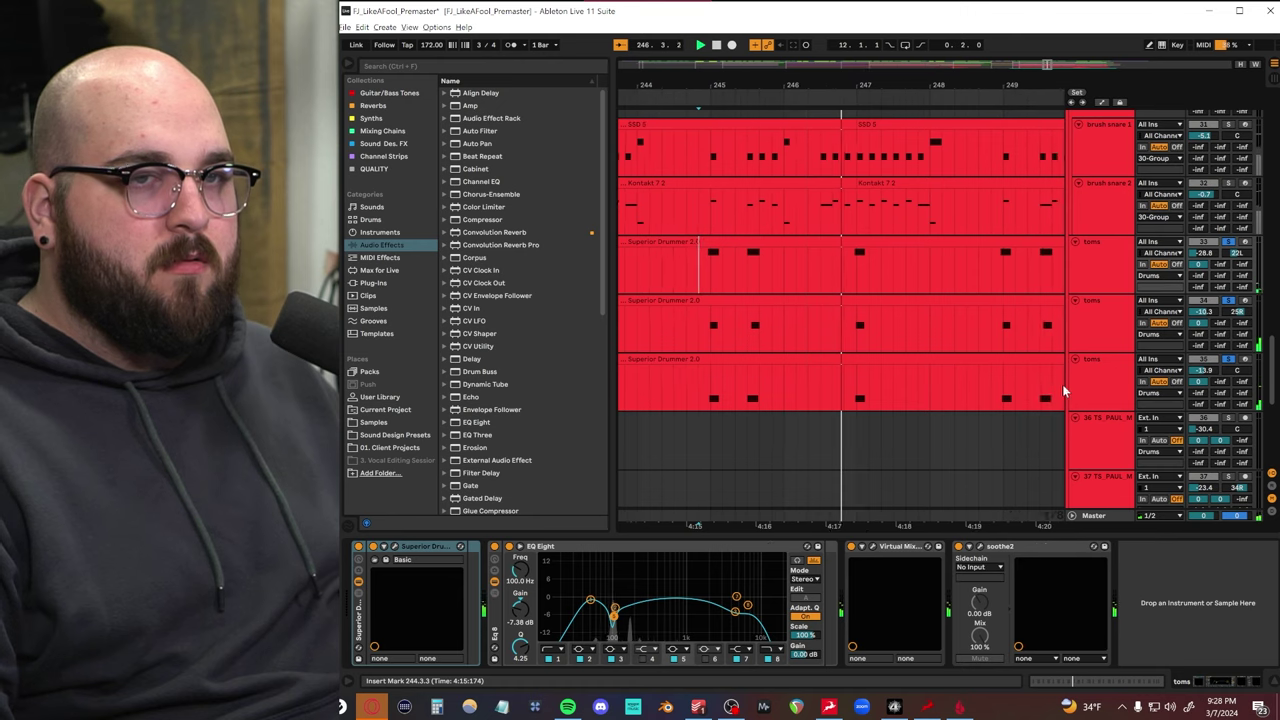
key(space)
Step: Examine the rack and floor toms of the Superior Drummer kit on the toms track and close its window
click(906, 384)
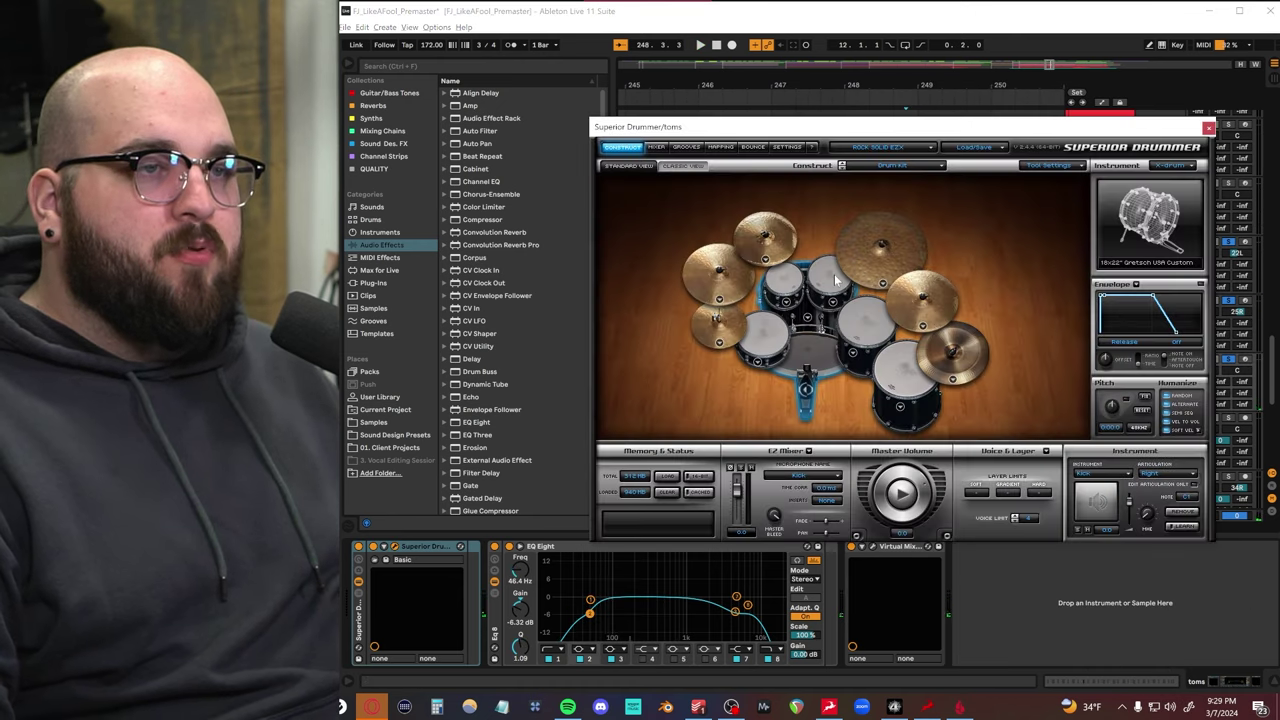
click(862, 330)
click(901, 383)
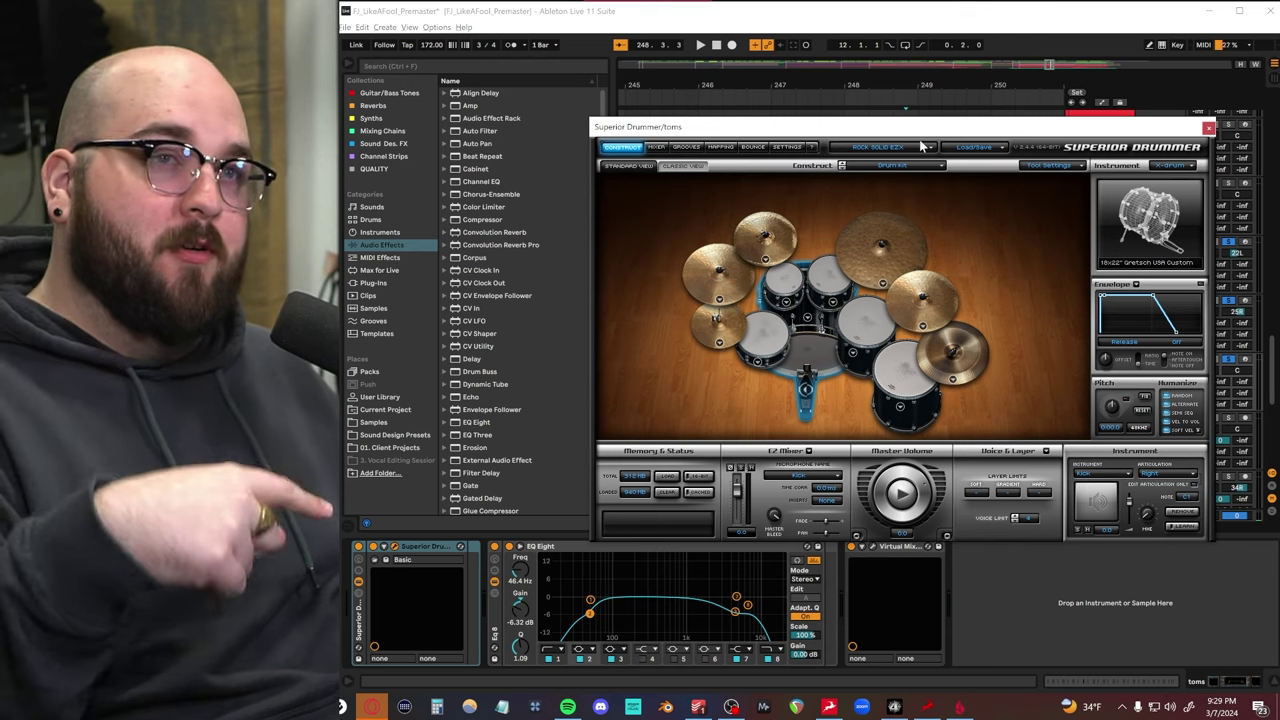
click(828, 292)
click(866, 329)
click(911, 382)
click(1208, 128)
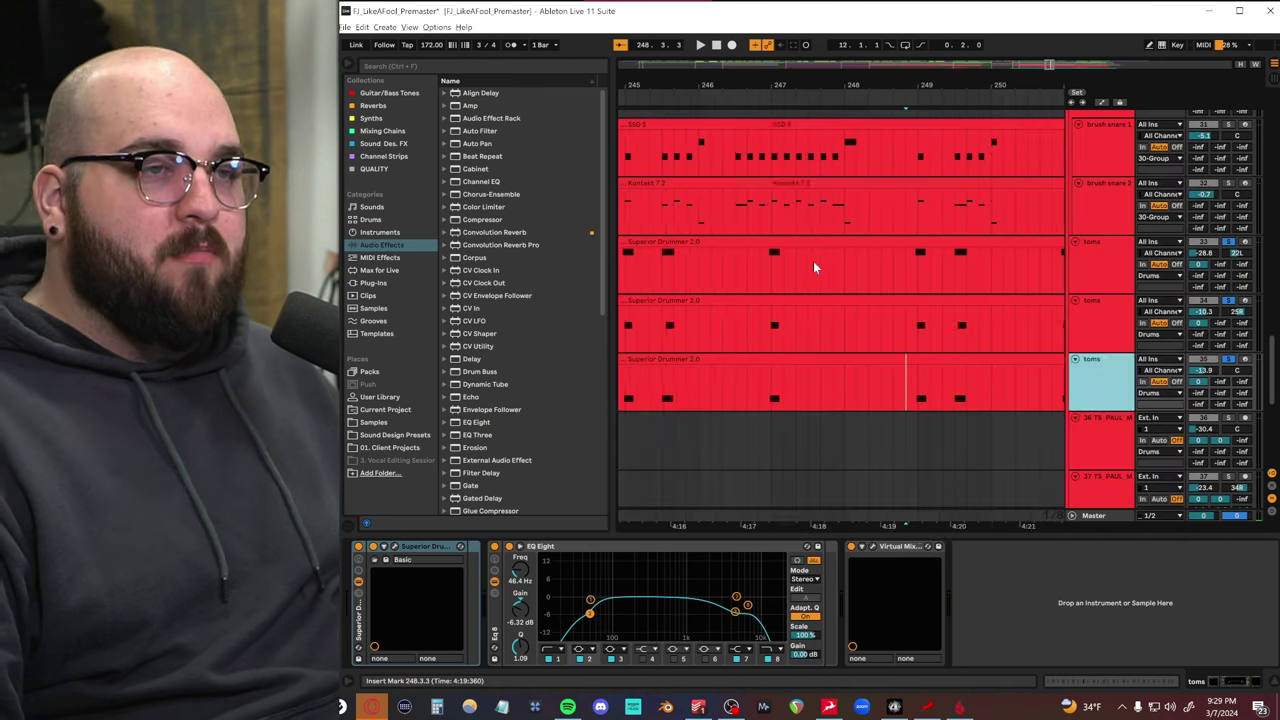
Step: Solo all three toms tracks and play them from bar 230 into the big hit
scroll(805, 262, left, 3)
scroll(796, 264, right, 1)
click(1127, 345)
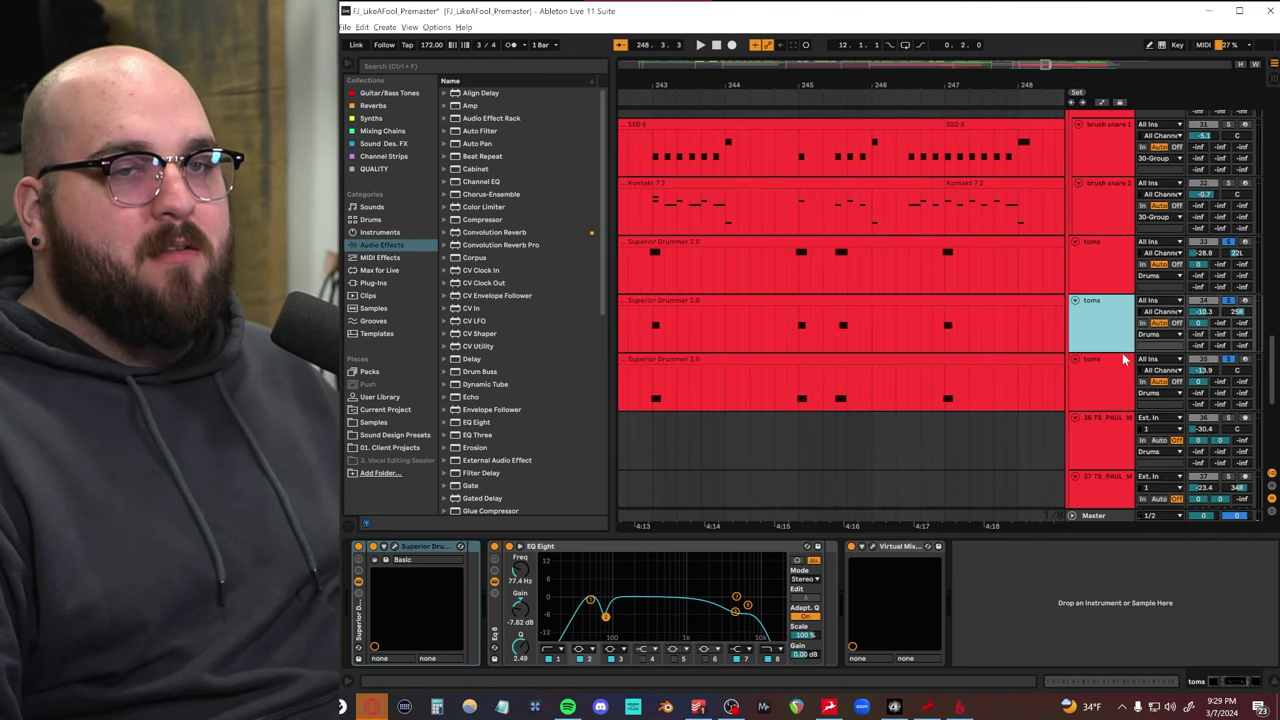
scroll(860, 294, up, 3)
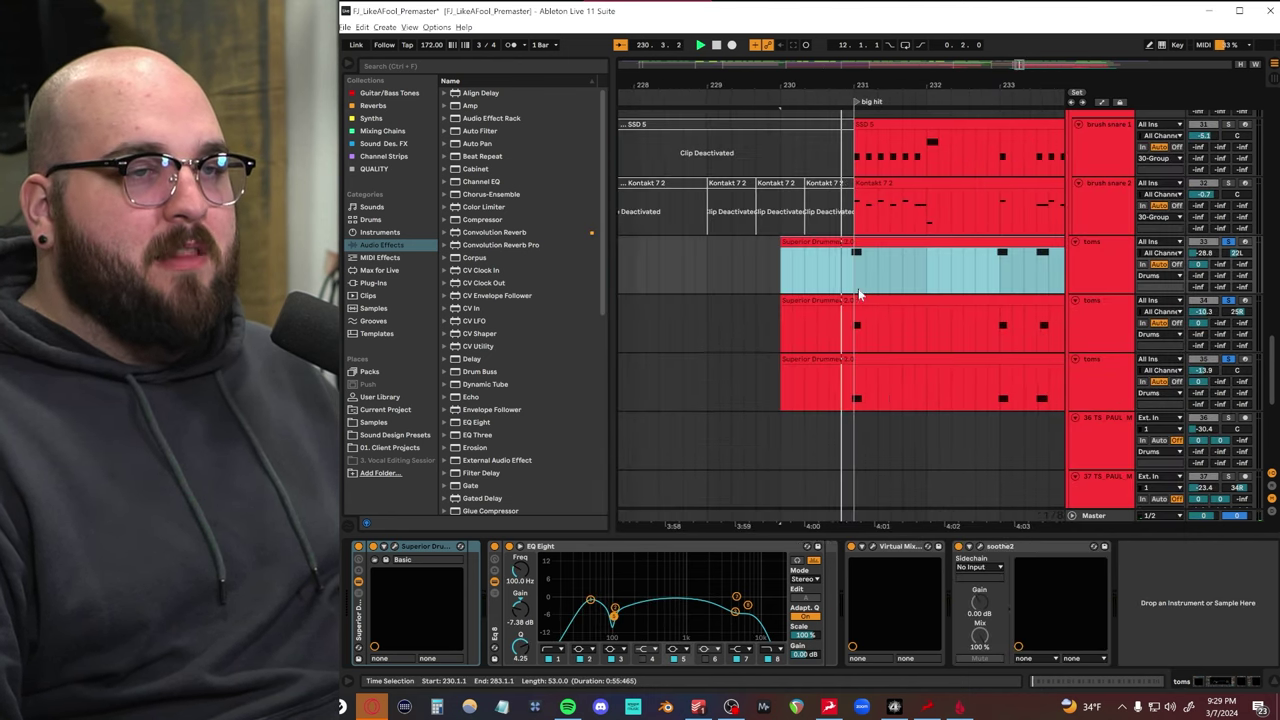
key(space)
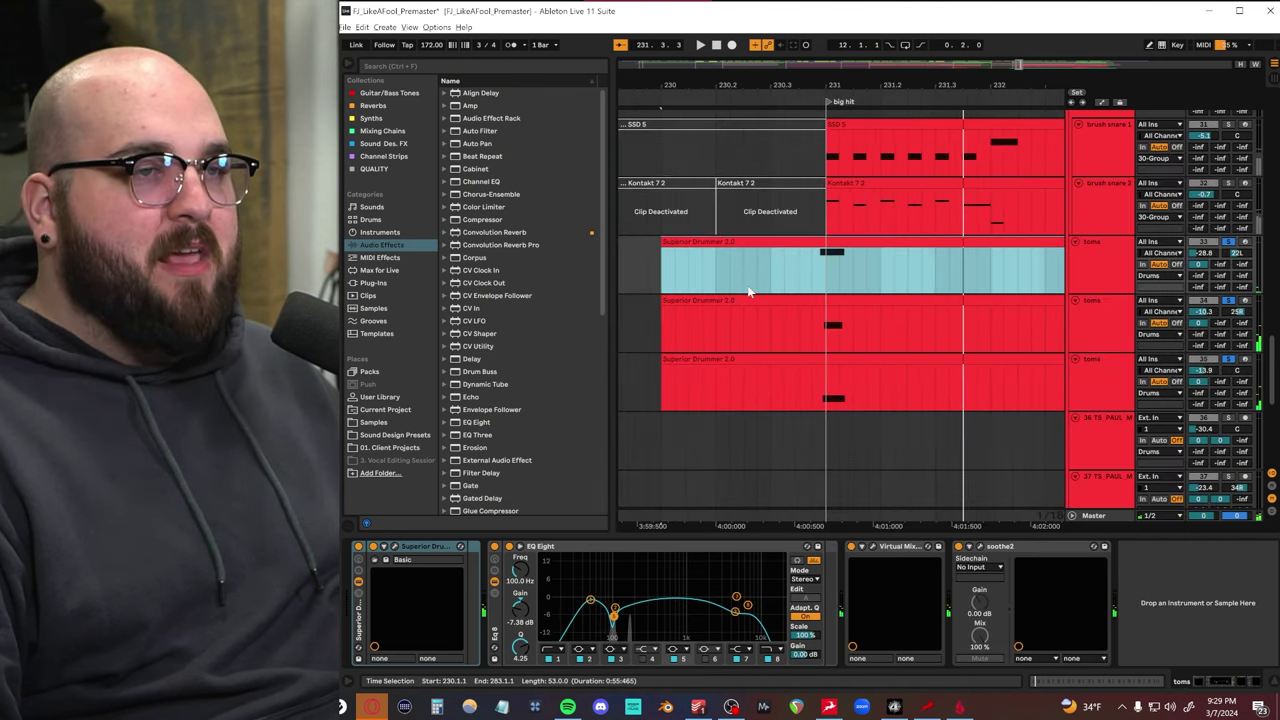
Step: Compare the start of the first note on each toms track with the bar line at the big hit
scroll(748, 292, up, 3)
scroll(868, 296, up, 4)
scroll(840, 290, right, 4)
scroll(772, 282, left, 1)
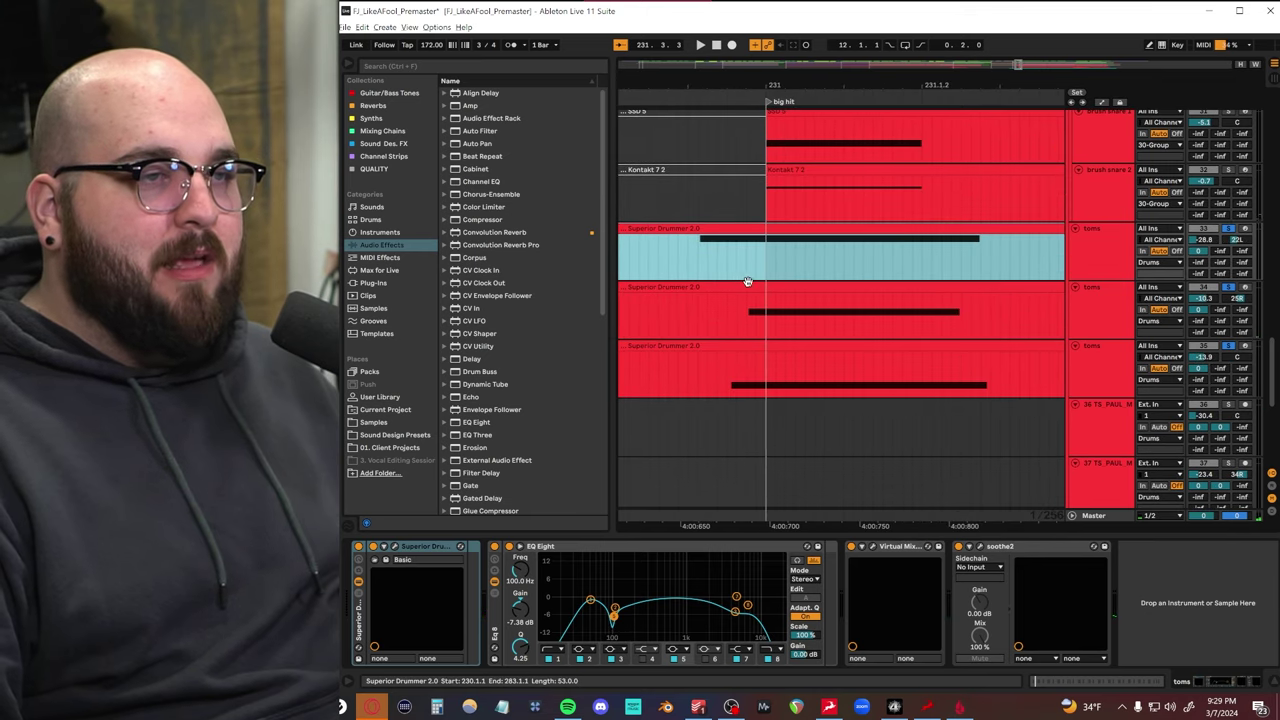
click(705, 266)
click(687, 263)
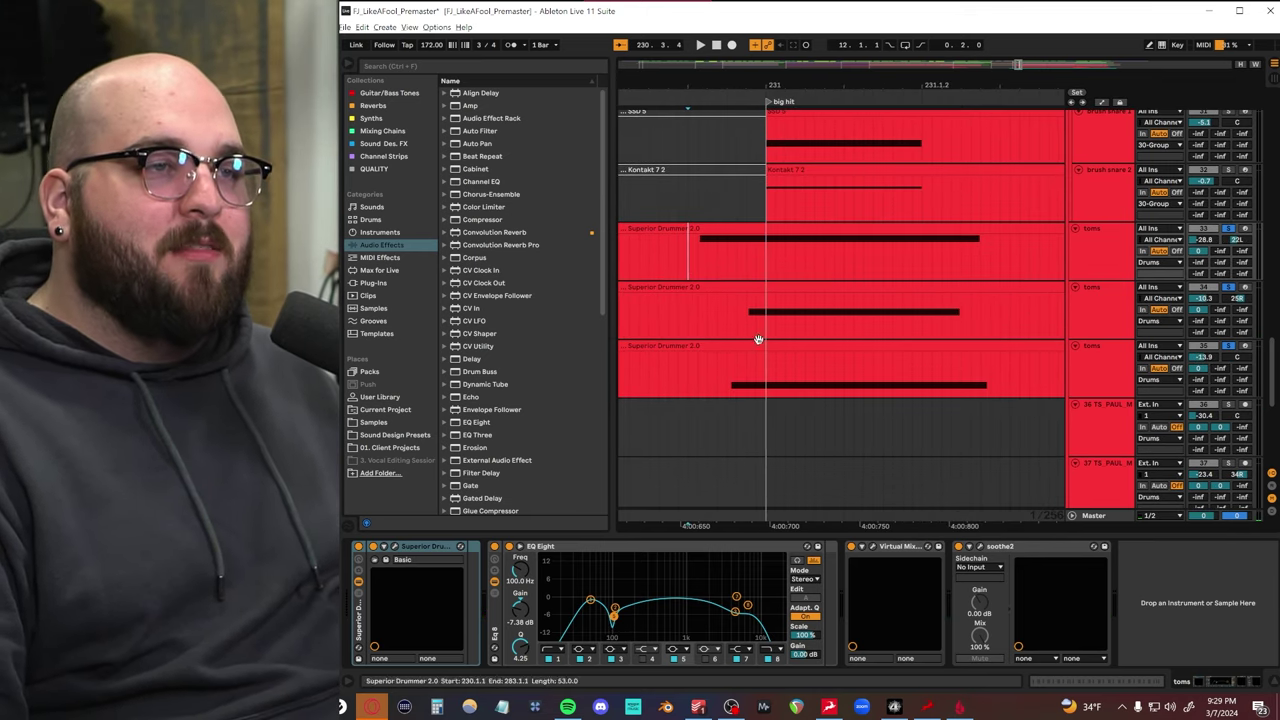
click(766, 197)
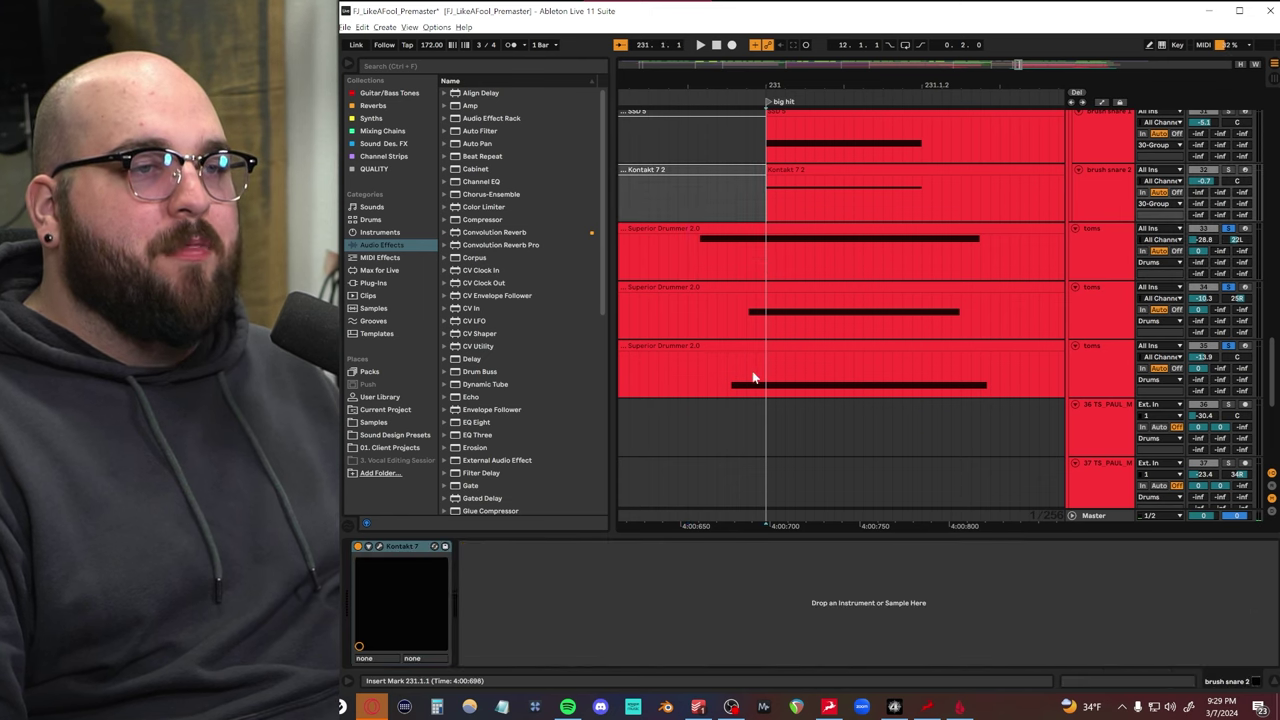
click(763, 380)
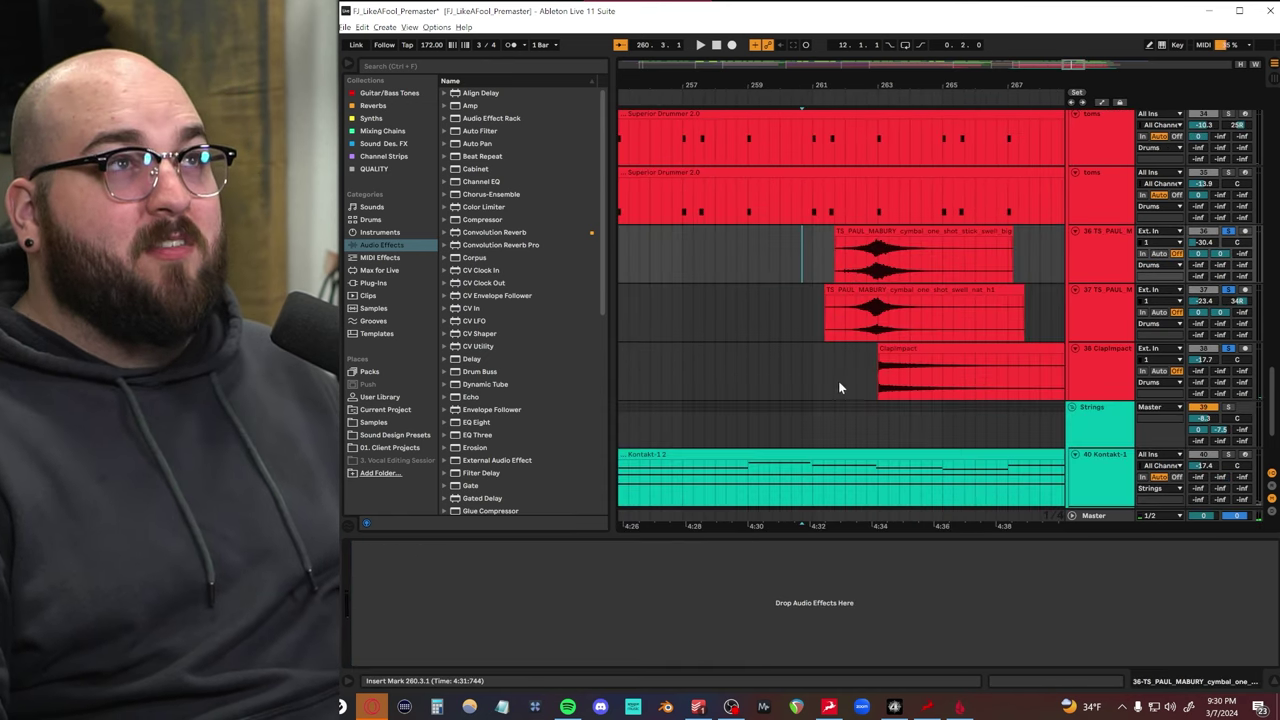
Step: Play the soloed ClapImpact track from bar 263 and stop playback
click(834, 389)
scroll(826, 389, right, 2)
scroll(786, 389, left, 1)
scroll(752, 389, up, 1)
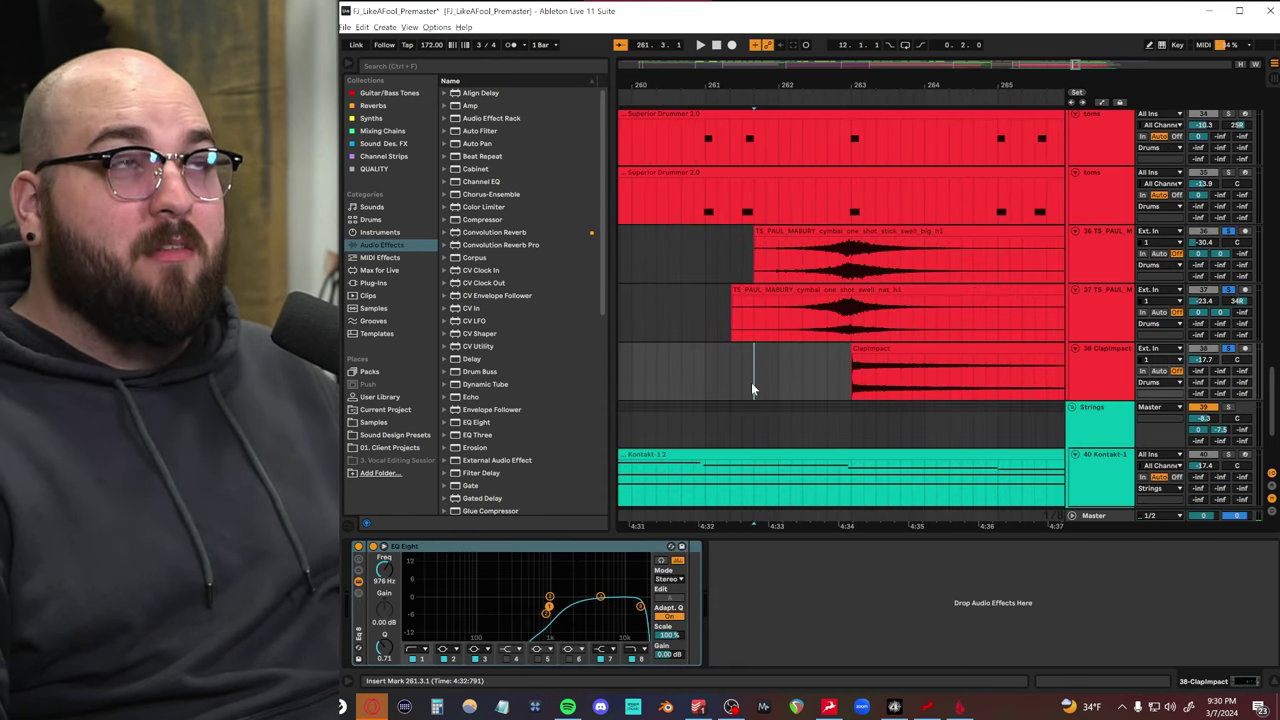
scroll(752, 389, down, 1)
click(775, 376)
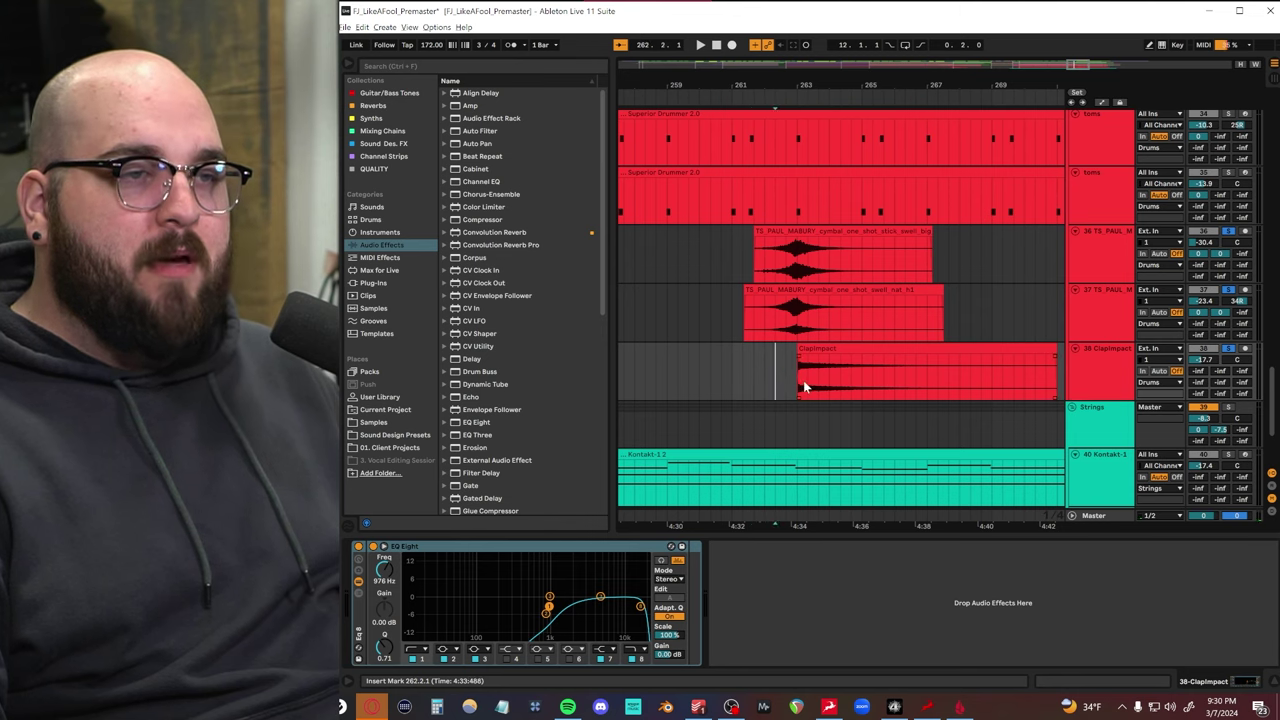
key(space)
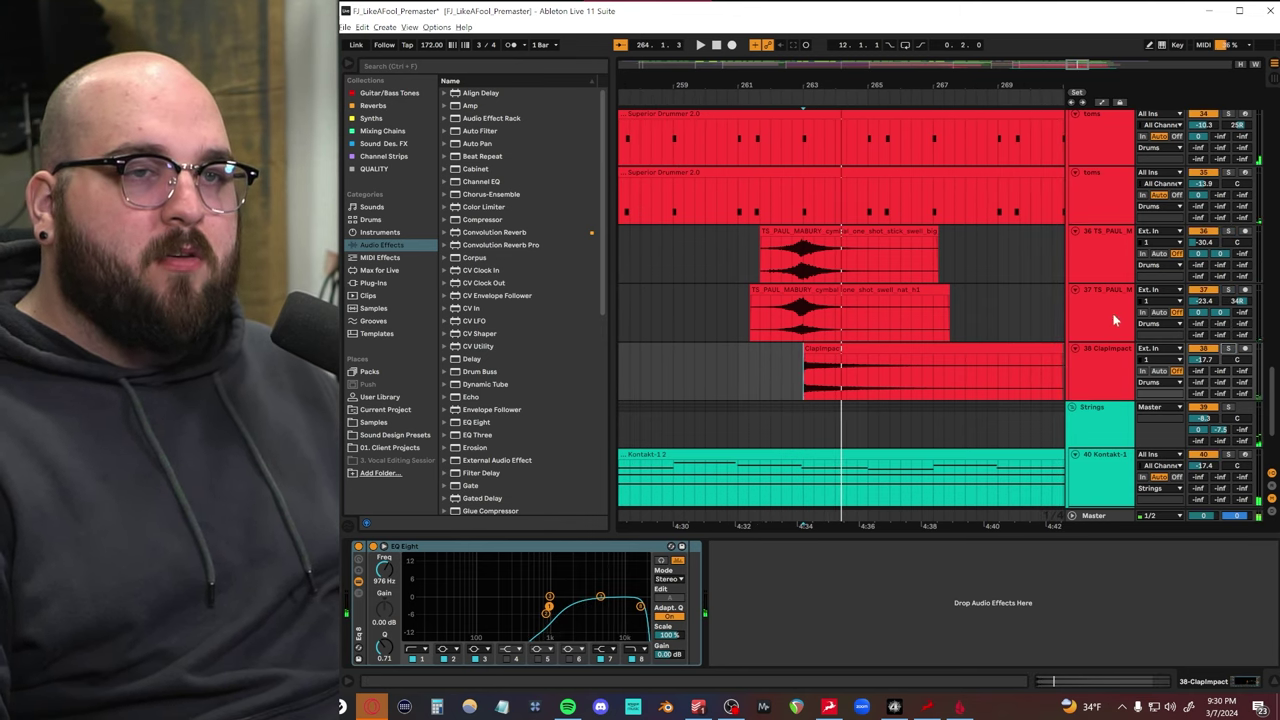
Step: Solo the two cymbal swell tracks and play them from bar 260.3.1
click(752, 253)
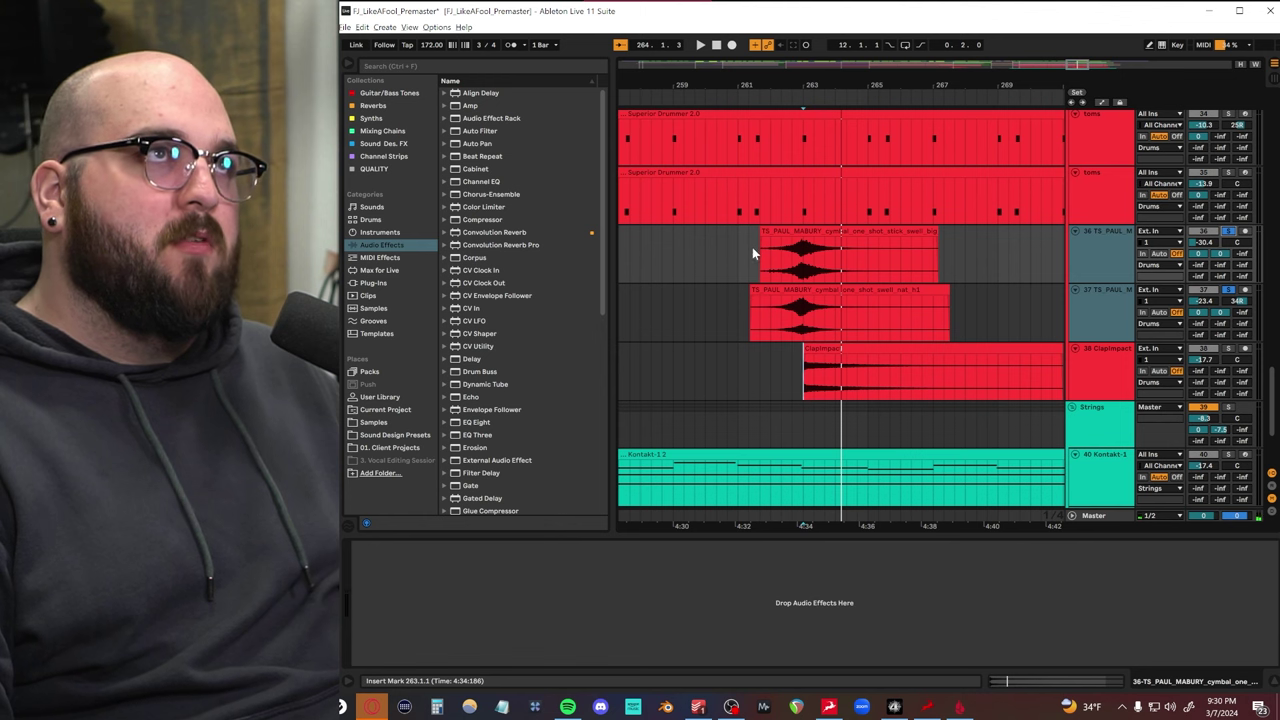
scroll(731, 269, up, 3)
scroll(681, 258, down, 3)
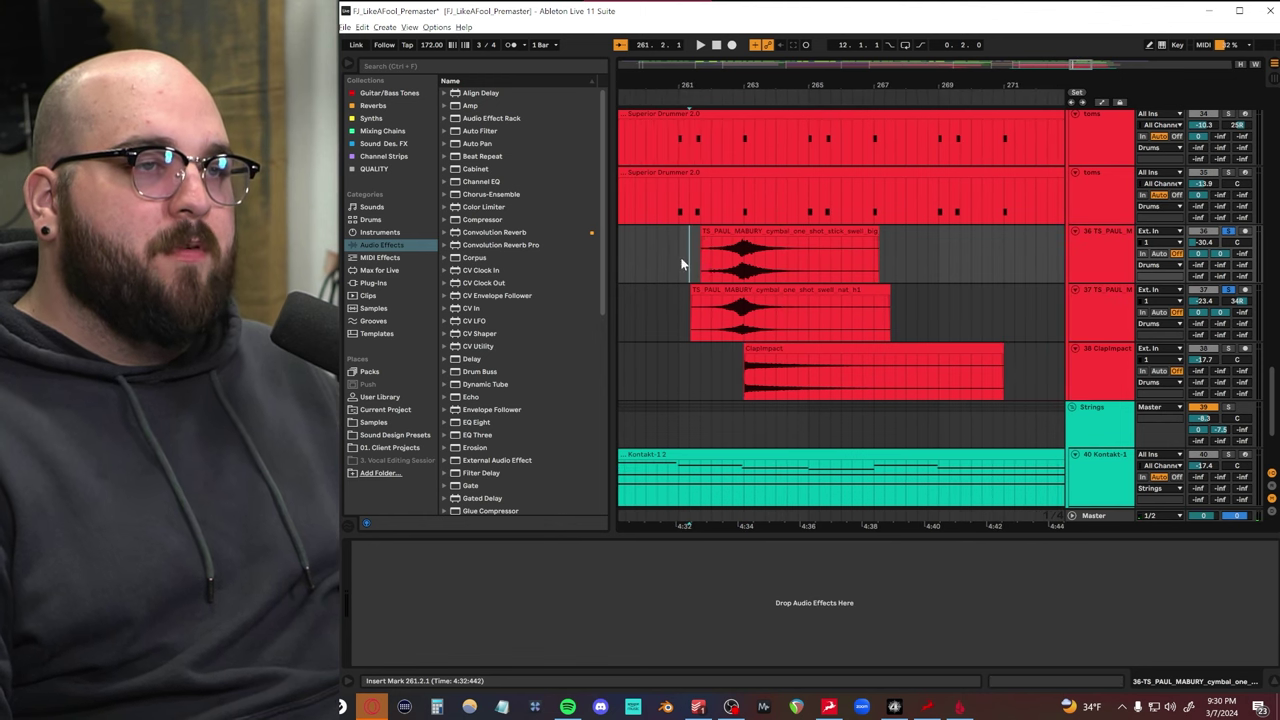
click(668, 260)
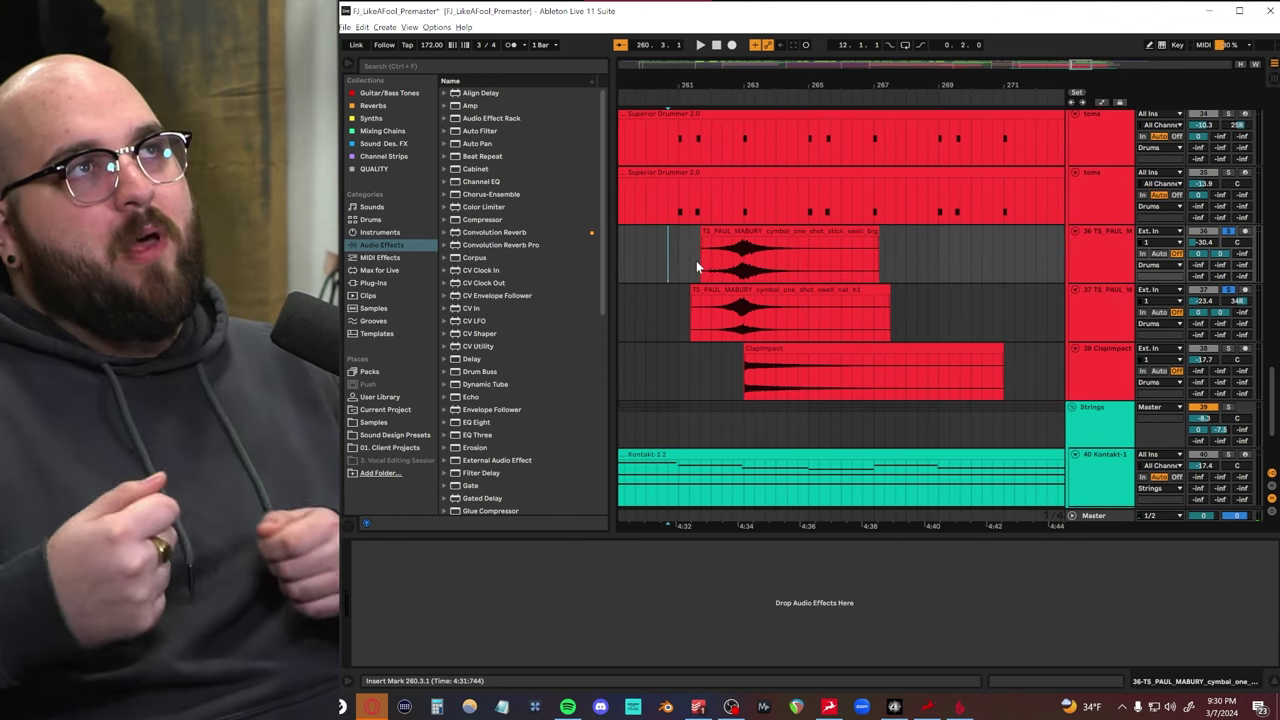
key(space)
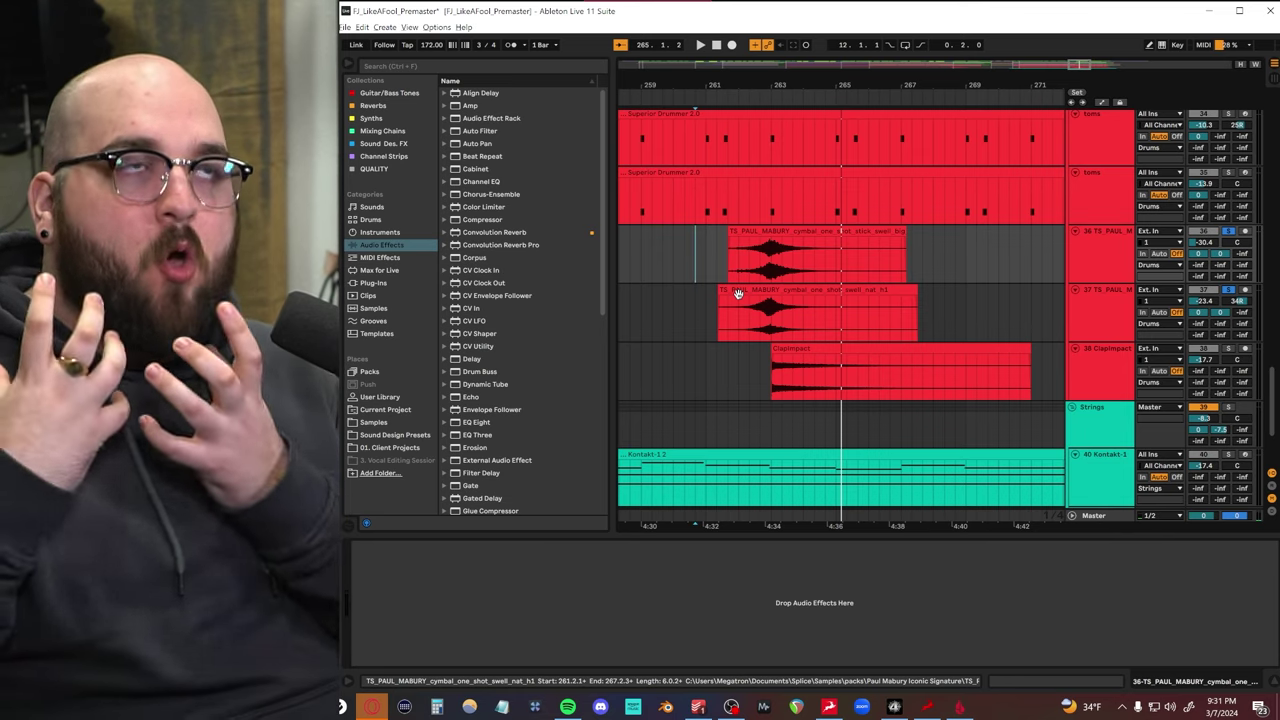
Step: Hide the browser and follow the playing full mix from Ch3 past the big hit, examining the pad, piano, bass, drum and string tracks
click(348, 65)
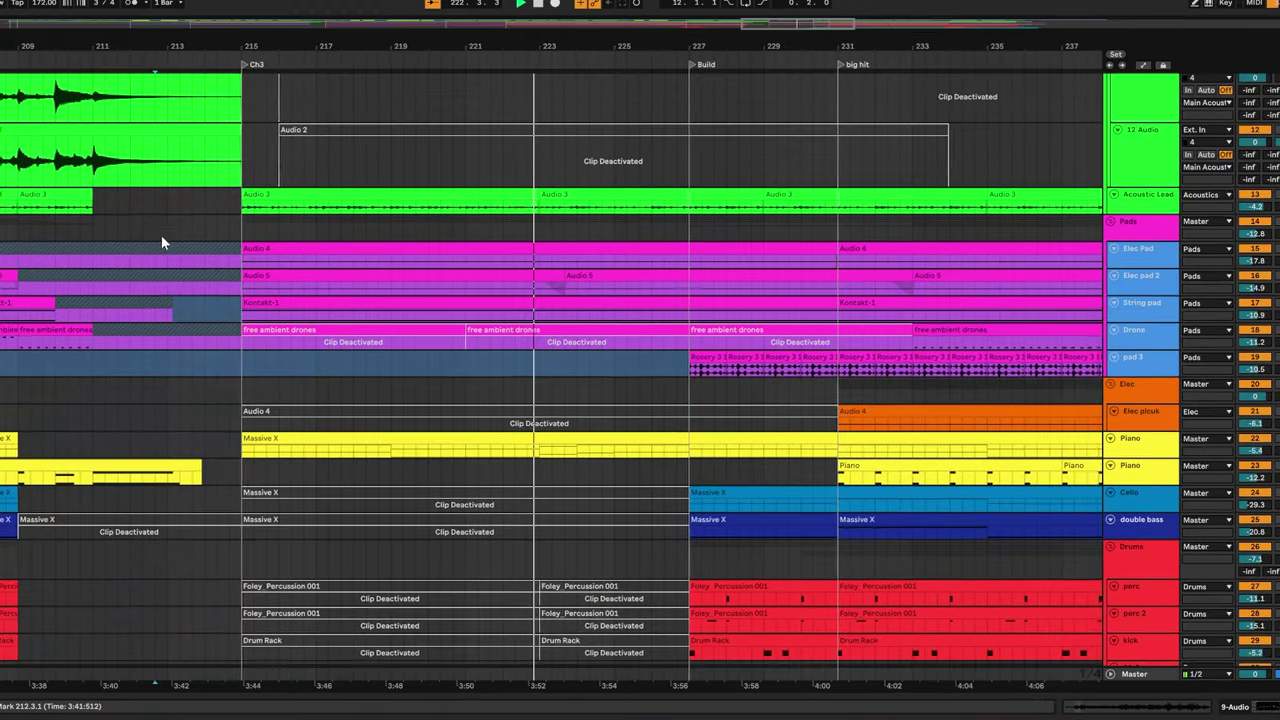
scroll(161, 236, down, 3)
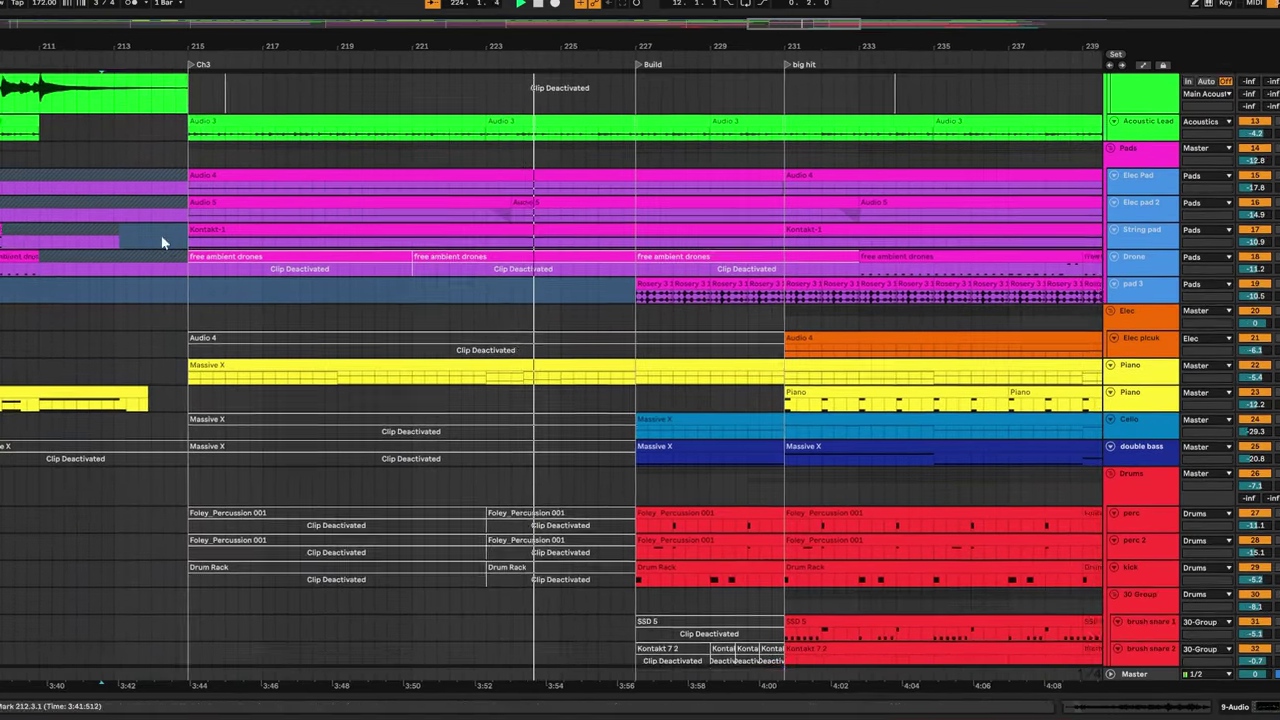
scroll(161, 240, down, 1)
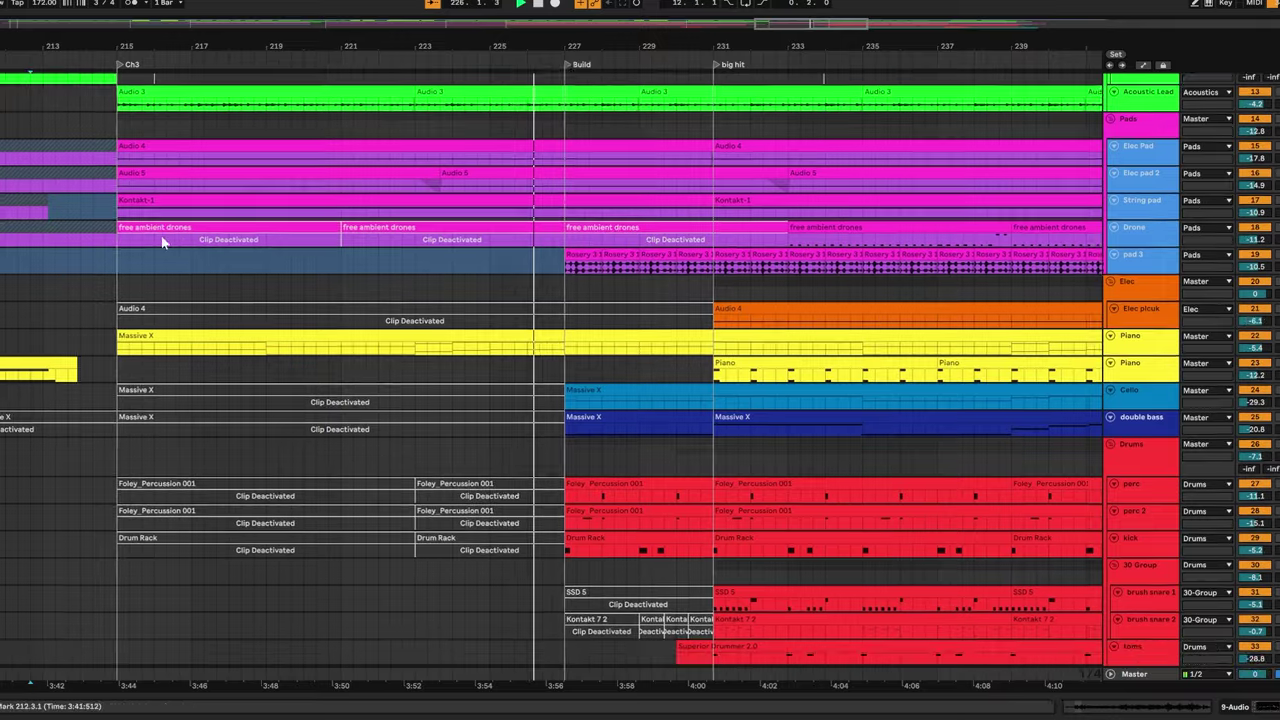
scroll(161, 240, down, 1)
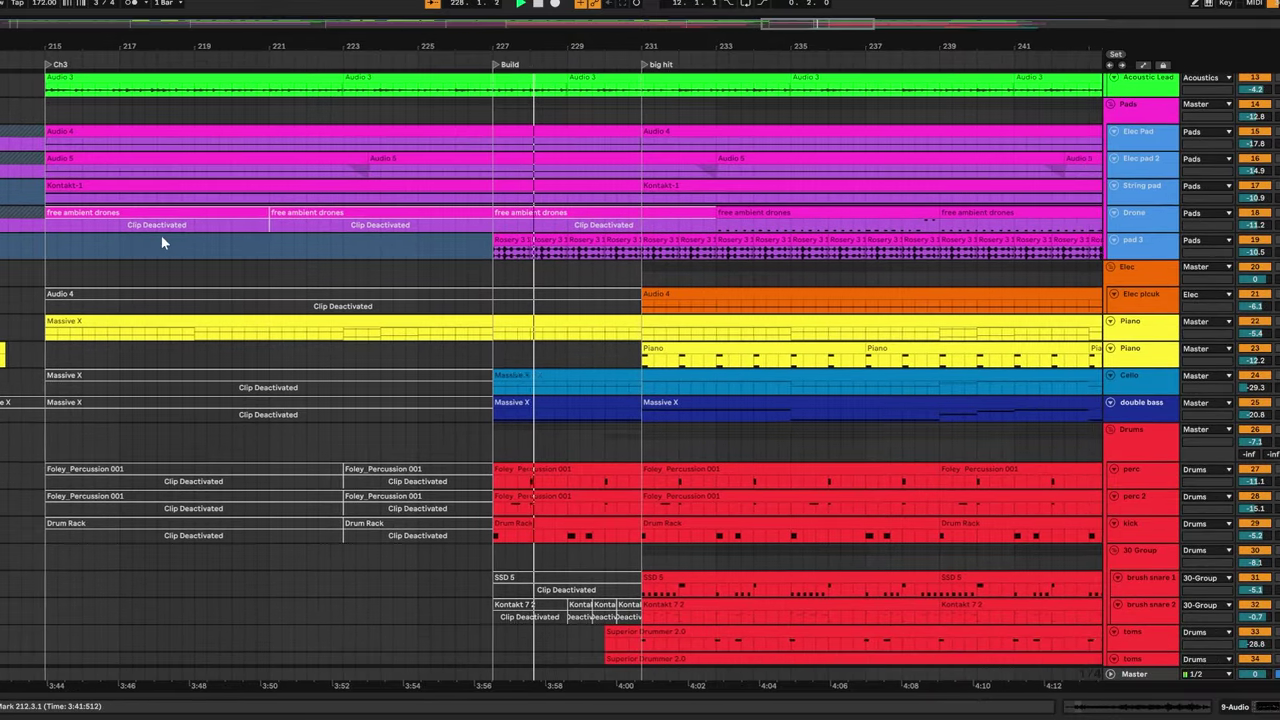
scroll(161, 240, down, 3)
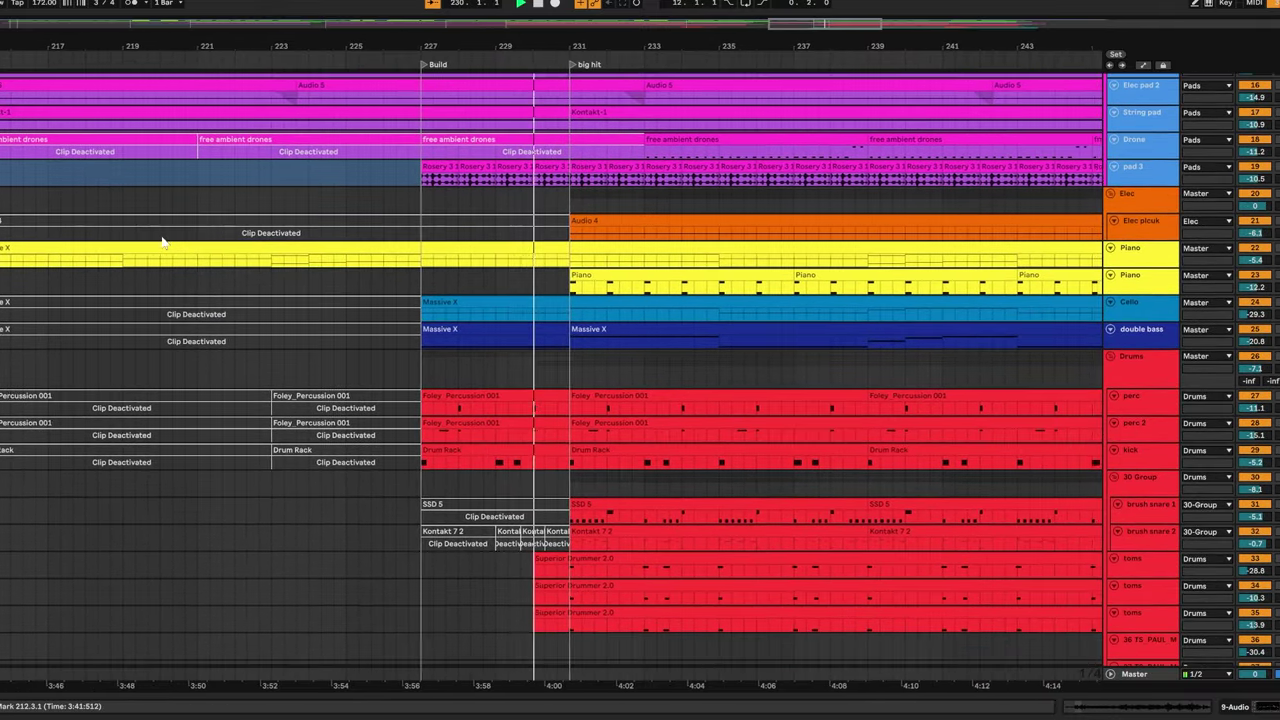
scroll(161, 240, down, 2)
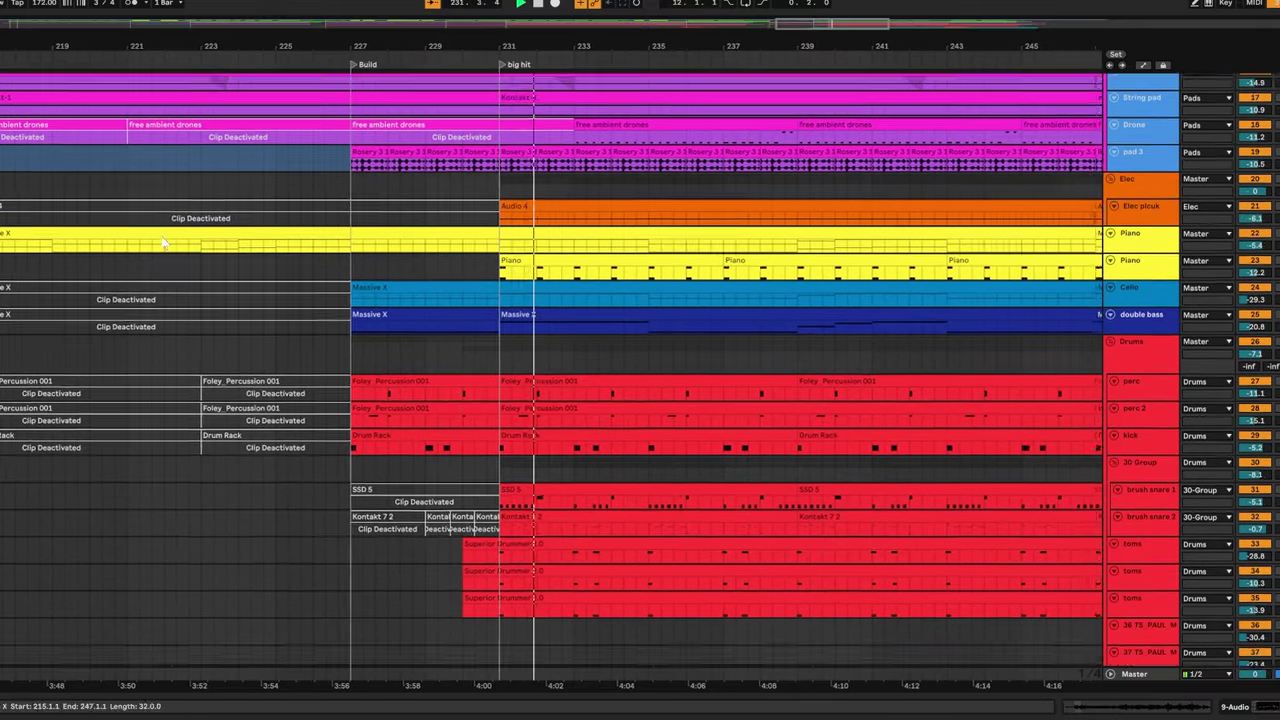
scroll(161, 240, down, 3)
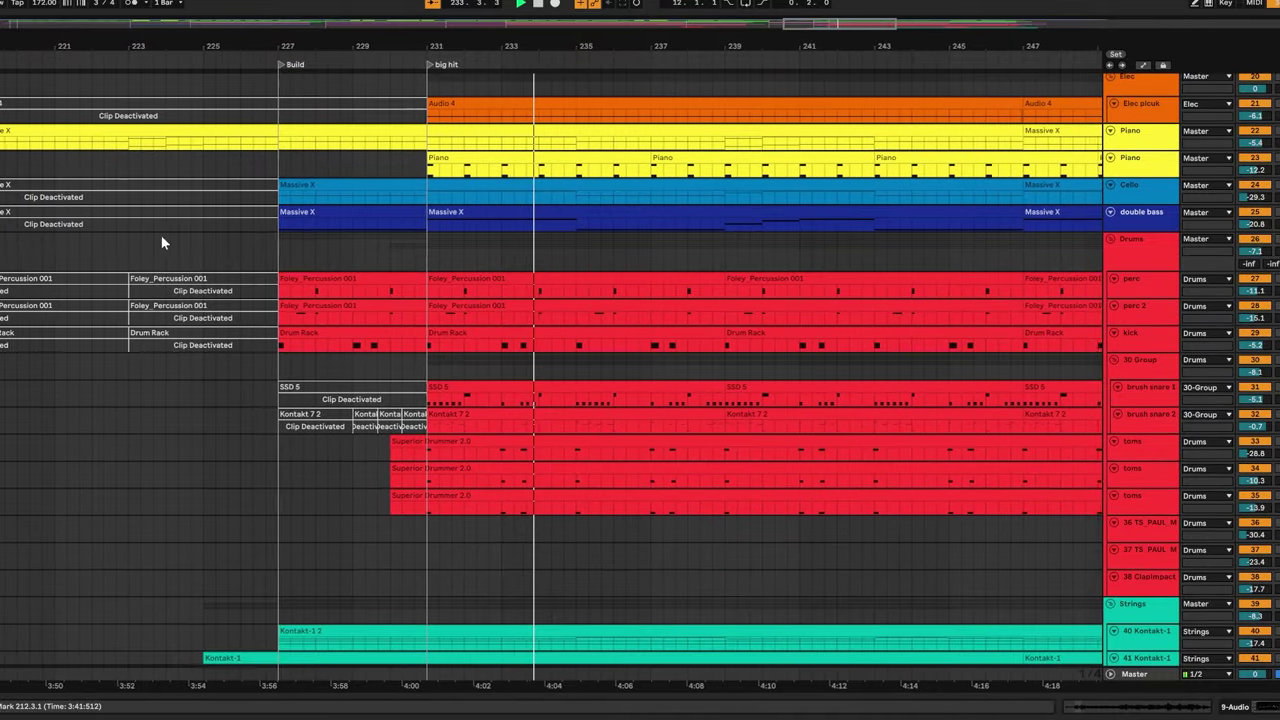
scroll(161, 240, down, 3)
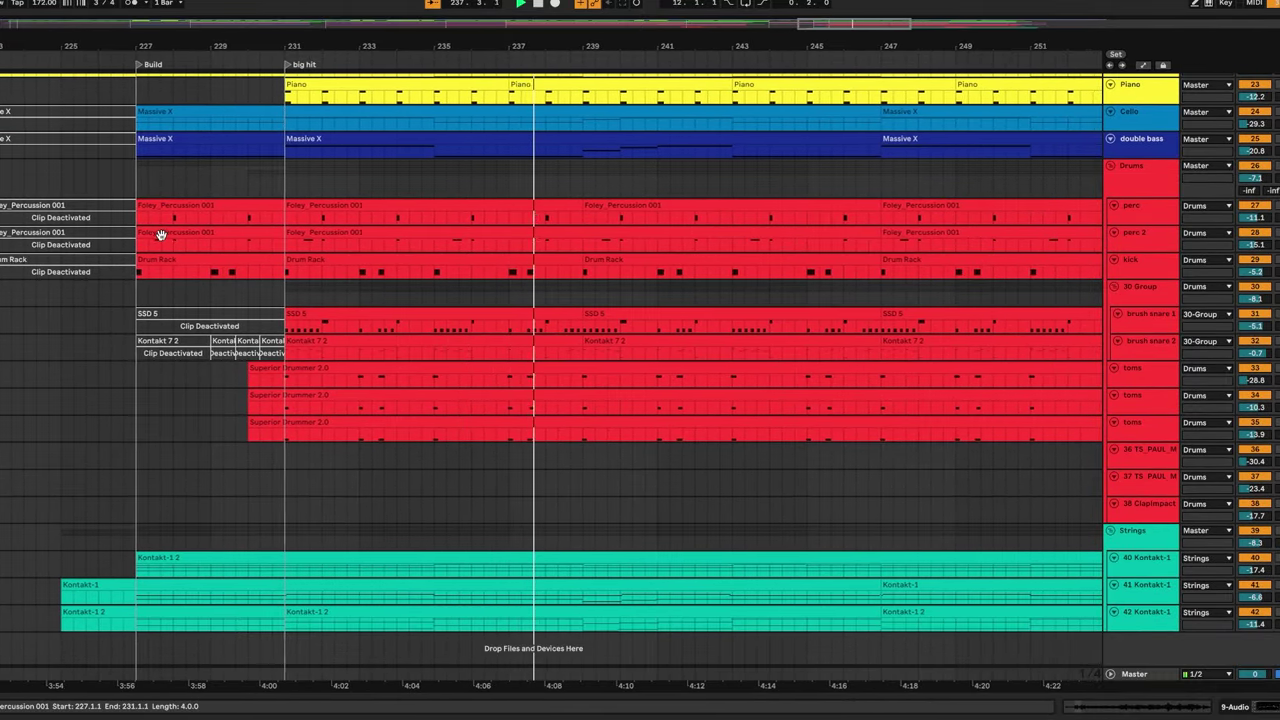
Step: Examine the arrangement from the drum tracks back up to the lead vocals while the full mix plays after the big hit
scroll(160, 233, up, 4)
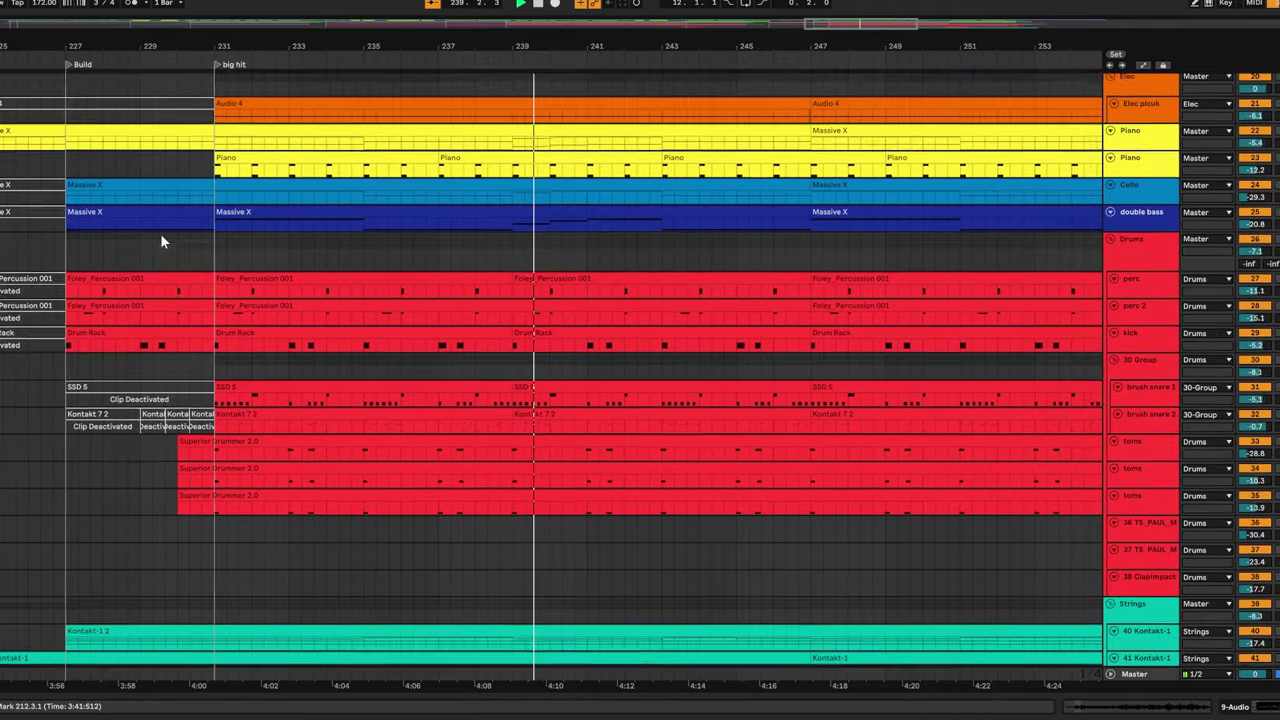
scroll(160, 233, up, 4)
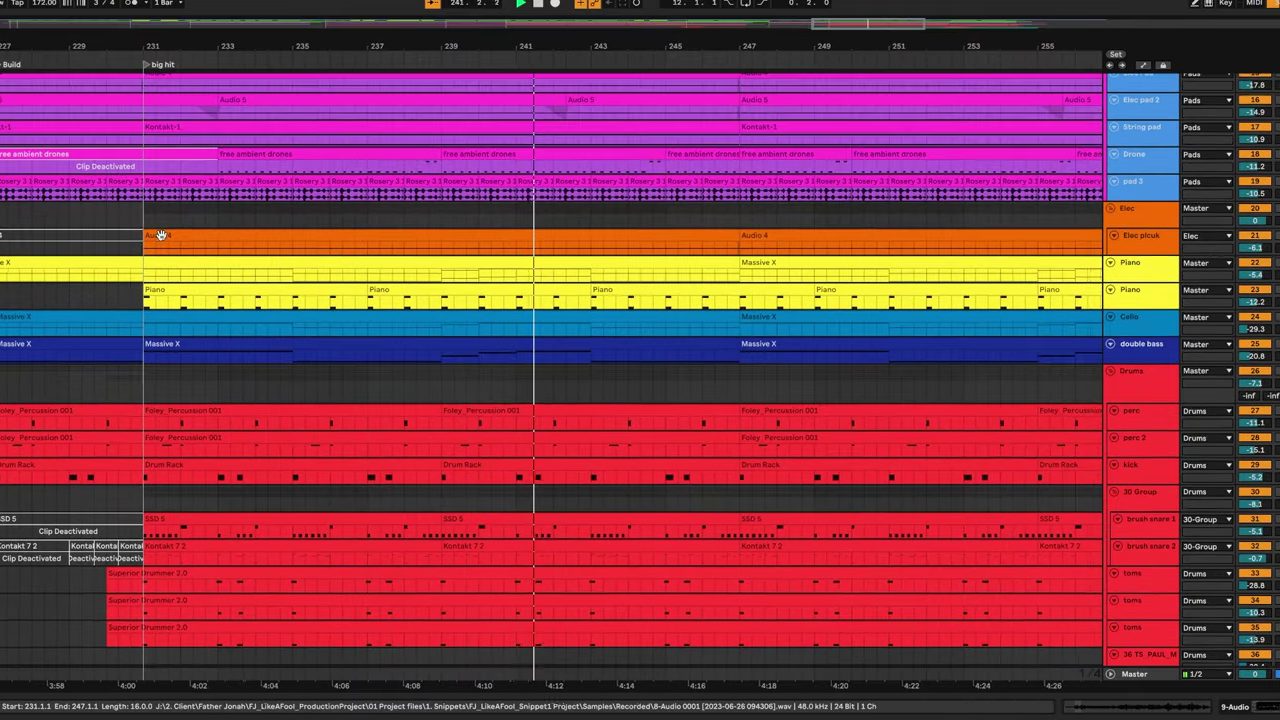
scroll(160, 240, up, 5)
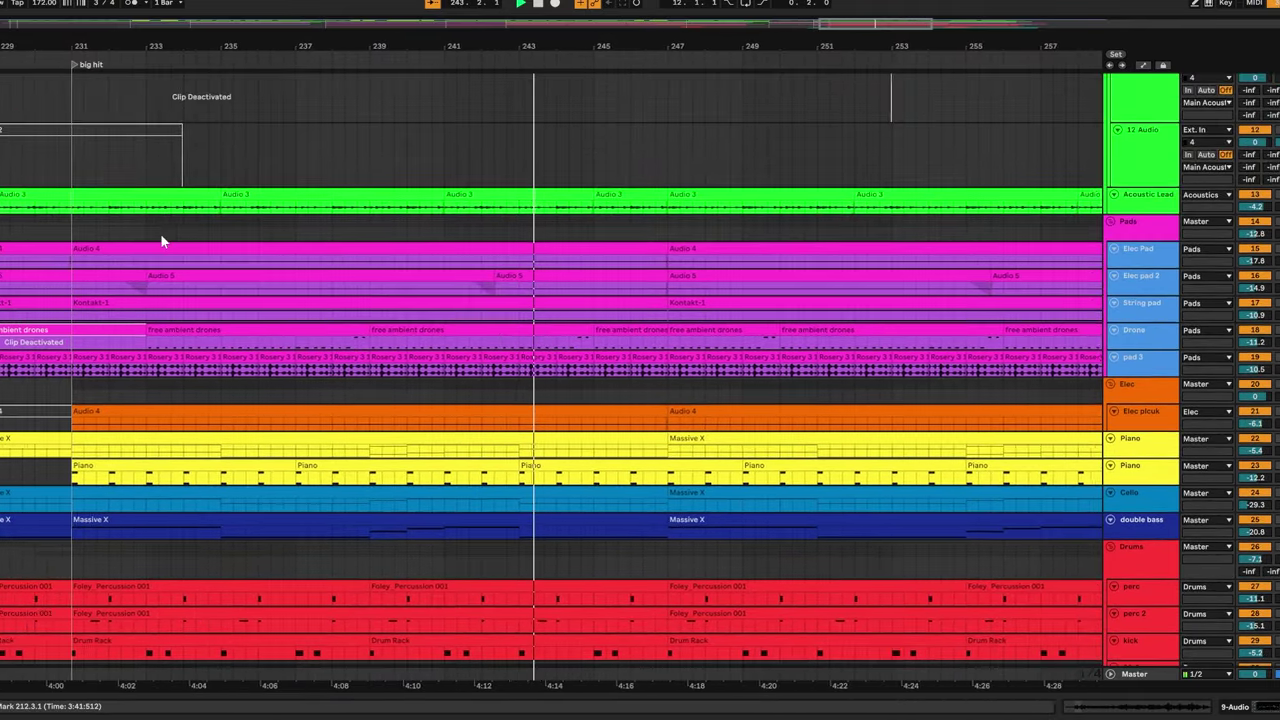
scroll(160, 235, up, 3)
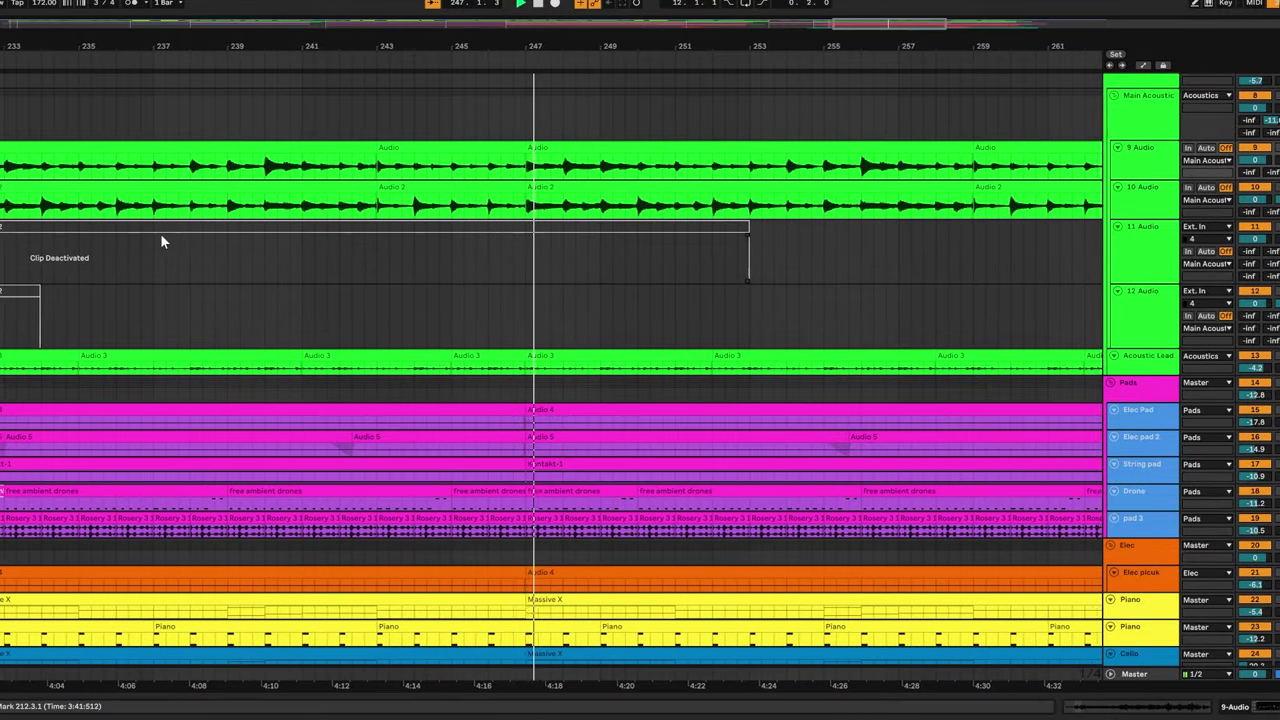
scroll(162, 240, up, 4)
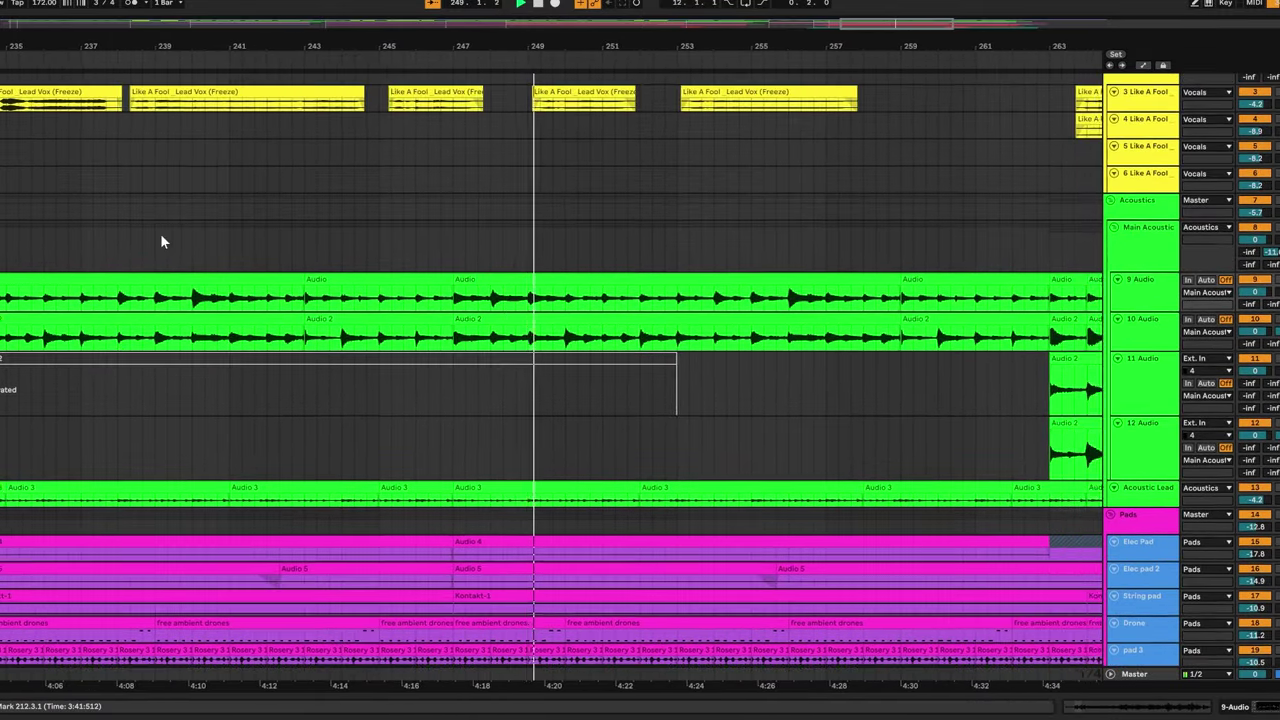
scroll(162, 241, up, 3)
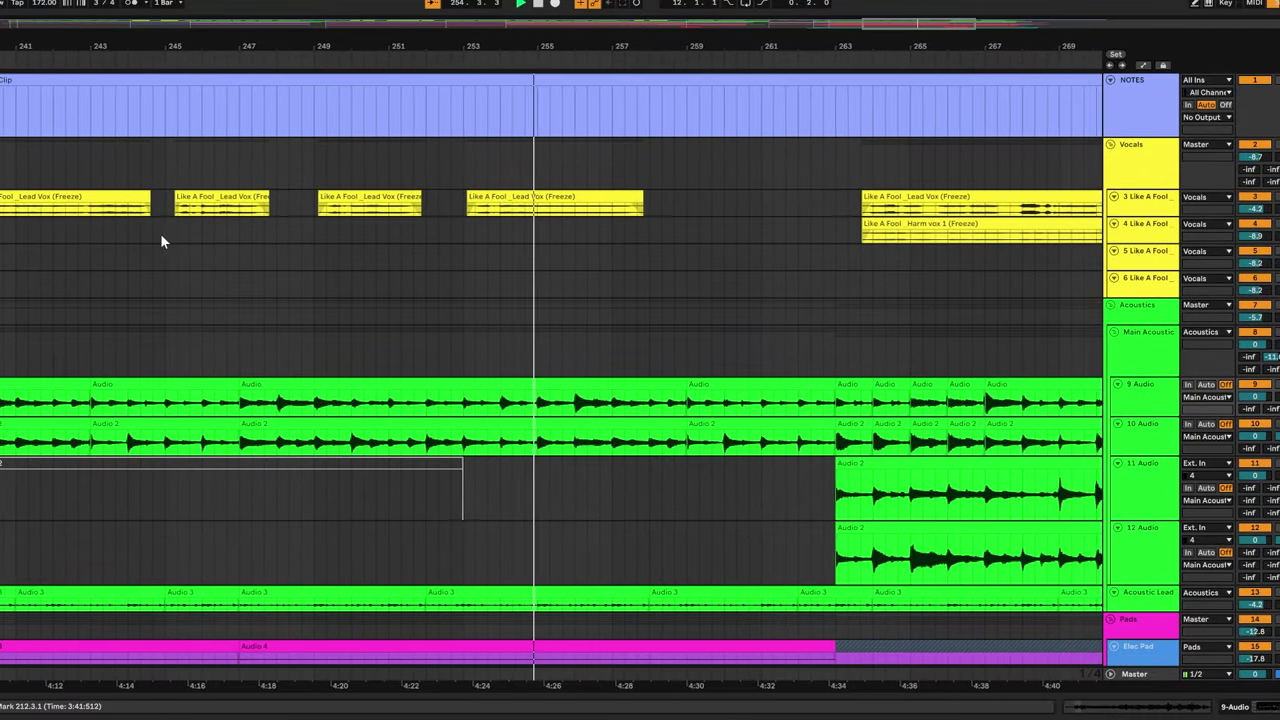
Step: Follow the vocal, acoustic guitar and pad tracks towards the end of the song while the full mix plays
scroll(162, 241, down, 1)
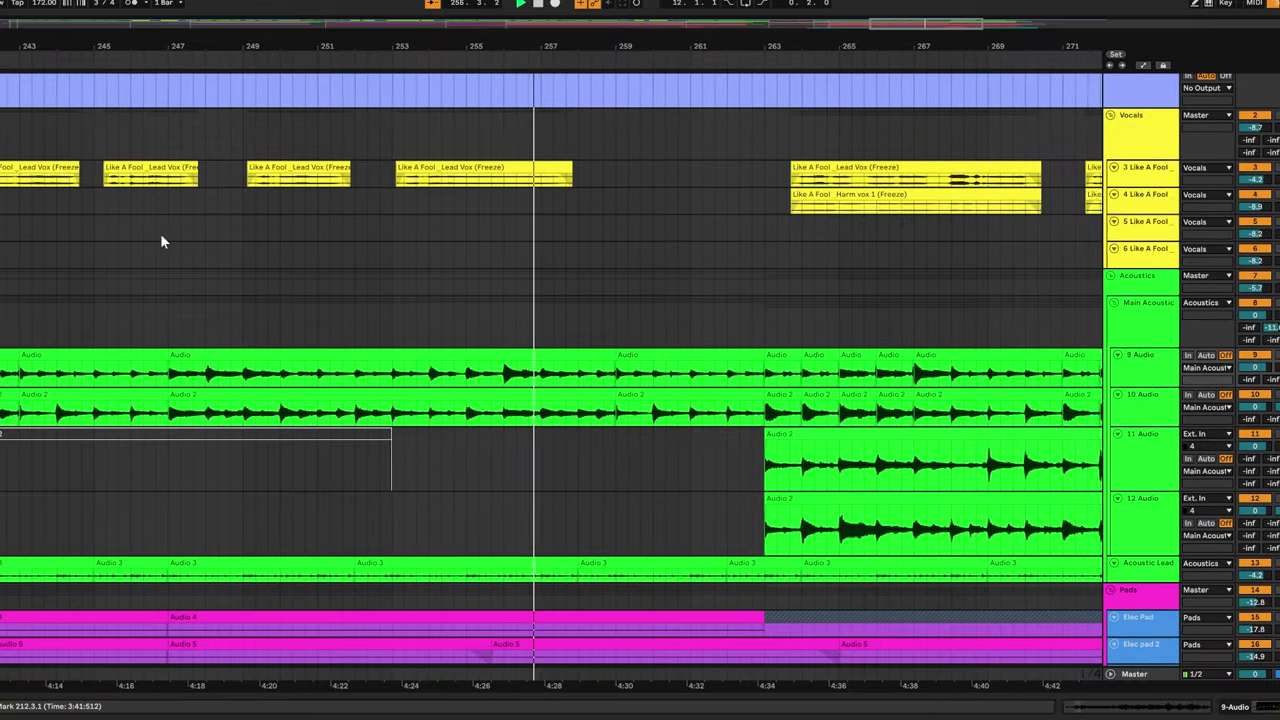
scroll(162, 241, down, 1)
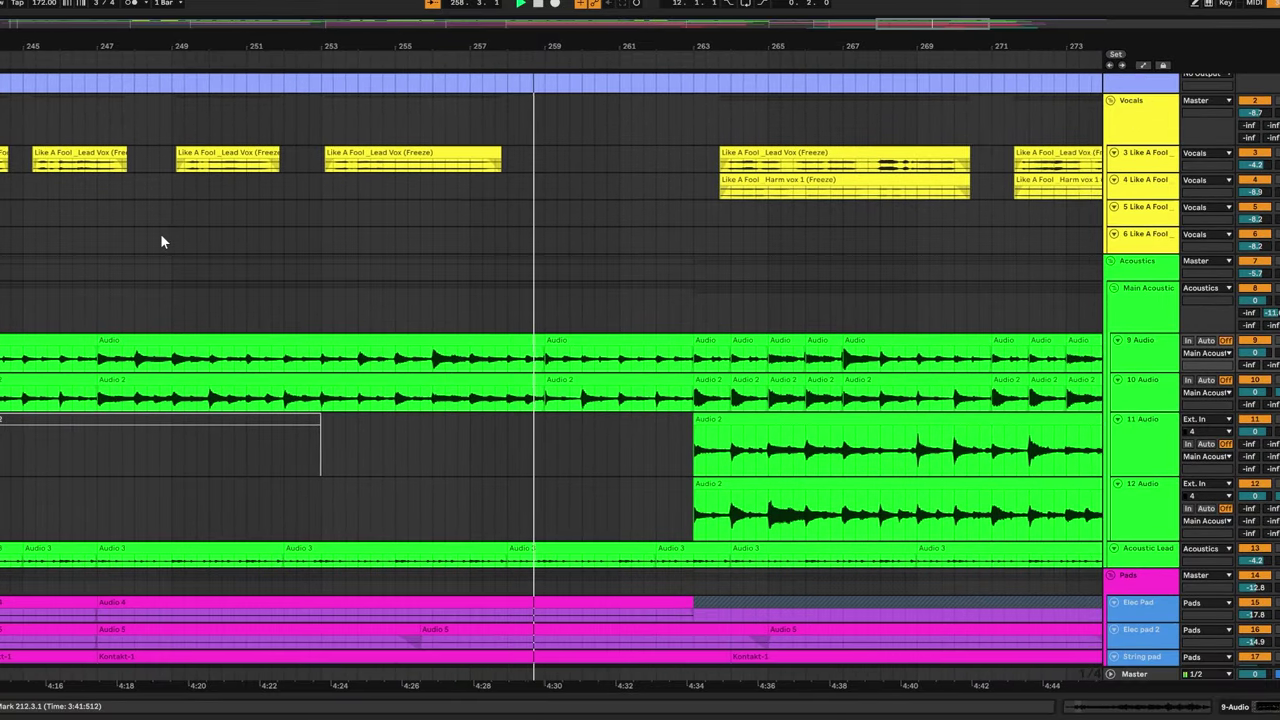
scroll(162, 241, down, 1)
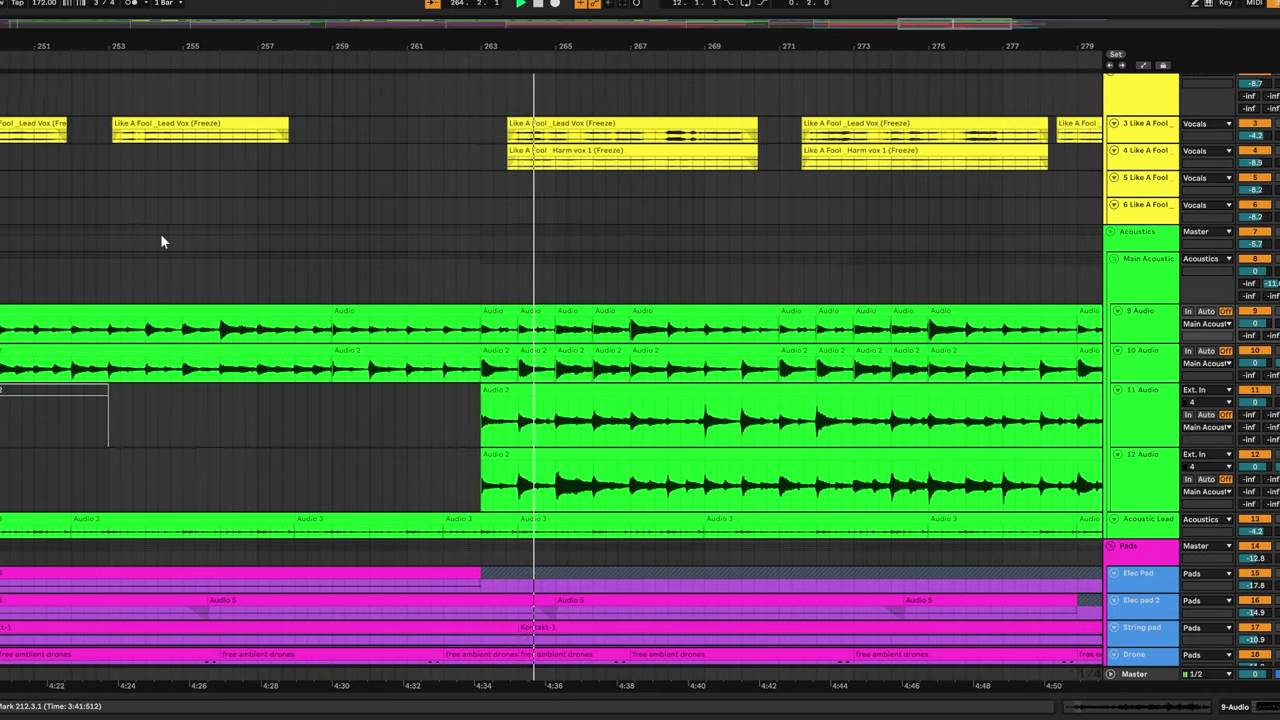
scroll(162, 241, down, 1)
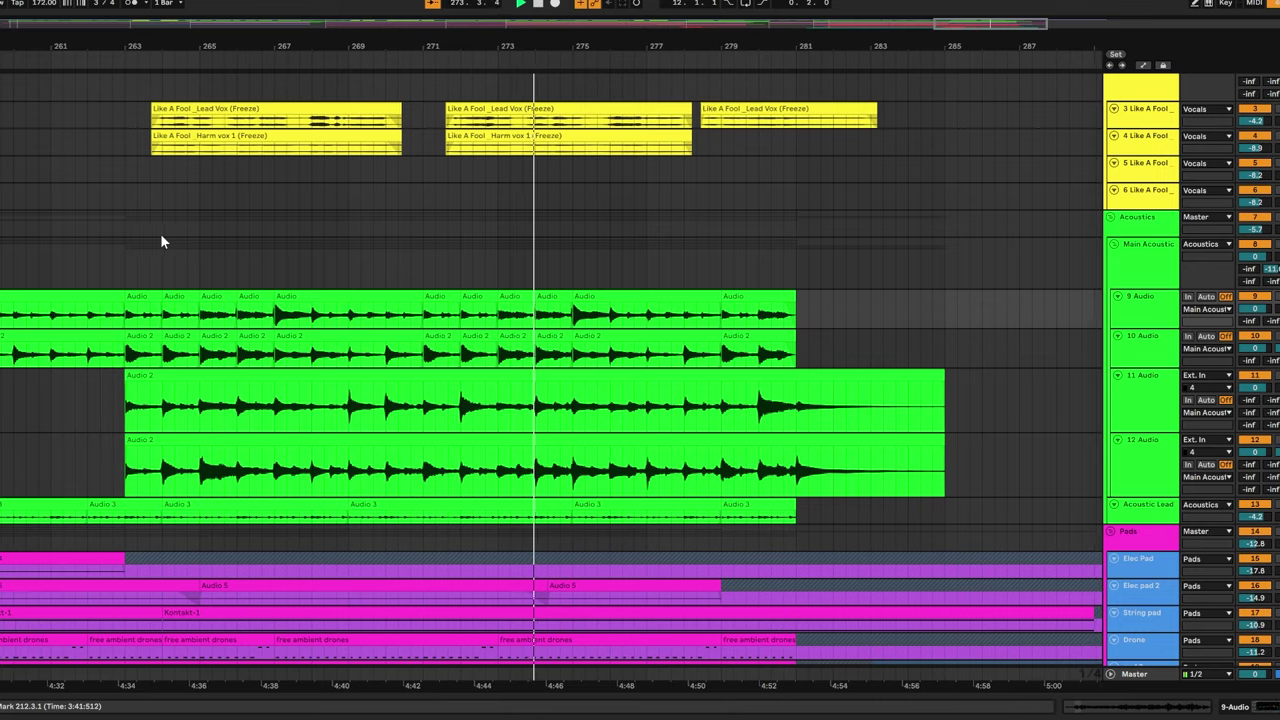
scroll(160, 241, down, 1)
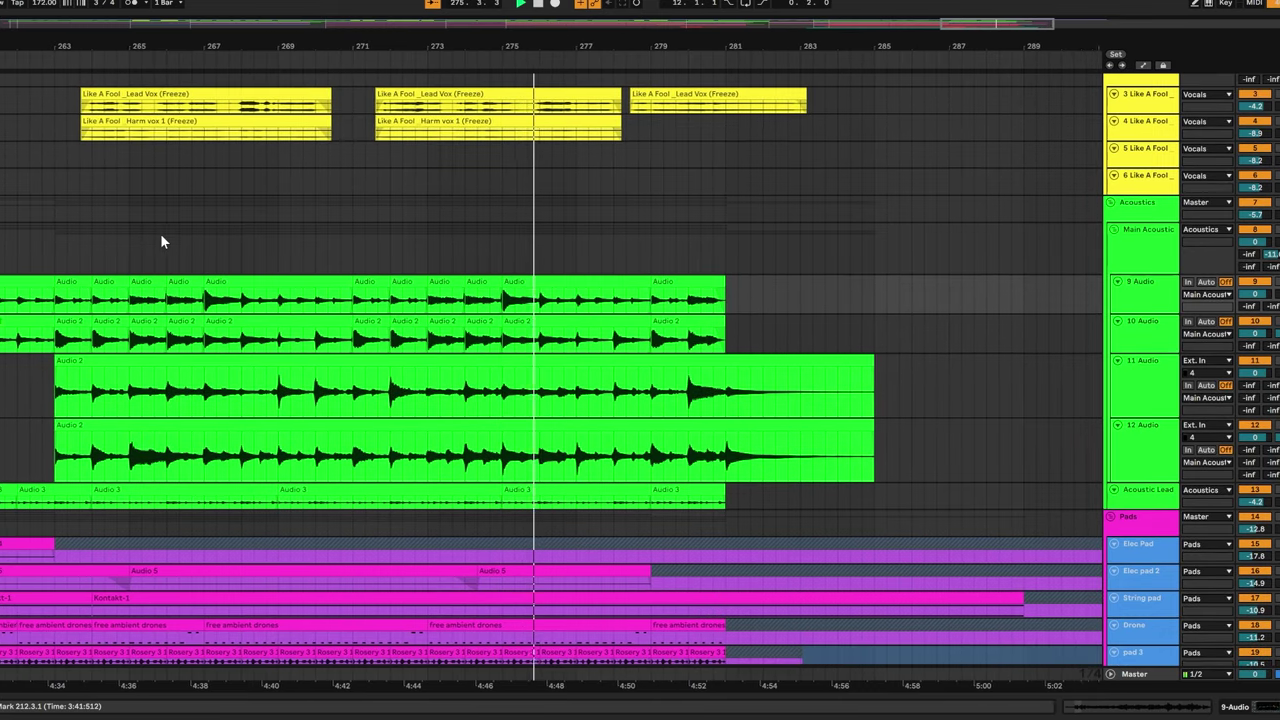